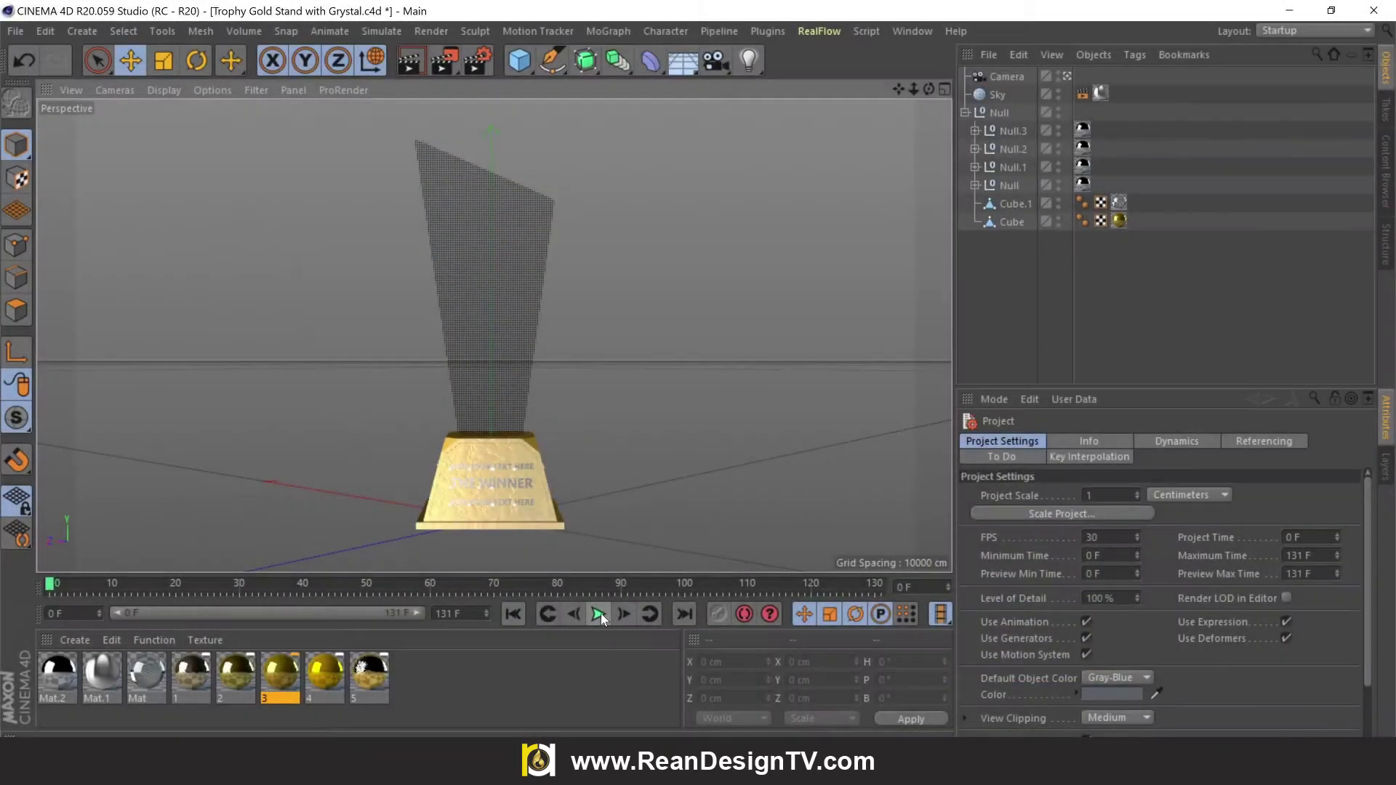
Step: Preview the finished trophy animation, then stop and rewind to frame 0
{"action": "left_click", "coordinate": [598, 614]}
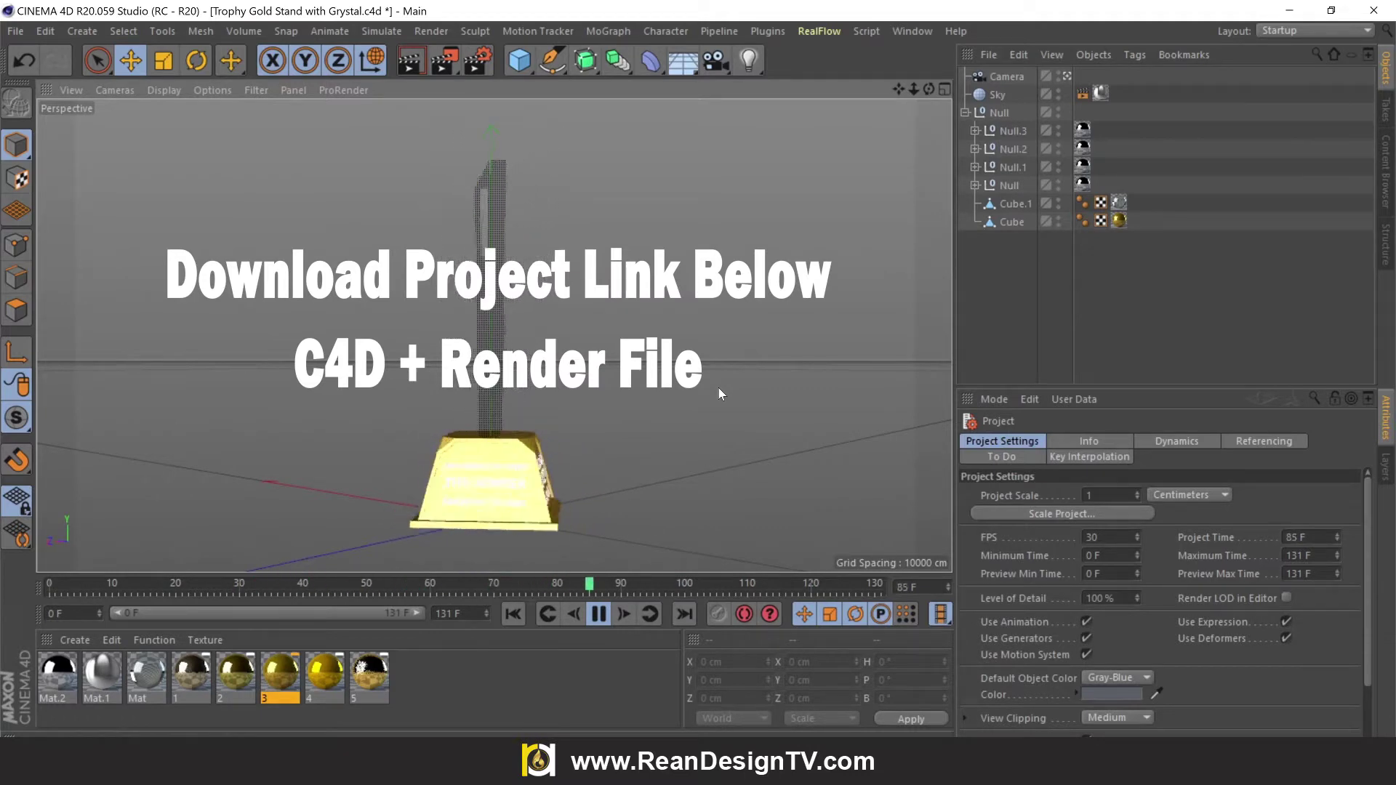
{"action": "left_click", "coordinate": [600, 615]}
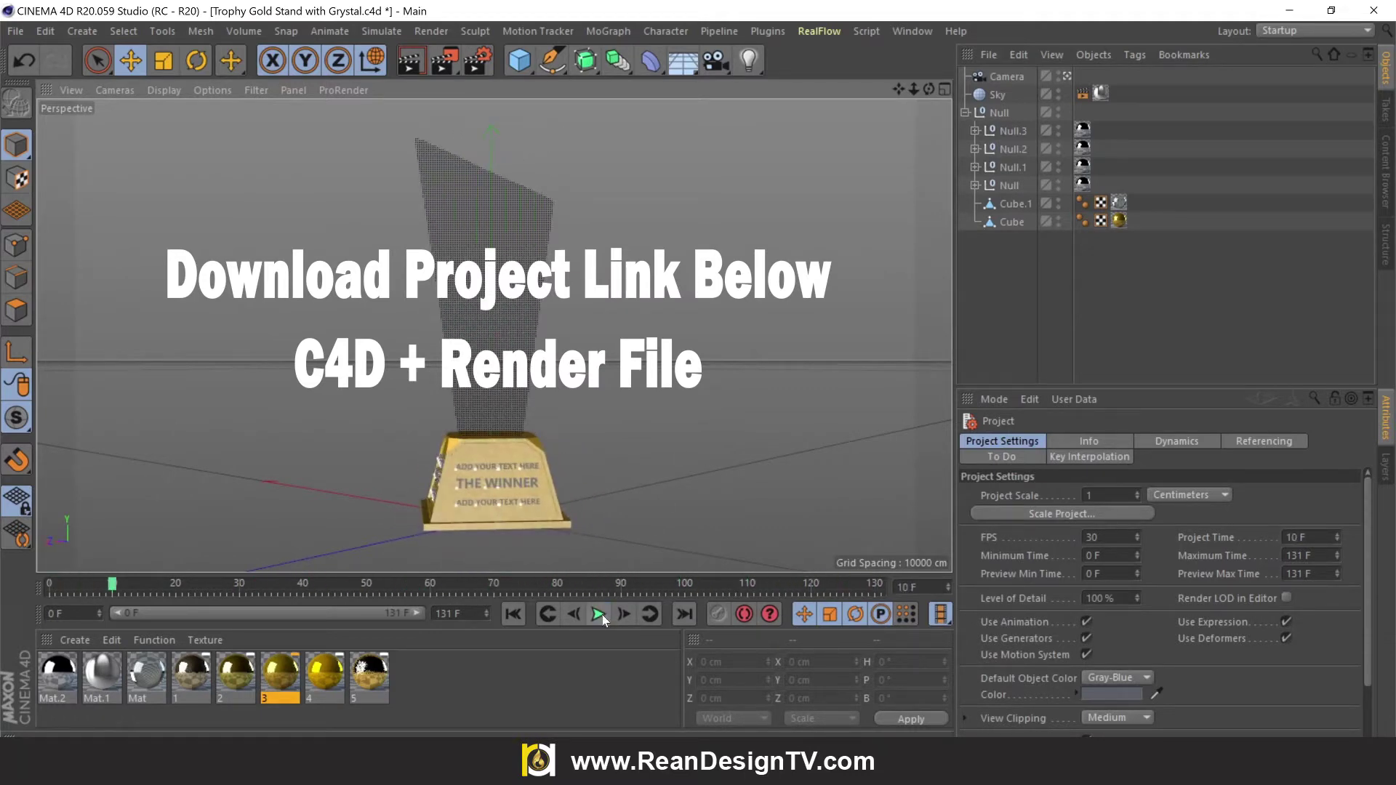
{"action": "left_click", "coordinate": [523, 614]}
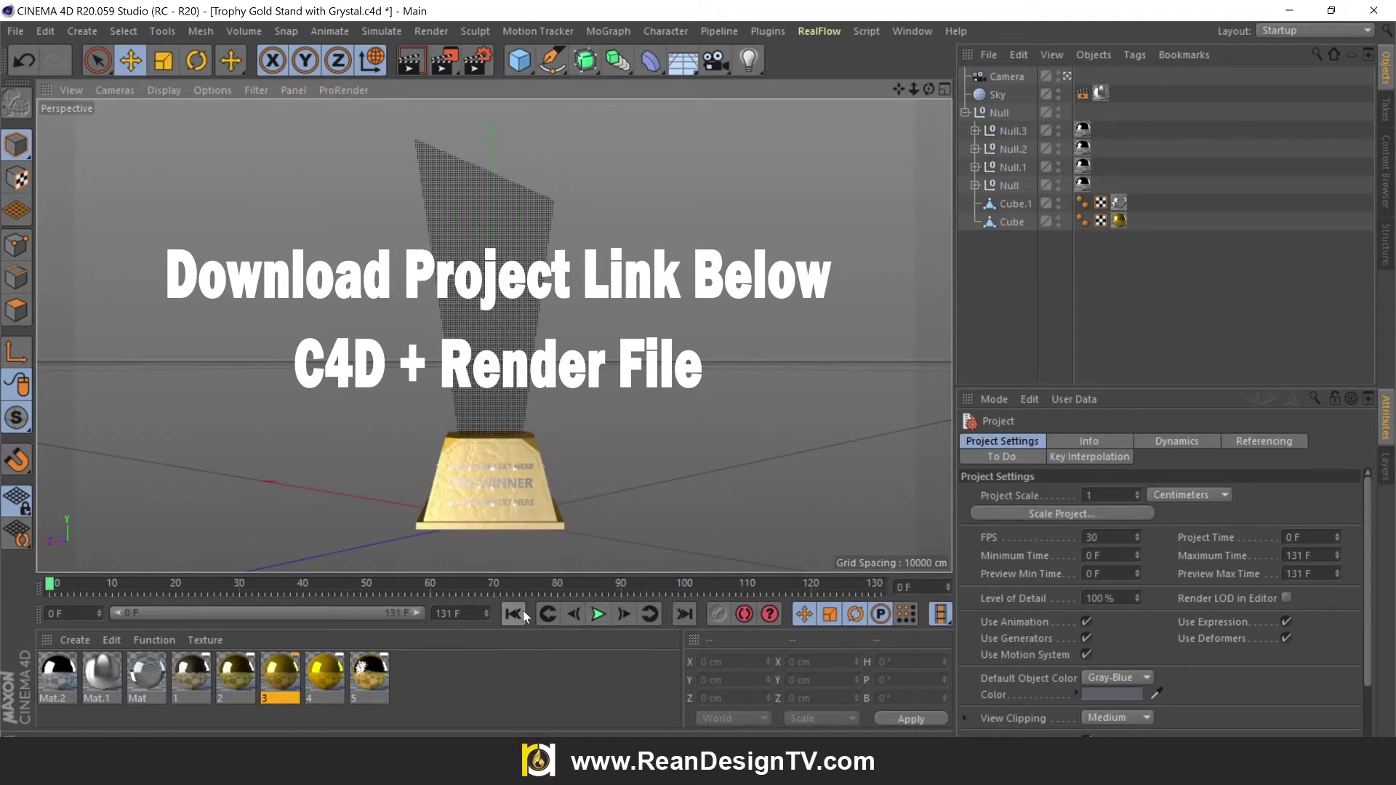
Step: Select every object from Camera down in the Object Manager and delete them all
{"action": "left_click", "coordinate": [1007, 75]}
{"action": "left_click", "coordinate": [1007, 222], "text": "shift"}
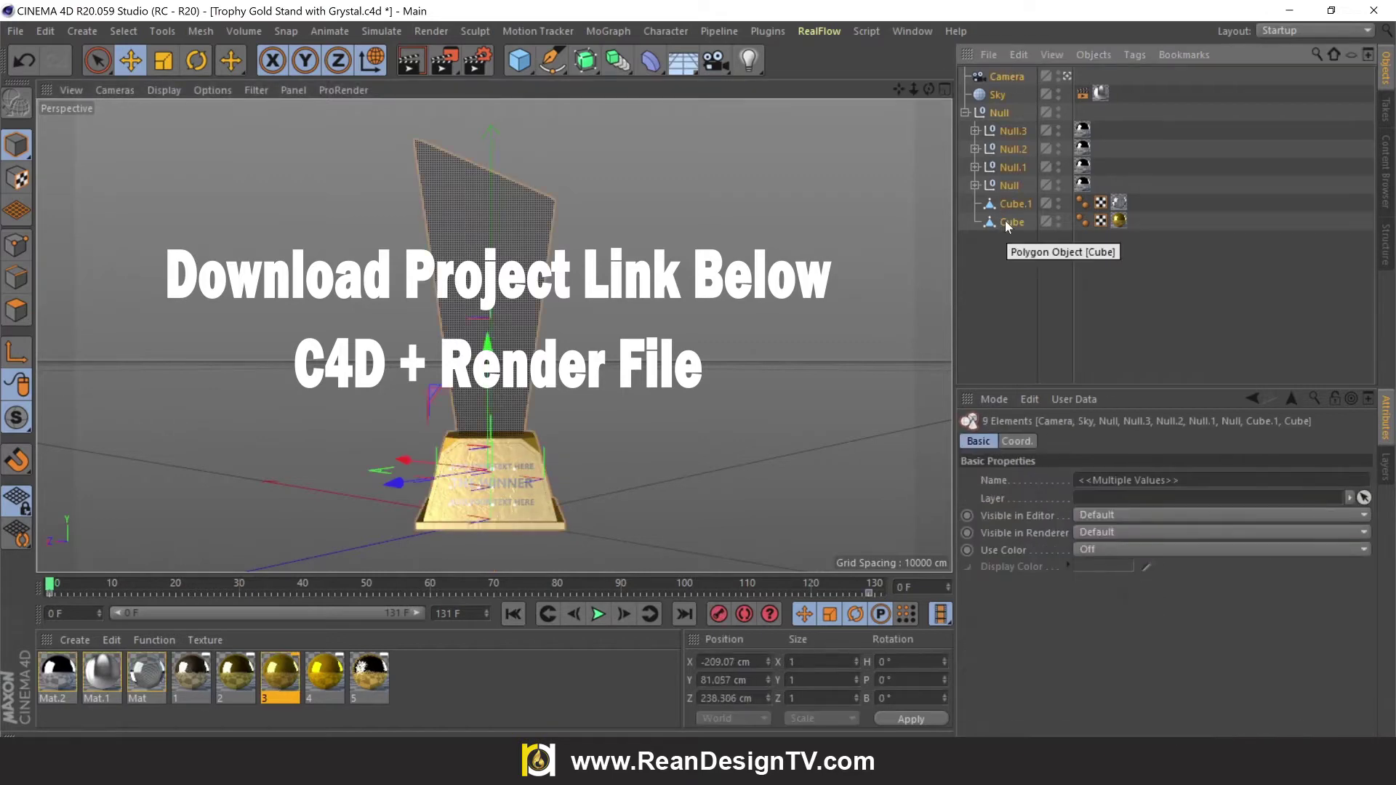
{"action": "key", "text": "Delete"}
{"action": "left_click_drag", "start_coordinate": [919, 86], "coordinate": [905, 88]}
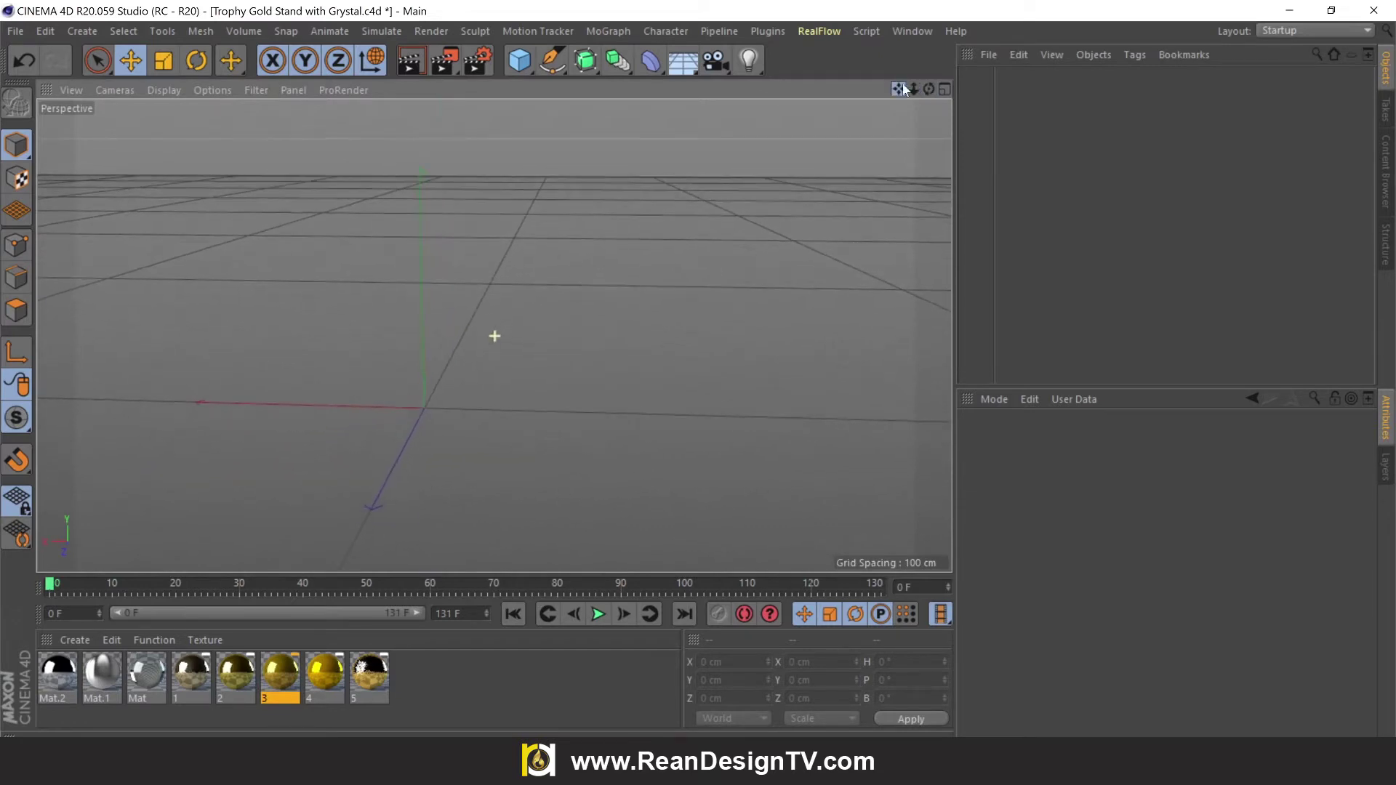
Step: Add a Cube primitive and set its size to 100 cm on each axis
{"action": "left_click", "coordinate": [525, 60]}
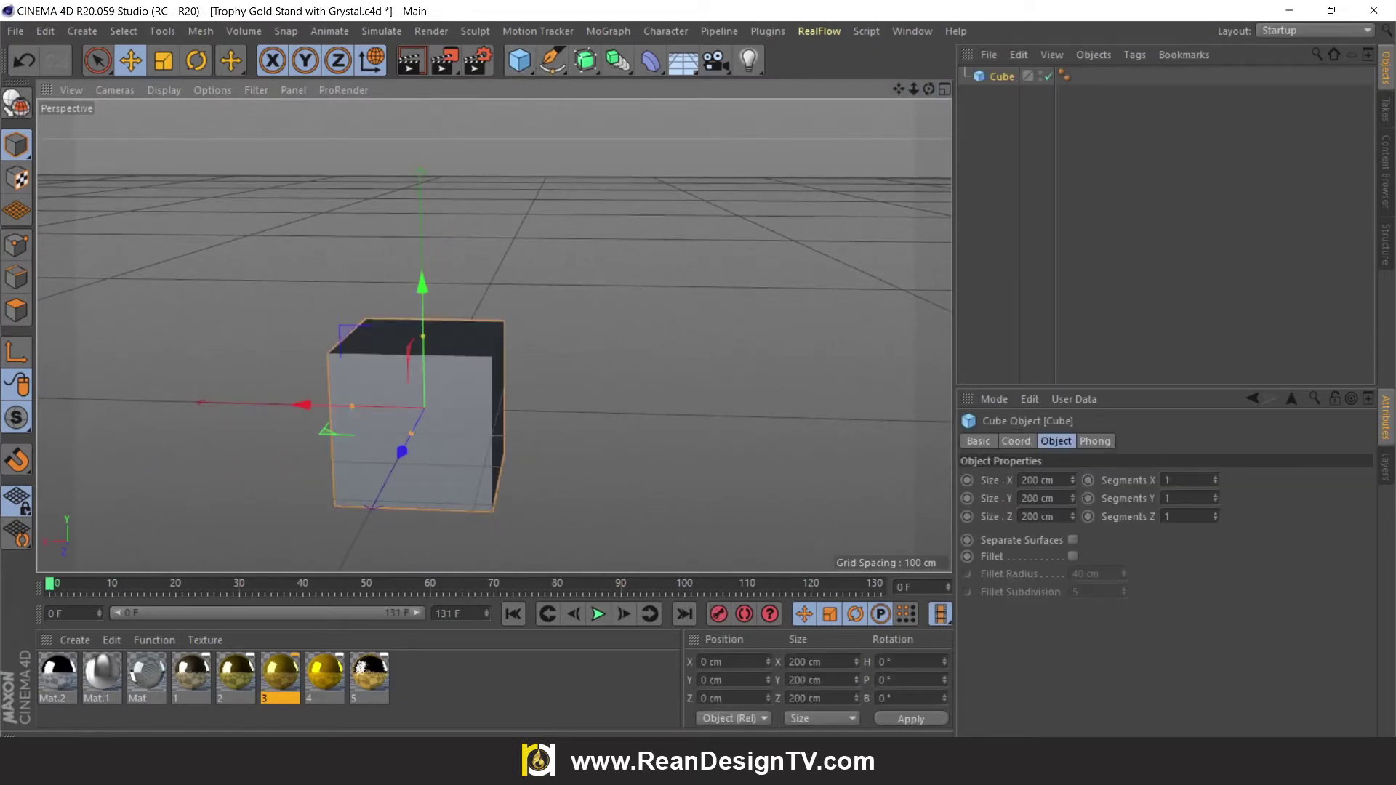
{"action": "double_click", "coordinate": [1029, 480]}
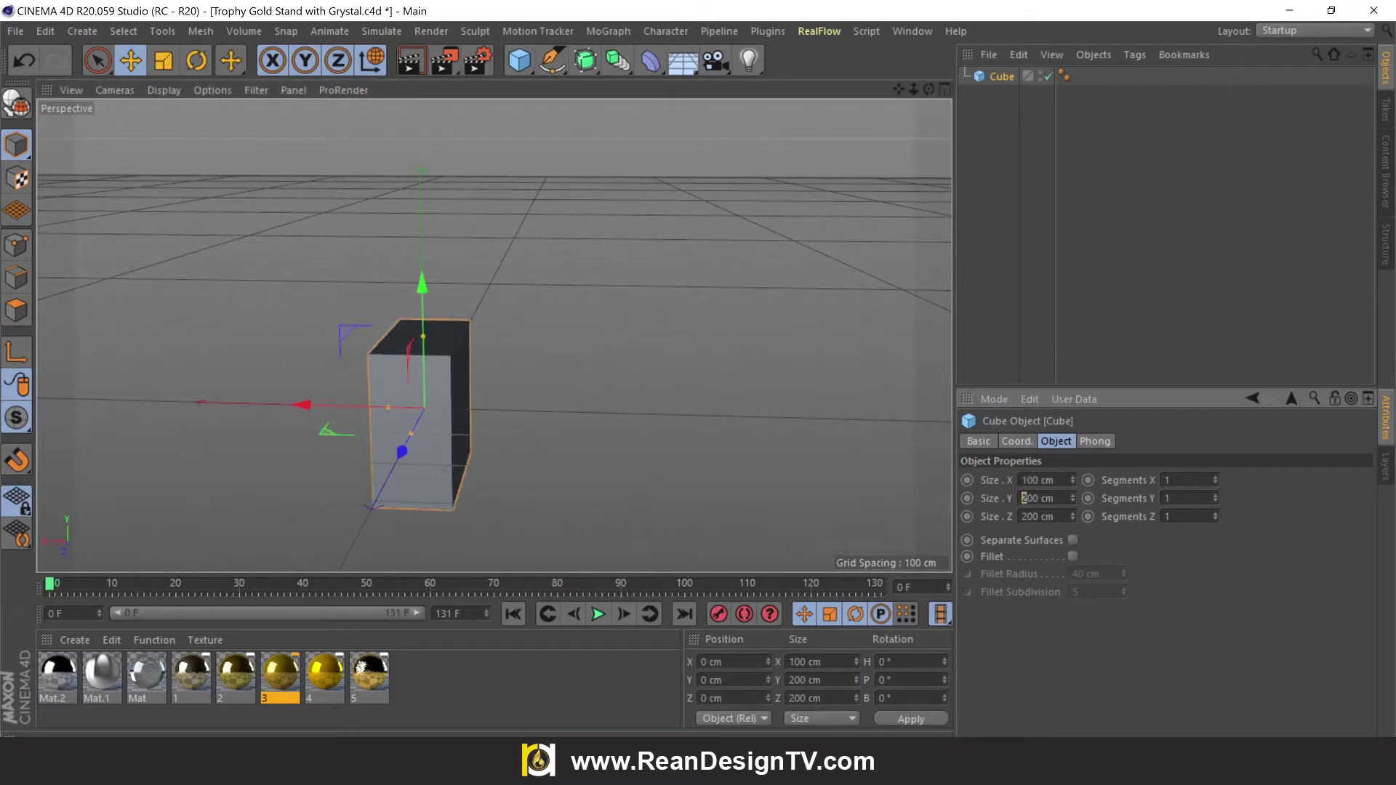
{"action": "type", "text": "100"}
{"action": "key", "text": "shift+Tab"}
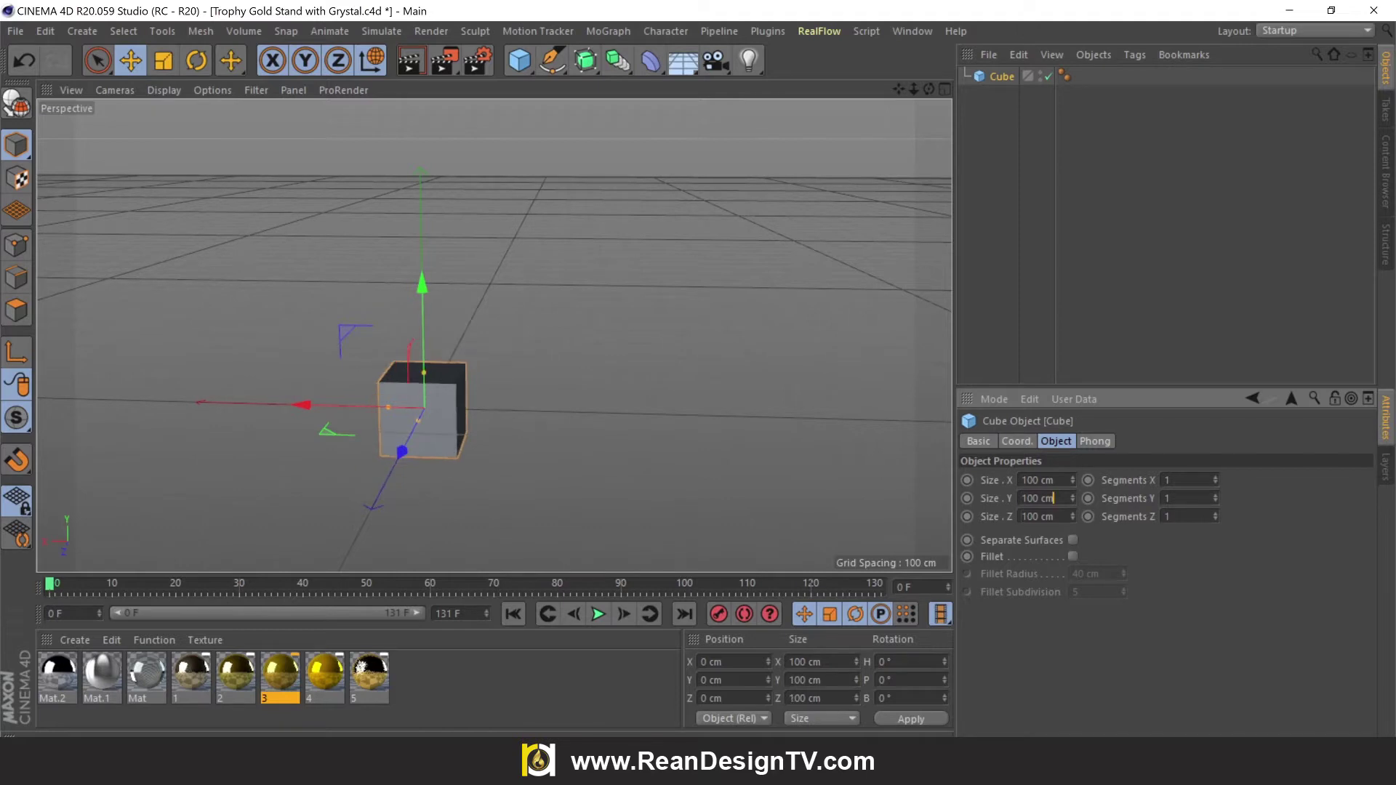
{"action": "scroll", "coordinate": [450, 399], "scroll_direction": "up", "scroll_amount": 3}
{"action": "scroll", "coordinate": [546, 327], "scroll_direction": "up", "scroll_amount": 2}
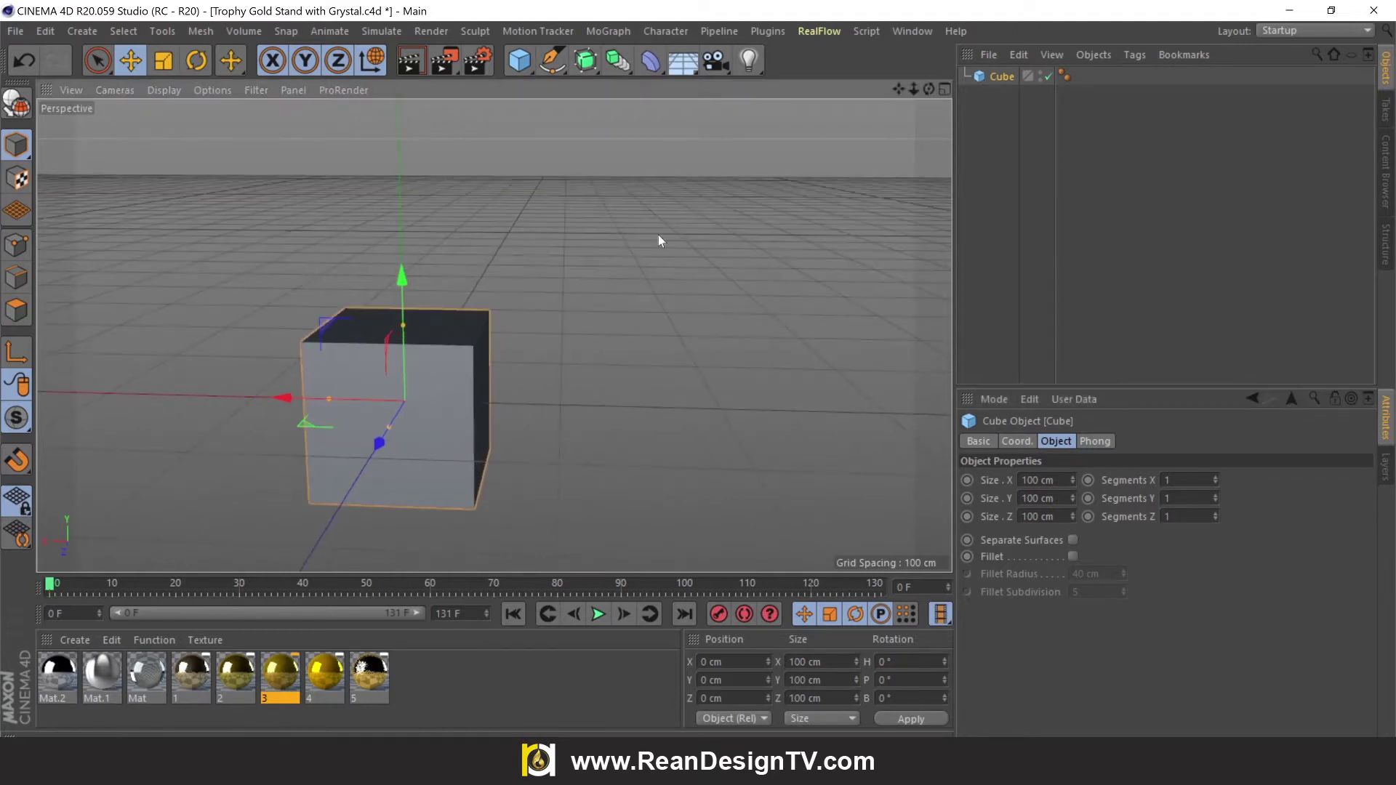
{"action": "left_click_drag", "start_coordinate": [929, 88], "coordinate": [929, 85]}
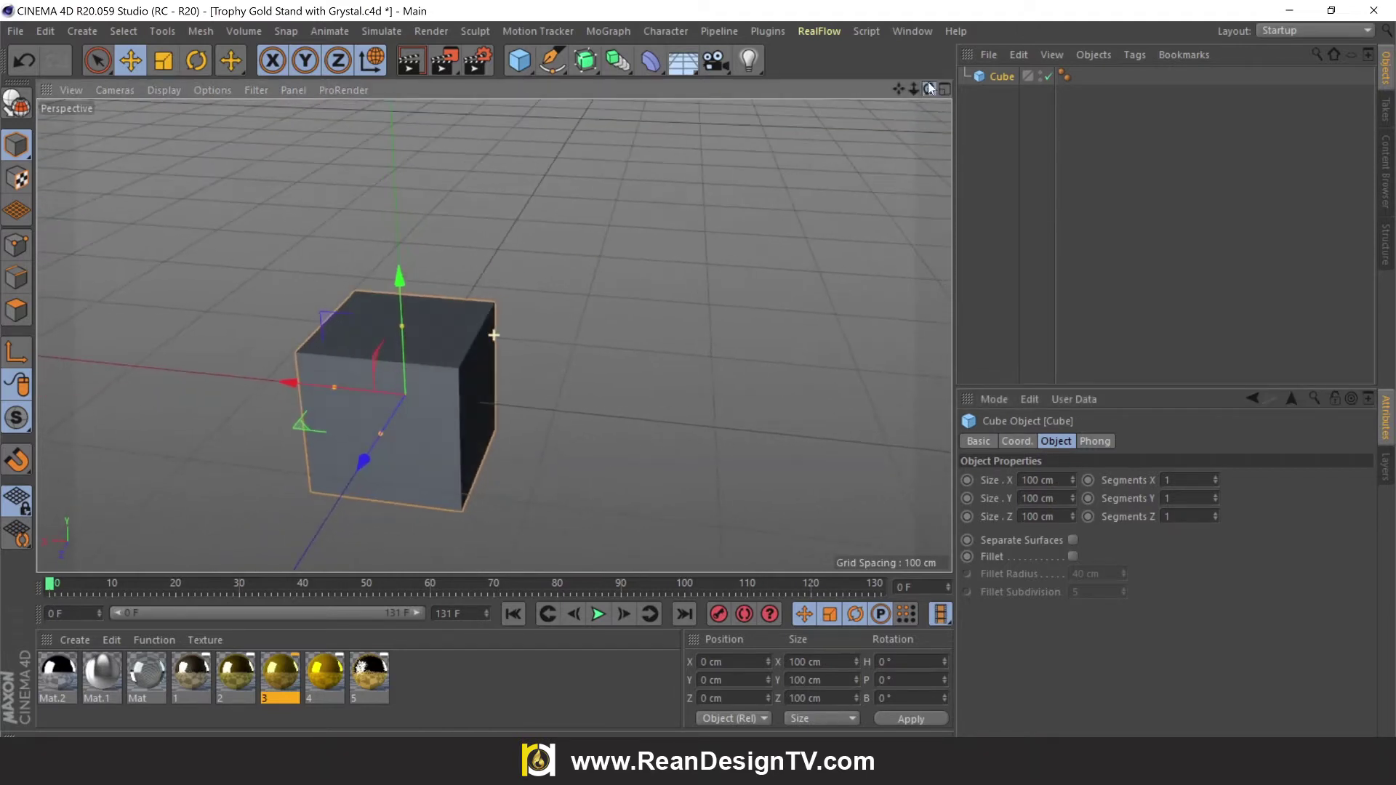
Step: Switch the viewport to Gouraud Shading (Lines) and lift the cube to about 52 cm
{"action": "left_click_drag", "start_coordinate": [404, 273], "coordinate": [434, 160]}
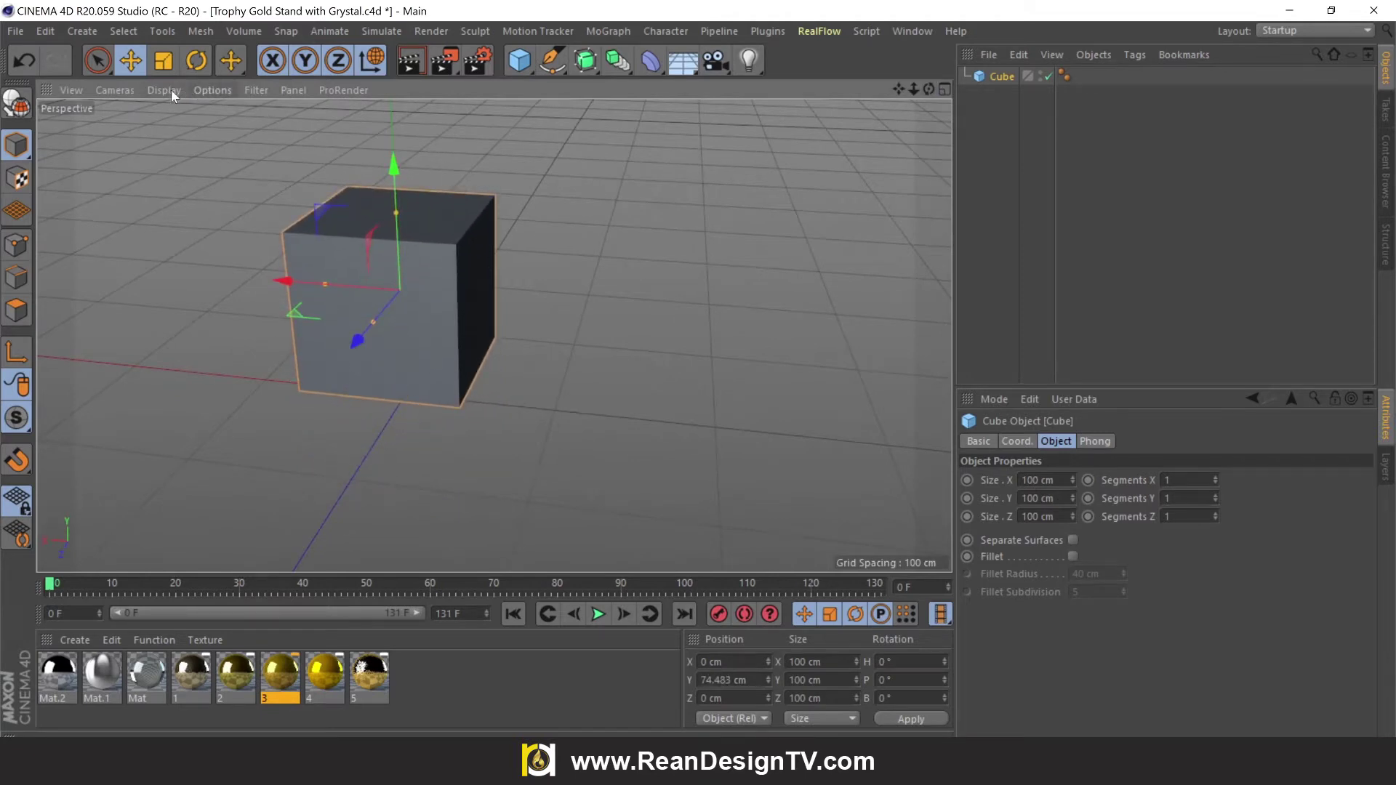
{"action": "left_click", "coordinate": [172, 89]}
{"action": "left_click", "coordinate": [188, 128]}
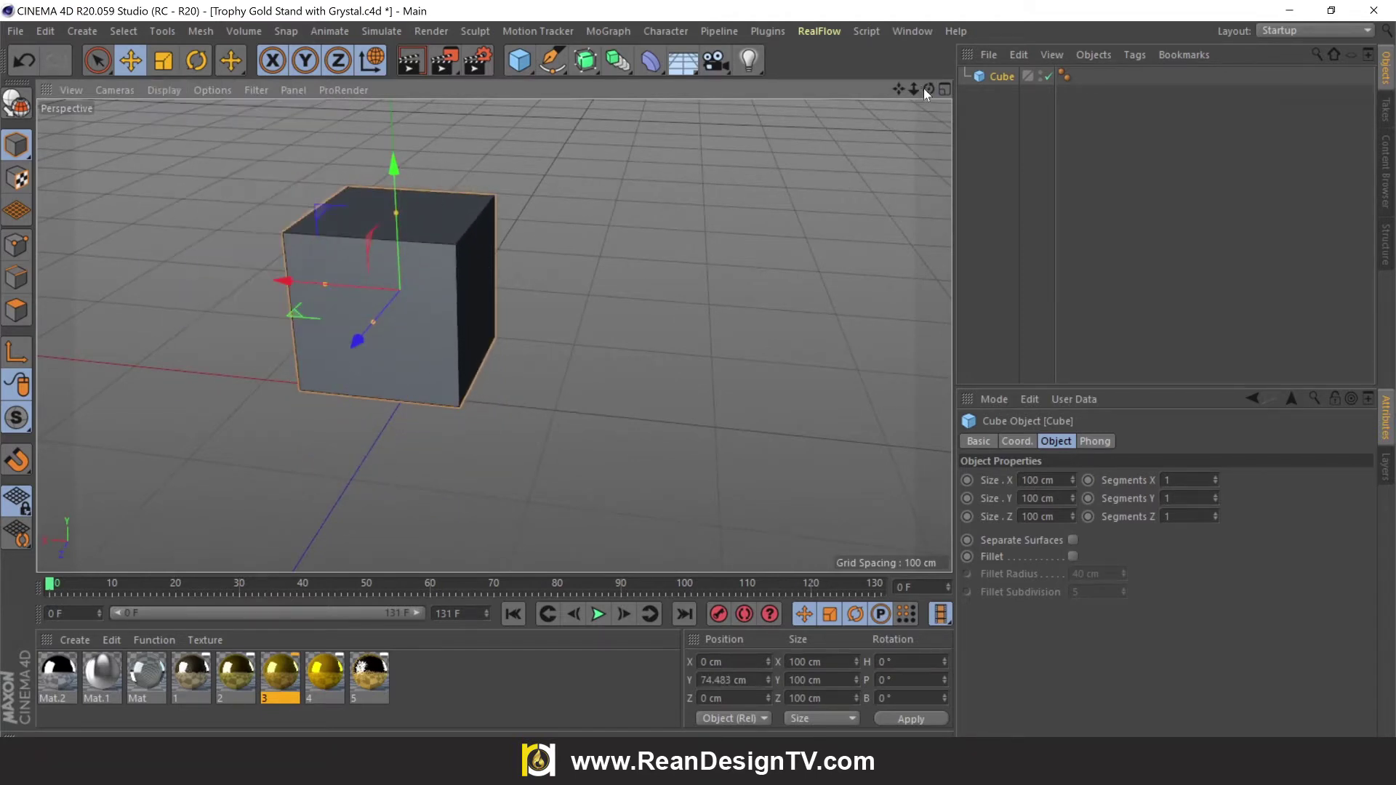
{"action": "left_click_drag", "start_coordinate": [923, 89], "coordinate": [898, 94]}
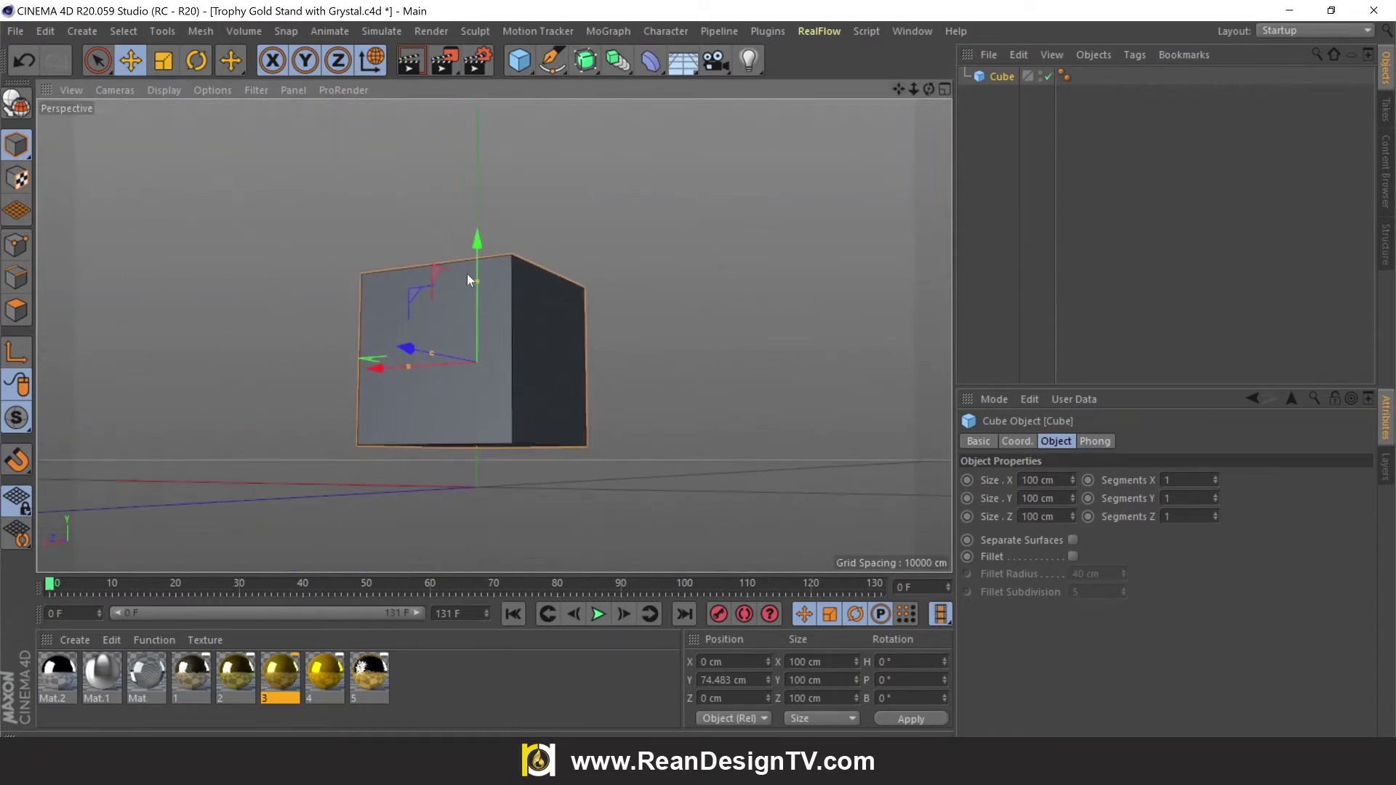
{"action": "left_click_drag", "start_coordinate": [477, 243], "coordinate": [478, 278]}
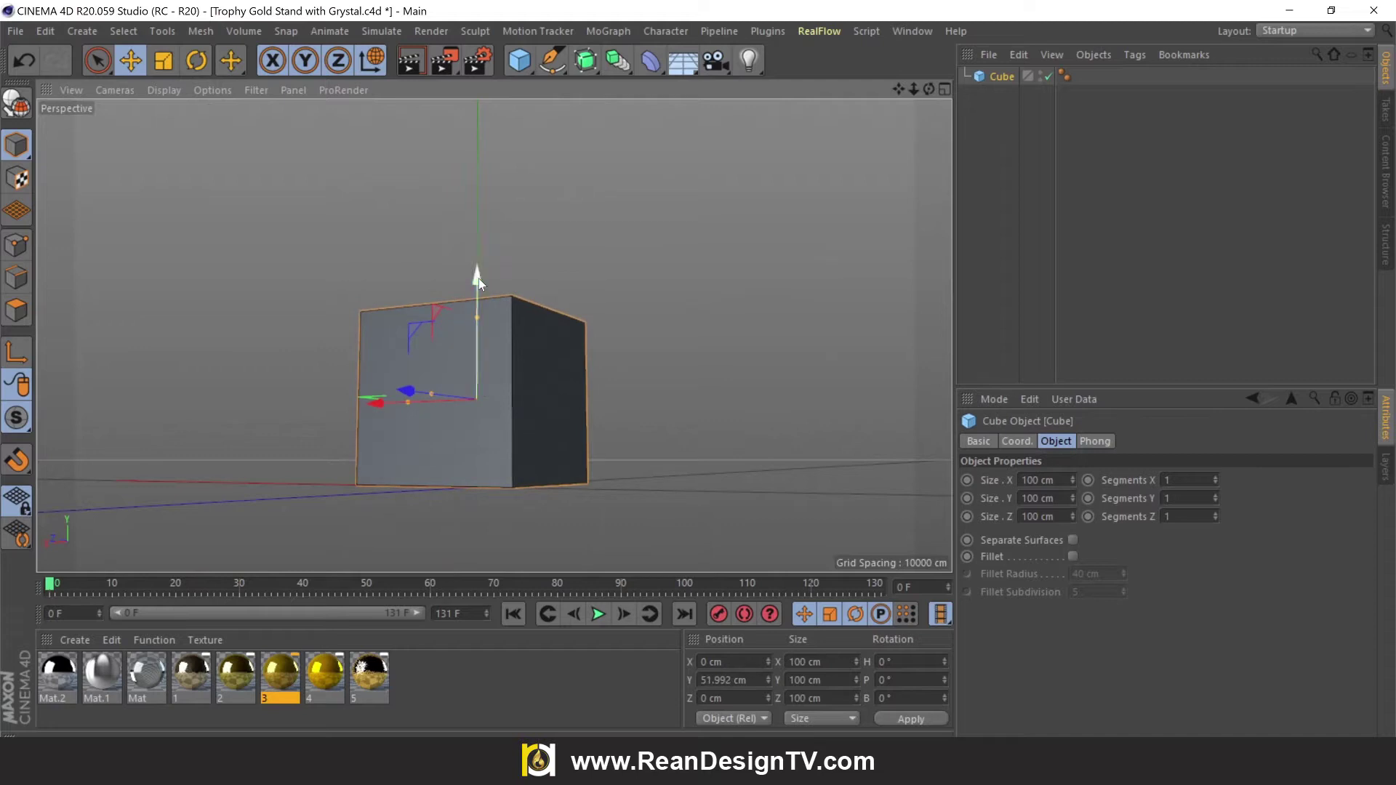
{"action": "left_click_drag", "start_coordinate": [928, 87], "coordinate": [950, 120]}
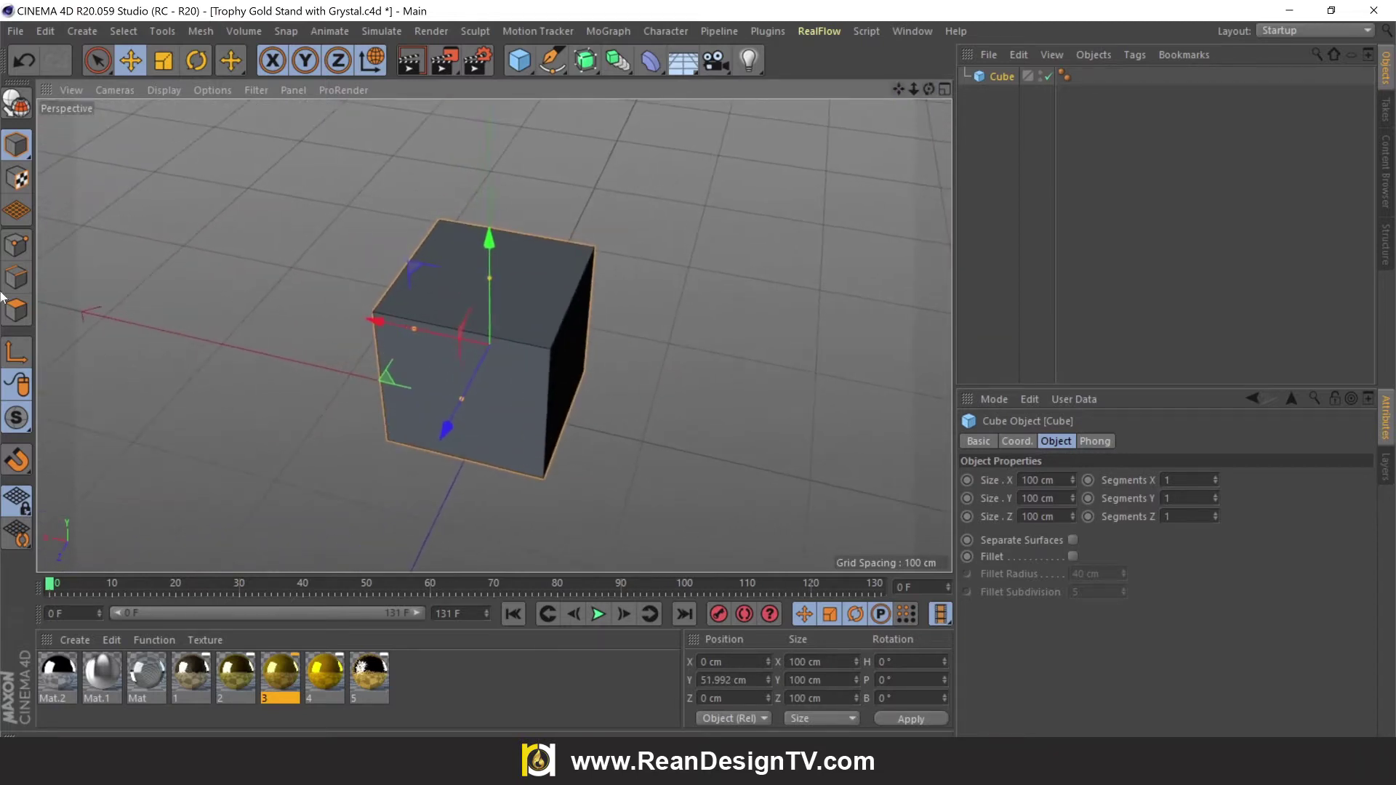
Step: Make the cube editable, select its top polygon and scale it down to 70 cm
{"action": "left_click", "coordinate": [20, 109]}
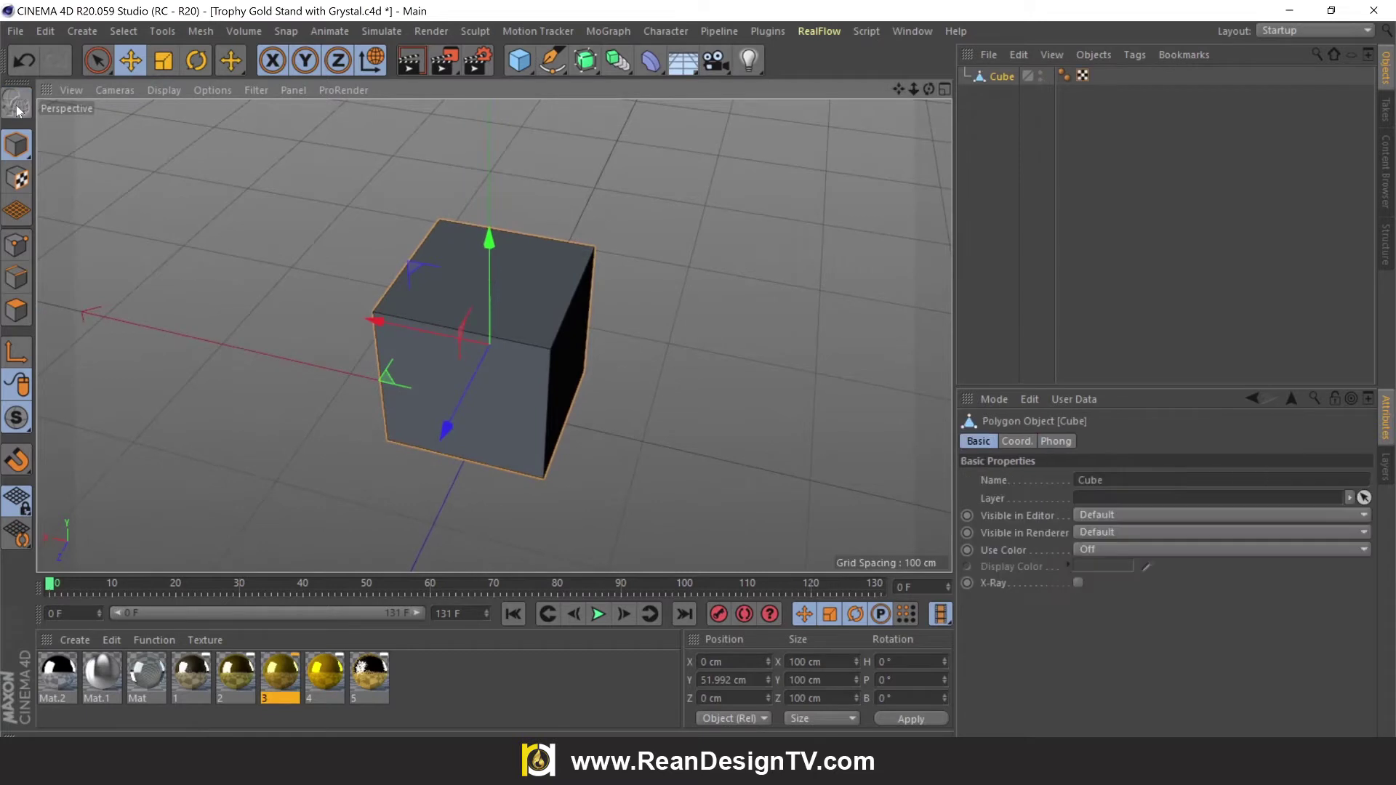
{"action": "left_click", "coordinate": [12, 314]}
{"action": "left_click", "coordinate": [415, 298]}
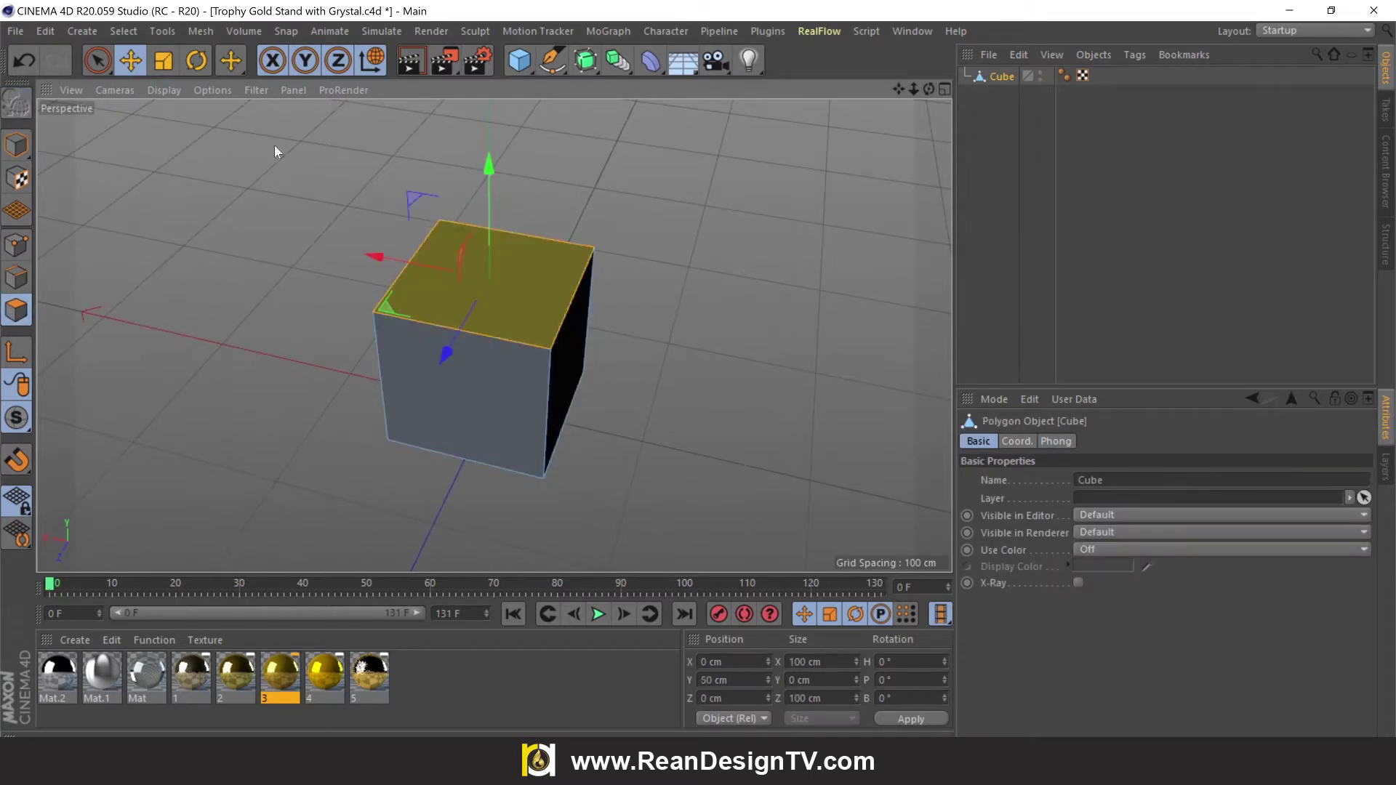
{"action": "key", "text": "r"}
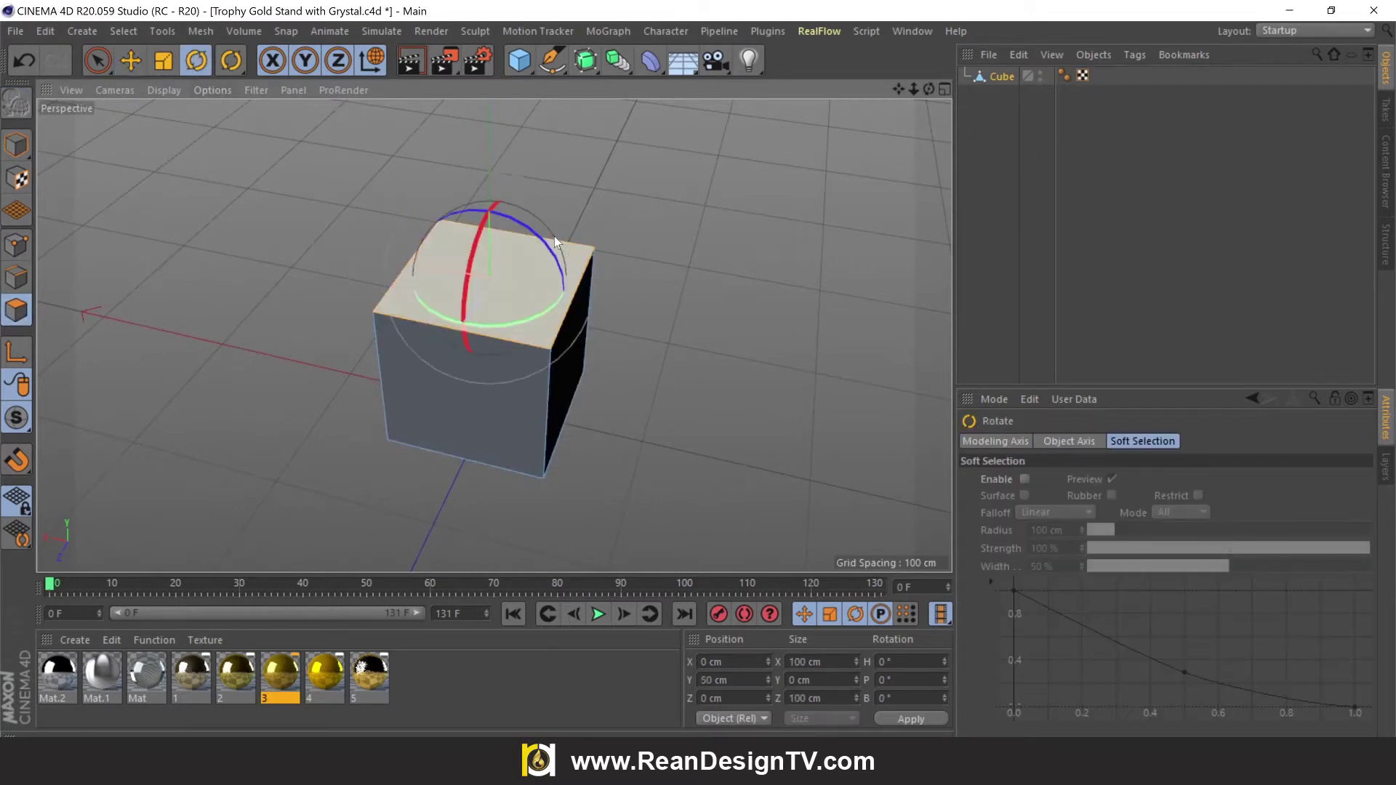
{"action": "key", "text": "t"}
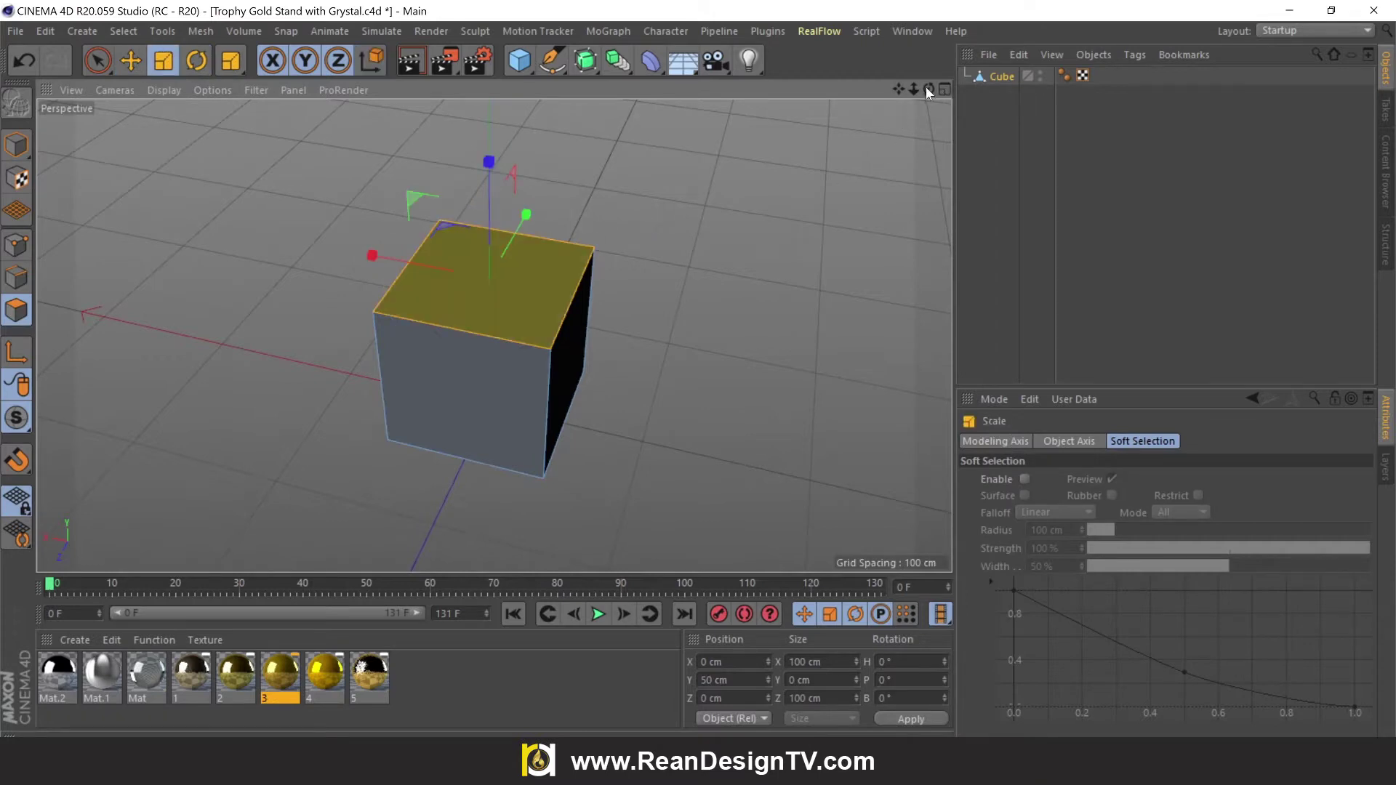
{"action": "mouse_move", "coordinate": [926, 86]}
{"action": "left_mouse_down"}
{"action": "mouse_move", "coordinate": [872, 116]}
{"action": "mouse_move", "coordinate": [909, 94]}
{"action": "mouse_move", "coordinate": [887, 102]}
{"action": "left_mouse_up"}
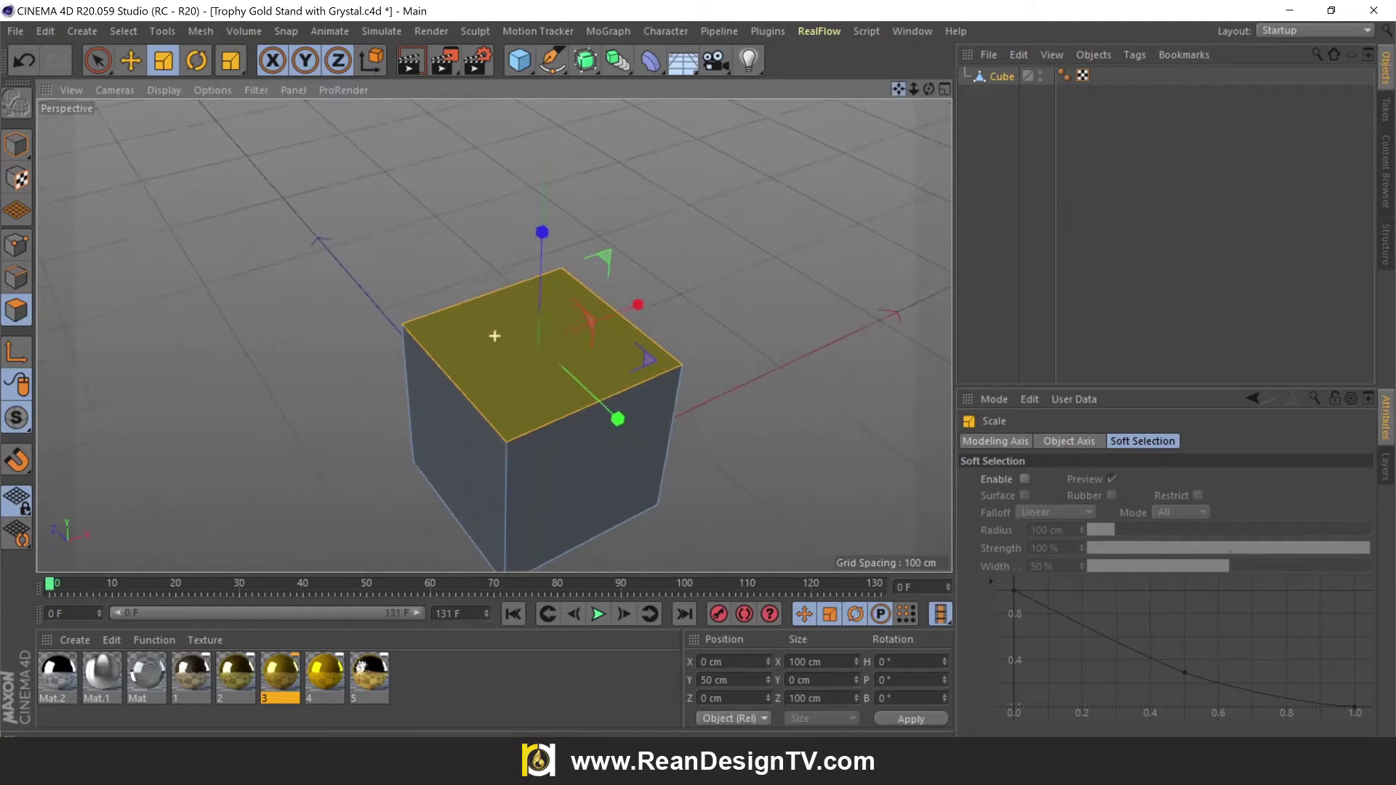
{"action": "left_click_drag", "start_coordinate": [494, 336], "coordinate": [573, 388]}
{"action": "left_click_drag", "start_coordinate": [614, 284], "coordinate": [593, 330]}
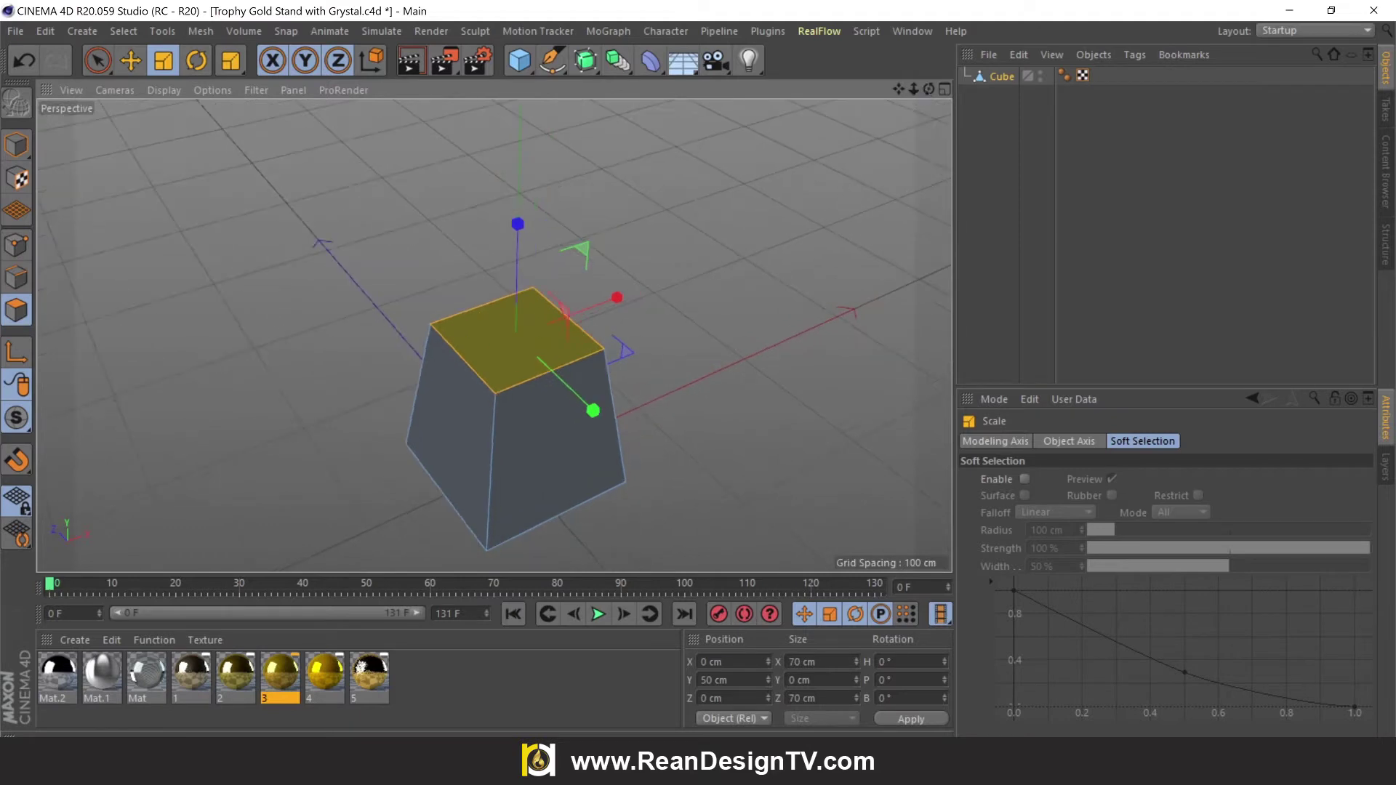
Step: Move the shrunken top face down 30 cm into a tapered pedestal
{"action": "left_click_drag", "start_coordinate": [492, 332], "coordinate": [502, 334], "text": "alt"}
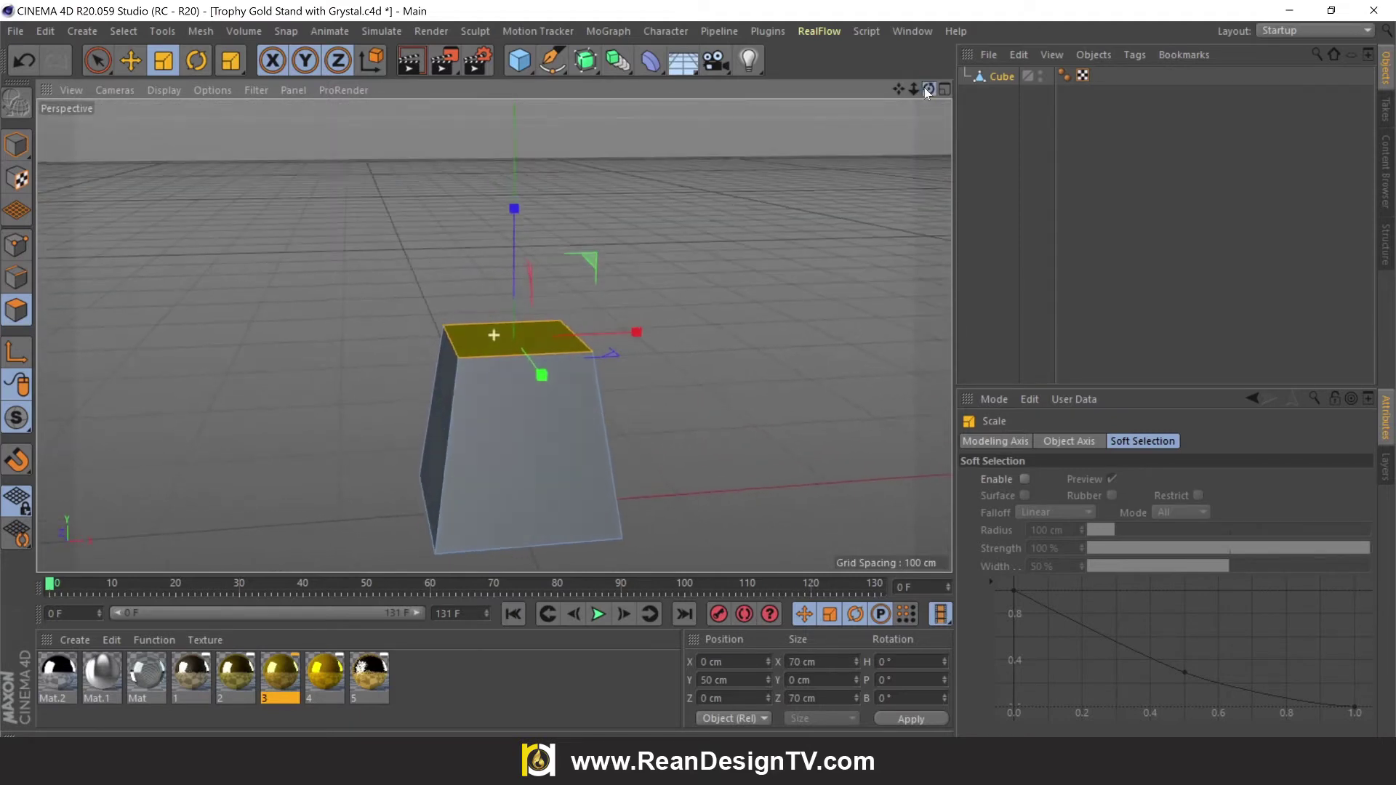
{"action": "left_click", "coordinate": [130, 62]}
{"action": "left_click_drag", "start_coordinate": [524, 214], "coordinate": [516, 276]}
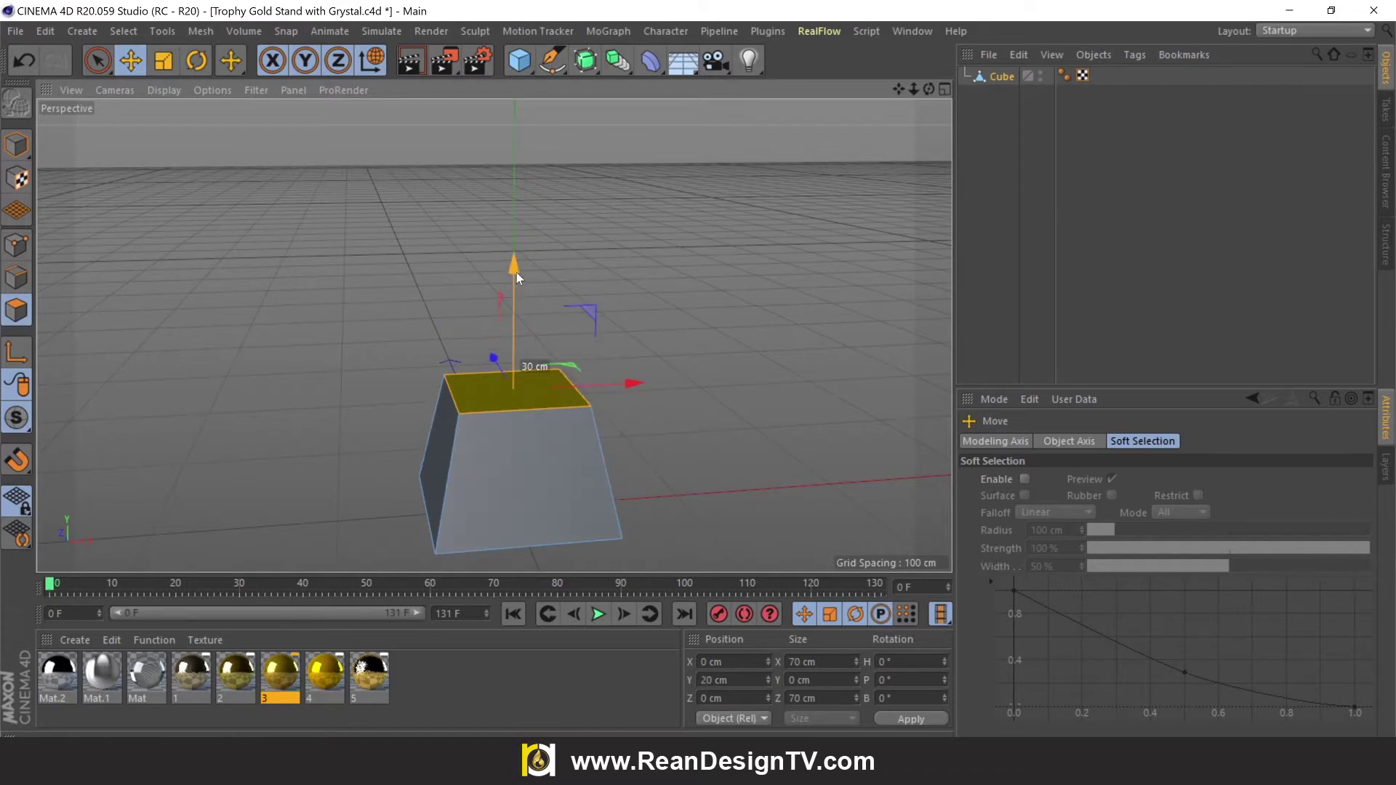
{"action": "left_click_drag", "start_coordinate": [612, 319], "coordinate": [863, 176], "text": "alt"}
{"action": "left_click_drag", "start_coordinate": [904, 96], "coordinate": [836, 98]}
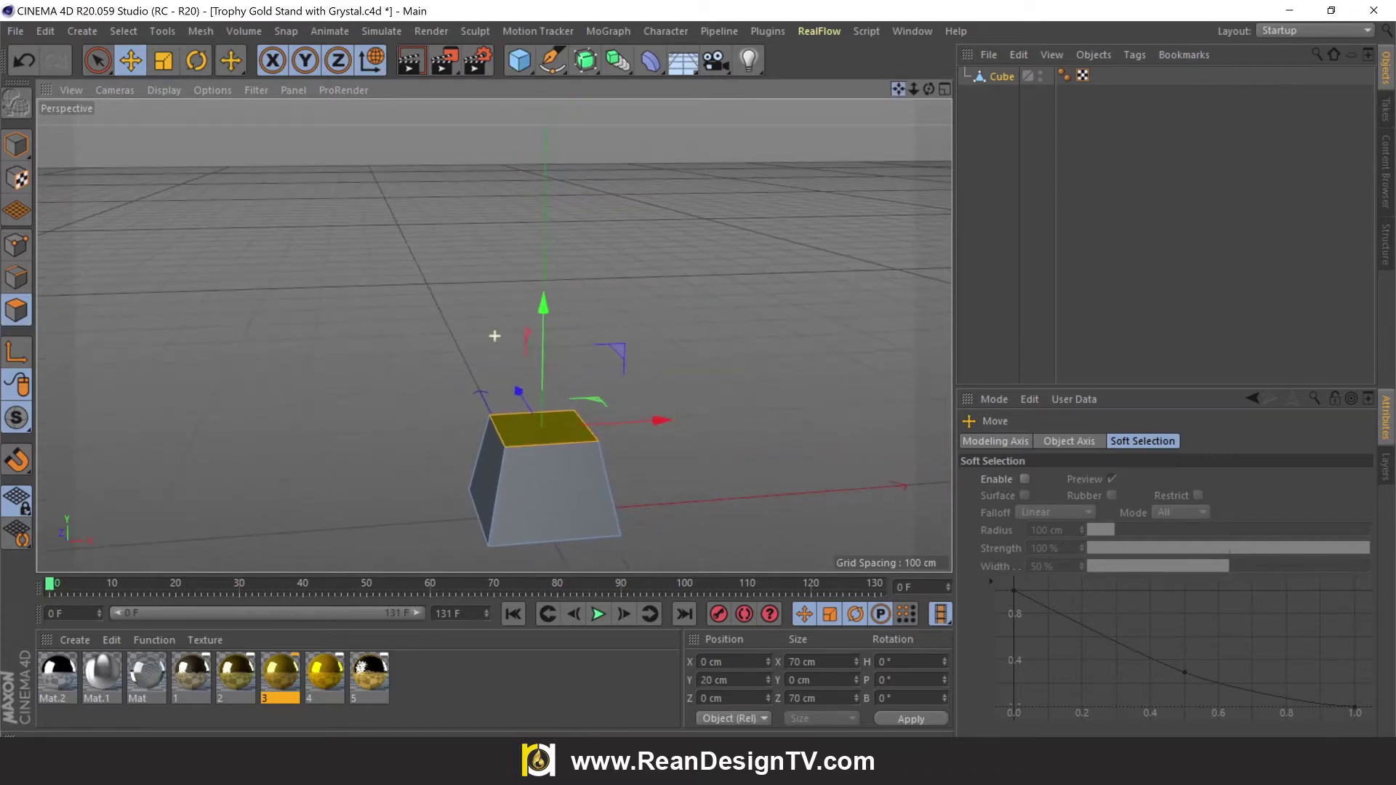
{"action": "left_click_drag", "start_coordinate": [929, 89], "coordinate": [974, 94]}
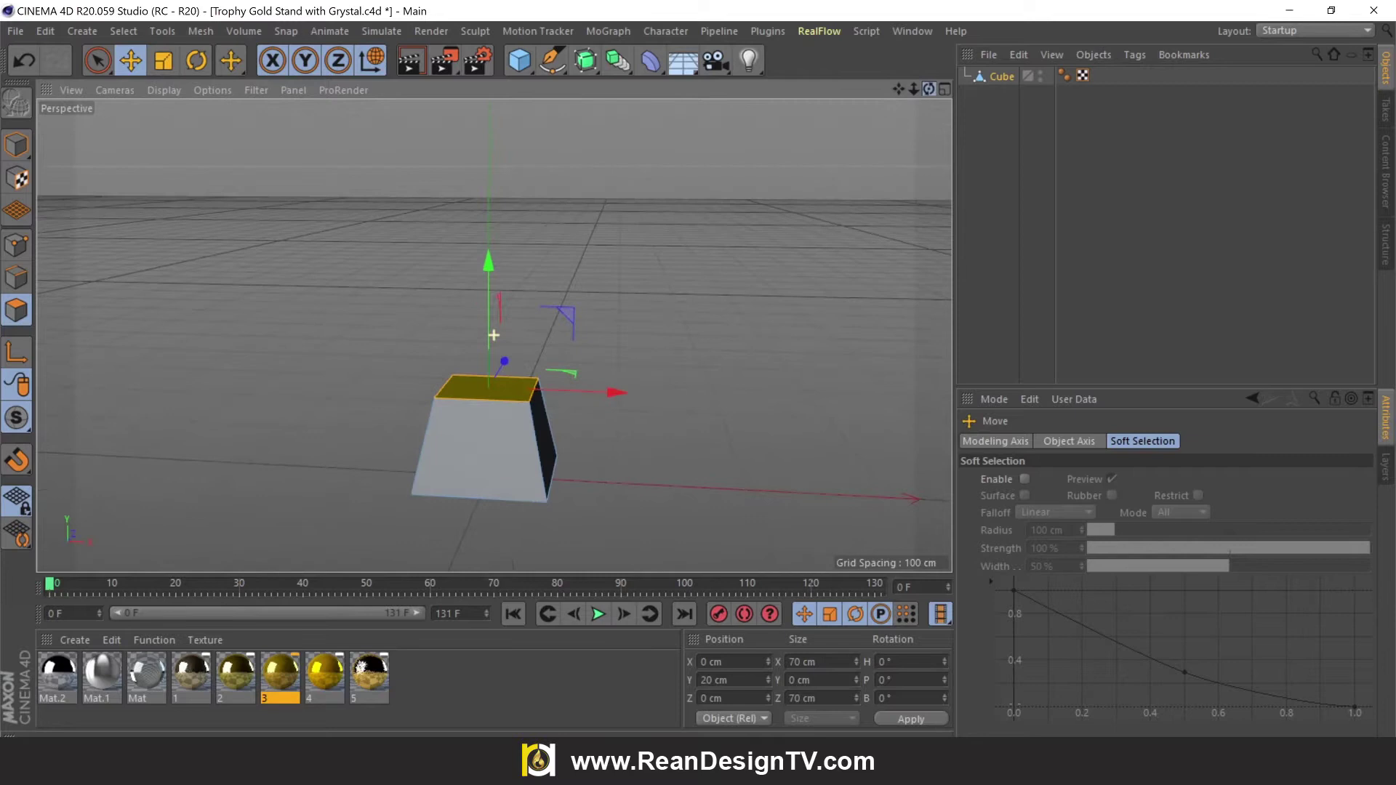
{"action": "mouse_move", "coordinate": [493, 335]}
{"action": "left_mouse_down", "text": "alt"}
{"action": "mouse_move", "coordinate": [536, 491]}
{"action": "mouse_move", "coordinate": [504, 478]}
{"action": "left_mouse_up", "text": "alt"}
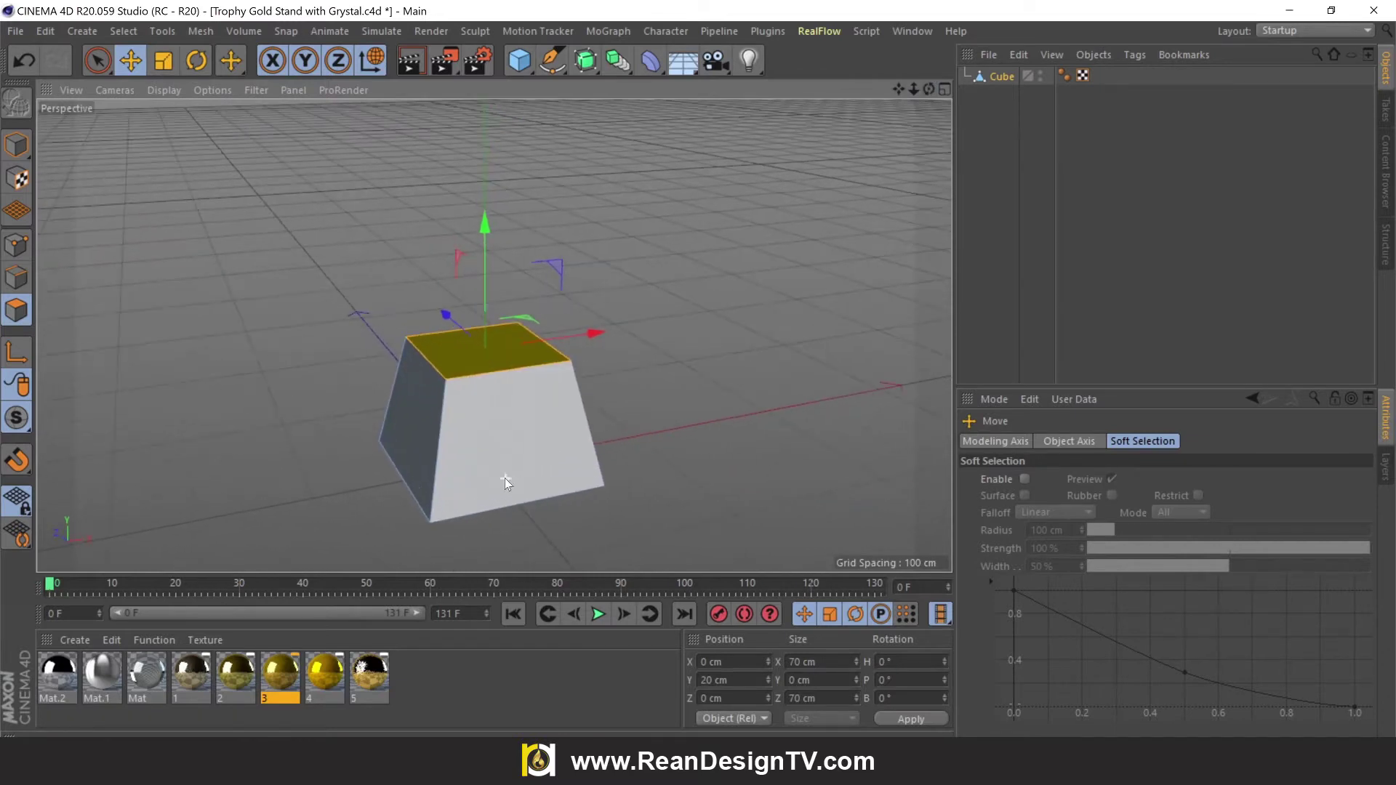
Step: Select the top corner points and bevel them with a 5 cm offset
{"action": "left_click", "coordinate": [16, 246]}
{"action": "scroll", "coordinate": [404, 448], "scroll_direction": "up", "scroll_amount": 3}
{"action": "scroll", "coordinate": [465, 373], "scroll_direction": "up", "scroll_amount": 2}
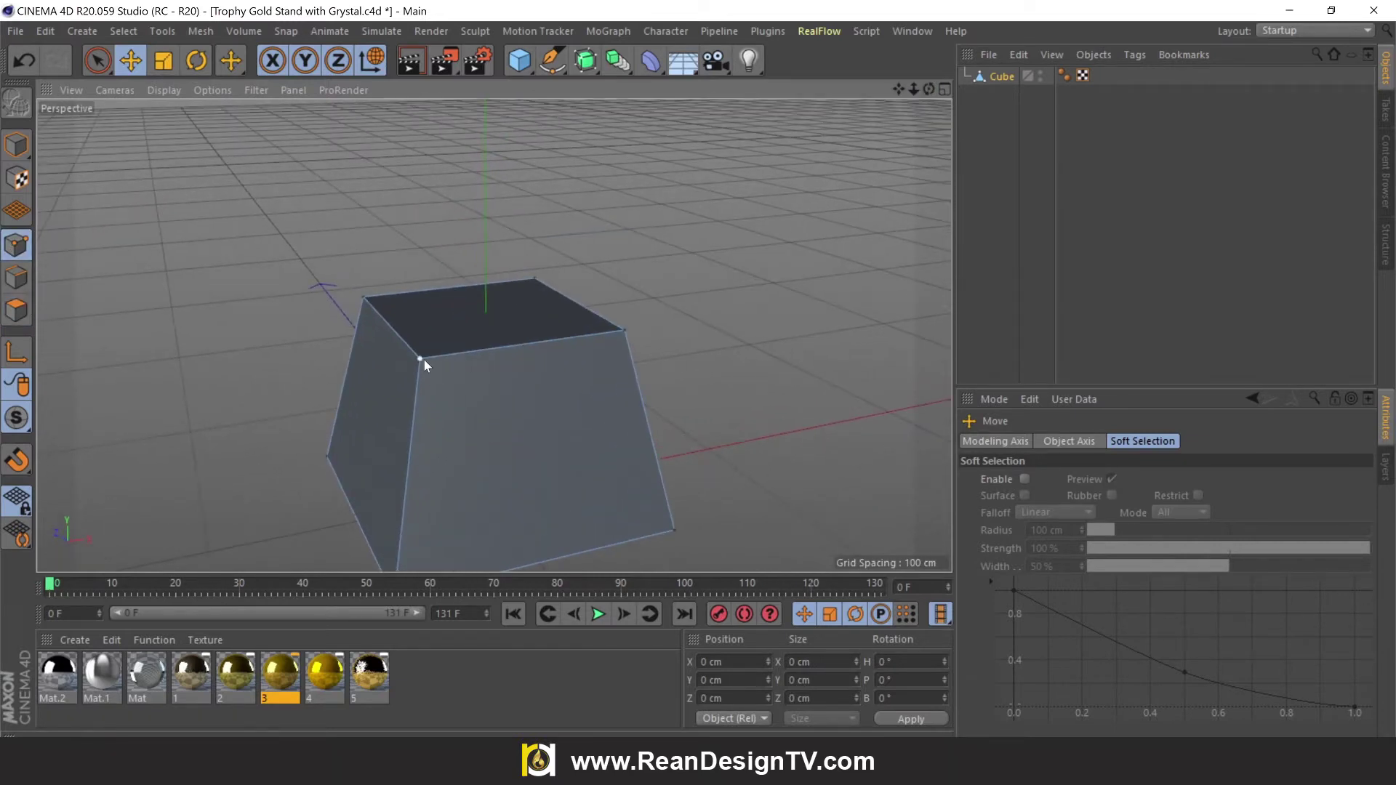
{"action": "left_click", "coordinate": [419, 357]}
{"action": "left_click", "coordinate": [359, 294], "text": "shift"}
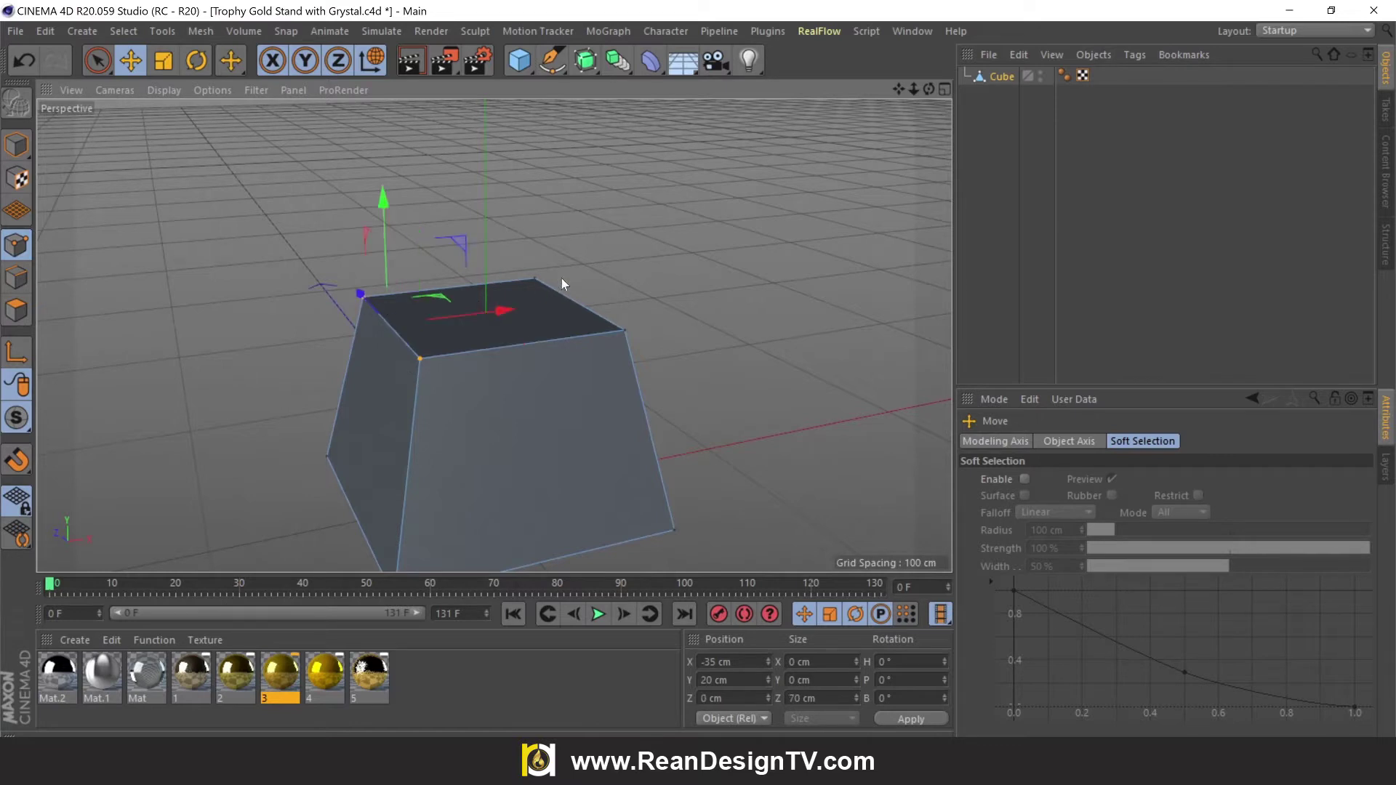
{"action": "left_click", "coordinate": [539, 277], "text": "shift"}
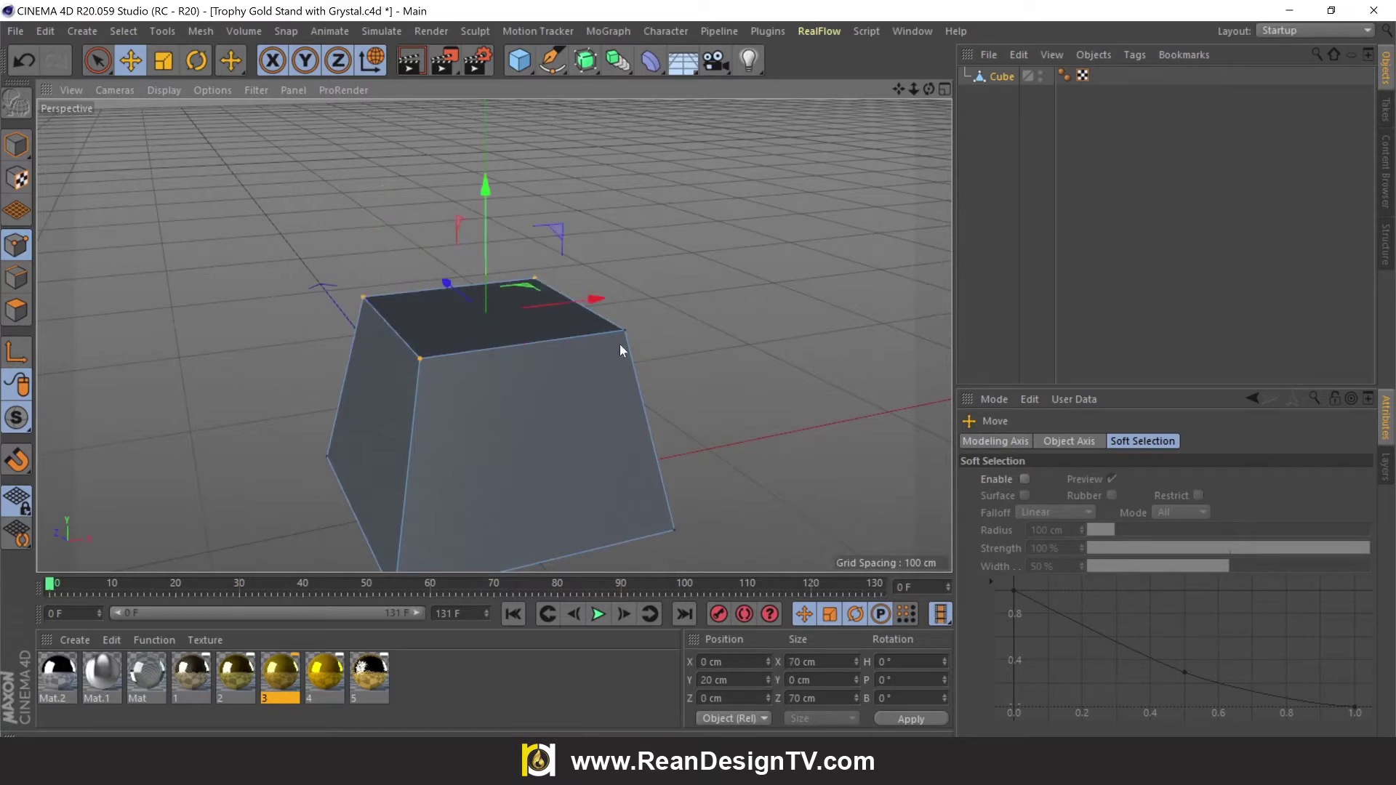
{"action": "right_click", "coordinate": [526, 318]}
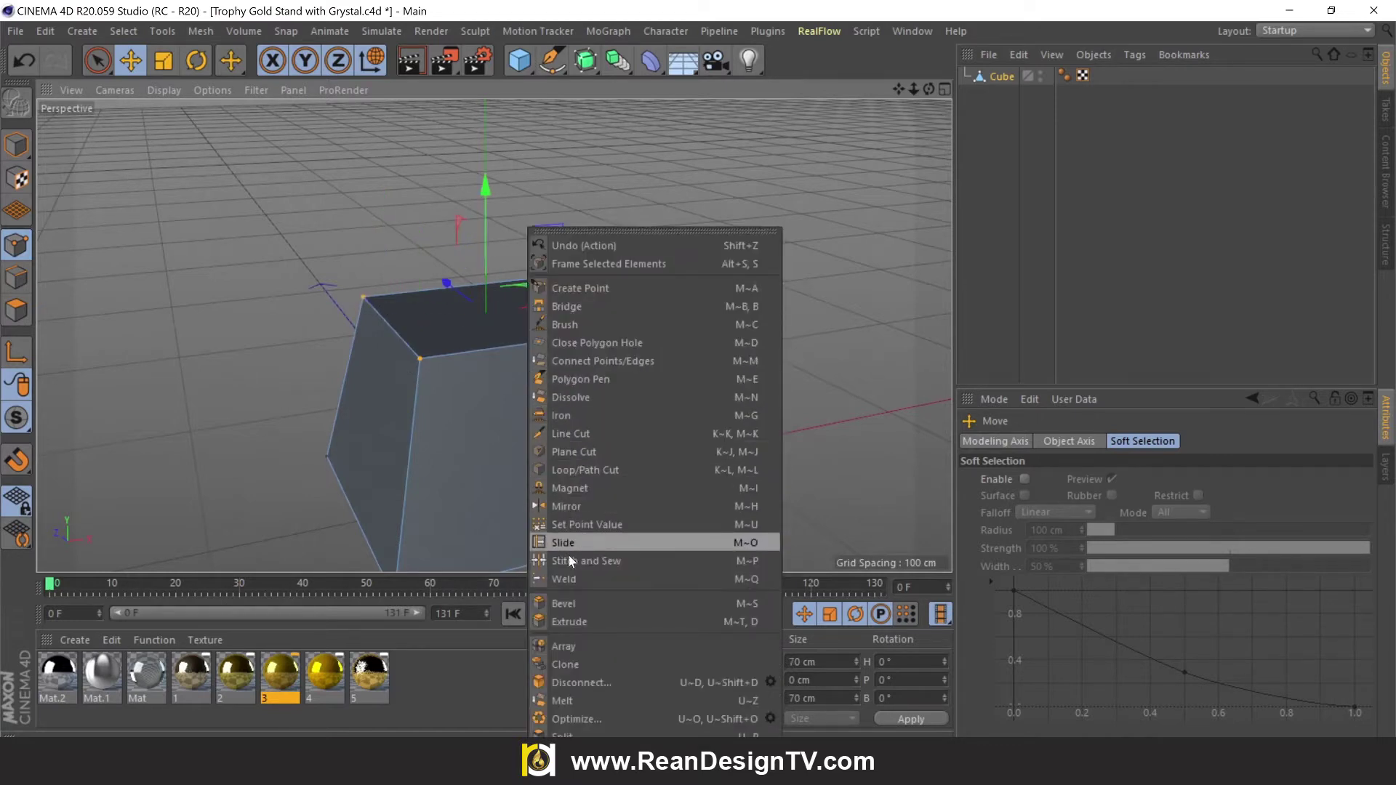
{"action": "left_click", "coordinate": [567, 603]}
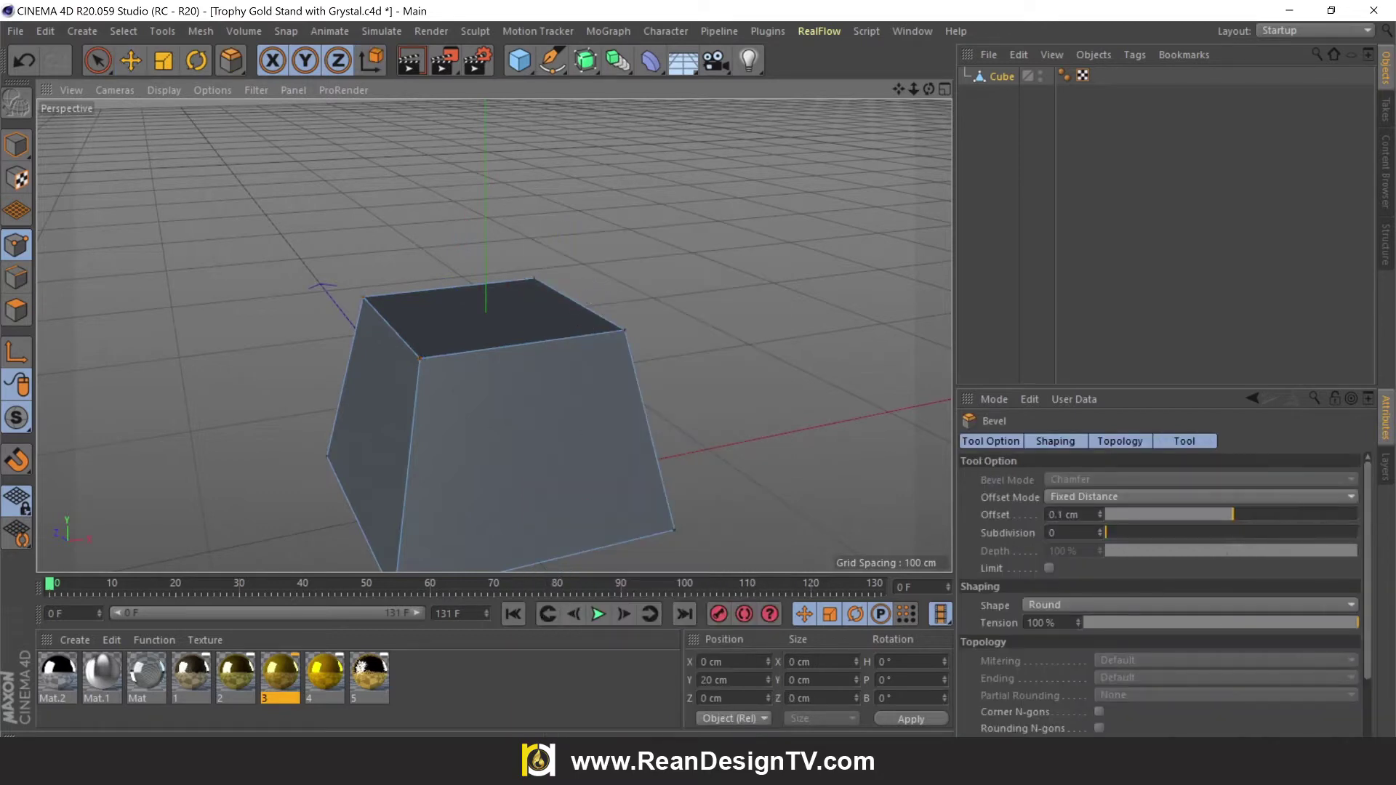
{"action": "left_click_drag", "start_coordinate": [509, 407], "coordinate": [552, 408]}
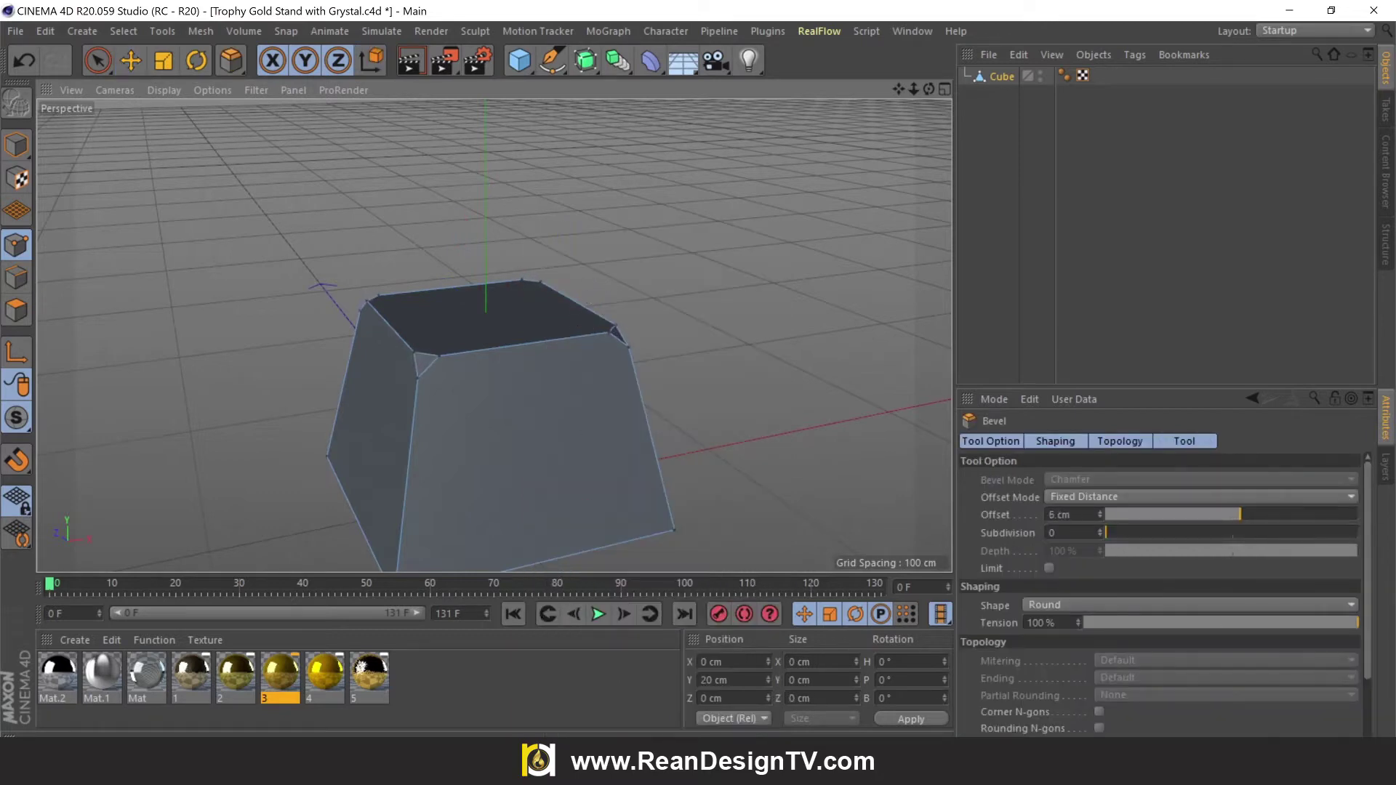
{"action": "double_click", "coordinate": [1051, 514]}
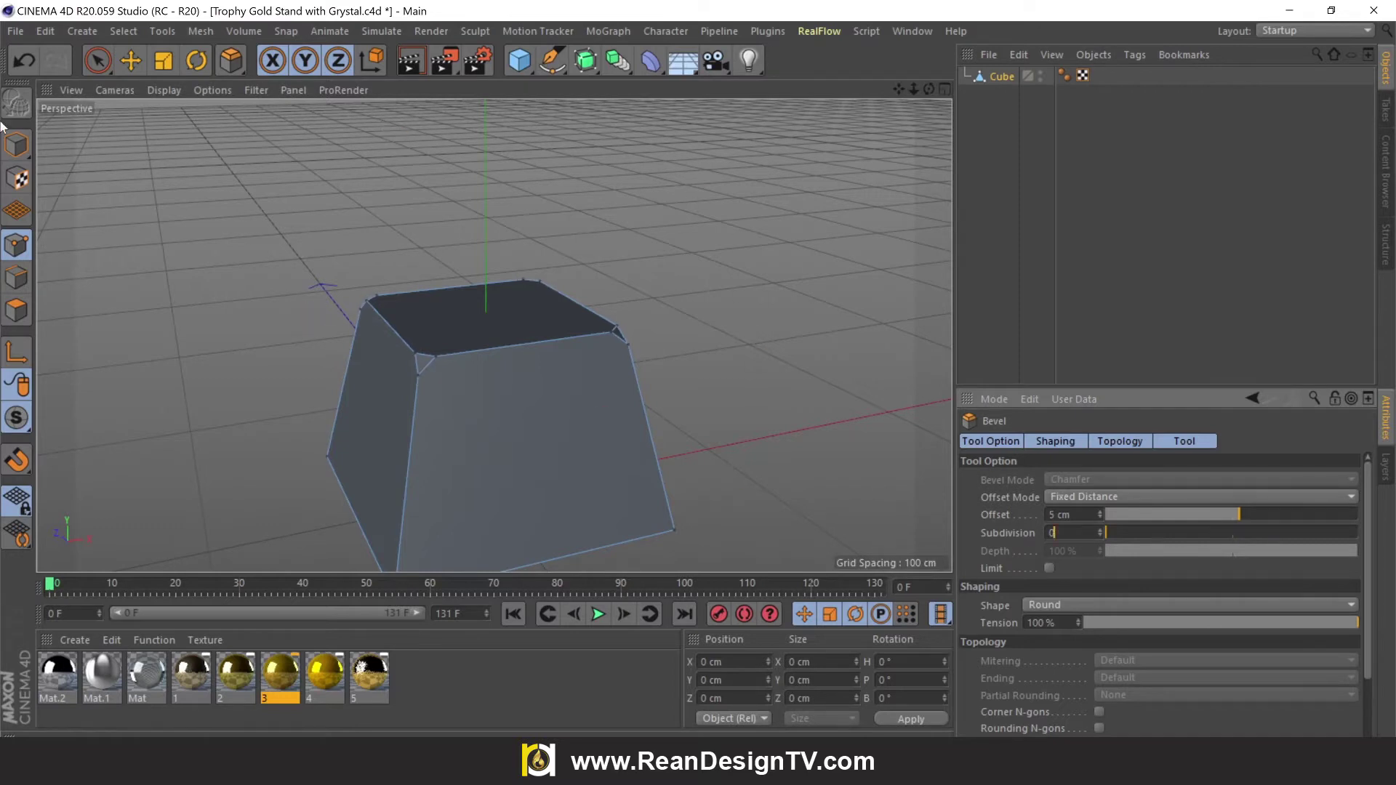
{"action": "left_click", "coordinate": [129, 61]}
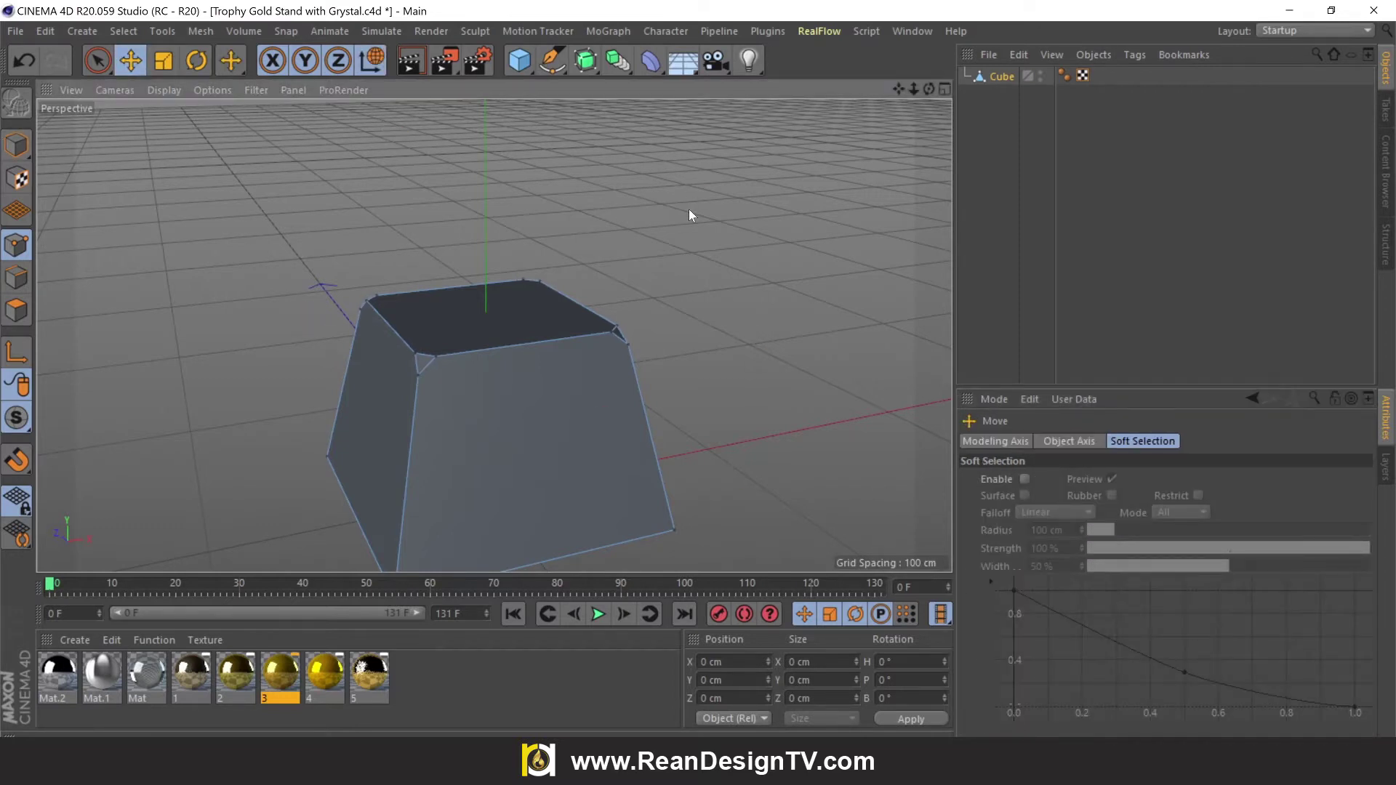
Step: In Polygon mode, orbit underneath and select the block's bottom face
{"action": "left_click_drag", "start_coordinate": [687, 208], "coordinate": [739, 208], "text": "alt"}
{"action": "left_click_drag", "start_coordinate": [934, 87], "coordinate": [836, 91]}
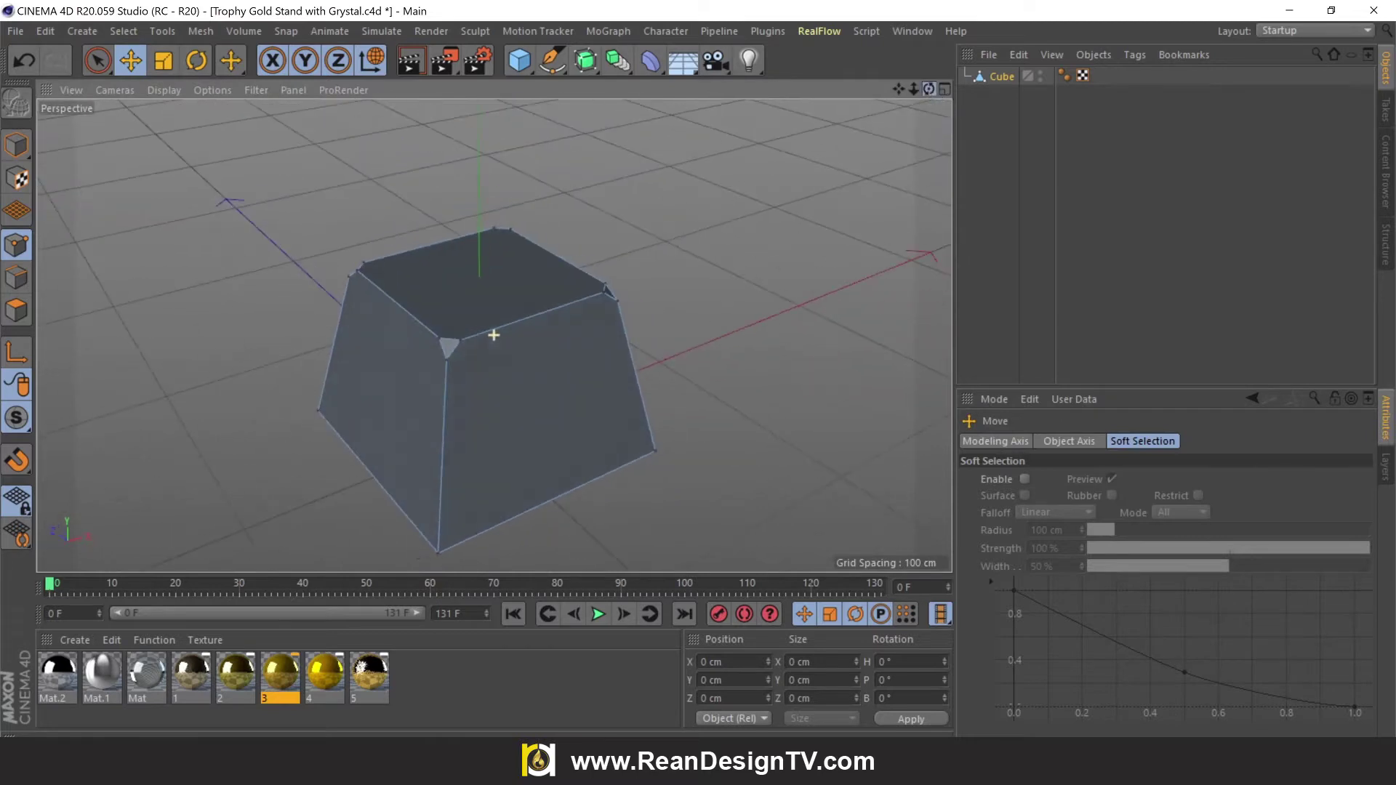
{"action": "left_click", "coordinate": [20, 309]}
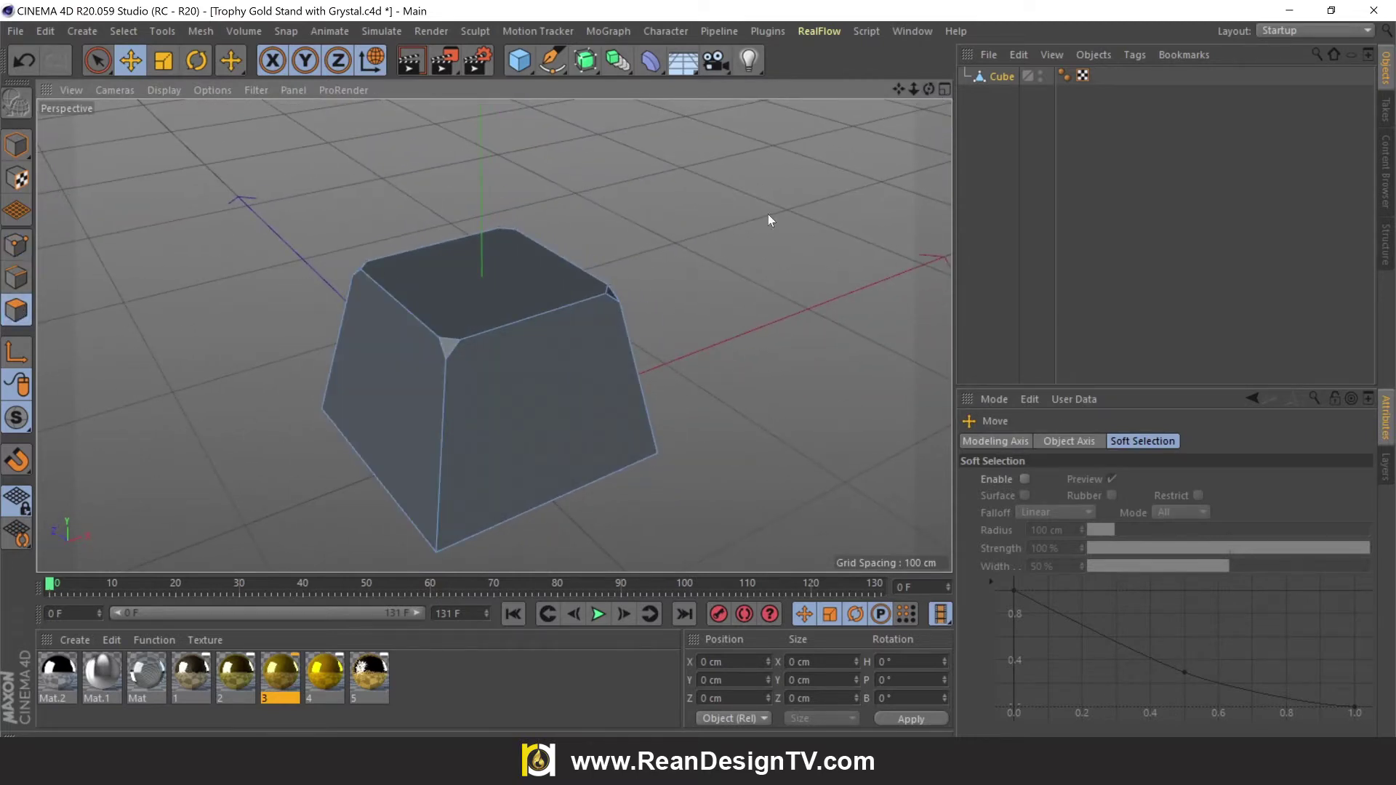
{"action": "scroll", "coordinate": [494, 335], "scroll_direction": "up", "scroll_amount": 5}
{"action": "left_click_drag", "start_coordinate": [494, 306], "coordinate": [493, 335], "text": "alt"}
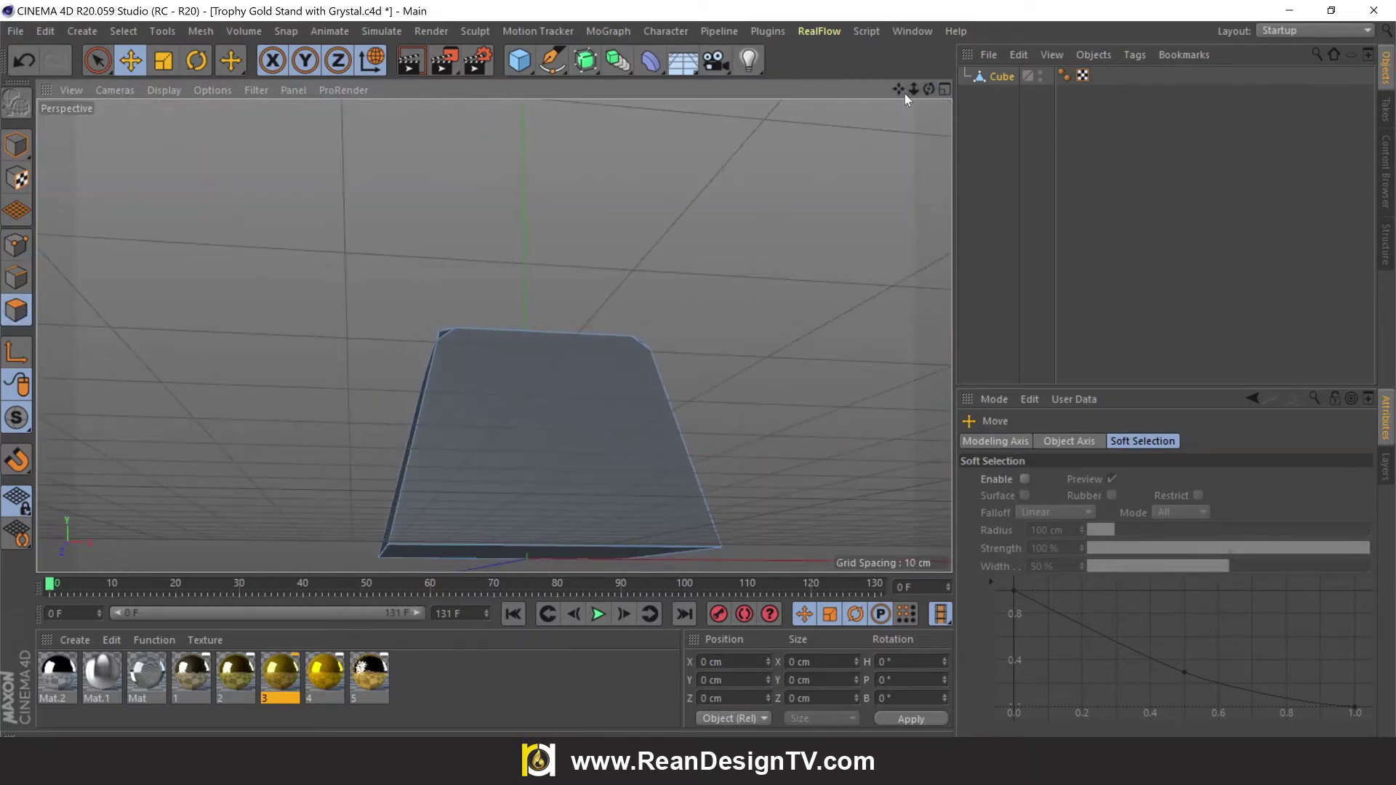
{"action": "left_click_drag", "start_coordinate": [904, 94], "coordinate": [492, 347]}
{"action": "left_click", "coordinate": [523, 444]}
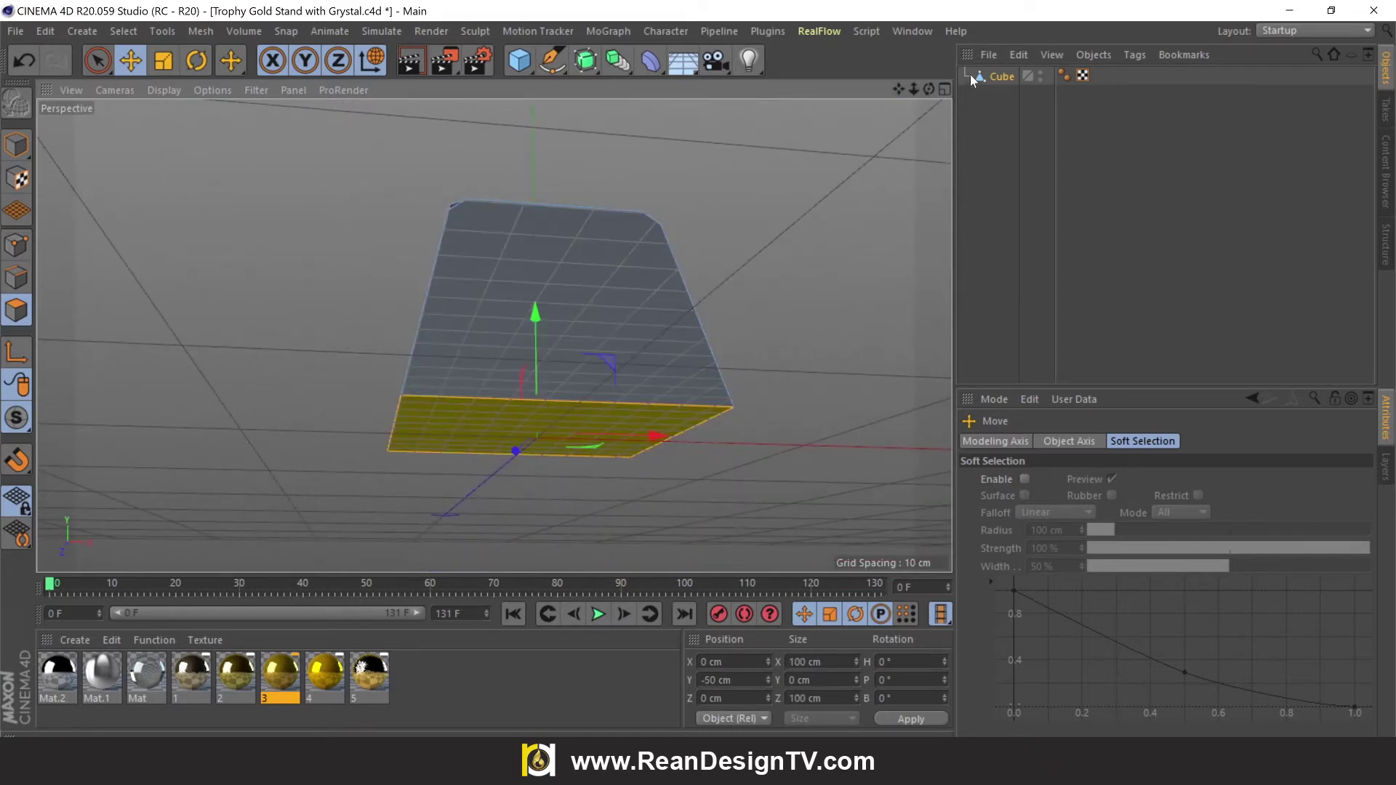
Step: Extrude the bottom face with a 4 cm offset
{"action": "left_click_drag", "start_coordinate": [928, 89], "coordinate": [931, 175]}
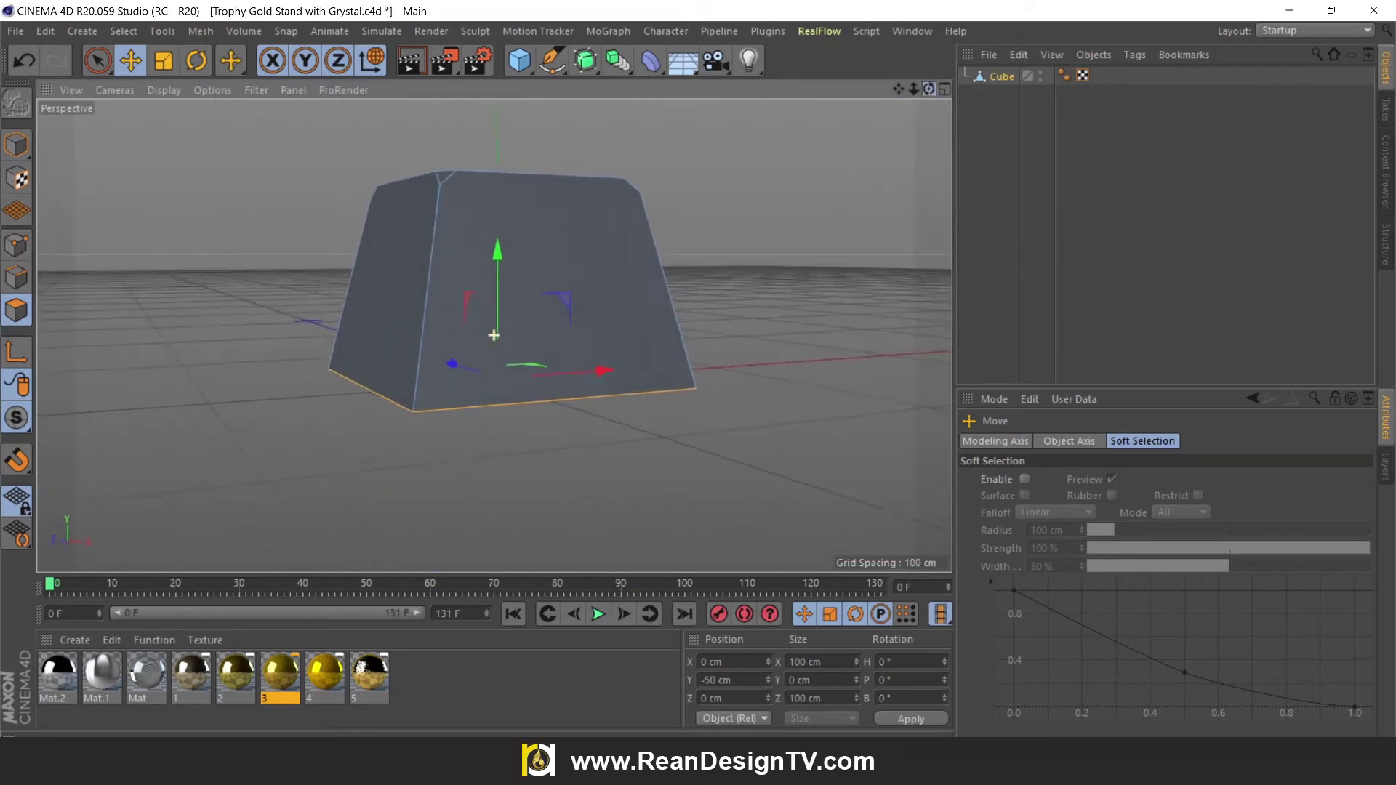
{"action": "left_click_drag", "start_coordinate": [494, 335], "coordinate": [442, 490]}
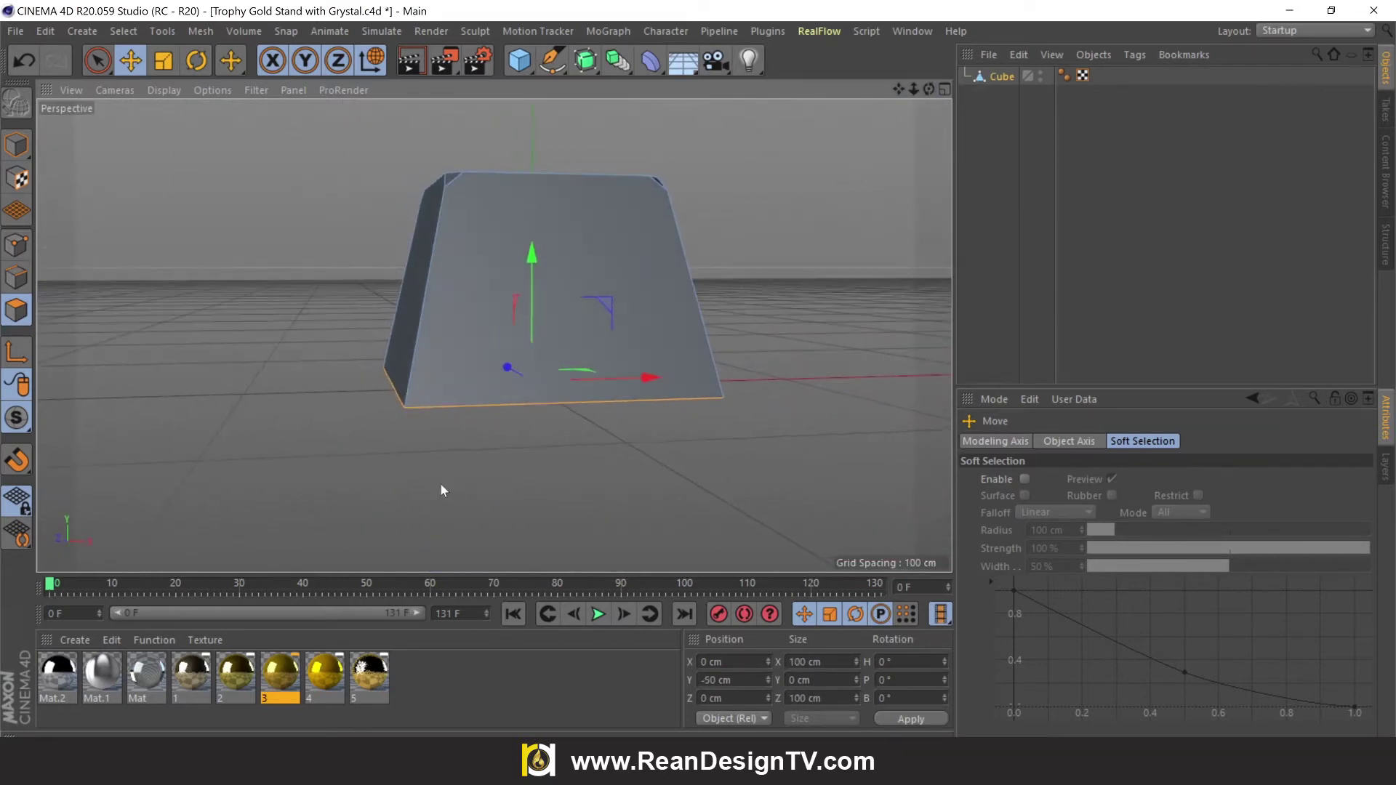
{"action": "right_click", "coordinate": [451, 438]}
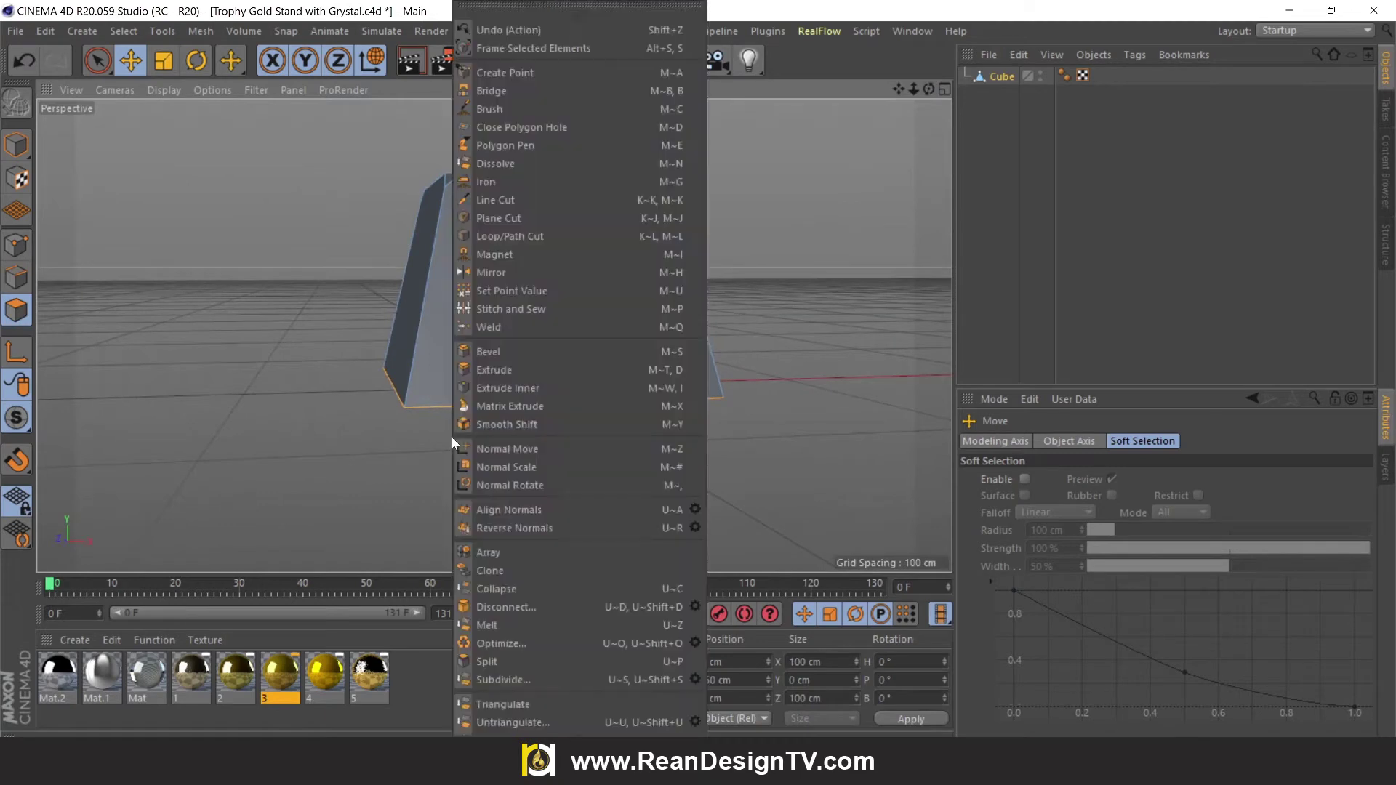
{"action": "left_click", "coordinate": [491, 374]}
{"action": "left_click_drag", "start_coordinate": [468, 447], "coordinate": [487, 447]}
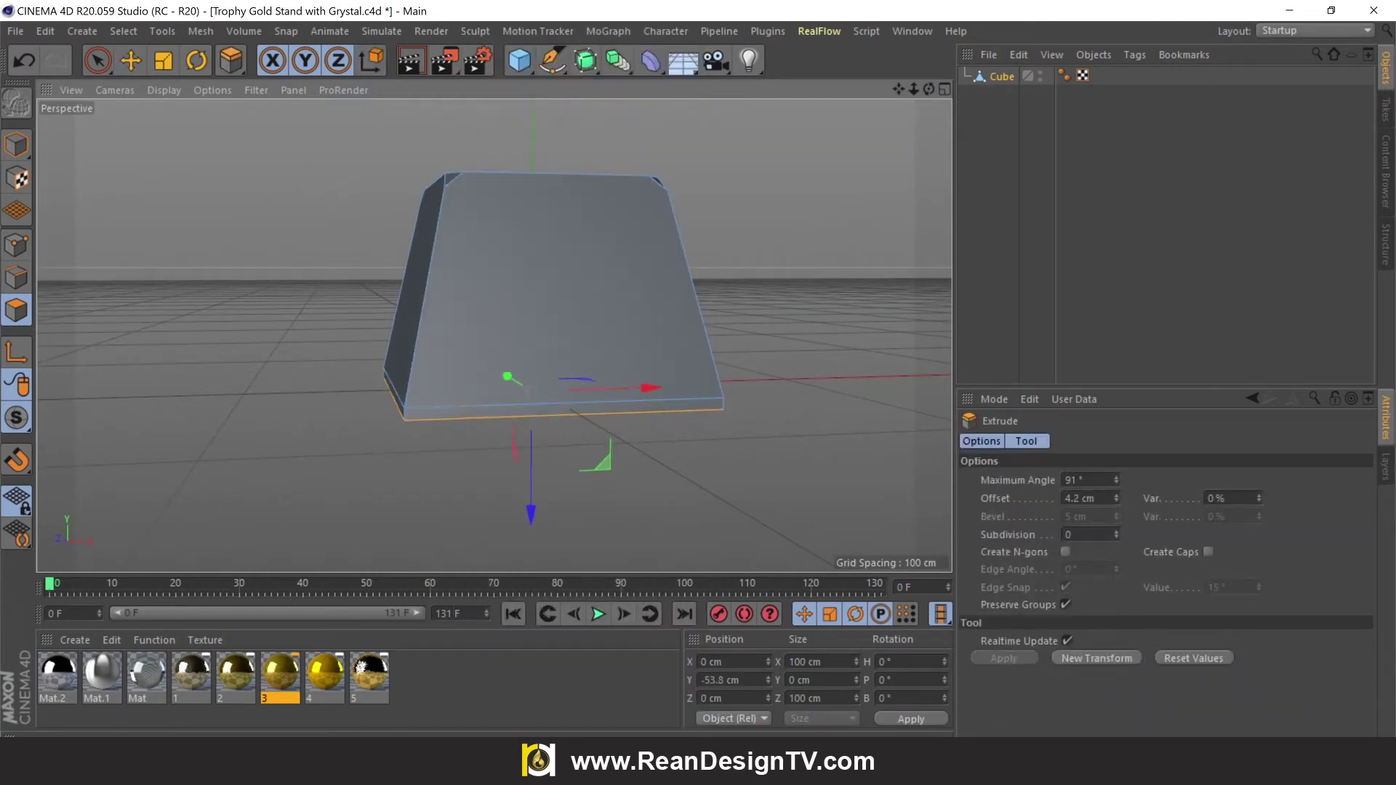
{"action": "left_click", "coordinate": [1080, 498]}
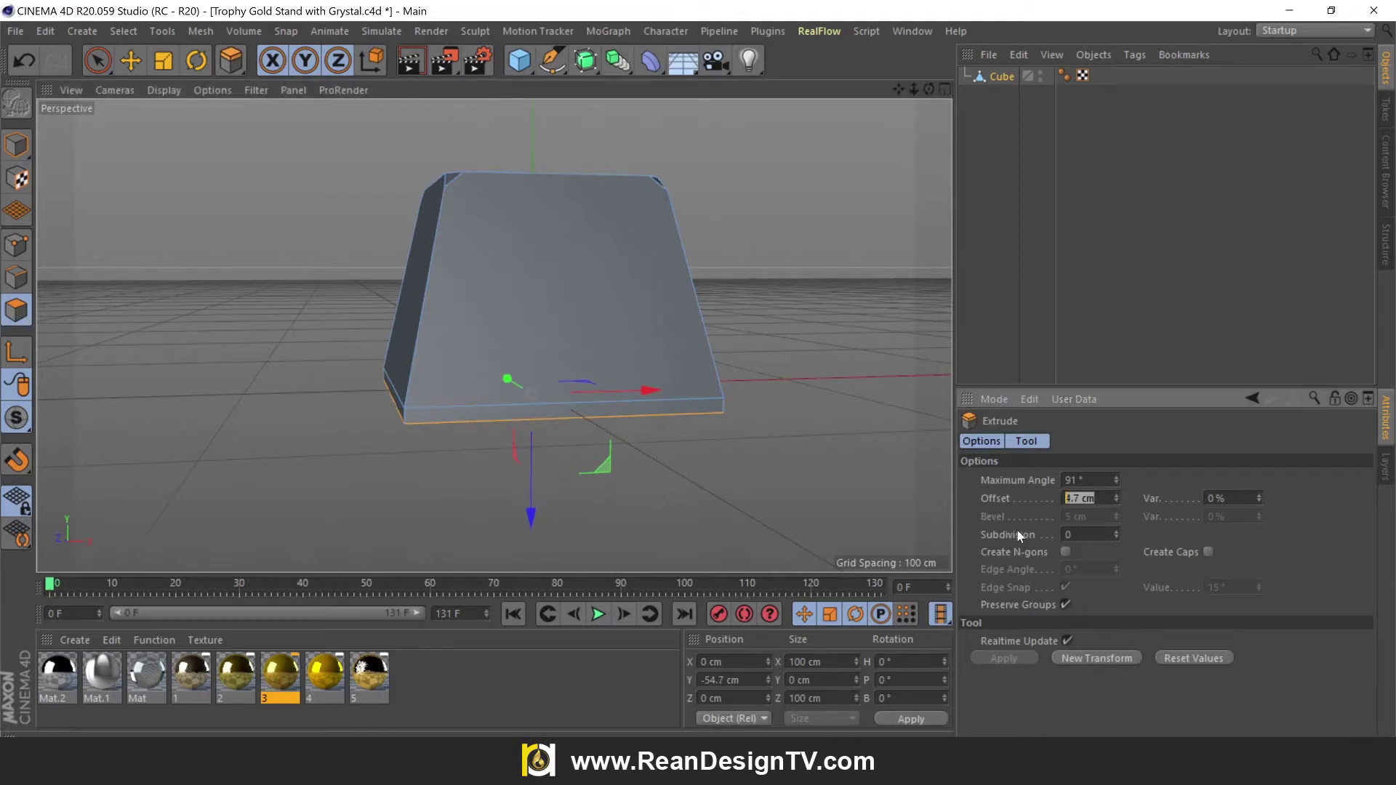
{"action": "type", "text": "4"}
{"action": "key", "text": "Tab"}
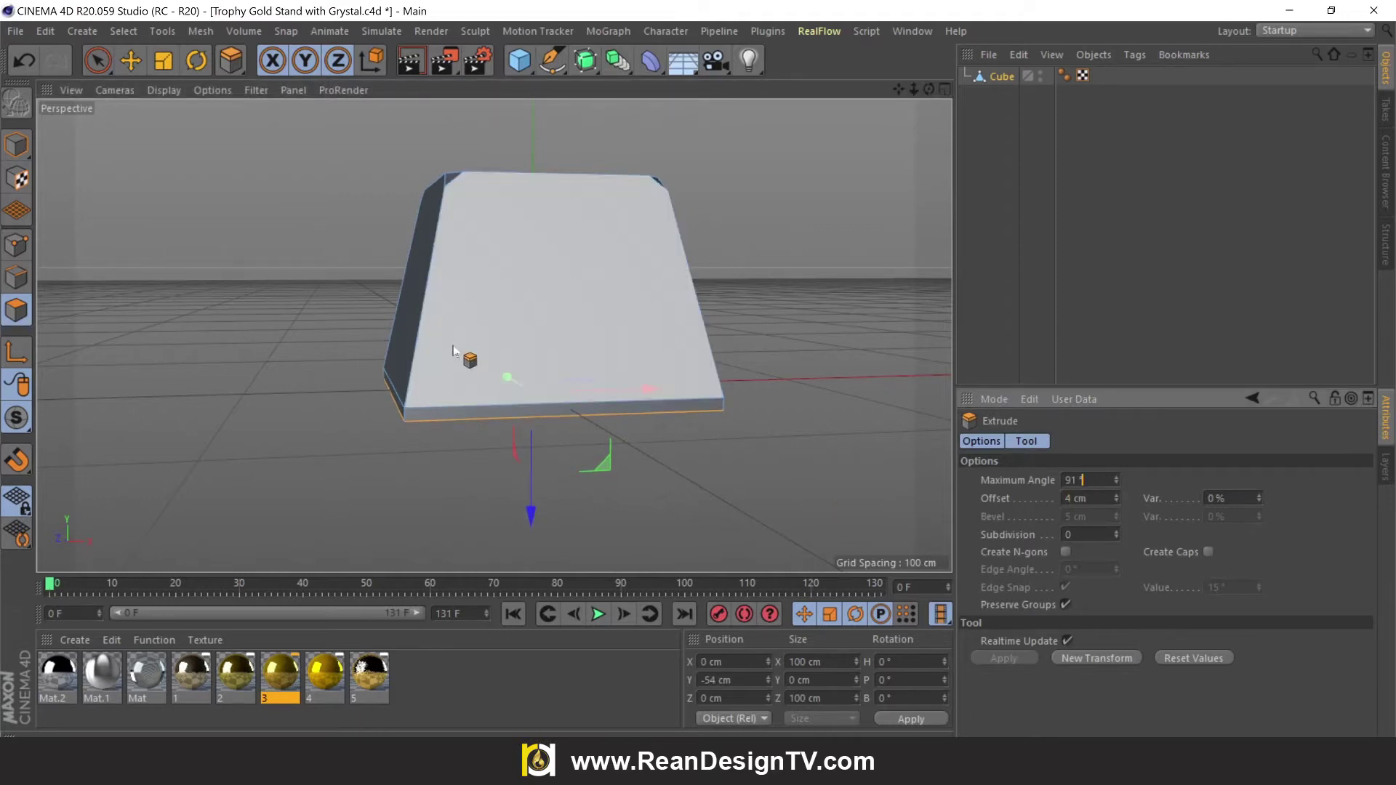
Step: Select the left, front and right side strips of the new base band
{"action": "scroll", "coordinate": [606, 486], "scroll_direction": "up", "scroll_amount": 2}
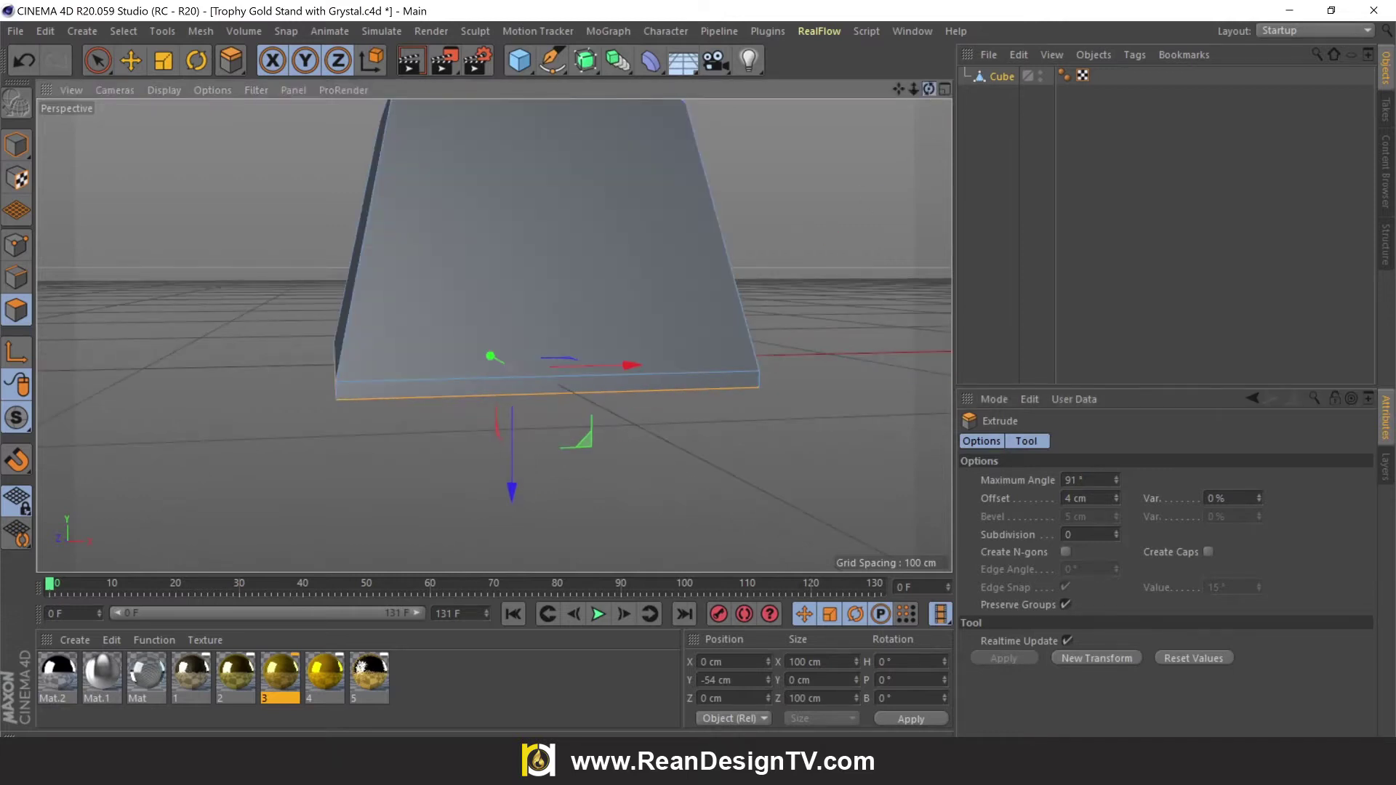
{"action": "left_click_drag", "start_coordinate": [492, 333], "coordinate": [785, 131], "text": "alt"}
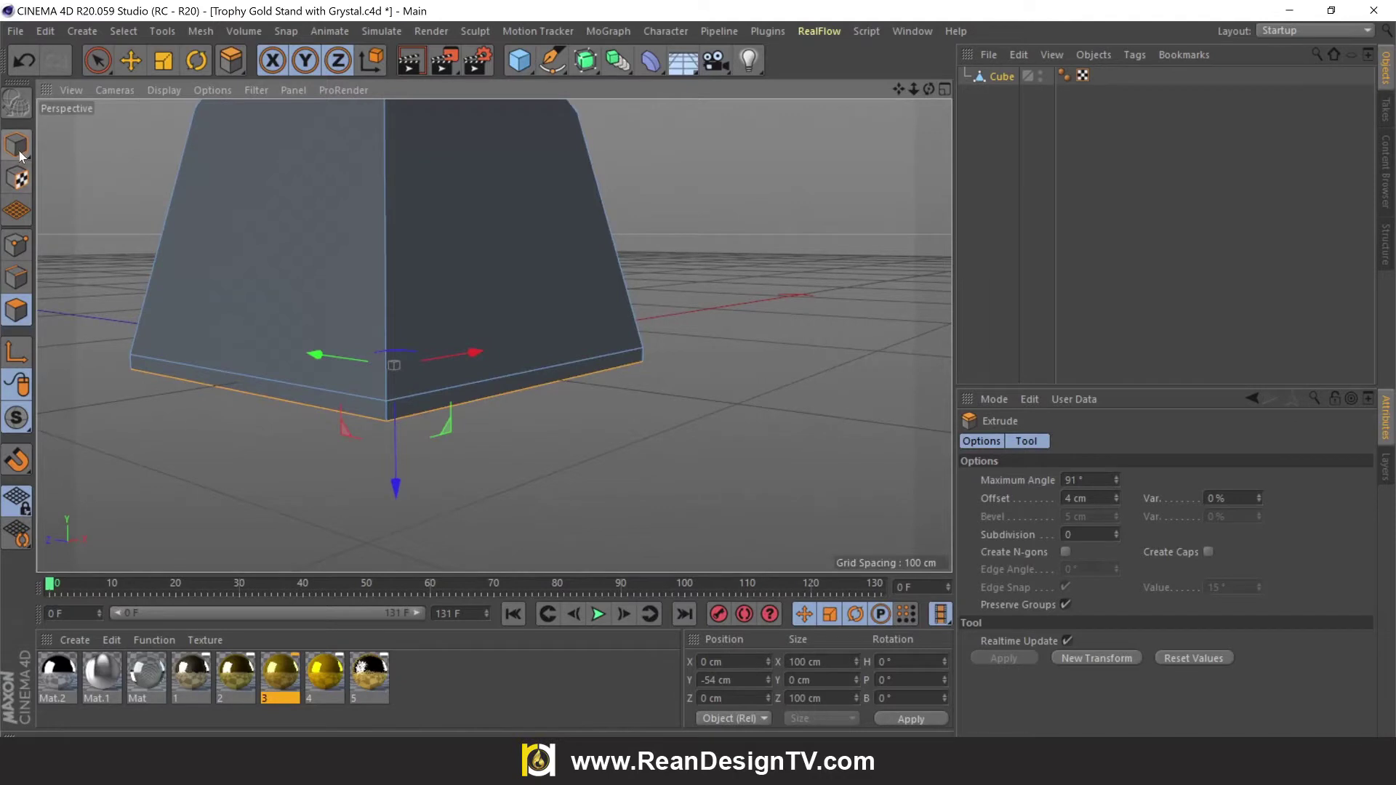
{"action": "left_click", "coordinate": [130, 62]}
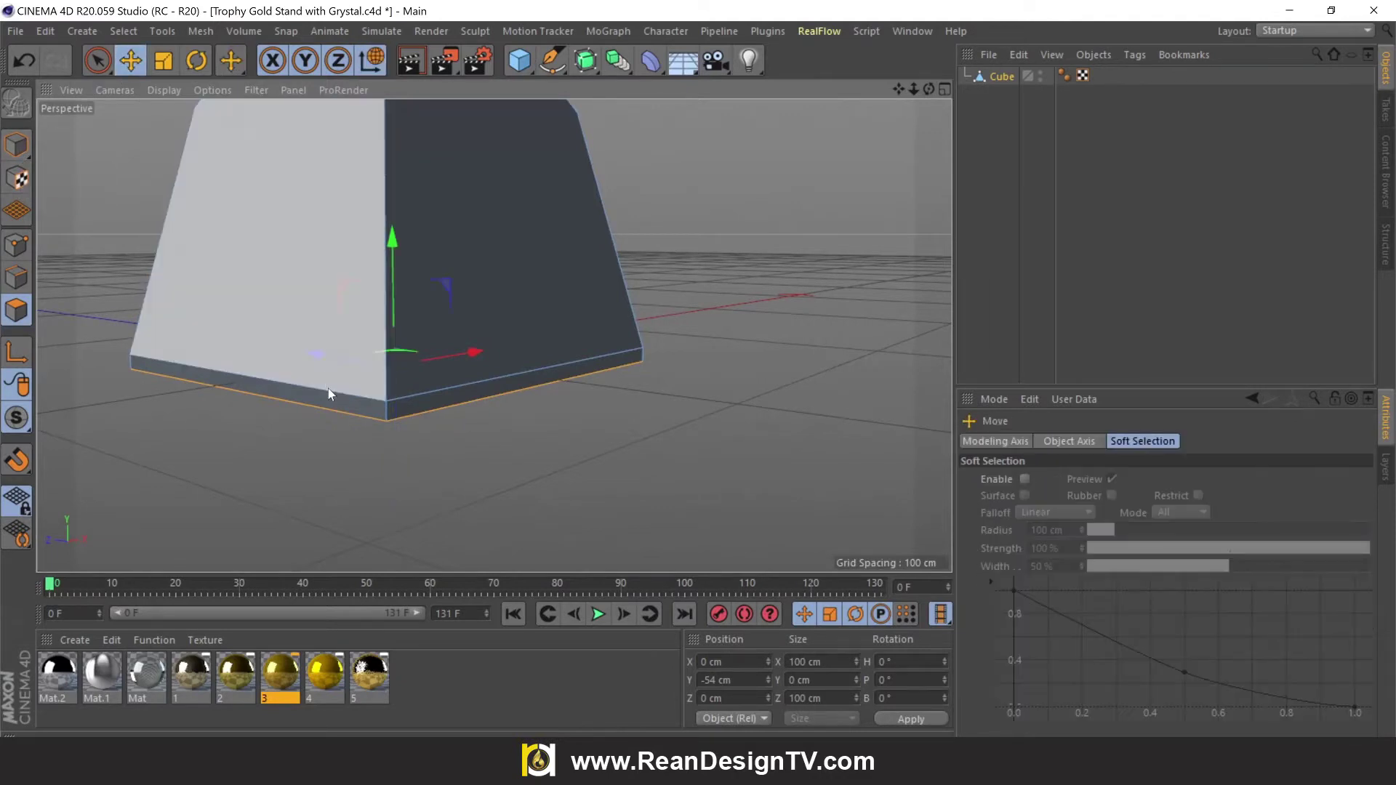
{"action": "left_click", "coordinate": [333, 411]}
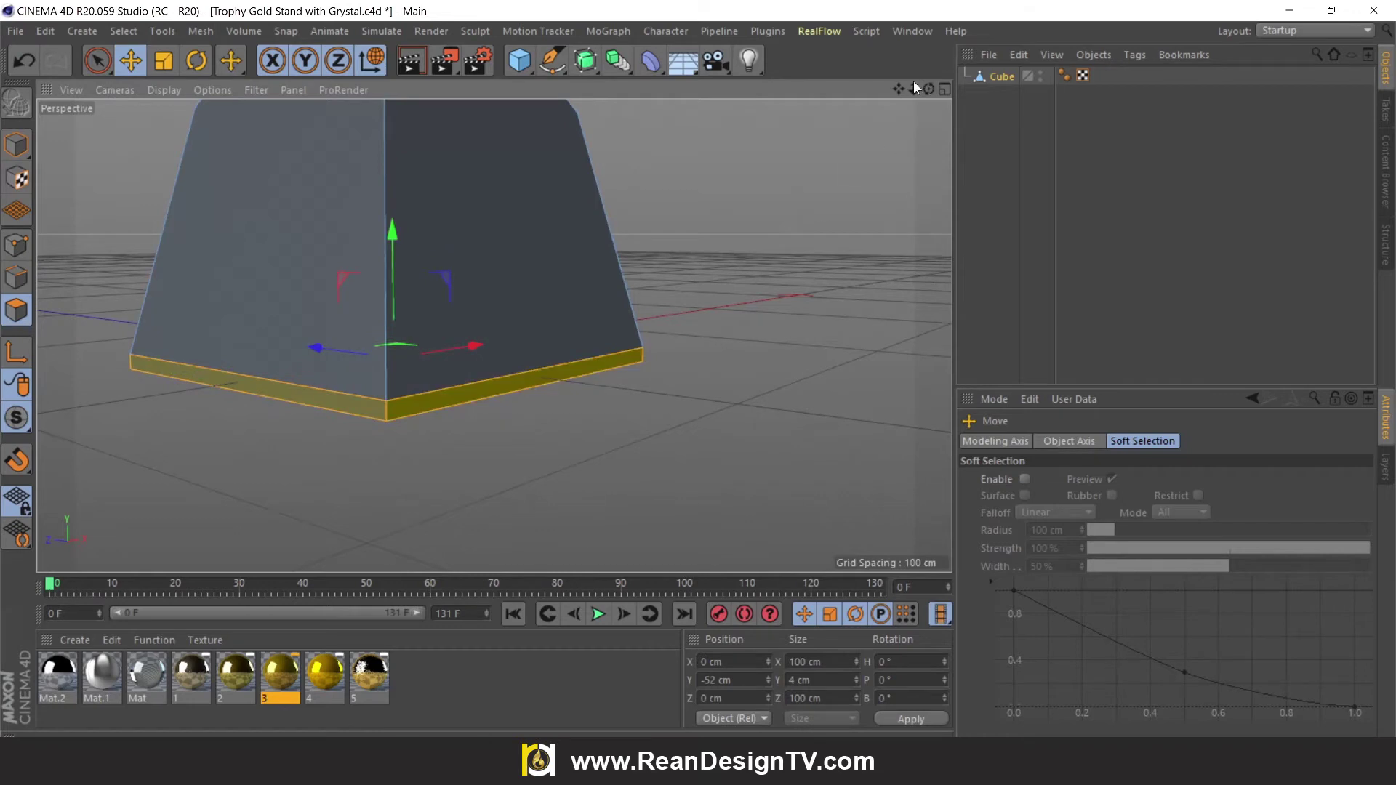
{"action": "left_click_drag", "start_coordinate": [451, 320], "coordinate": [779, 410], "text": "alt"}
{"action": "left_click", "coordinate": [608, 448], "text": "shift"}
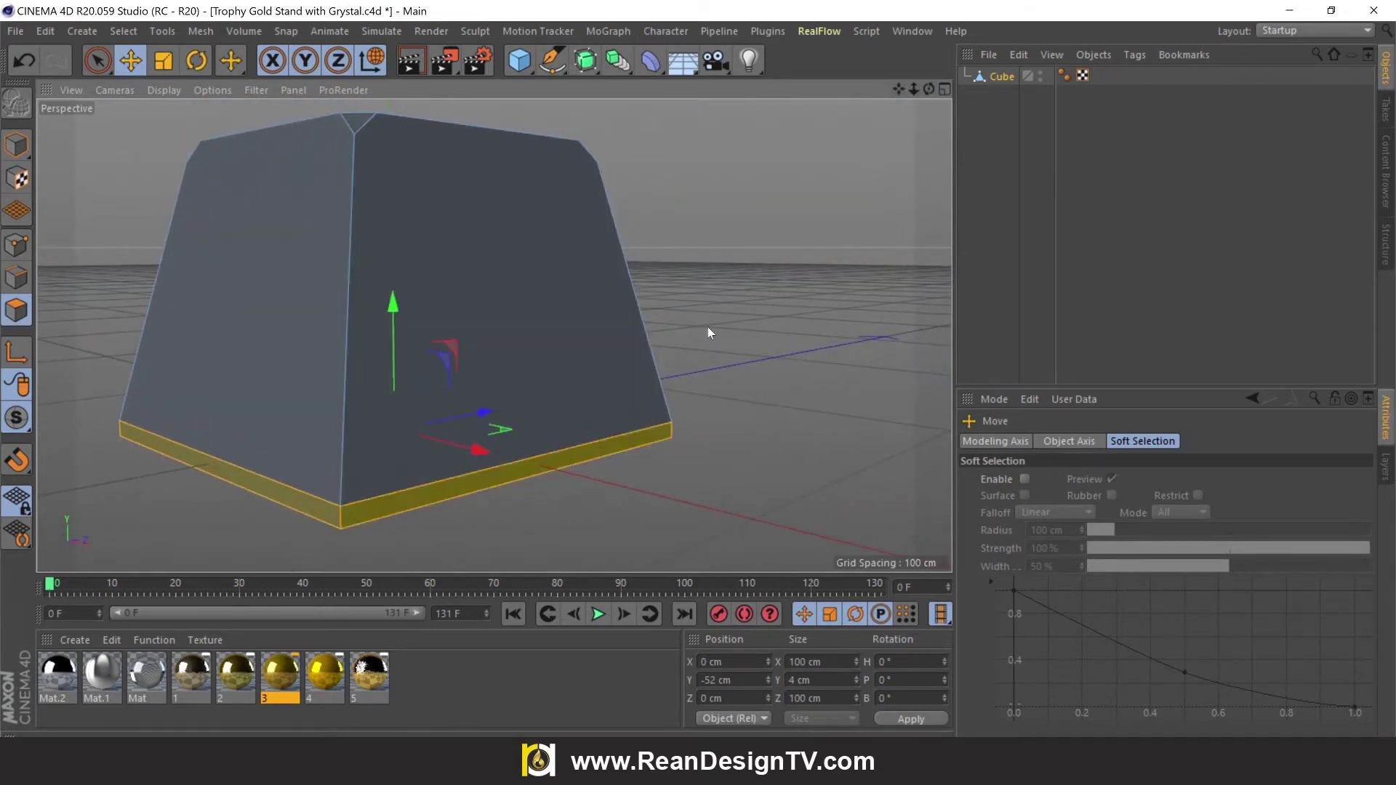
{"action": "left_click_drag", "start_coordinate": [935, 86], "coordinate": [801, 460]}
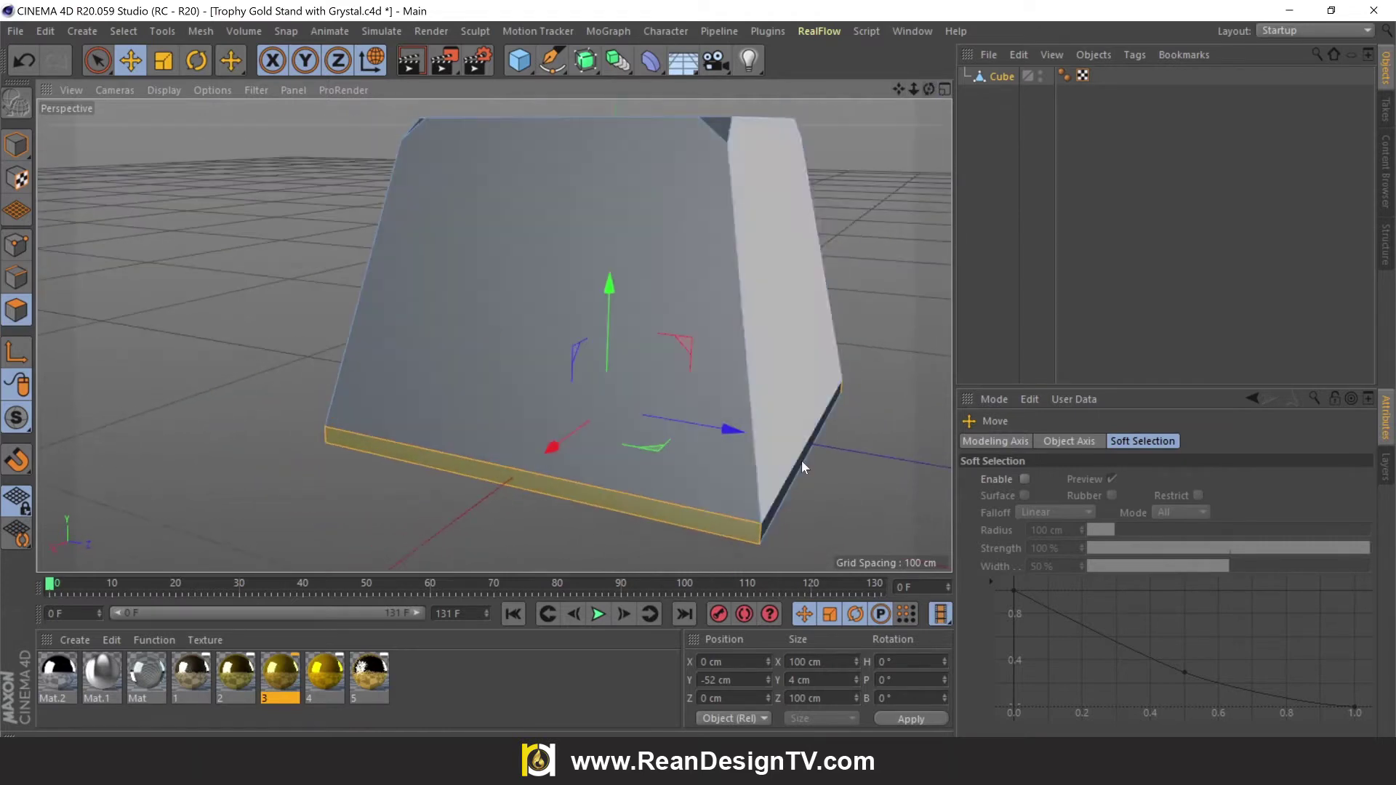
{"action": "left_click", "coordinate": [781, 509], "text": "shift"}
{"action": "scroll", "coordinate": [856, 225], "scroll_direction": "down", "scroll_amount": 3}
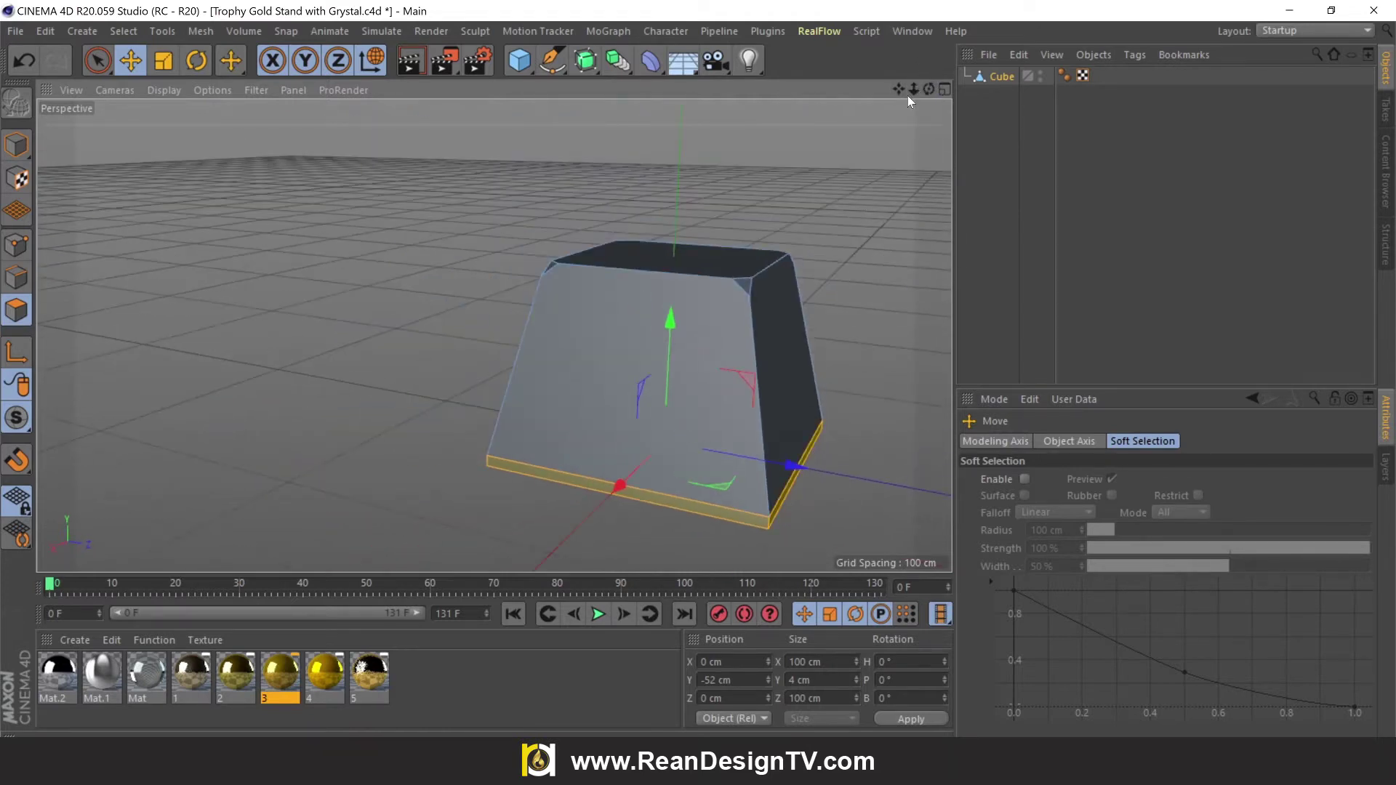
{"action": "left_click_drag", "start_coordinate": [907, 94], "coordinate": [529, 400]}
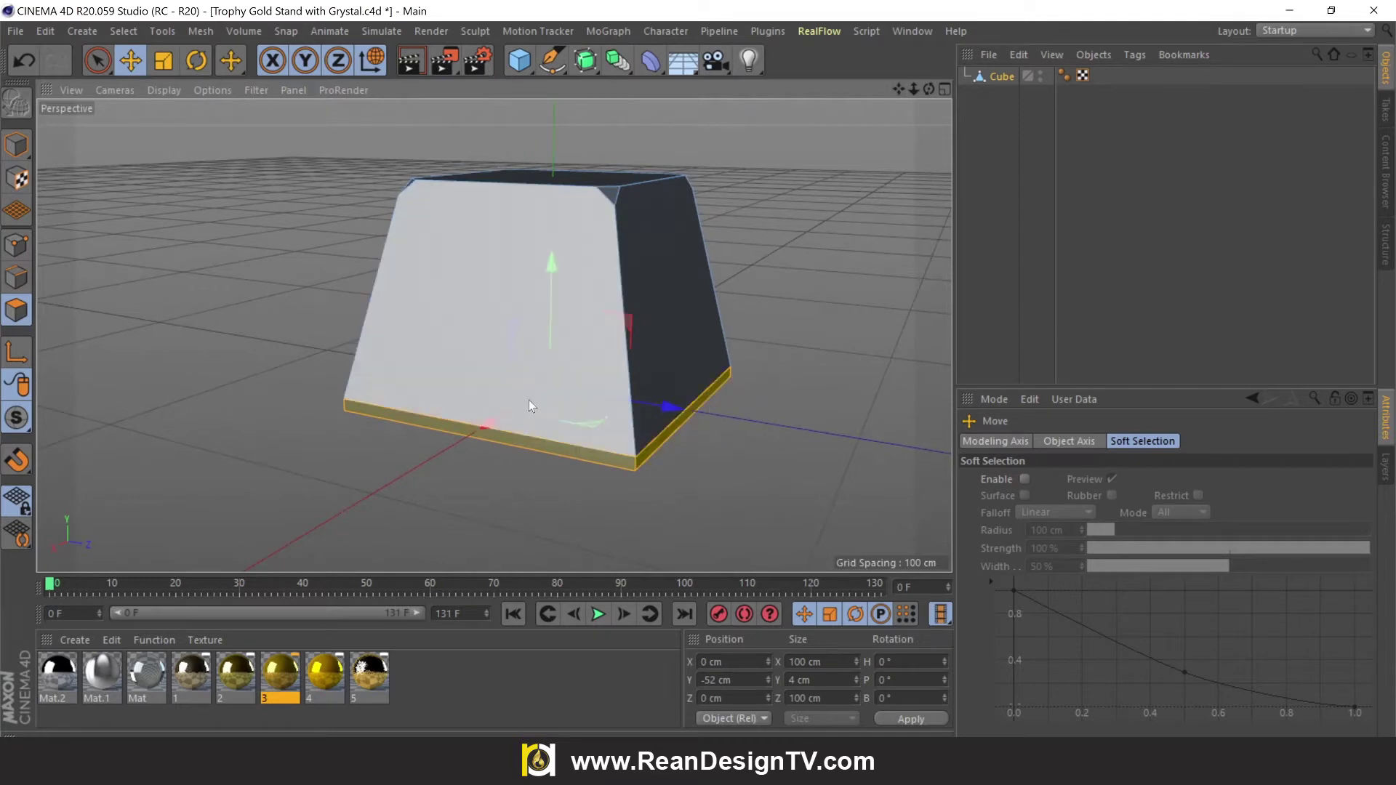
Step: Extrude the base strips outward 3 cm into a wider lip
{"action": "right_click", "coordinate": [435, 347]}
{"action": "left_click", "coordinate": [467, 371]}
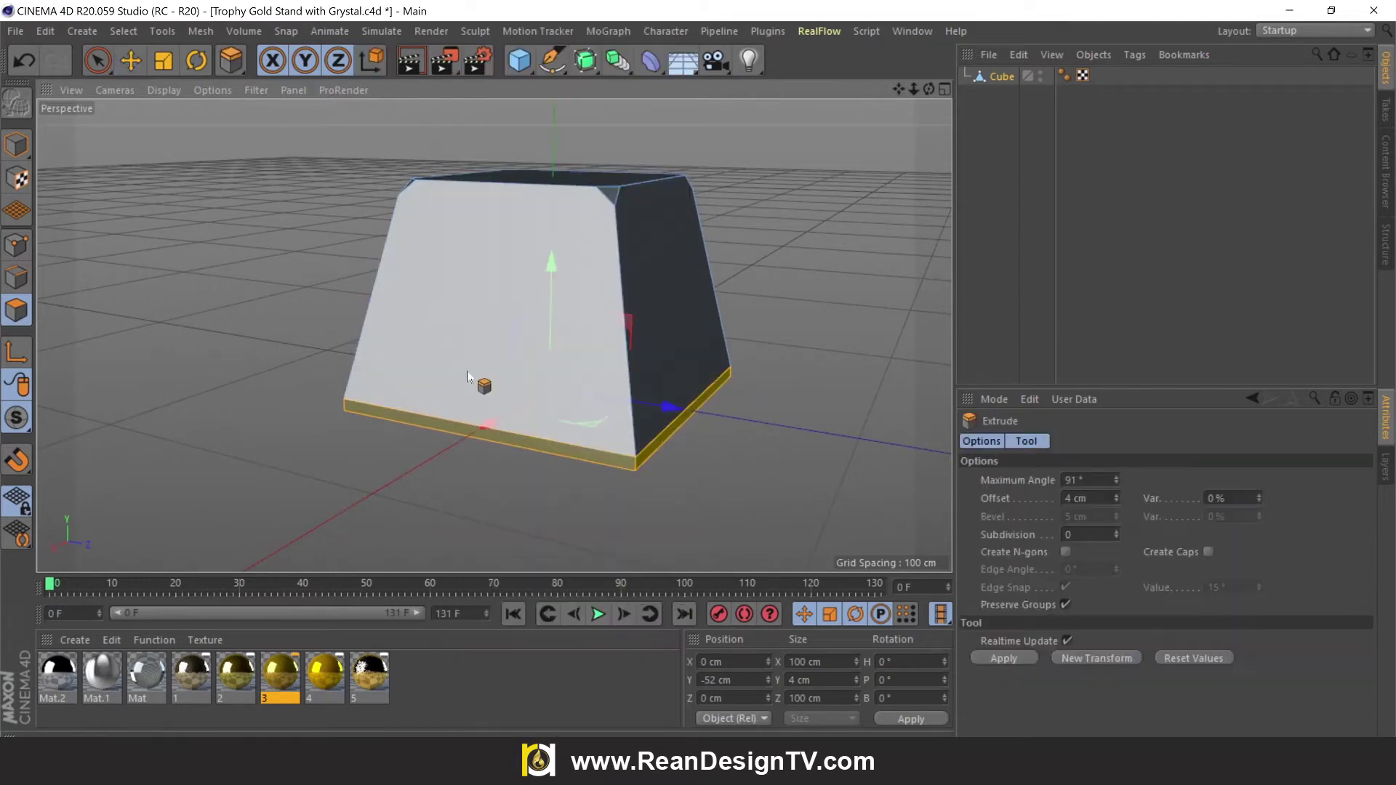
{"action": "mouse_move", "coordinate": [727, 523]}
{"action": "left_mouse_down"}
{"action": "mouse_move", "coordinate": [756, 523]}
{"action": "mouse_move", "coordinate": [730, 523]}
{"action": "left_mouse_up"}
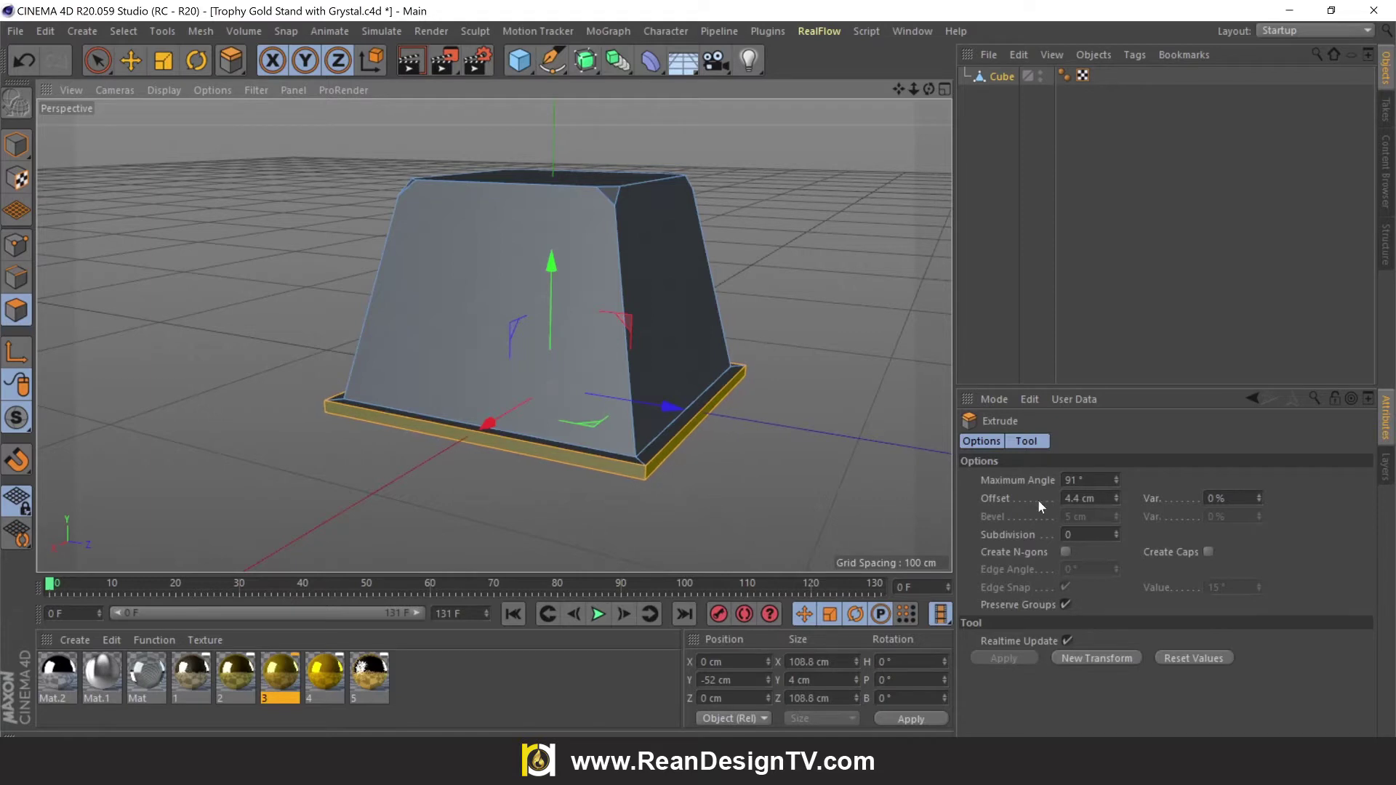
{"action": "left_click", "coordinate": [1079, 498]}
{"action": "type", "text": "3"}
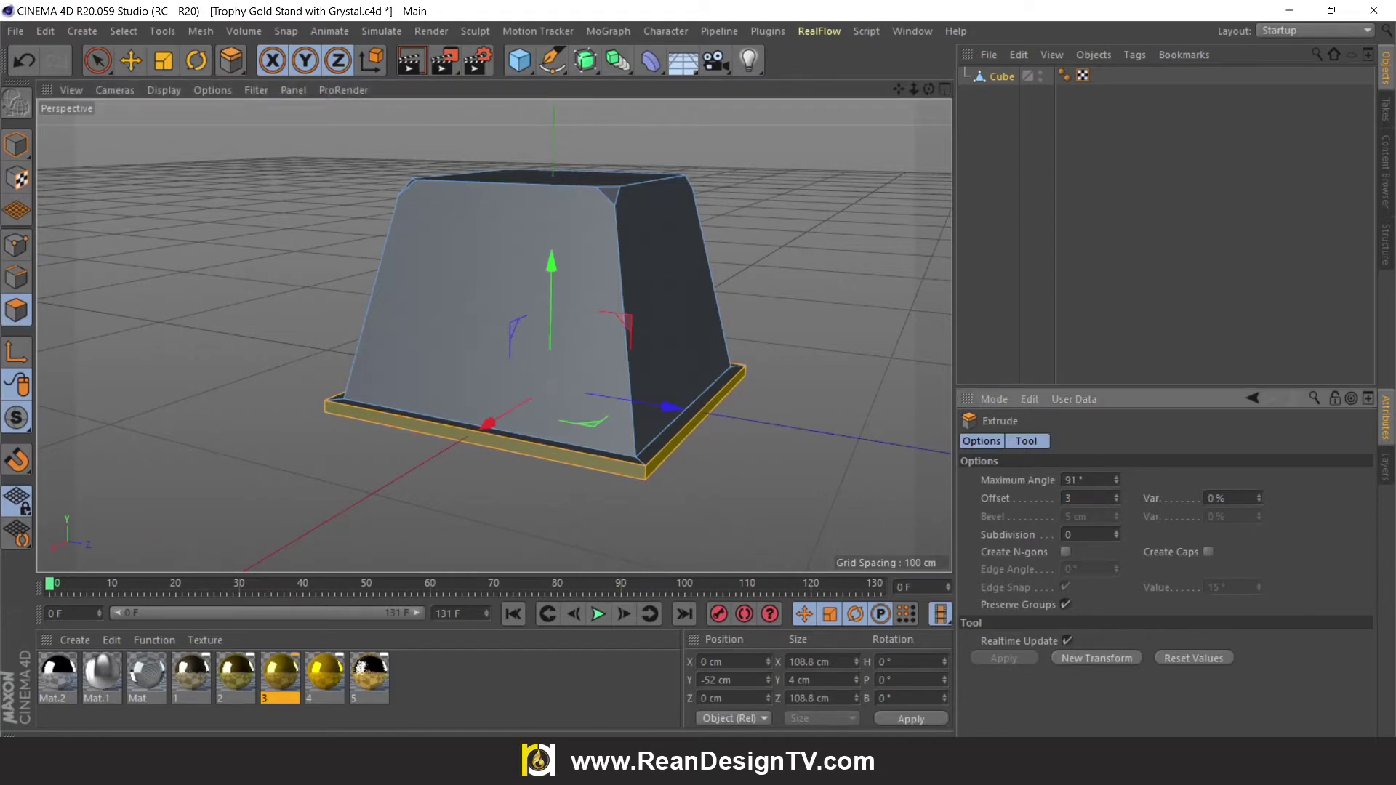
{"action": "key", "text": "Return"}
{"action": "left_click_drag", "start_coordinate": [928, 89], "coordinate": [802, 113]}
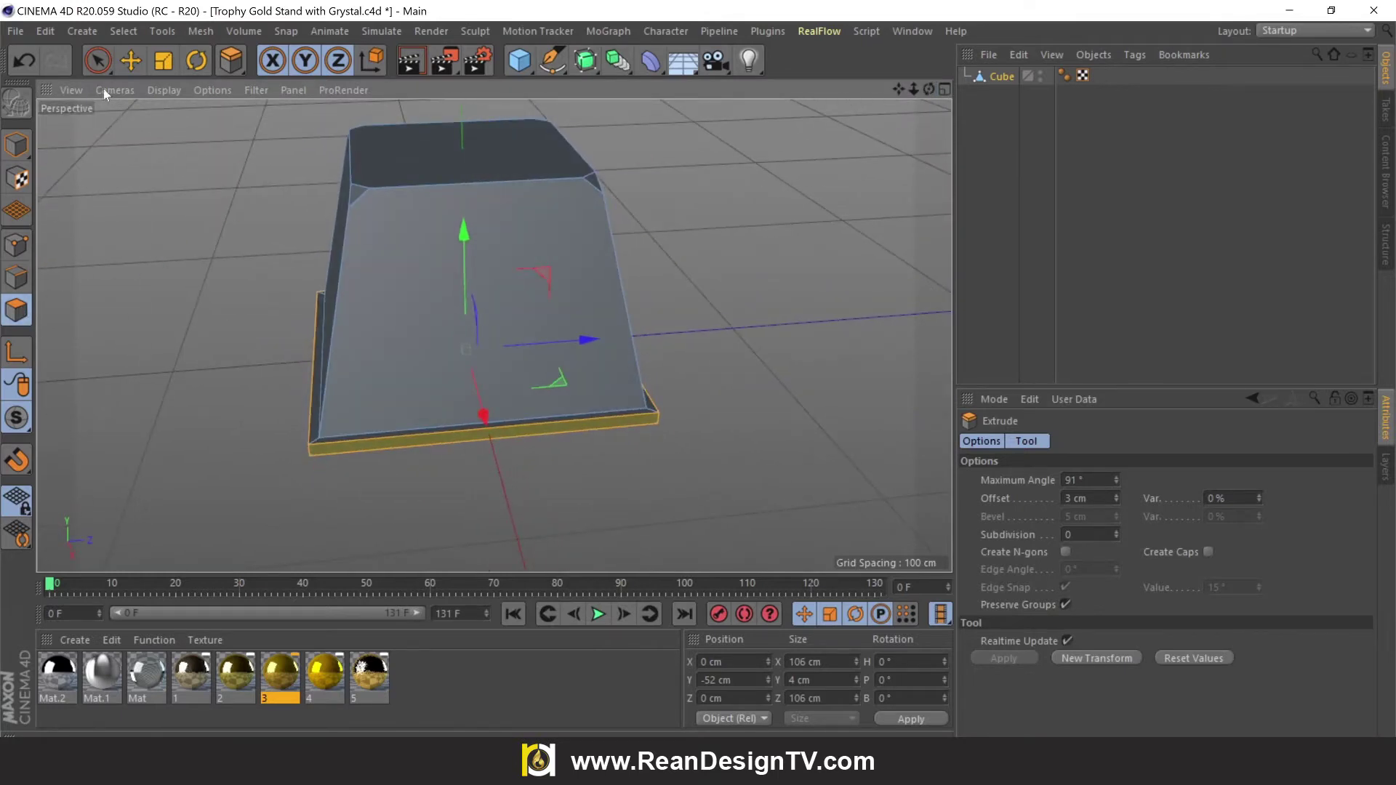
{"action": "left_click", "coordinate": [134, 63]}
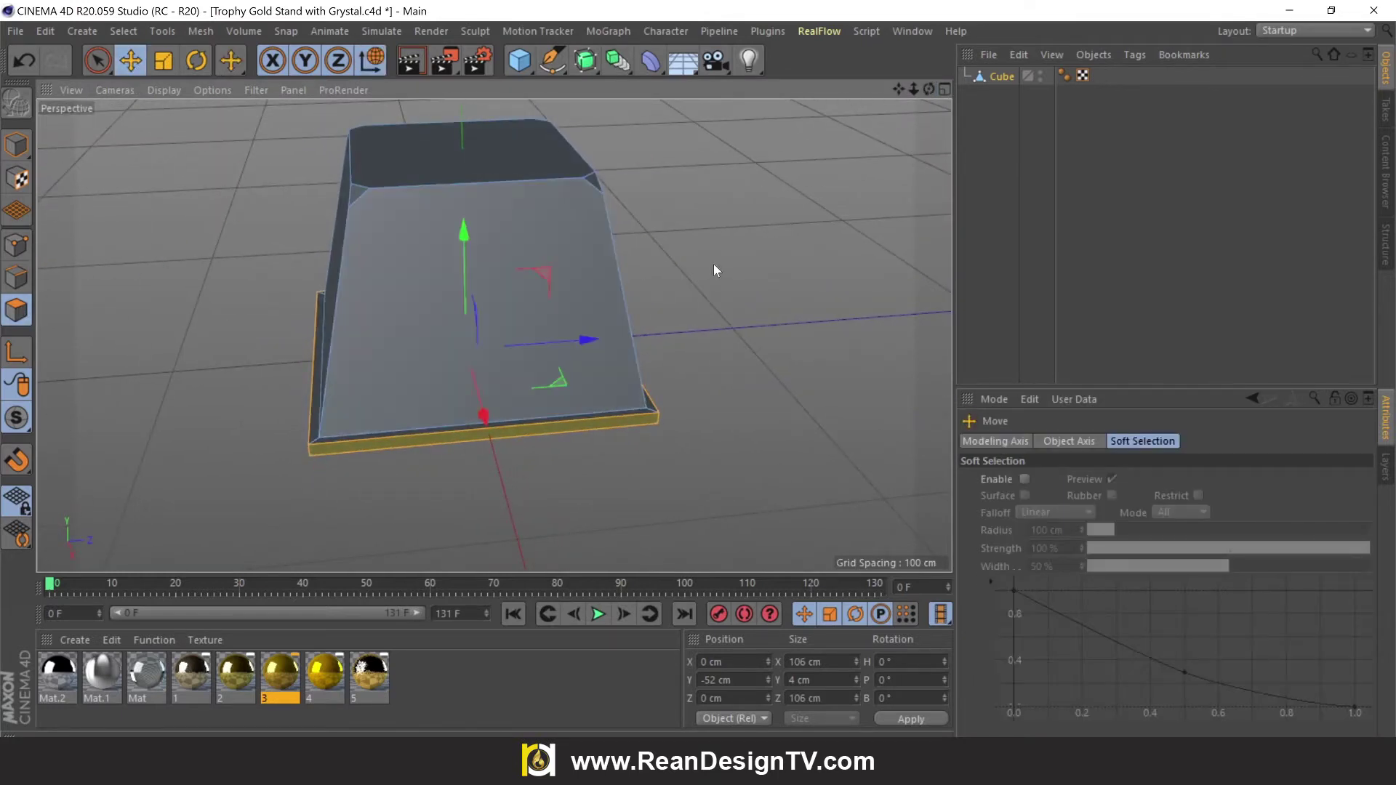
Step: Select the pedestal's sloping side faces
{"action": "left_click", "coordinate": [382, 321]}
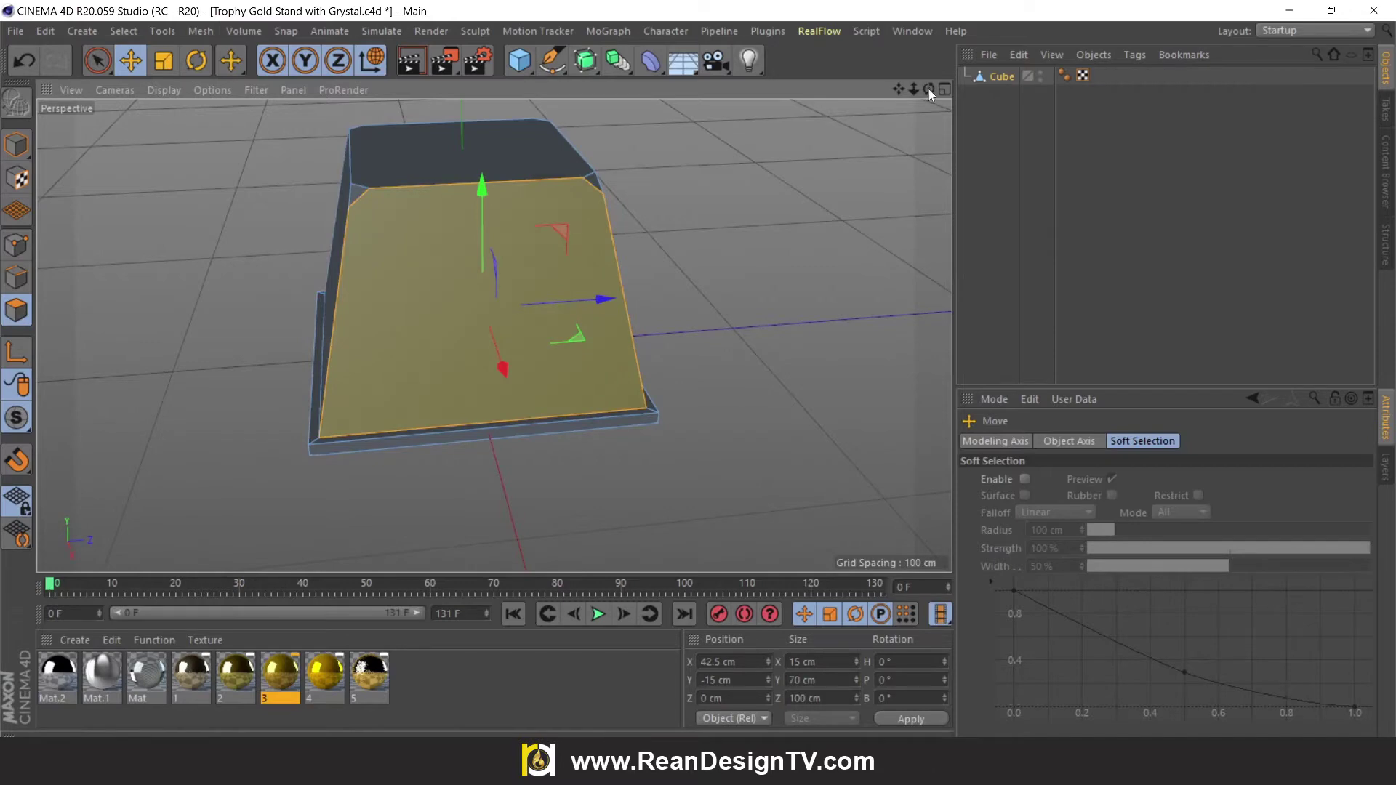
{"action": "left_click_drag", "start_coordinate": [928, 89], "coordinate": [836, 145]}
{"action": "left_click", "coordinate": [692, 308], "text": "shift"}
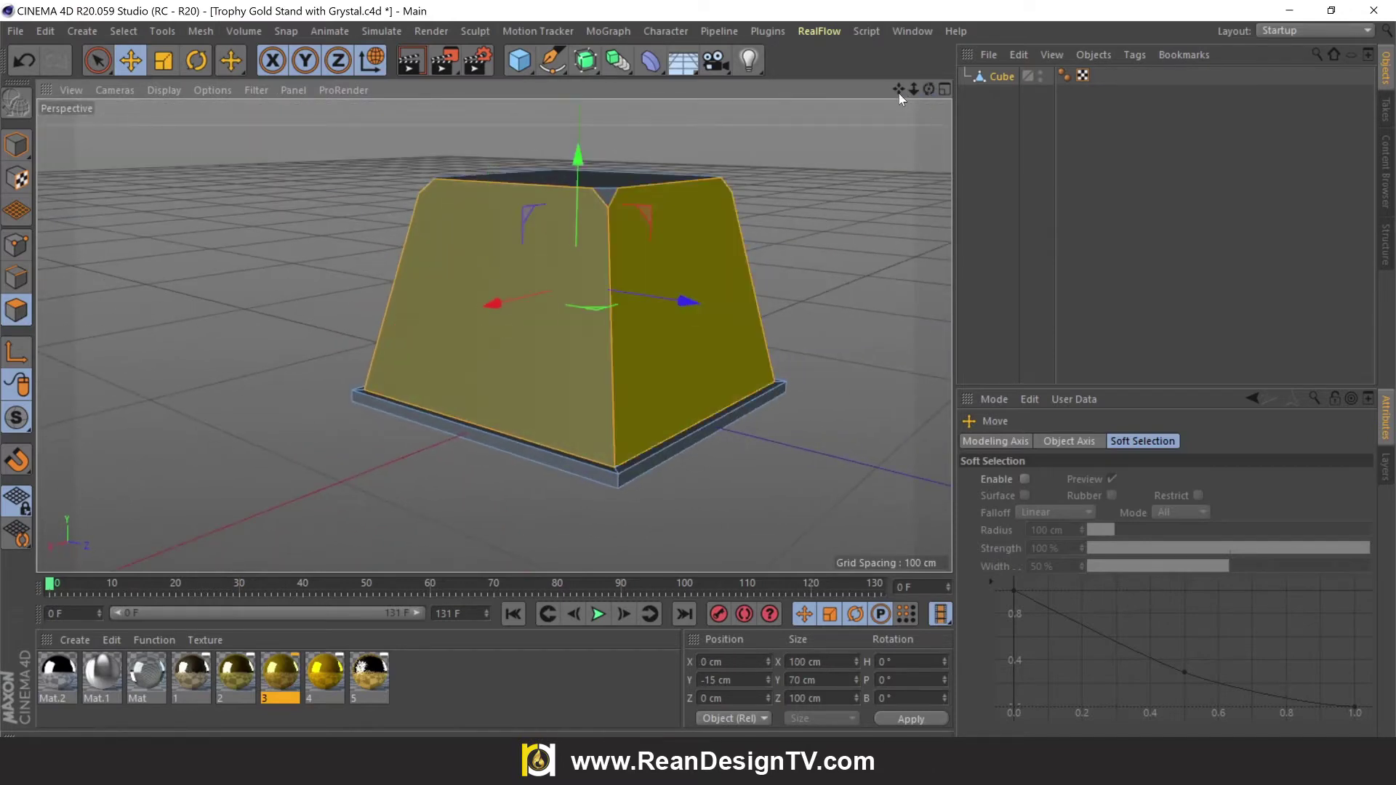
{"action": "left_click_drag", "start_coordinate": [899, 90], "coordinate": [779, 133]}
{"action": "left_click_drag", "start_coordinate": [930, 89], "coordinate": [814, 323]}
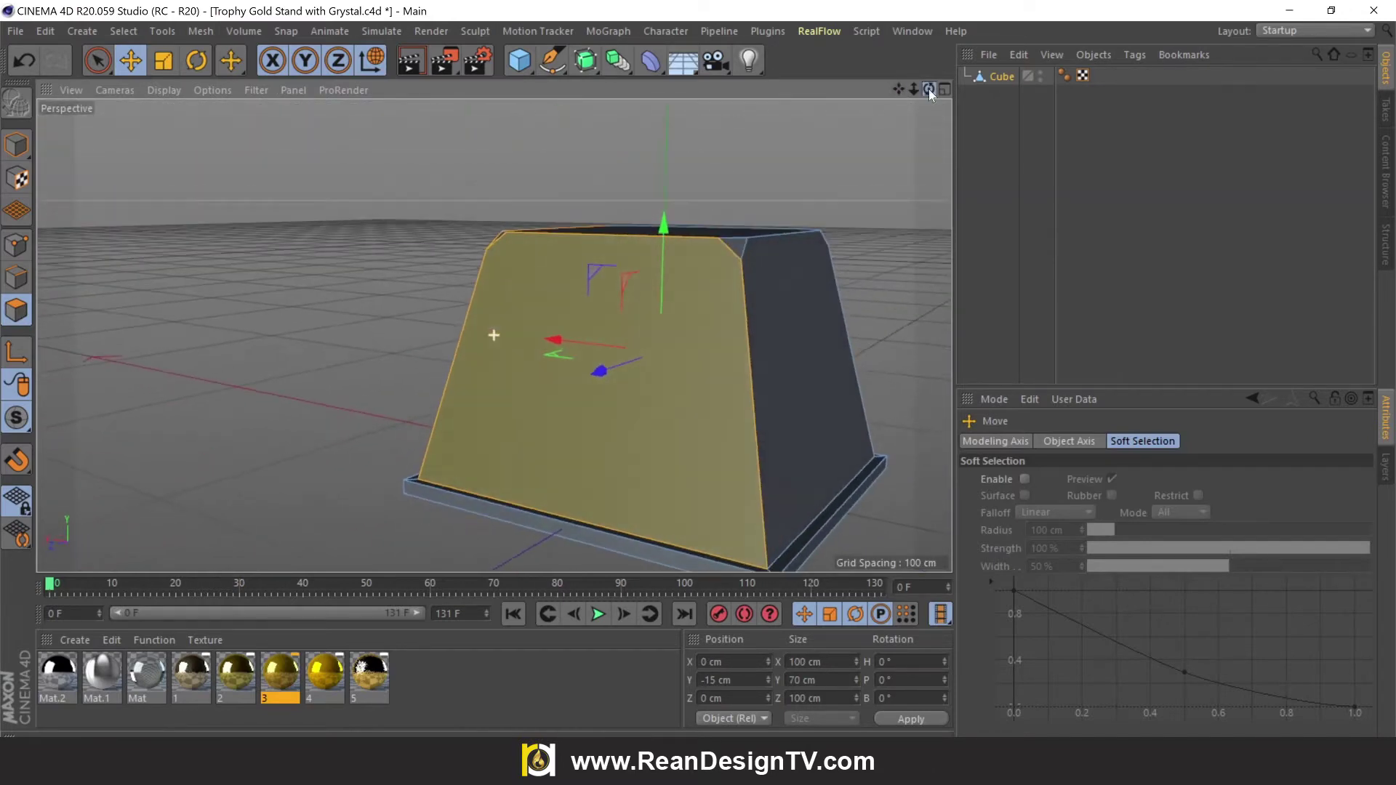
{"action": "left_click", "coordinate": [814, 323], "text": "shift"}
{"action": "mouse_move", "coordinate": [898, 90]}
{"action": "left_mouse_down"}
{"action": "mouse_move", "coordinate": [974, 91]}
{"action": "mouse_move", "coordinate": [884, 103]}
{"action": "left_mouse_up"}
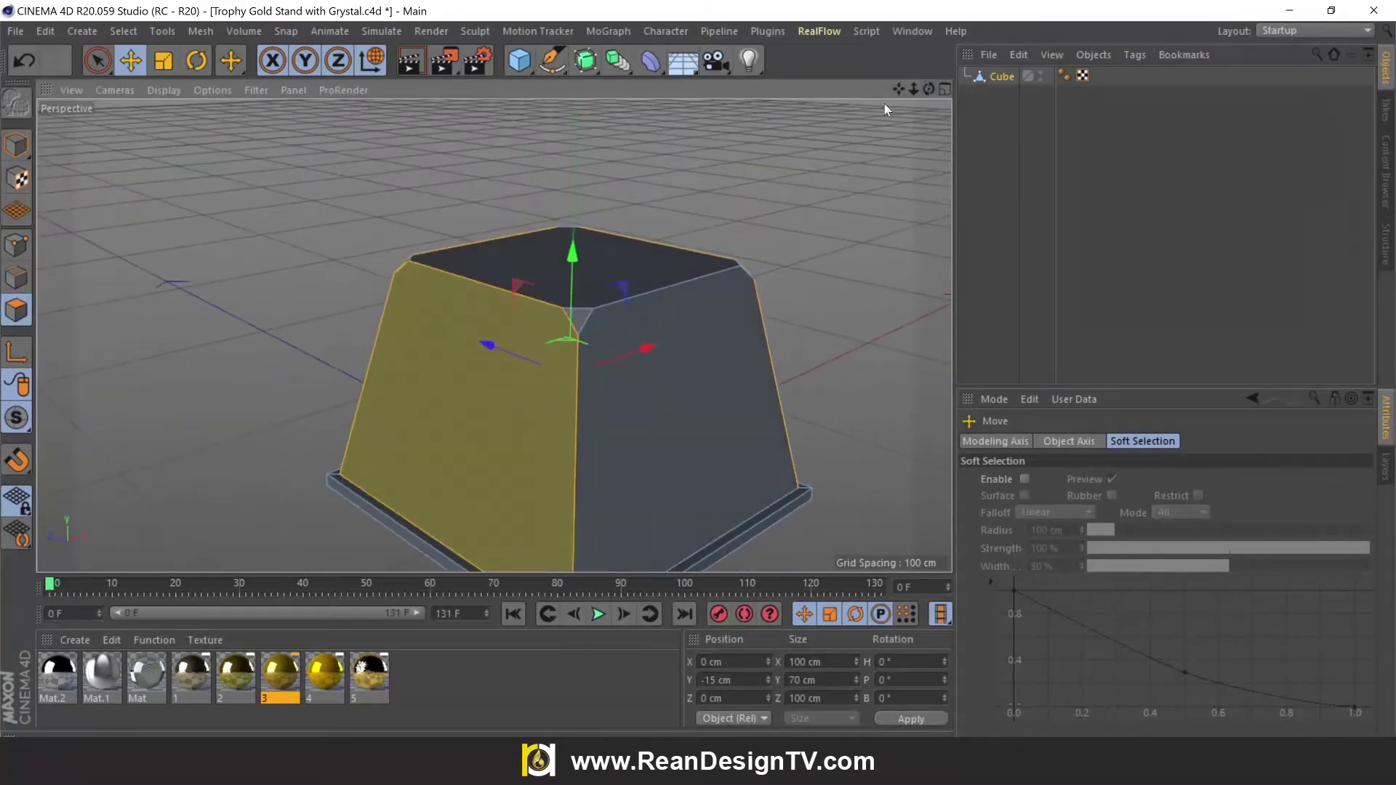
Step: Apply Extrude Inner to the selected faces with a 4 cm offset
{"action": "right_click", "coordinate": [539, 379]}
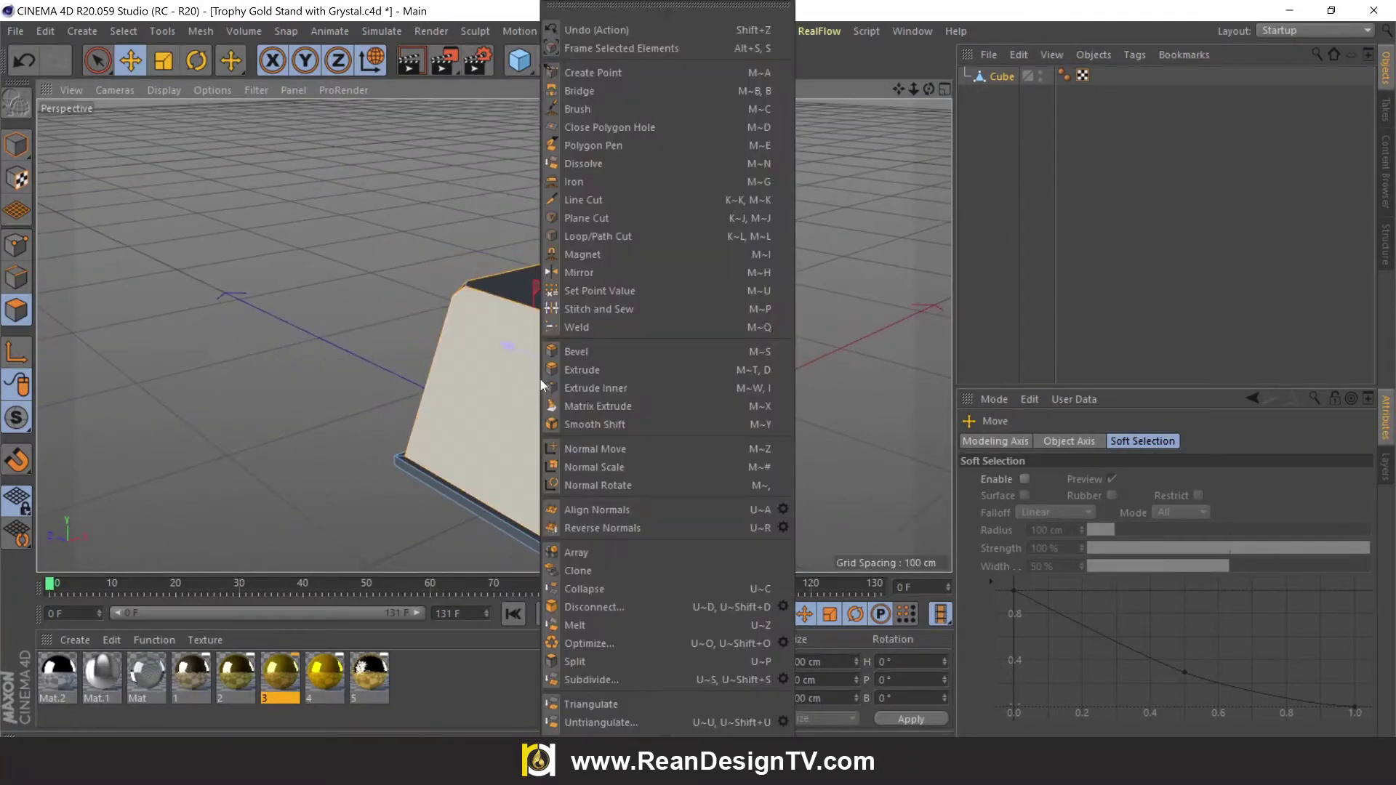
{"action": "left_click", "coordinate": [591, 389]}
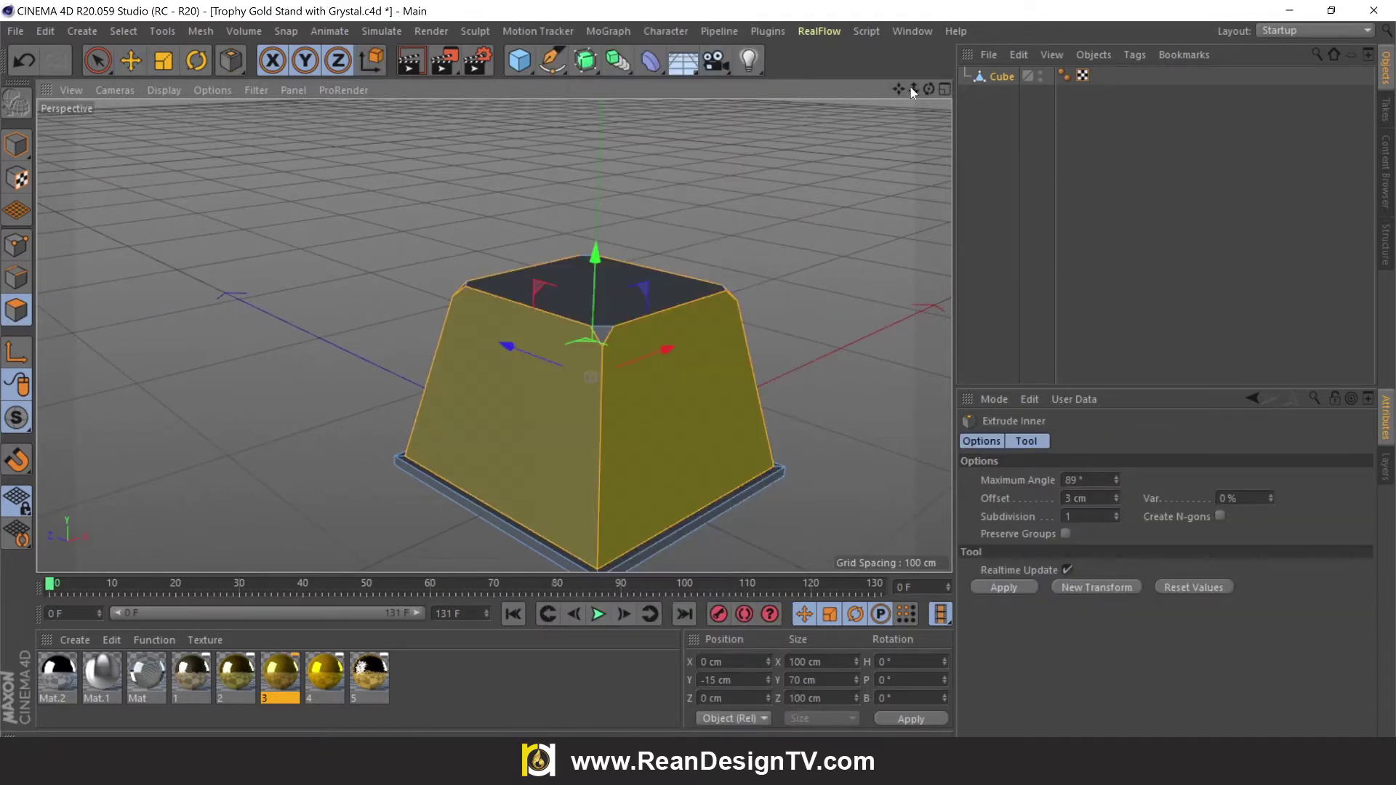
{"action": "left_click_drag", "start_coordinate": [911, 88], "coordinate": [829, 197]}
{"action": "left_click_drag", "start_coordinate": [745, 271], "coordinate": [778, 270]}
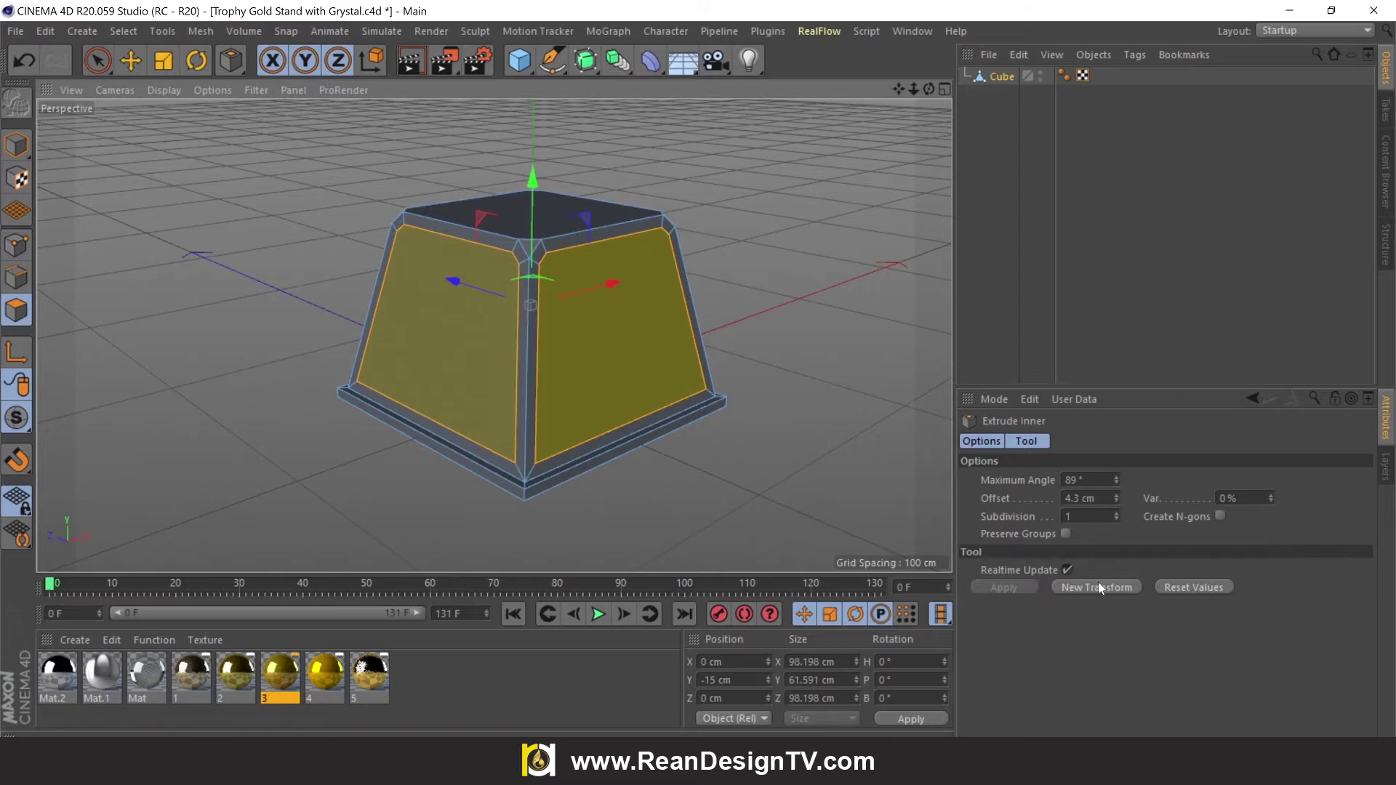
{"action": "left_click", "coordinate": [1090, 498]}
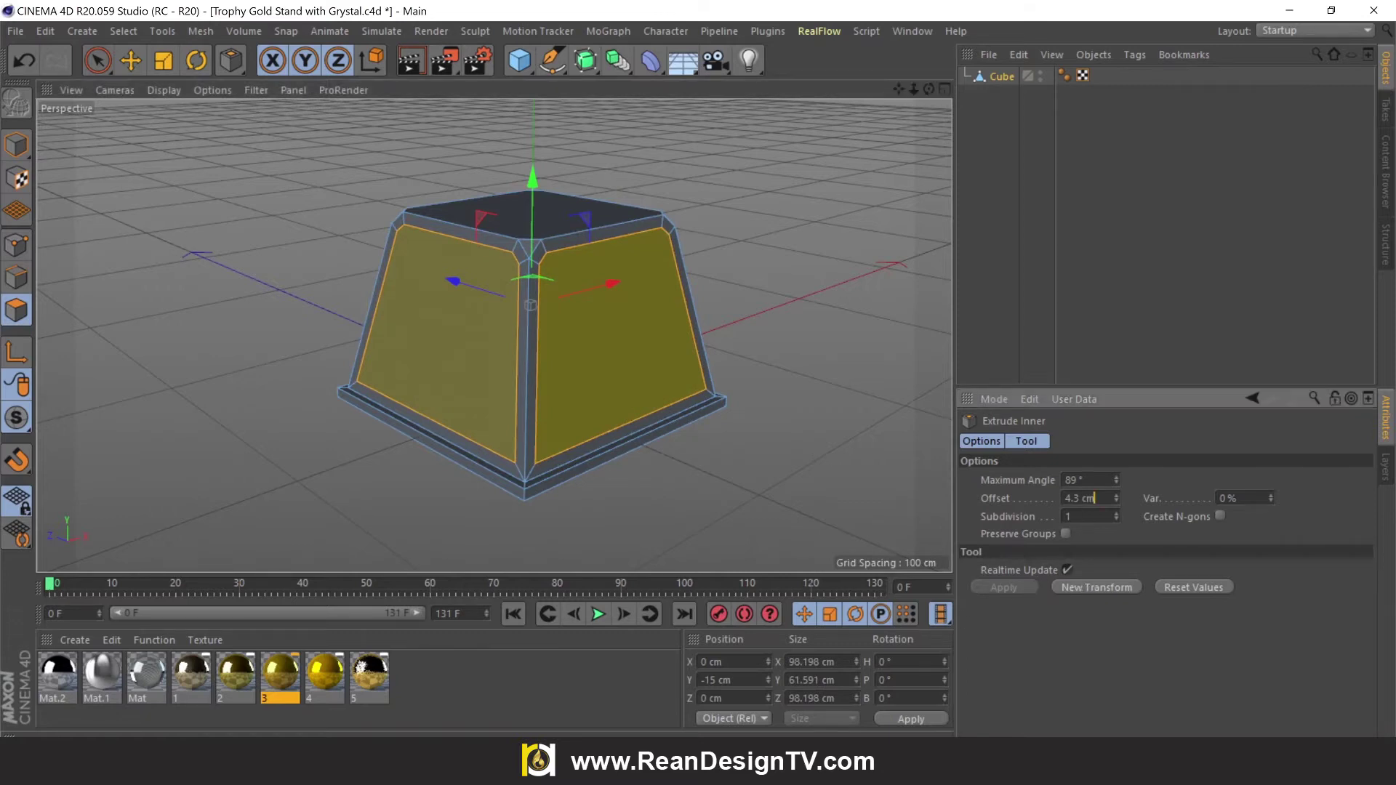
{"action": "type", "text": "4"}
{"action": "key", "text": "Tab"}
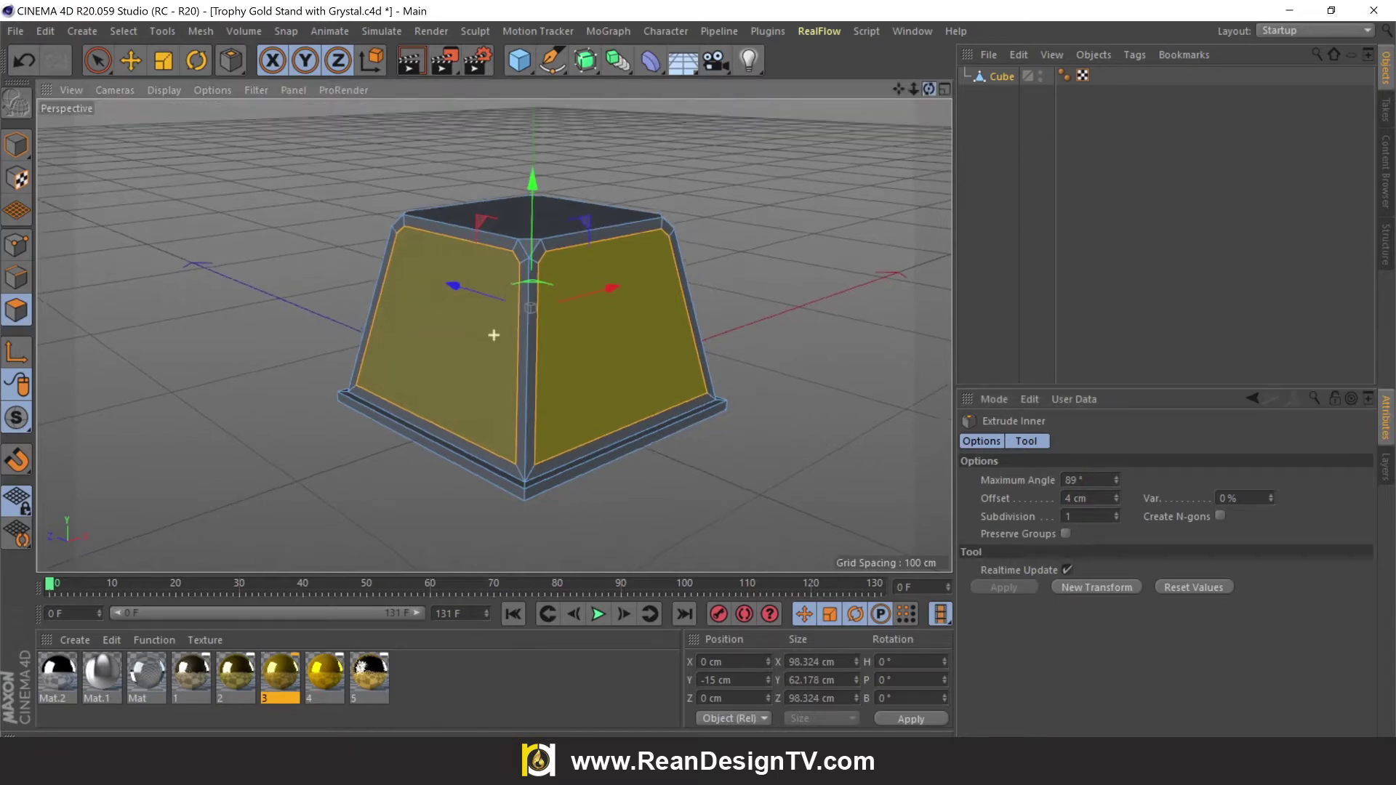
{"action": "left_click_drag", "start_coordinate": [492, 331], "coordinate": [493, 335], "text": "alt"}
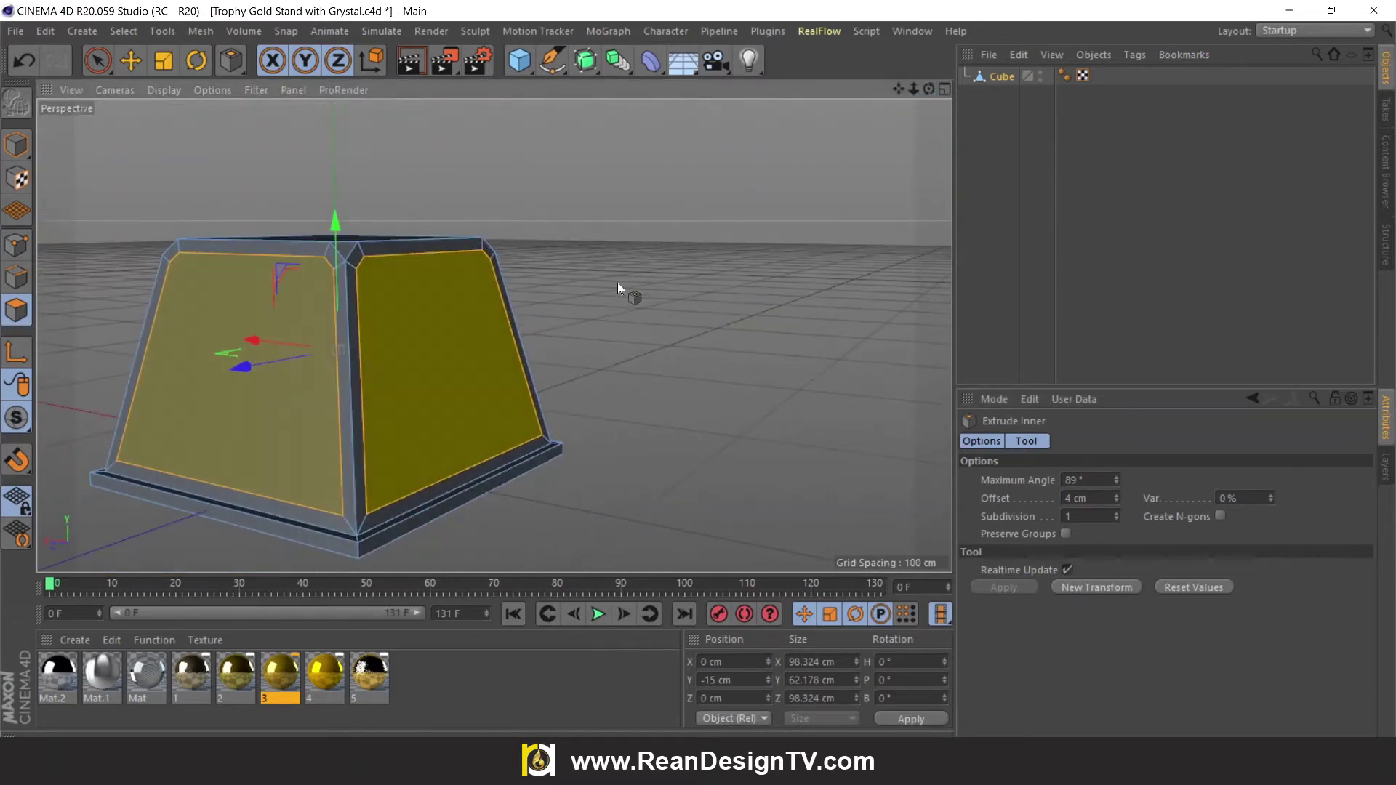
Step: Extrude the inset side panels with a -2 cm offset to recess them
{"action": "right_click", "coordinate": [556, 289]}
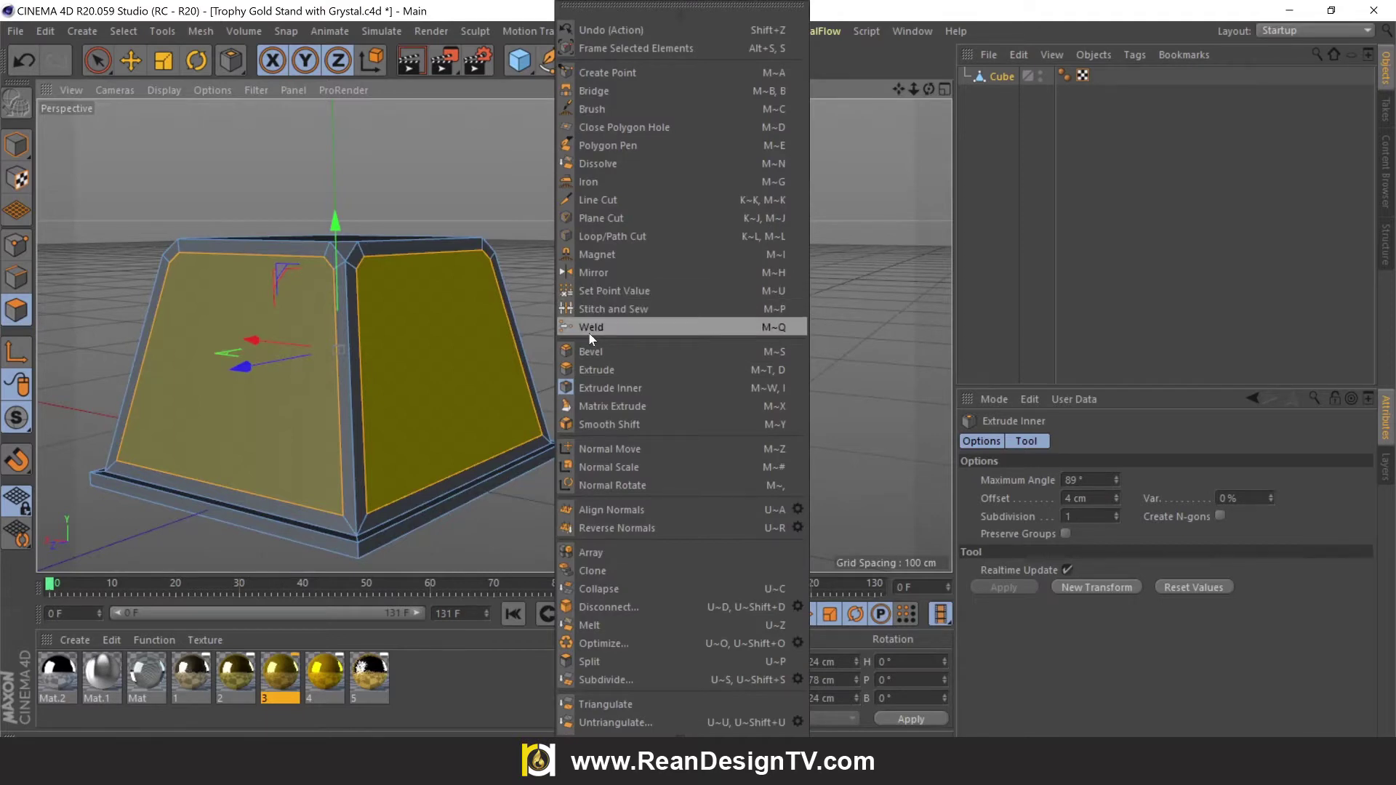
{"action": "left_click", "coordinate": [600, 369]}
{"action": "left_click_drag", "start_coordinate": [578, 335], "coordinate": [534, 335]}
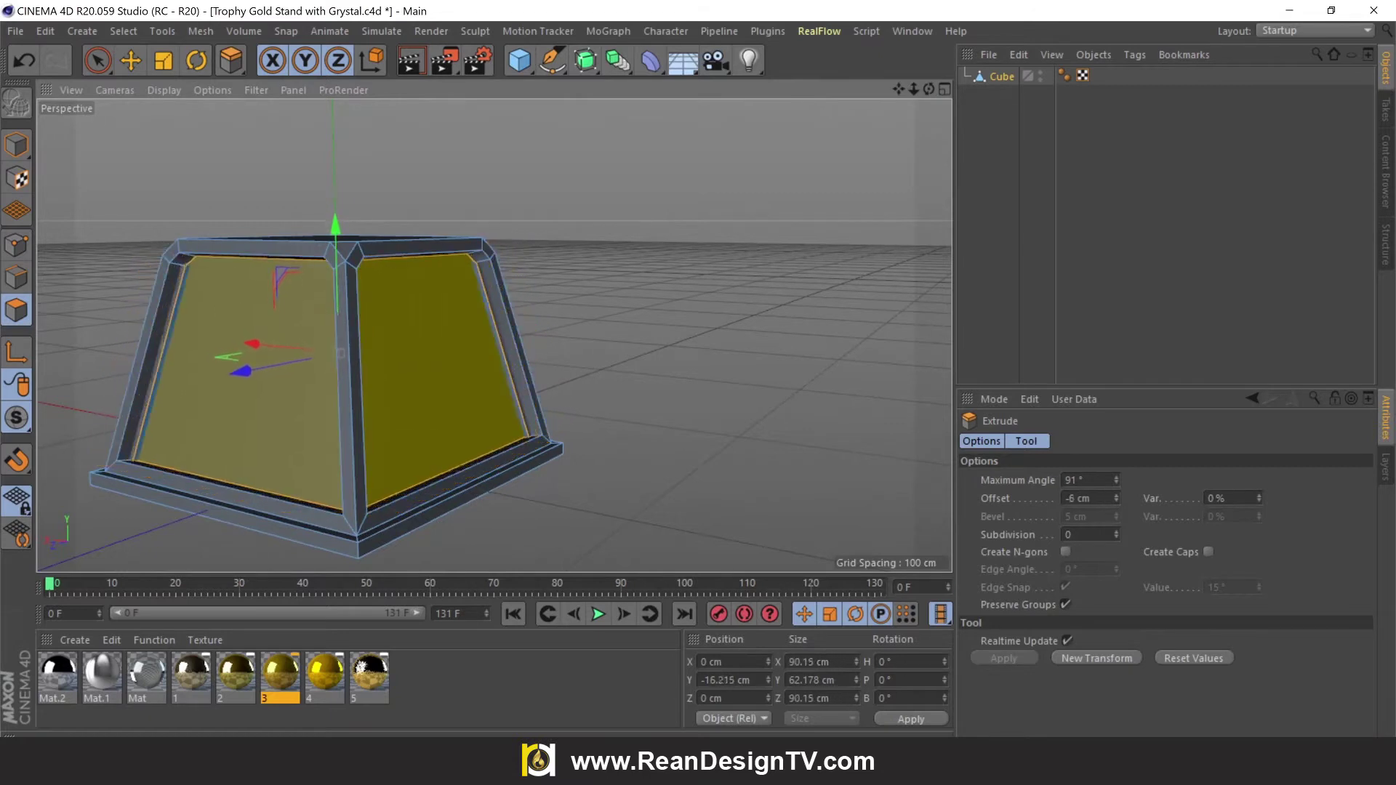
{"action": "left_click_drag", "start_coordinate": [340, 353], "coordinate": [341, 352]}
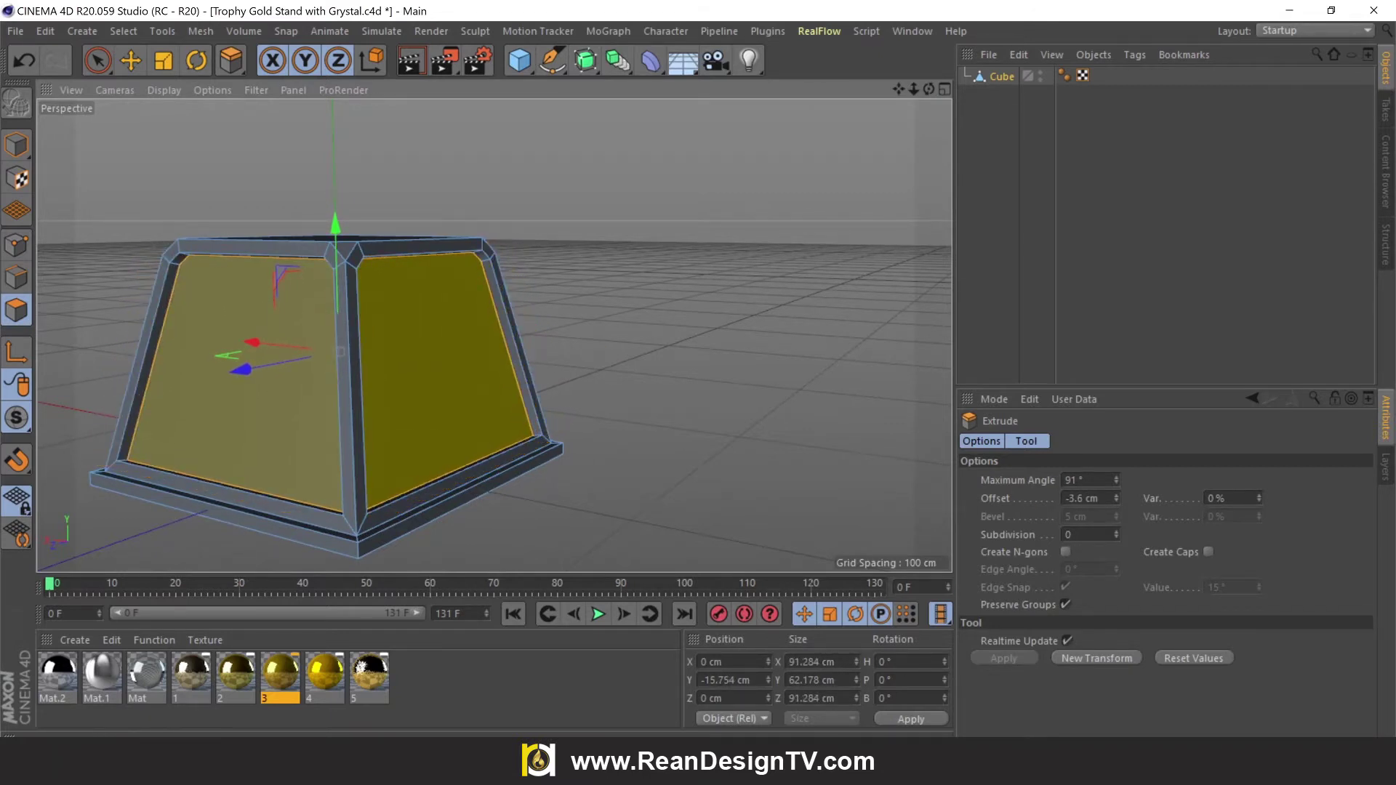
{"action": "left_click", "coordinate": [1082, 498]}
{"action": "type", "text": "2"}
{"action": "key", "text": "shift+Tab"}
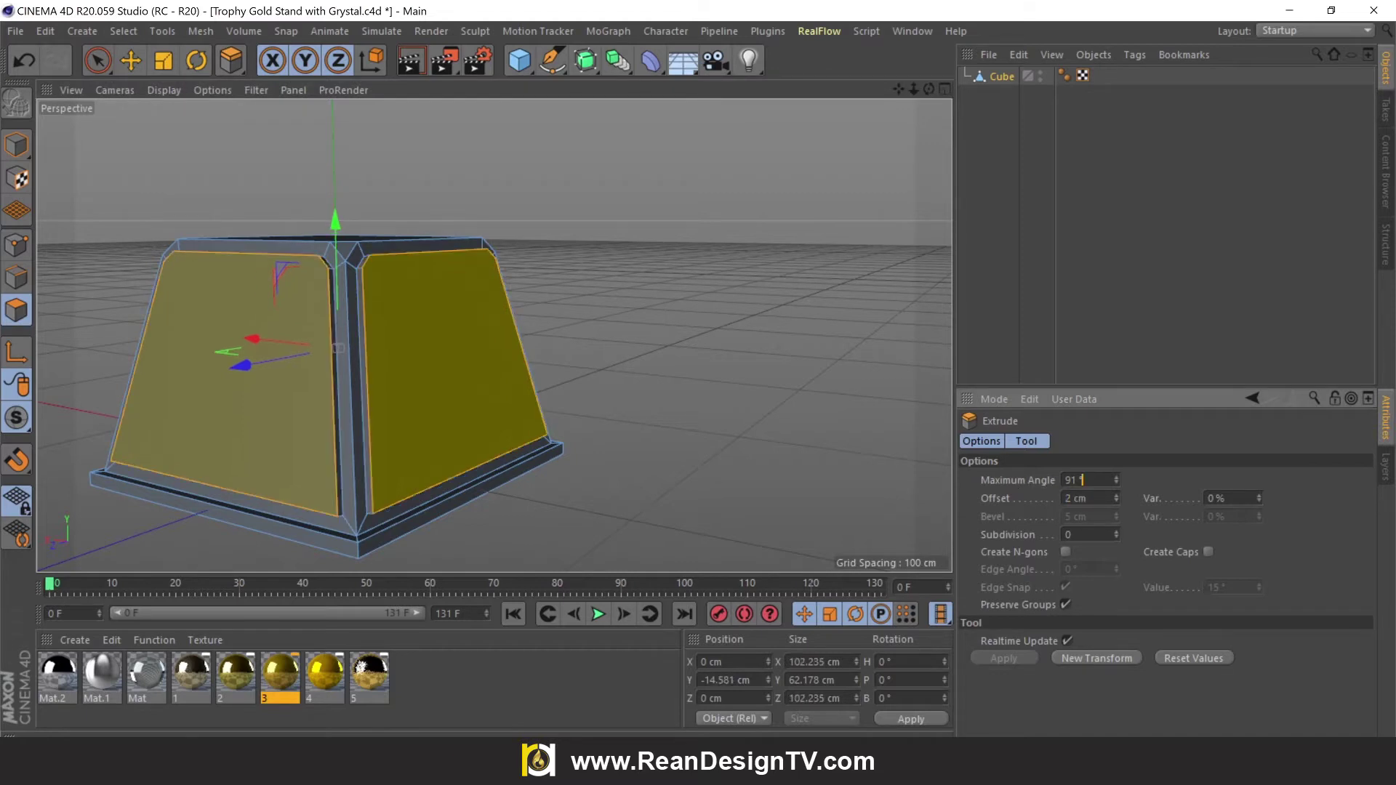
{"action": "key", "text": "Tab"}
{"action": "type", "text": "-"}
{"action": "key", "text": "Return"}
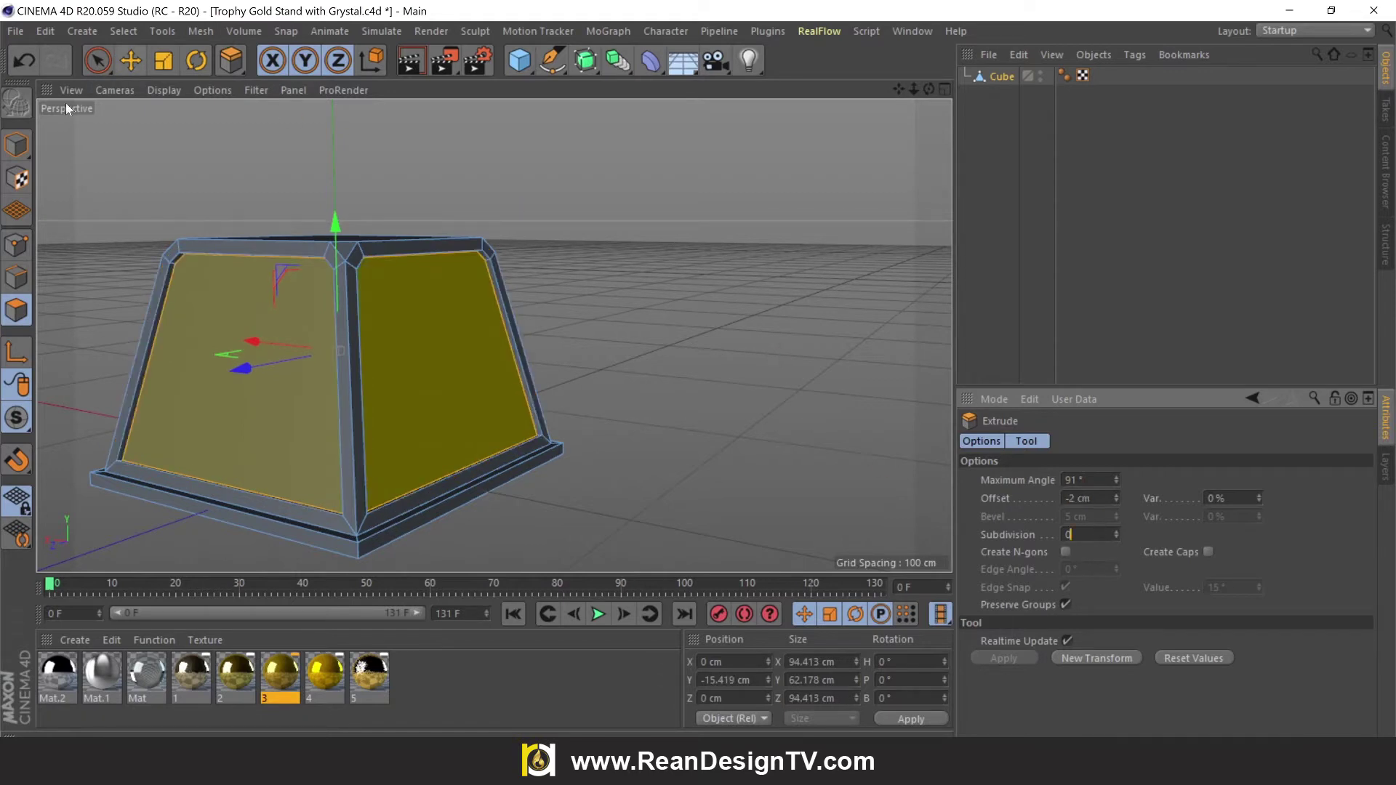
Step: Deselect the panels and orbit around the stand to check the recesses
{"action": "left_click", "coordinate": [131, 60]}
{"action": "left_click", "coordinate": [587, 189]}
{"action": "left_click_drag", "start_coordinate": [587, 189], "coordinate": [747, 186], "text": "alt"}
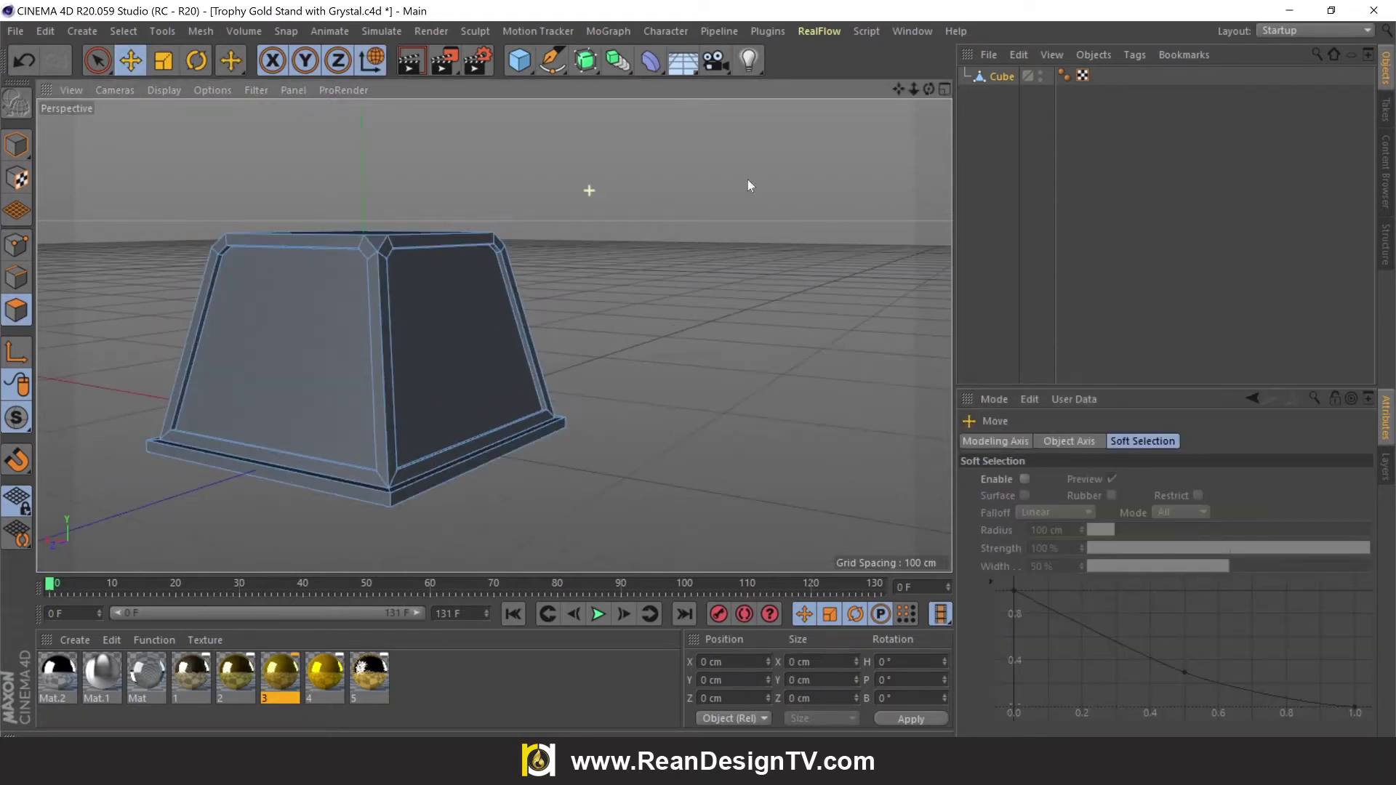
{"action": "left_click_drag", "start_coordinate": [929, 89], "coordinate": [901, 44]}
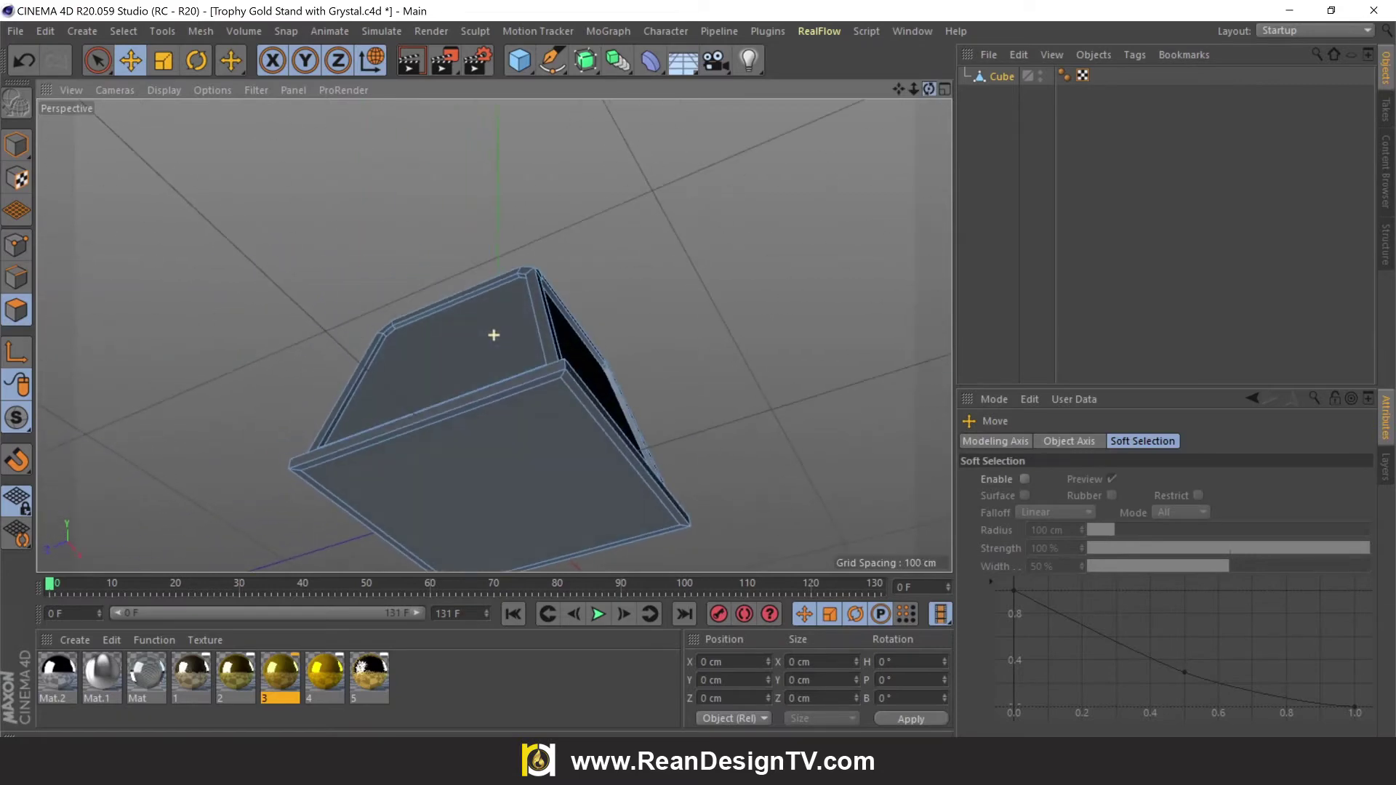
{"action": "left_click_drag", "start_coordinate": [928, 88], "coordinate": [928, 146]}
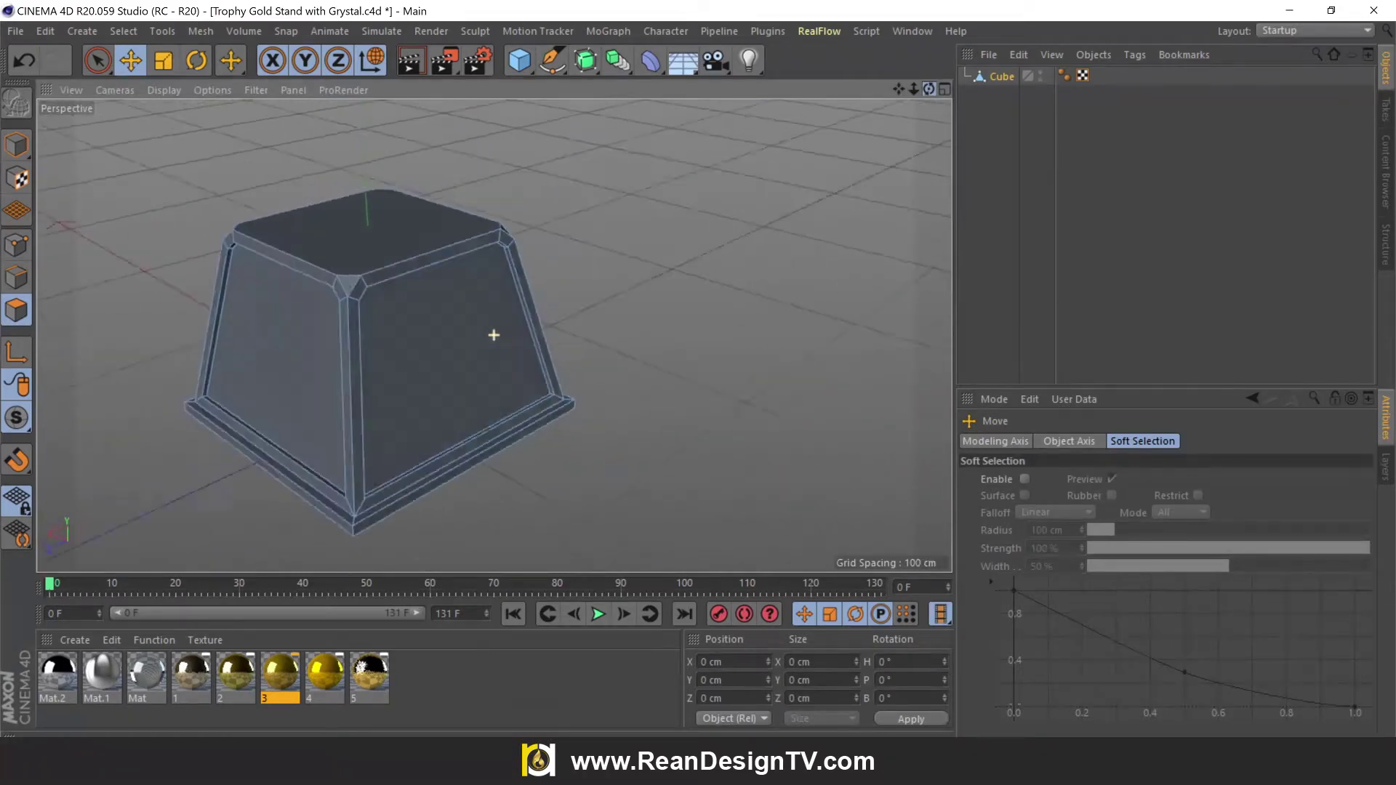
{"action": "left_click_drag", "start_coordinate": [928, 89], "coordinate": [426, 333]}
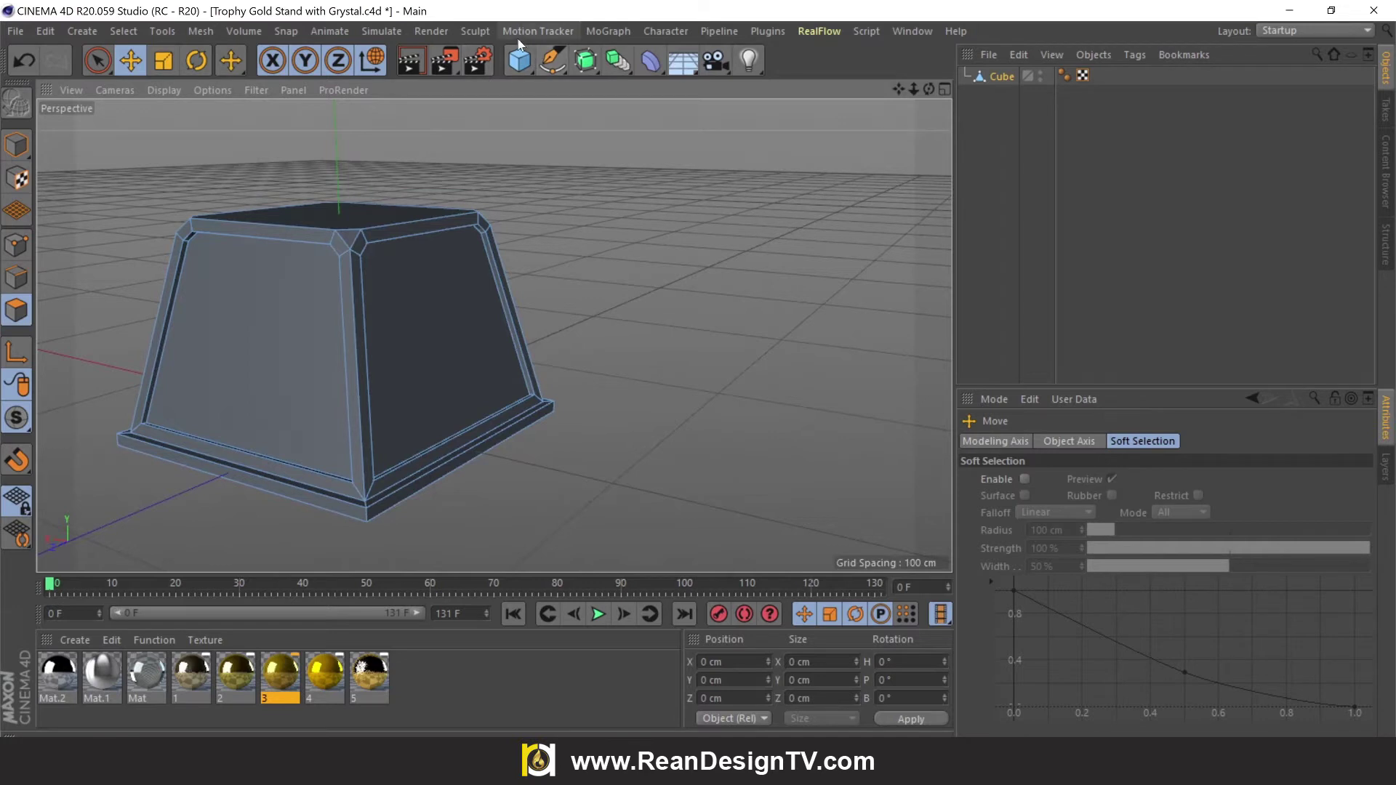
Step: Add a MoGraph MoText object and frame it beside the stand
{"action": "left_click", "coordinate": [595, 34]}
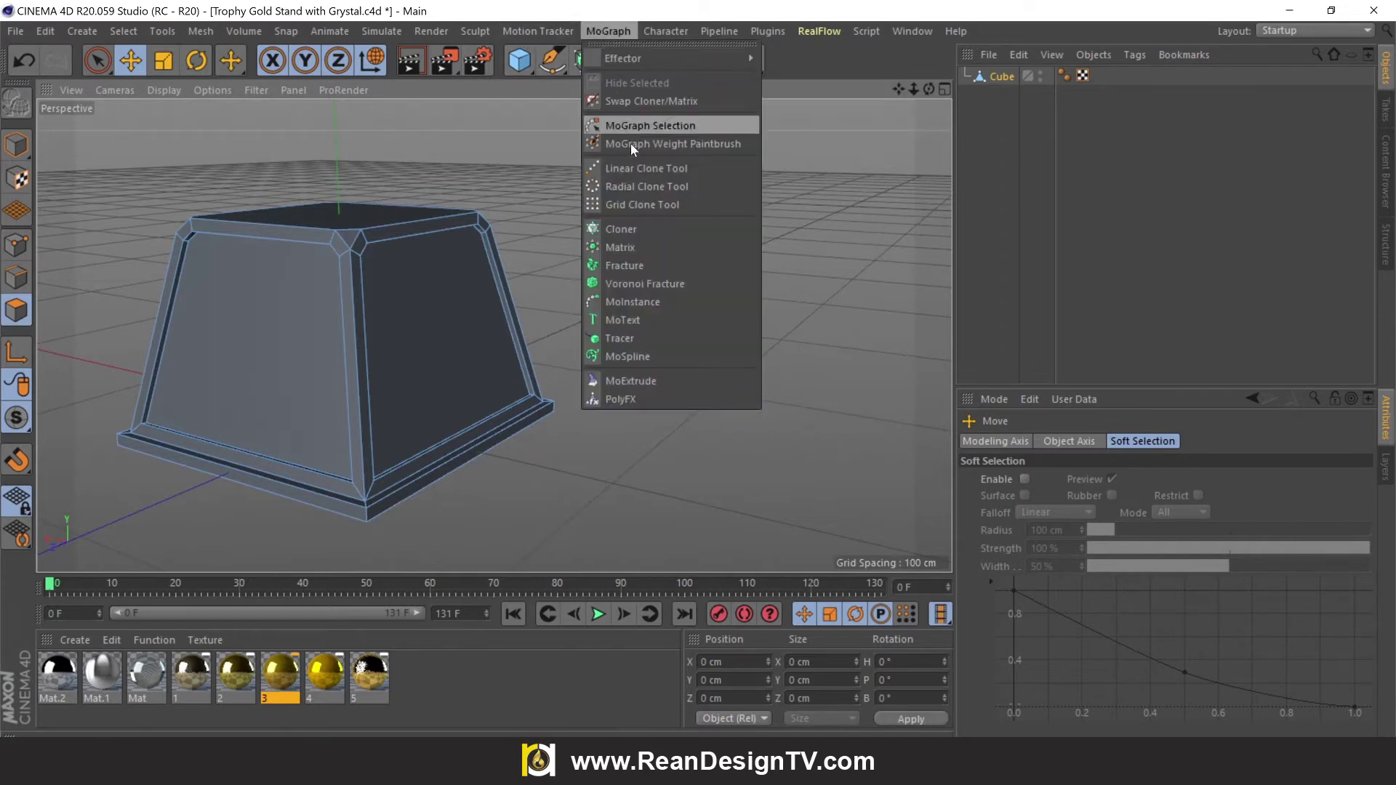
{"action": "left_click", "coordinate": [632, 324]}
{"action": "left_click_drag", "start_coordinate": [631, 321], "coordinate": [849, 161], "text": "alt"}
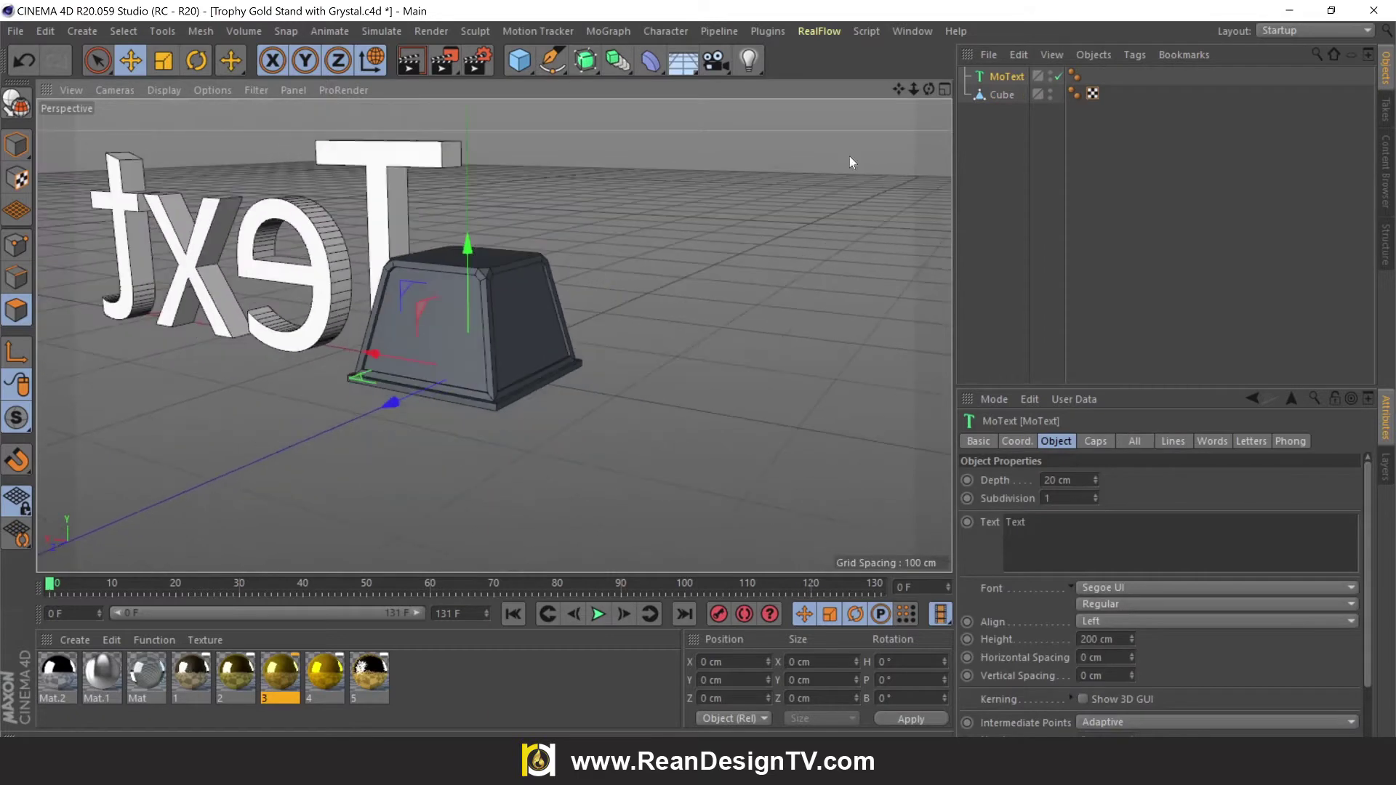
{"action": "left_click_drag", "start_coordinate": [928, 89], "coordinate": [929, 89]}
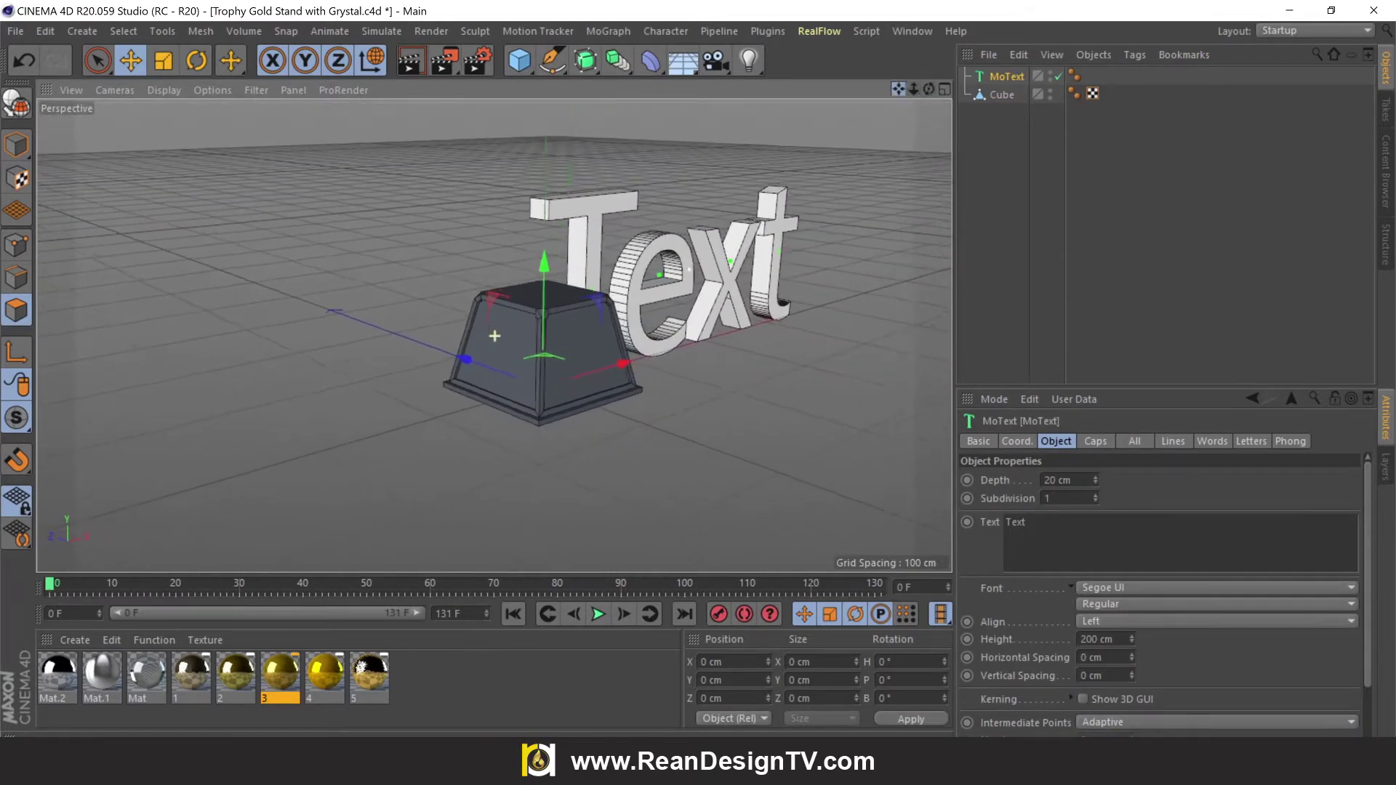
{"action": "left_click_drag", "start_coordinate": [928, 89], "coordinate": [928, 89]}
{"action": "mouse_move", "coordinate": [740, 240]}
{"action": "left_mouse_down", "text": "alt"}
{"action": "mouse_move", "coordinate": [385, 346]}
{"action": "mouse_move", "coordinate": [500, 421]}
{"action": "left_mouse_up", "text": "alt"}
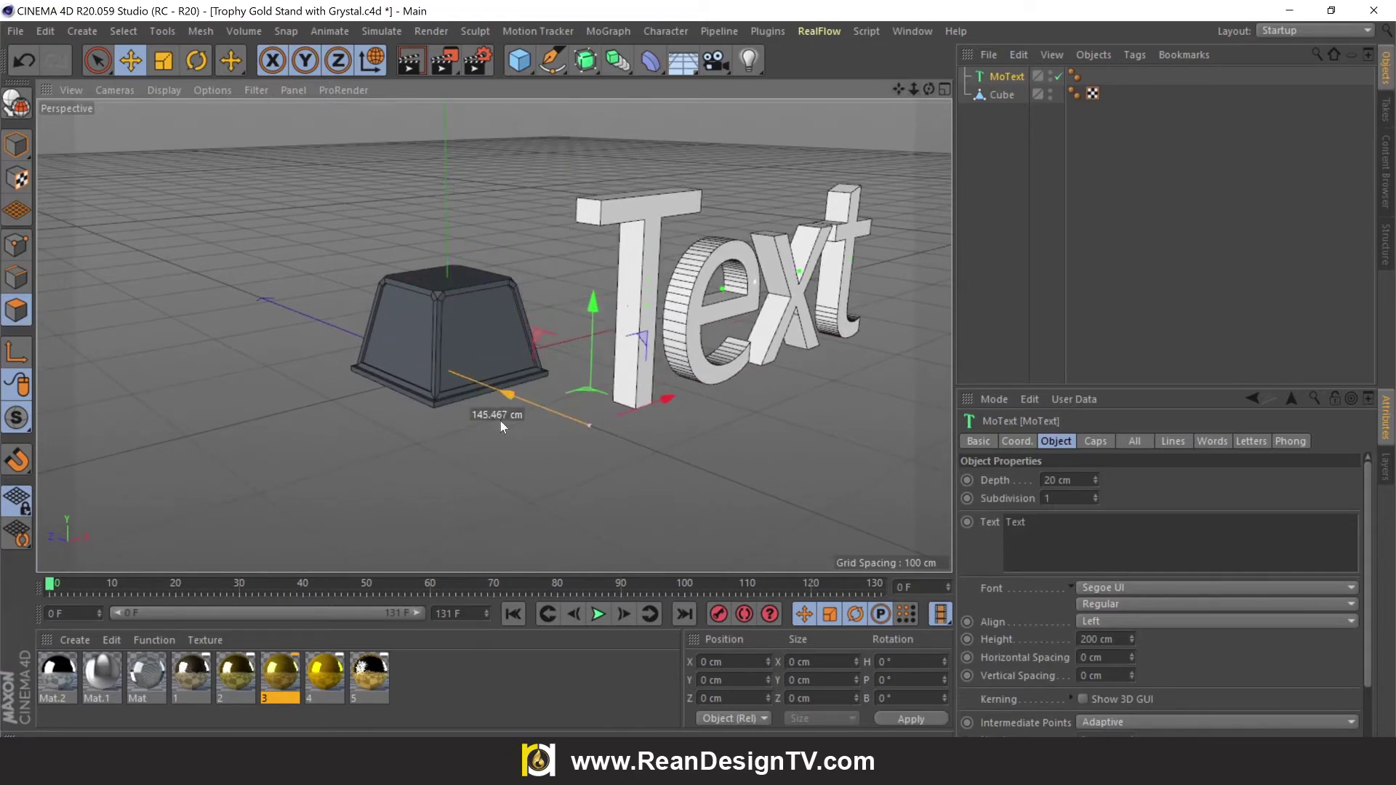
{"action": "left_click_drag", "start_coordinate": [929, 88], "coordinate": [1091, 473]}
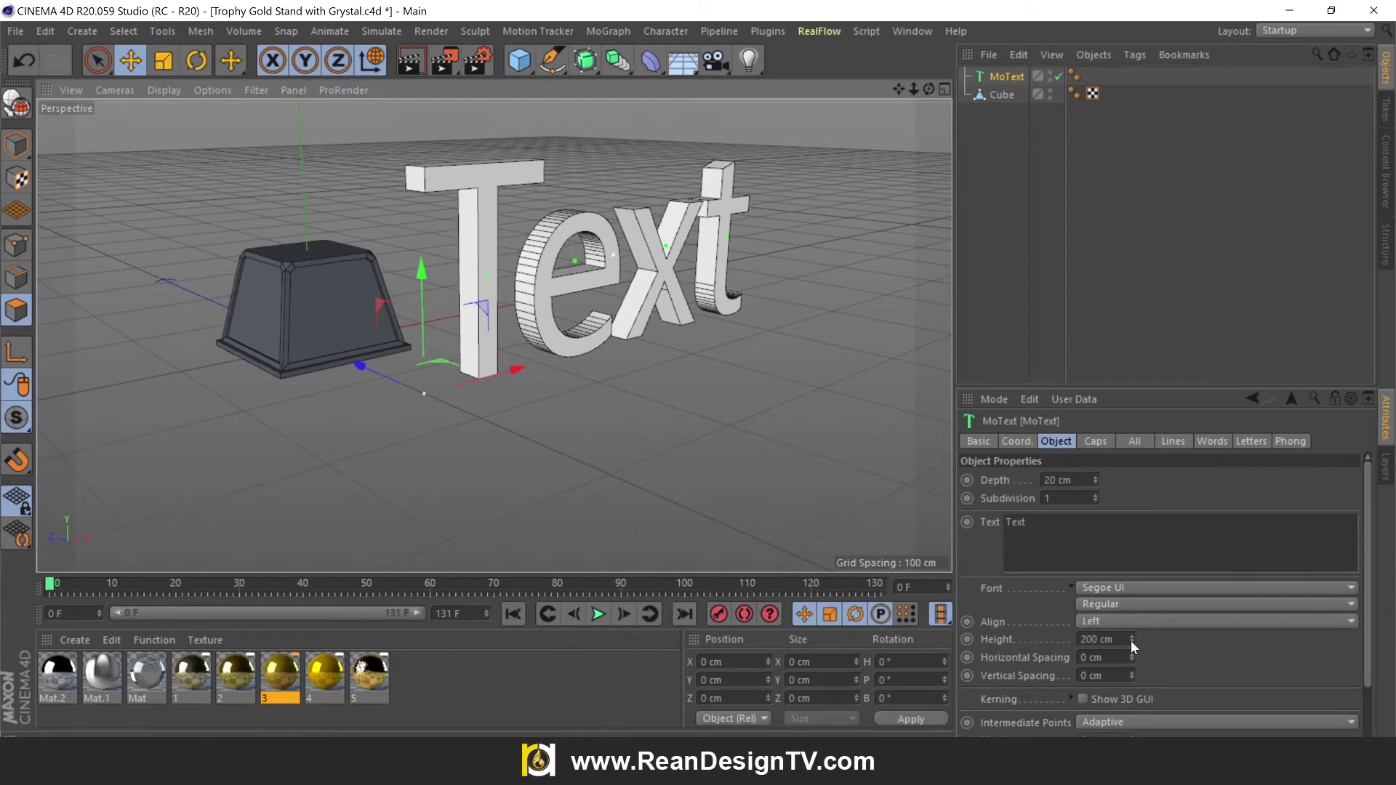
{"action": "left_click_drag", "start_coordinate": [1131, 640], "coordinate": [330, 225]}
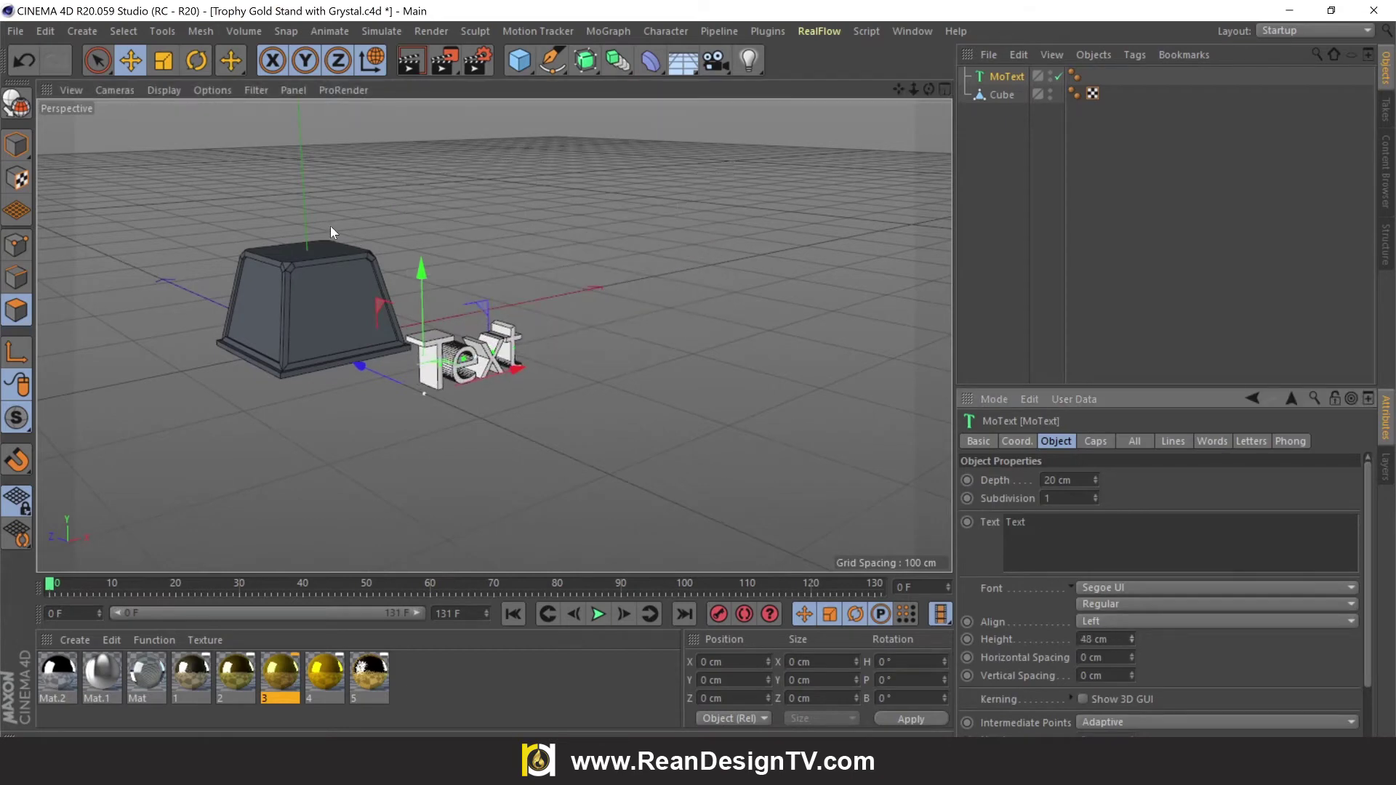
{"action": "right_click_drag", "start_coordinate": [330, 225], "coordinate": [647, 230], "text": "alt"}
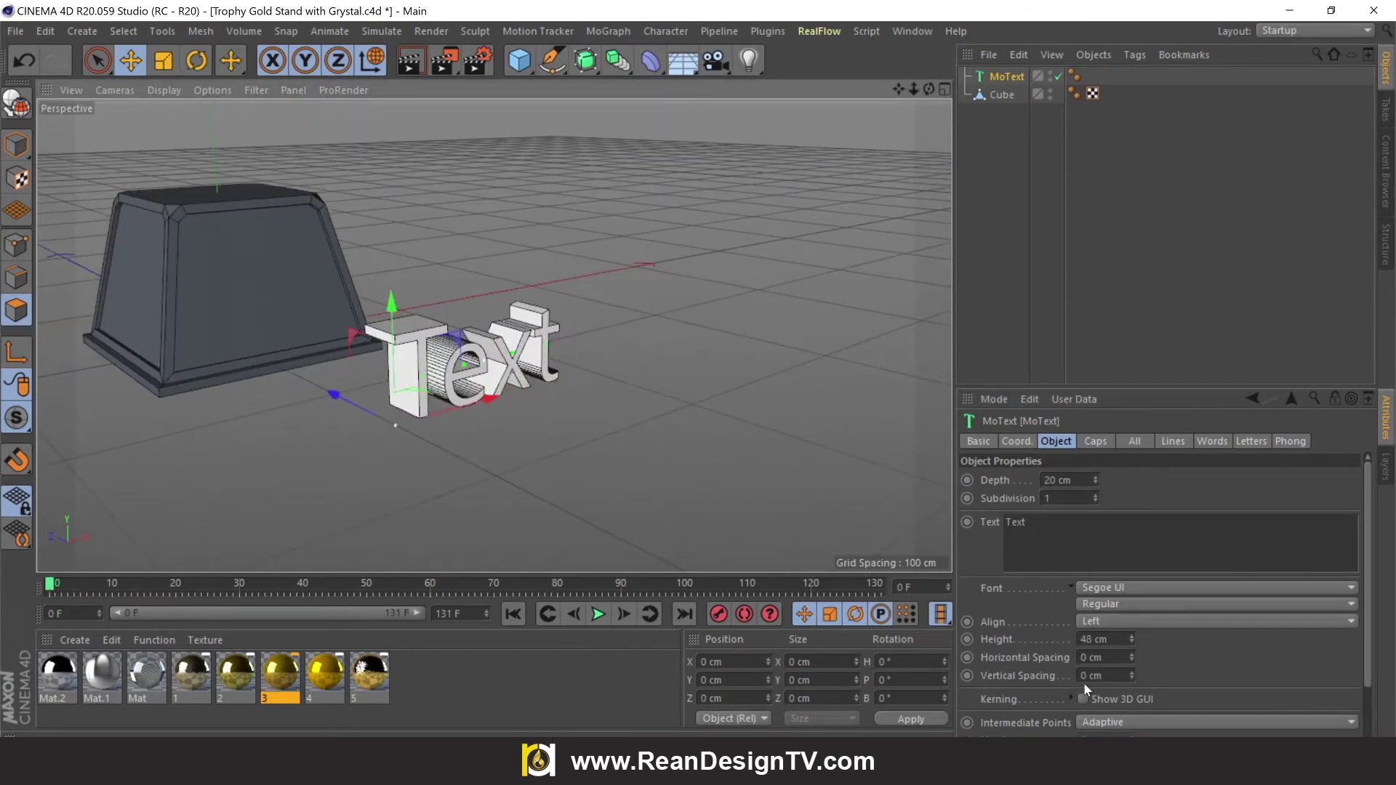
Step: Set the MoText height to 31 cm and depth to 5 cm
{"action": "left_click", "coordinate": [1093, 639]}
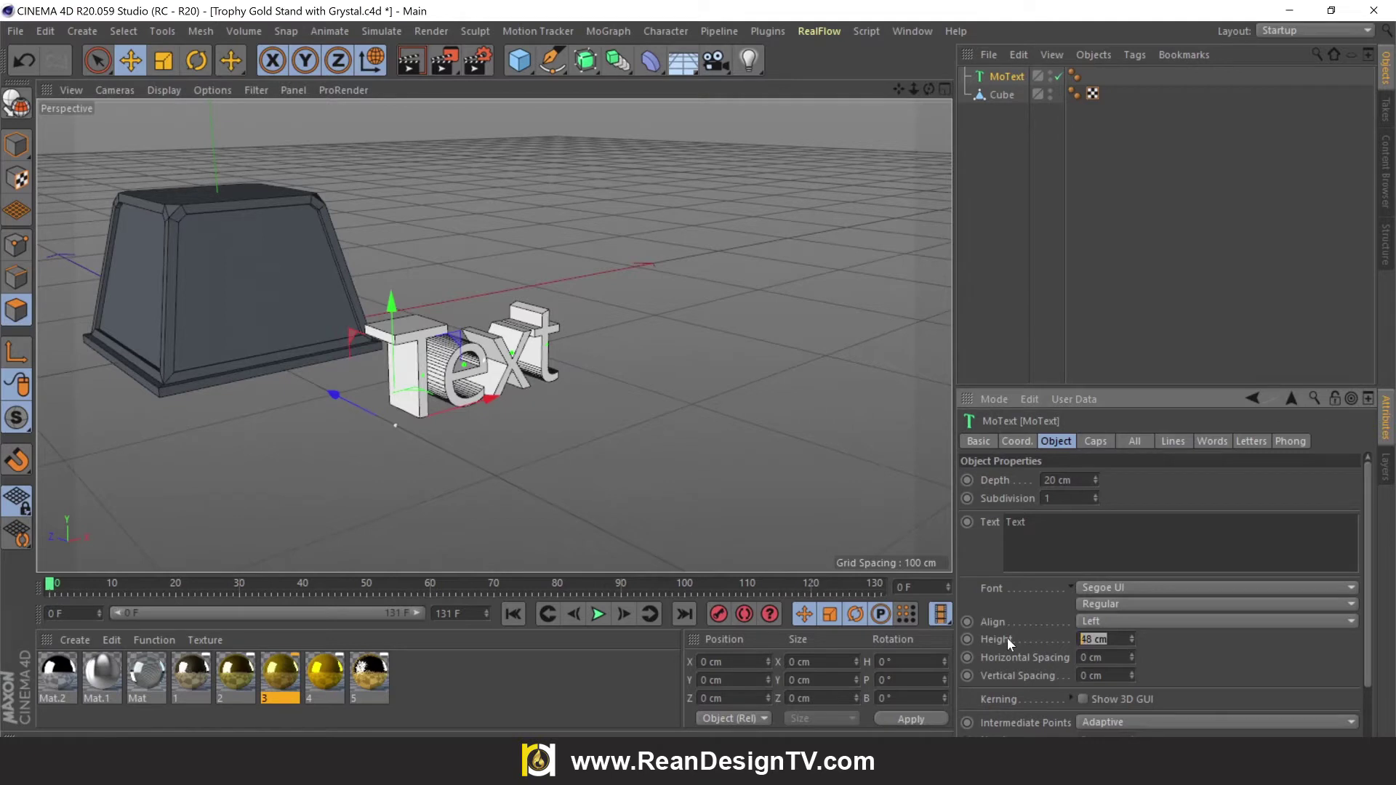
{"action": "type", "text": "31"}
{"action": "key", "text": "Return"}
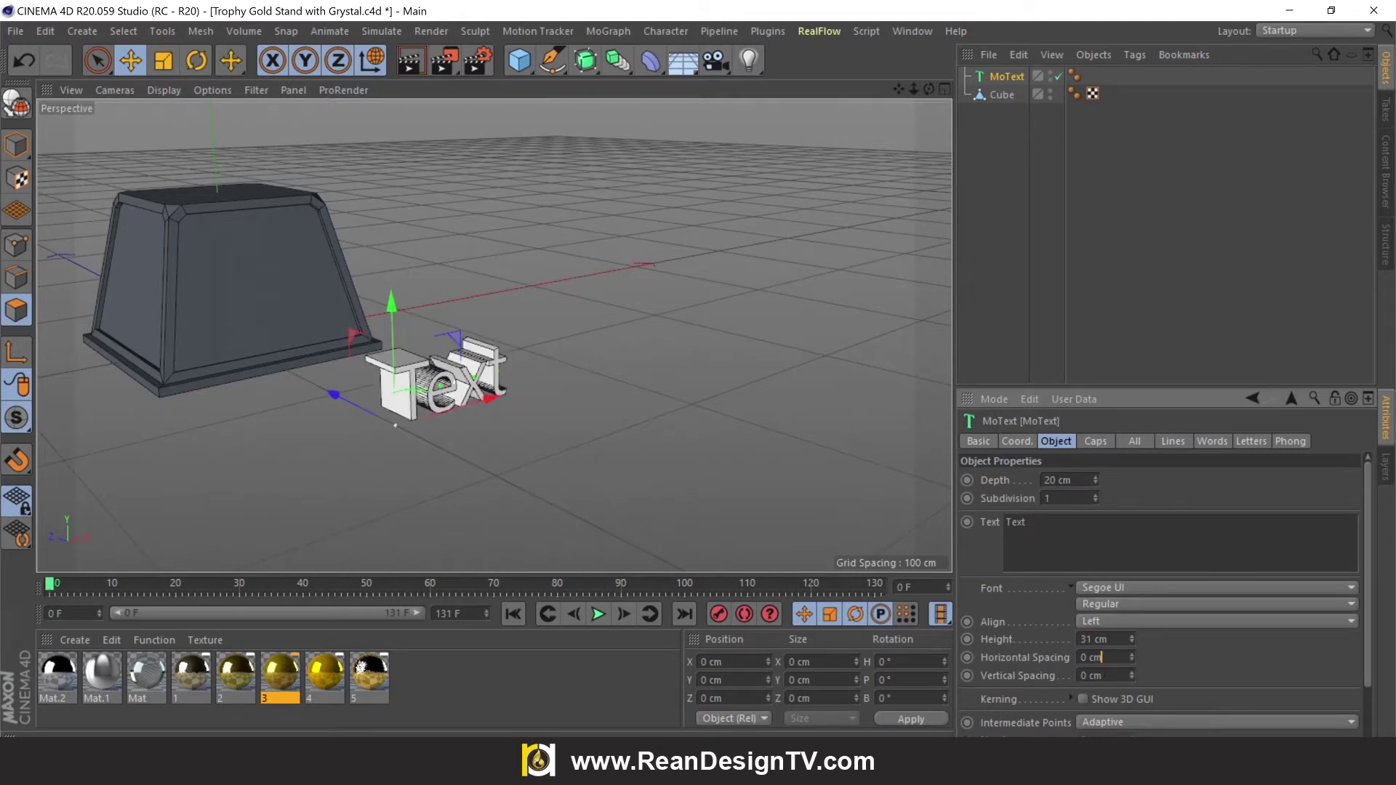
{"action": "left_click", "coordinate": [1061, 480]}
{"action": "type", "text": "5"}
{"action": "key", "text": "Return"}
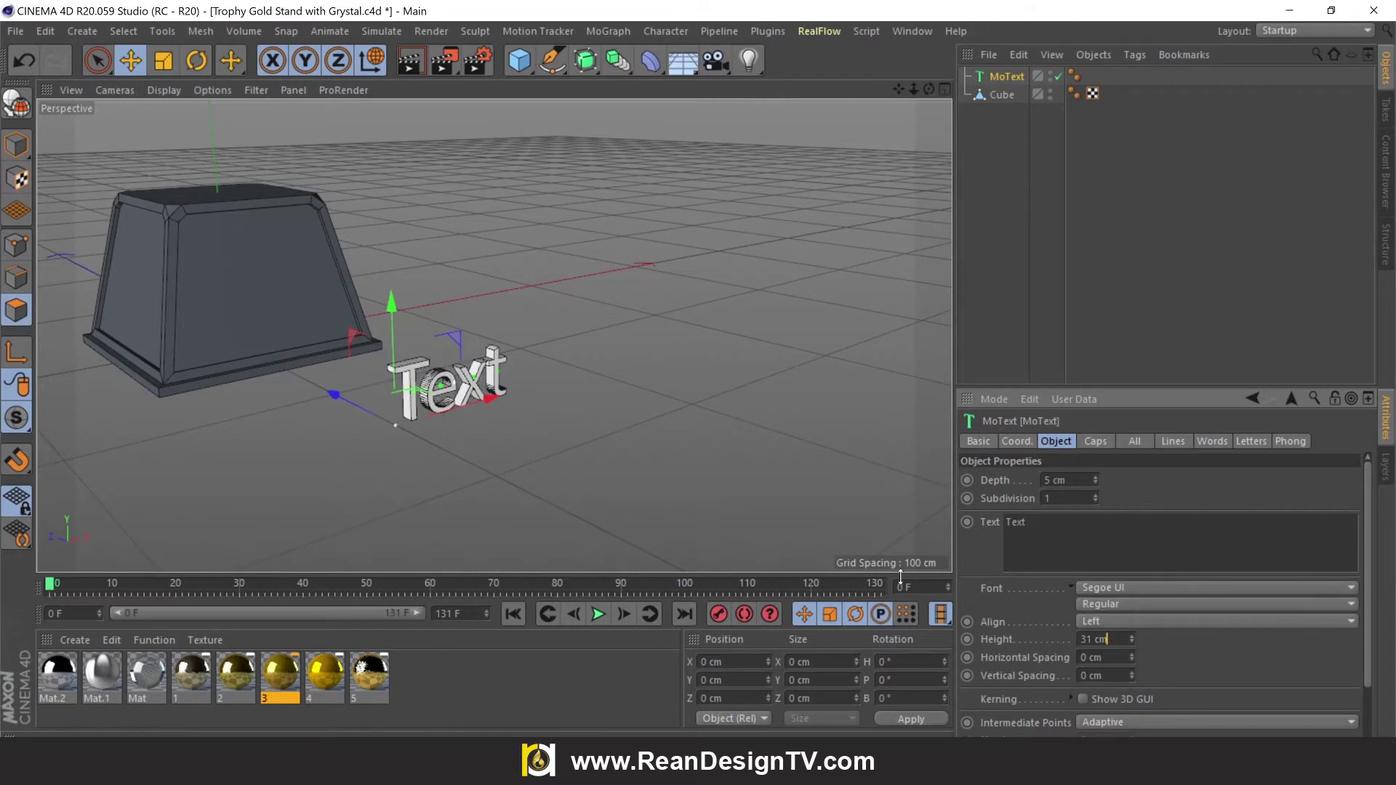
{"action": "scroll", "coordinate": [436, 378], "scroll_direction": "up", "scroll_amount": 2}
{"action": "scroll", "coordinate": [436, 378], "scroll_direction": "up", "scroll_amount": 3}
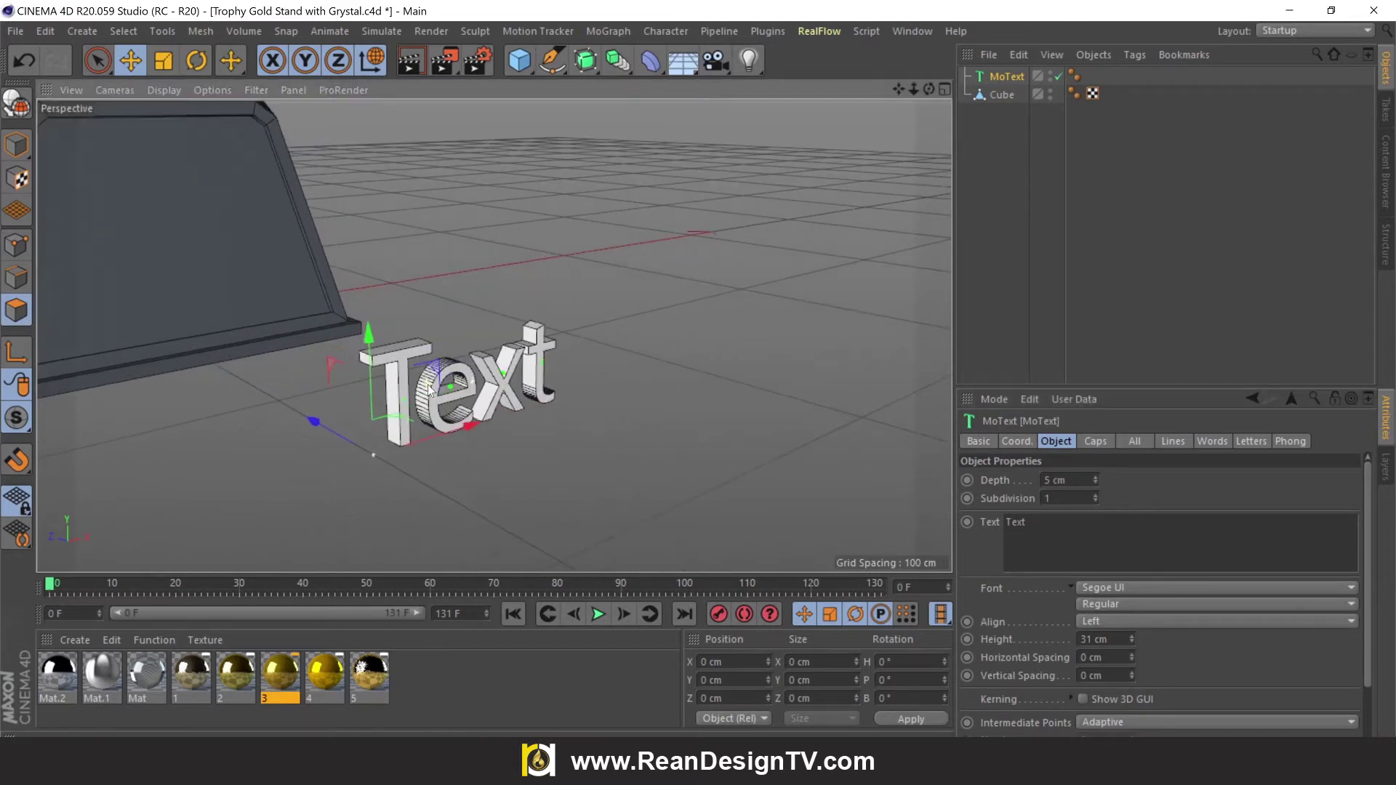
Step: Make the 3D text Bold, Middle-aligned, and reading THE WINNER
{"action": "left_click", "coordinate": [1124, 602]}
{"action": "left_click", "coordinate": [1121, 611]}
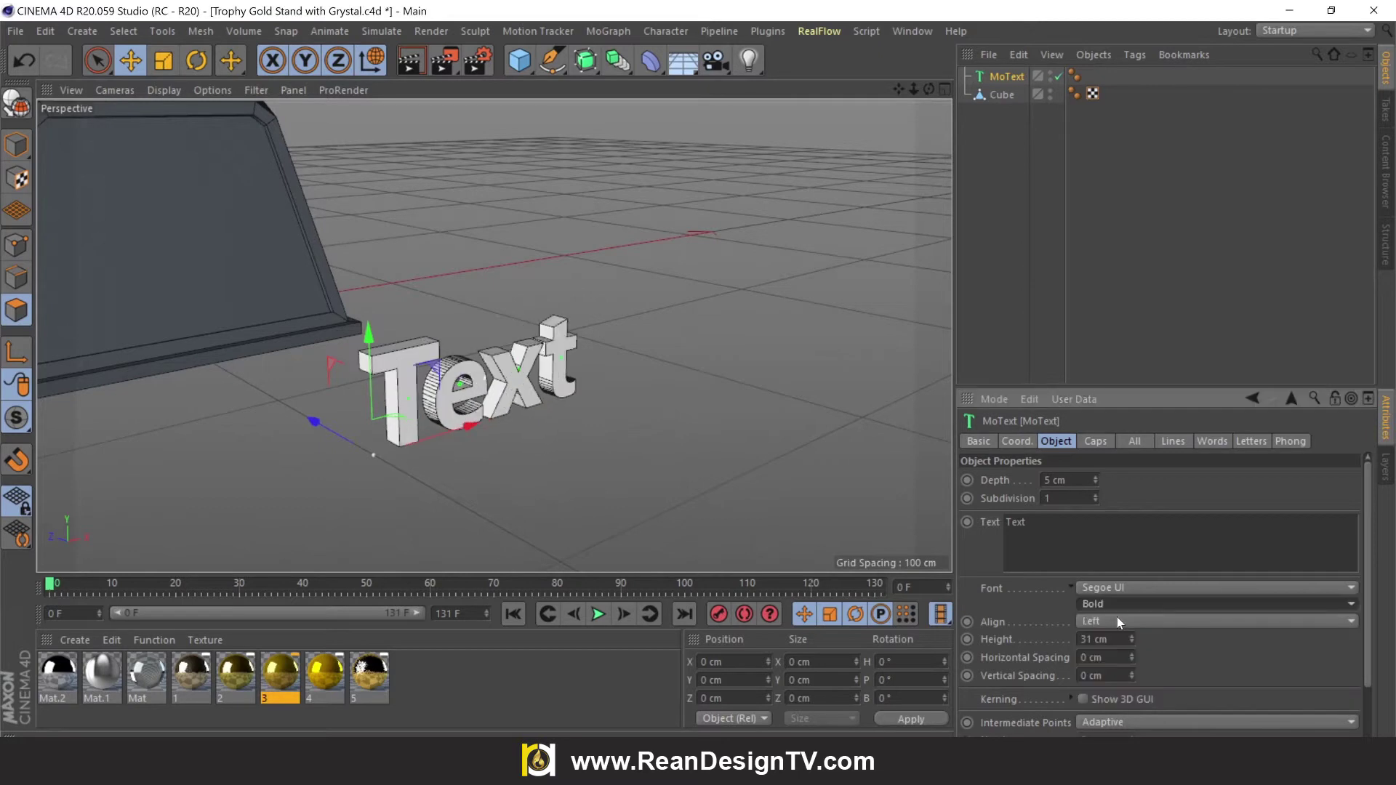
{"action": "left_click", "coordinate": [1118, 620]}
{"action": "left_click", "coordinate": [1111, 659]}
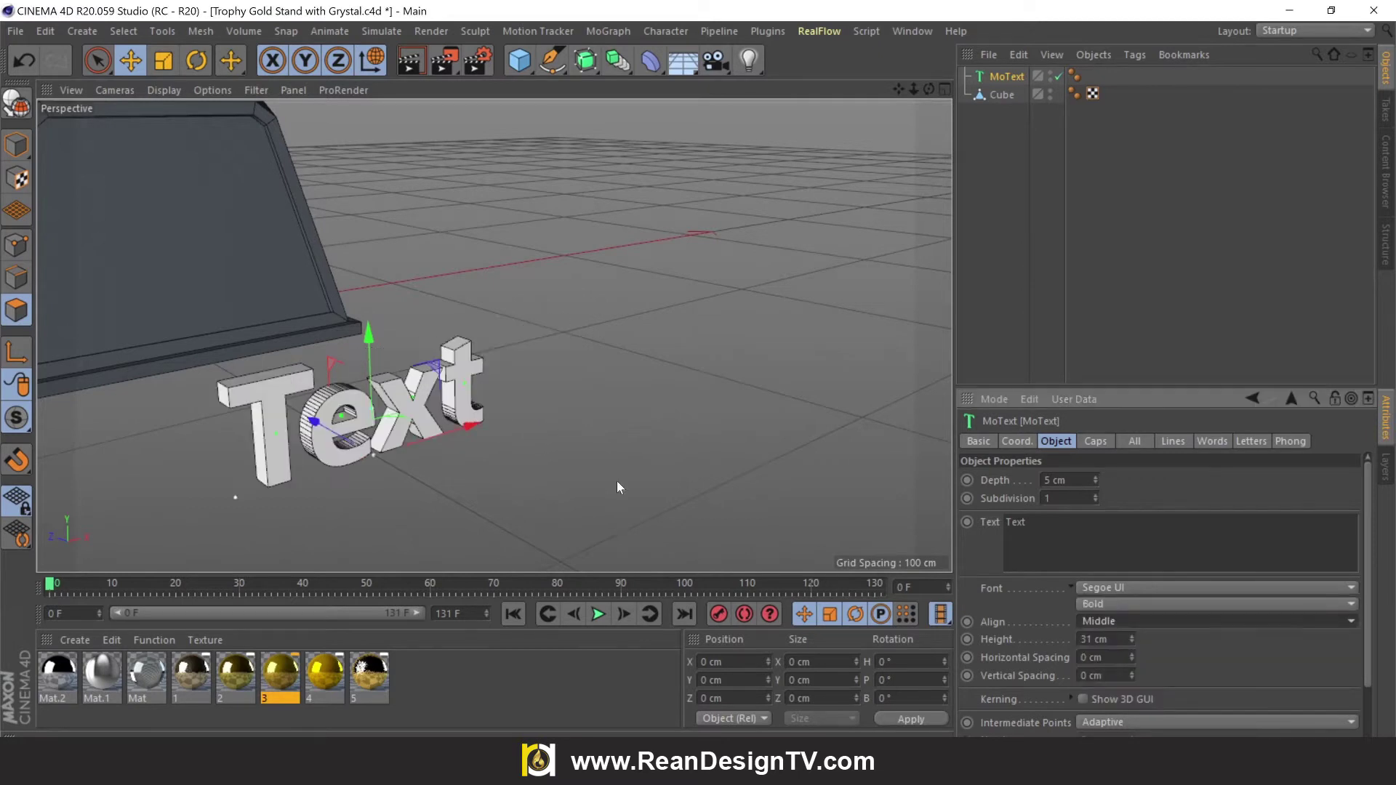
{"action": "scroll", "coordinate": [403, 394], "scroll_direction": "down", "scroll_amount": 1}
{"action": "double_click", "coordinate": [1015, 521]}
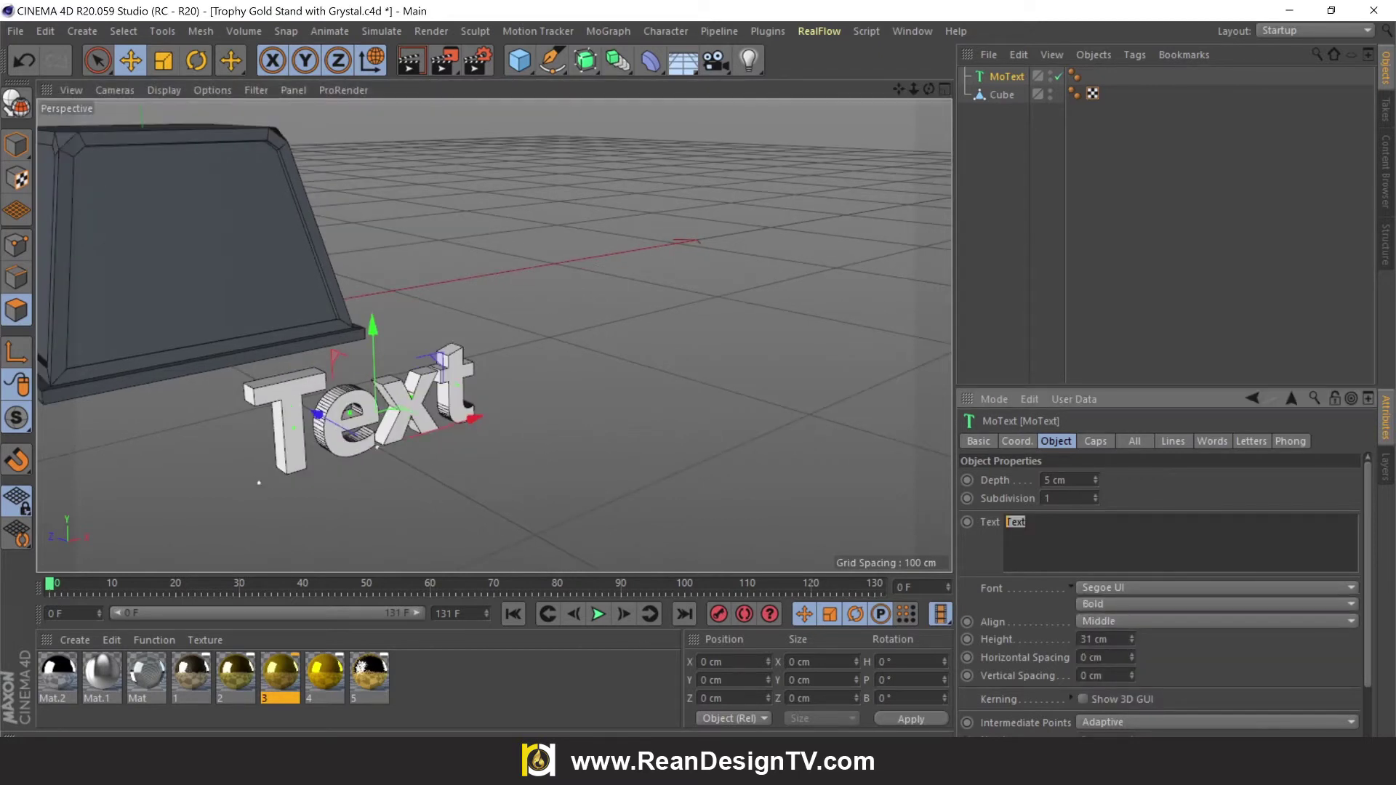
{"action": "type", "text": "THE "}
{"action": "type", "text": "WINNER"}
Step: Duplicate the text above THE WINNER and change the copy to ADD YOUR TEXT HERE
{"action": "scroll", "coordinate": [539, 386], "scroll_direction": "down", "scroll_amount": 2}
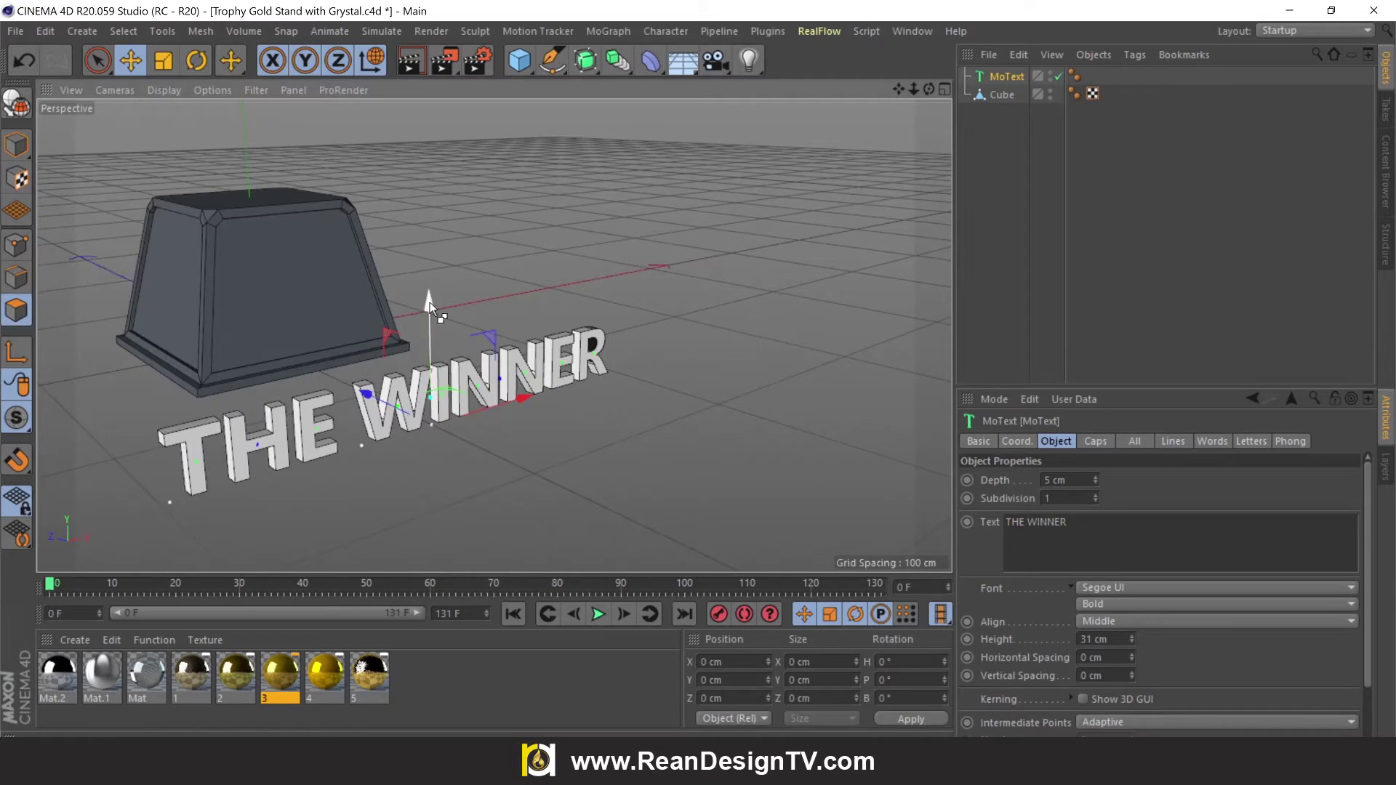
{"action": "left_click_drag", "start_coordinate": [430, 302], "coordinate": [439, 221], "text": "ctrl"}
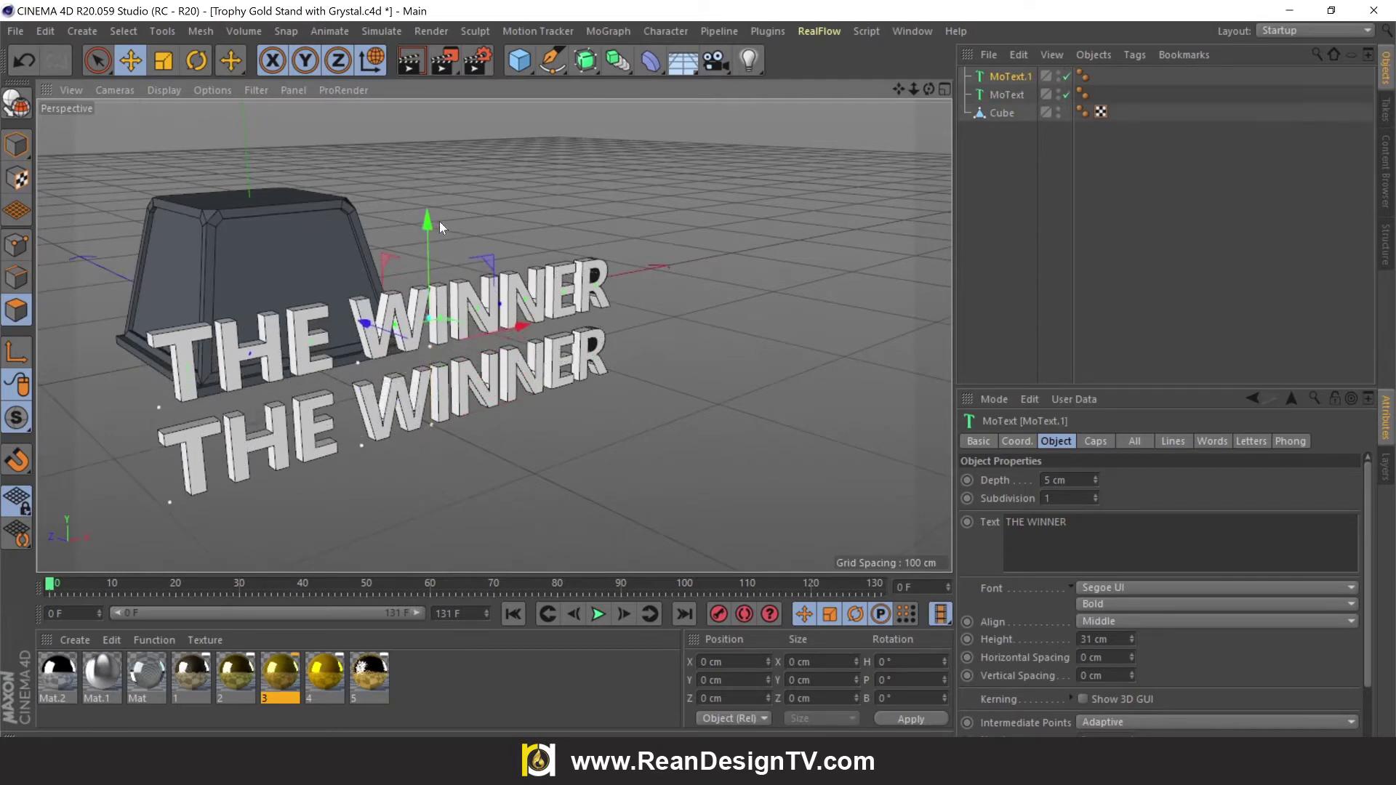
{"action": "triple_click", "coordinate": [1035, 522]}
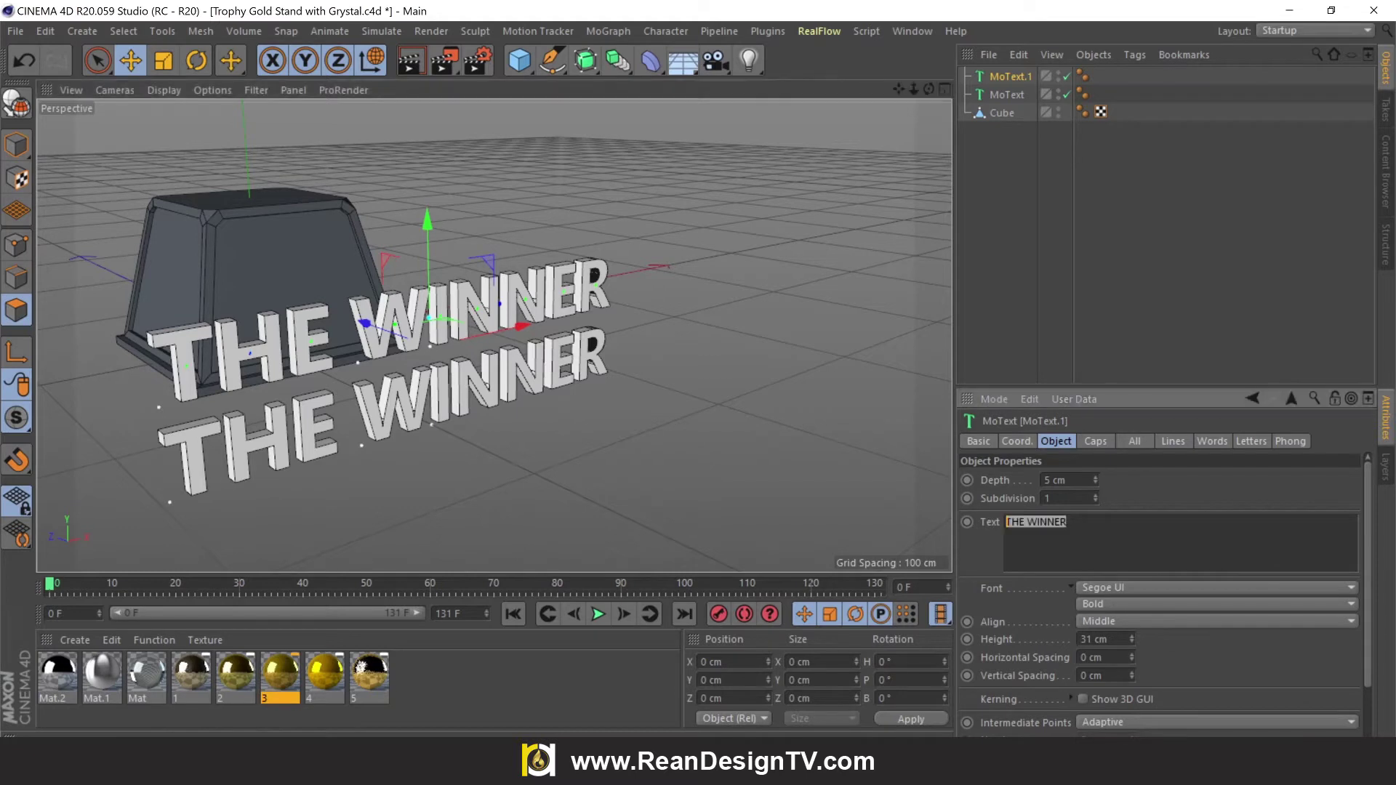
{"action": "type", "text": "ADD"}
{"action": "type", "text": " YOU"}
{"action": "type", "text": "R T"}
{"action": "type", "text": "EXT HER"}
{"action": "type", "text": "E"}
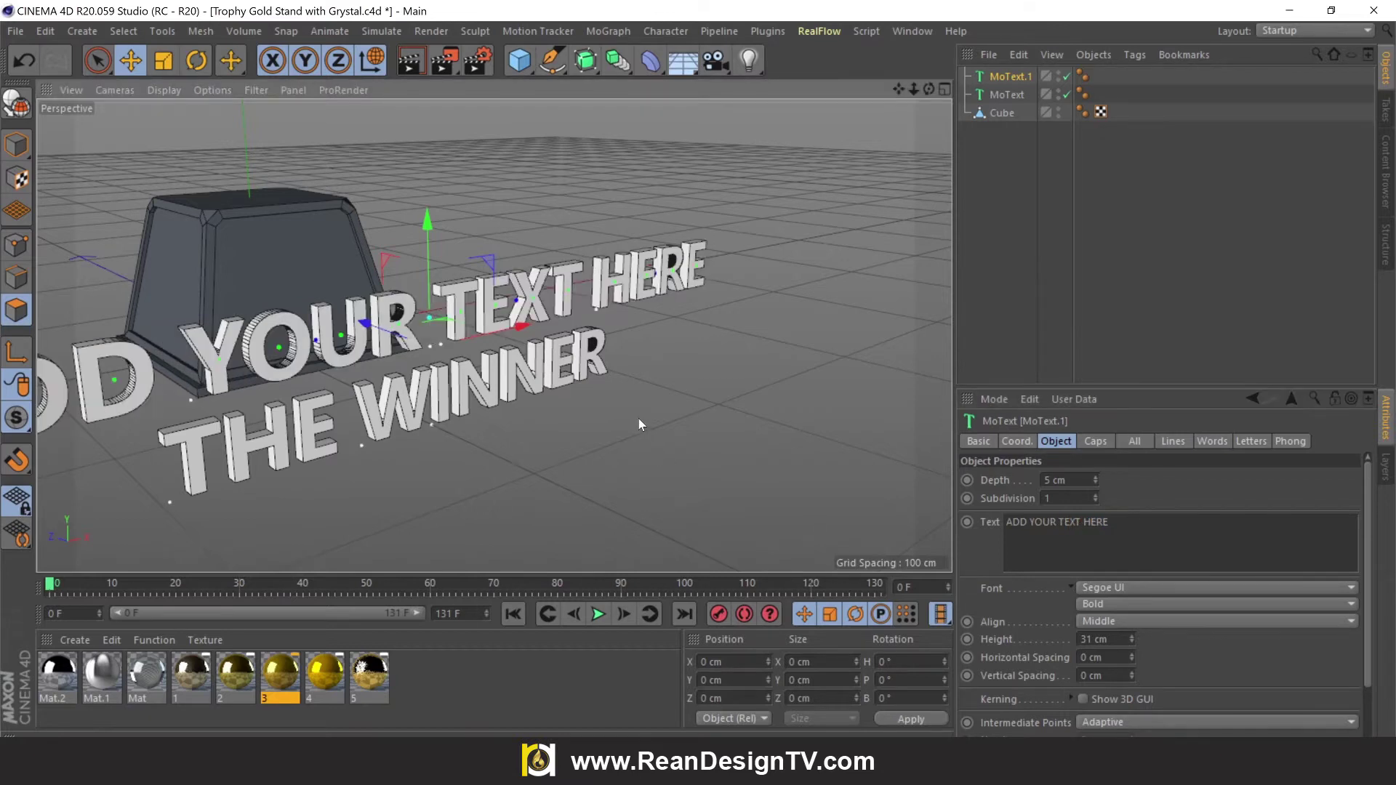
{"action": "left_click_drag", "start_coordinate": [638, 417], "coordinate": [724, 170], "text": "alt"}
{"action": "left_click_drag", "start_coordinate": [493, 335], "coordinate": [436, 342], "text": "alt"}
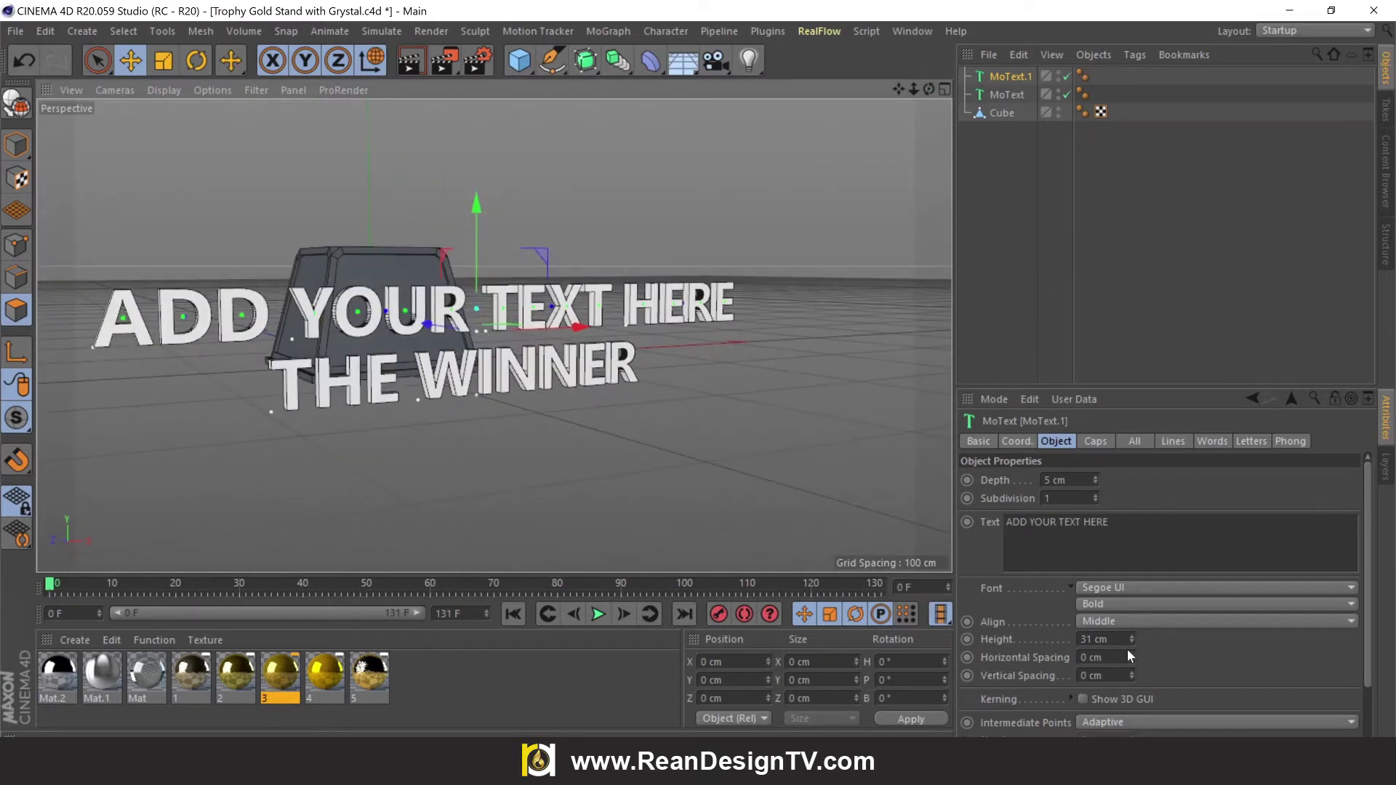
Step: Set the top line's height to 18 cm and place a copy below THE WINNER
{"action": "mouse_move", "coordinate": [1131, 640]}
{"action": "left_mouse_down"}
{"action": "mouse_move", "coordinate": [1131, 669]}
{"action": "mouse_move", "coordinate": [1131, 637]}
{"action": "left_mouse_up"}
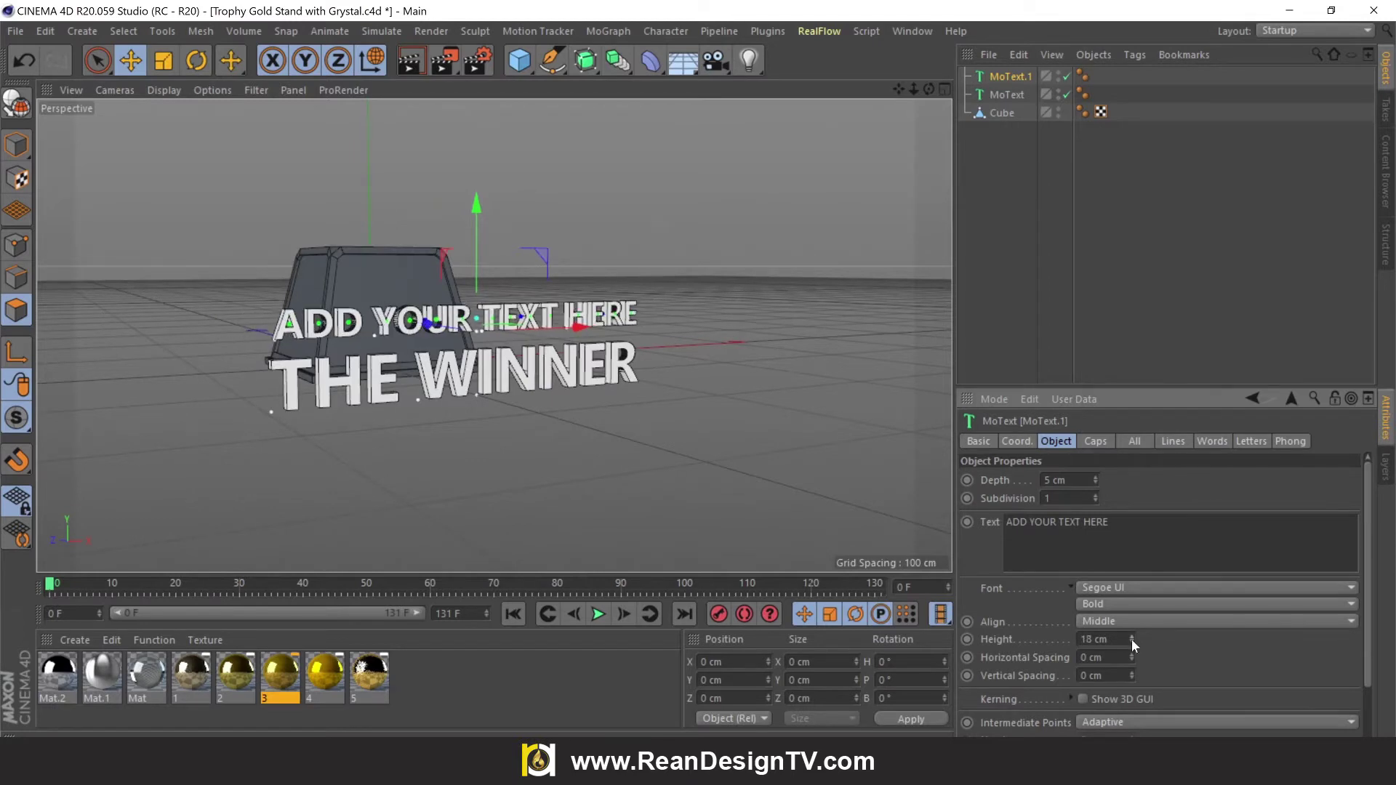
{"action": "left_click_drag", "start_coordinate": [929, 90], "coordinate": [930, 88]}
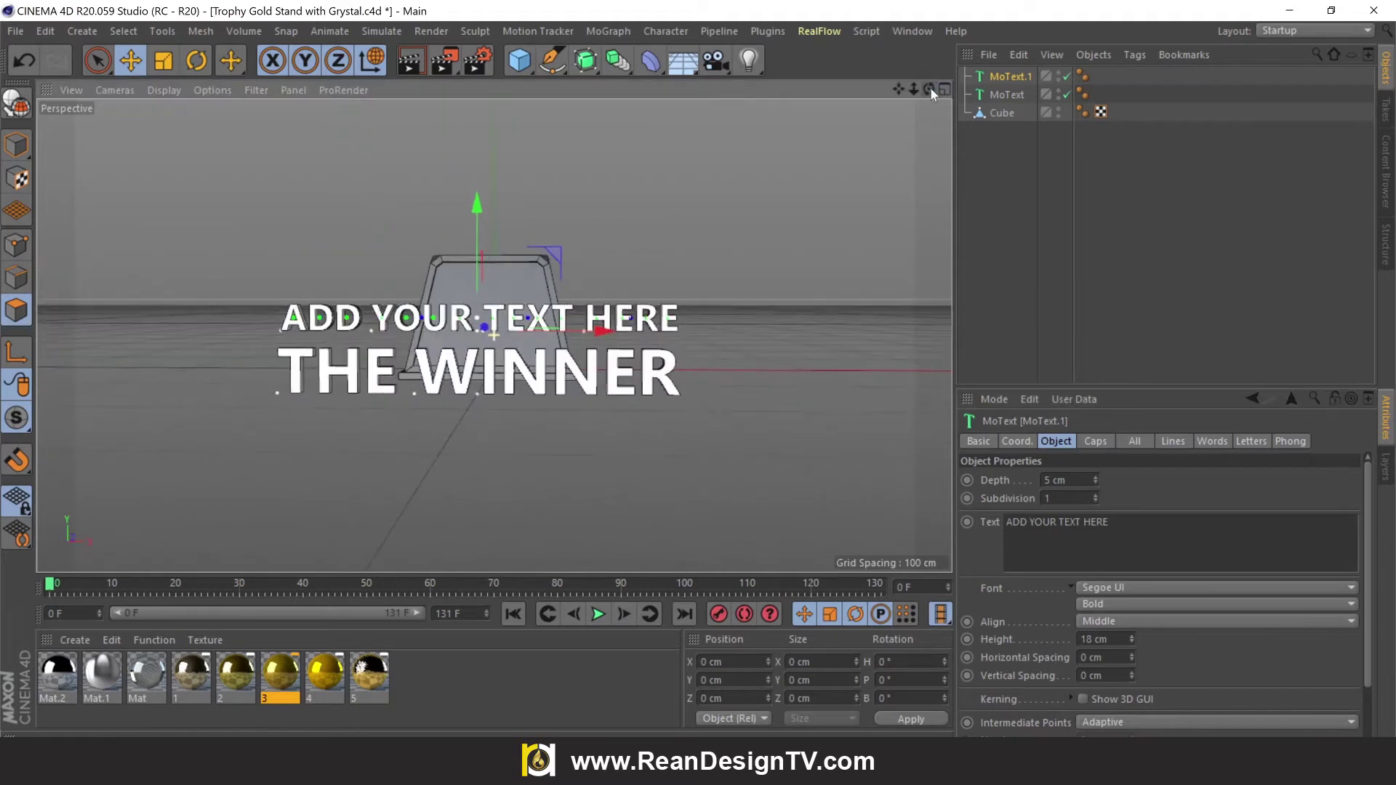
{"action": "left_click_drag", "start_coordinate": [478, 202], "coordinate": [483, 311], "text": "ctrl"}
{"action": "left_click_drag", "start_coordinate": [928, 88], "coordinate": [921, 90]}
{"action": "scroll", "coordinate": [659, 439], "scroll_direction": "up", "scroll_amount": 3}
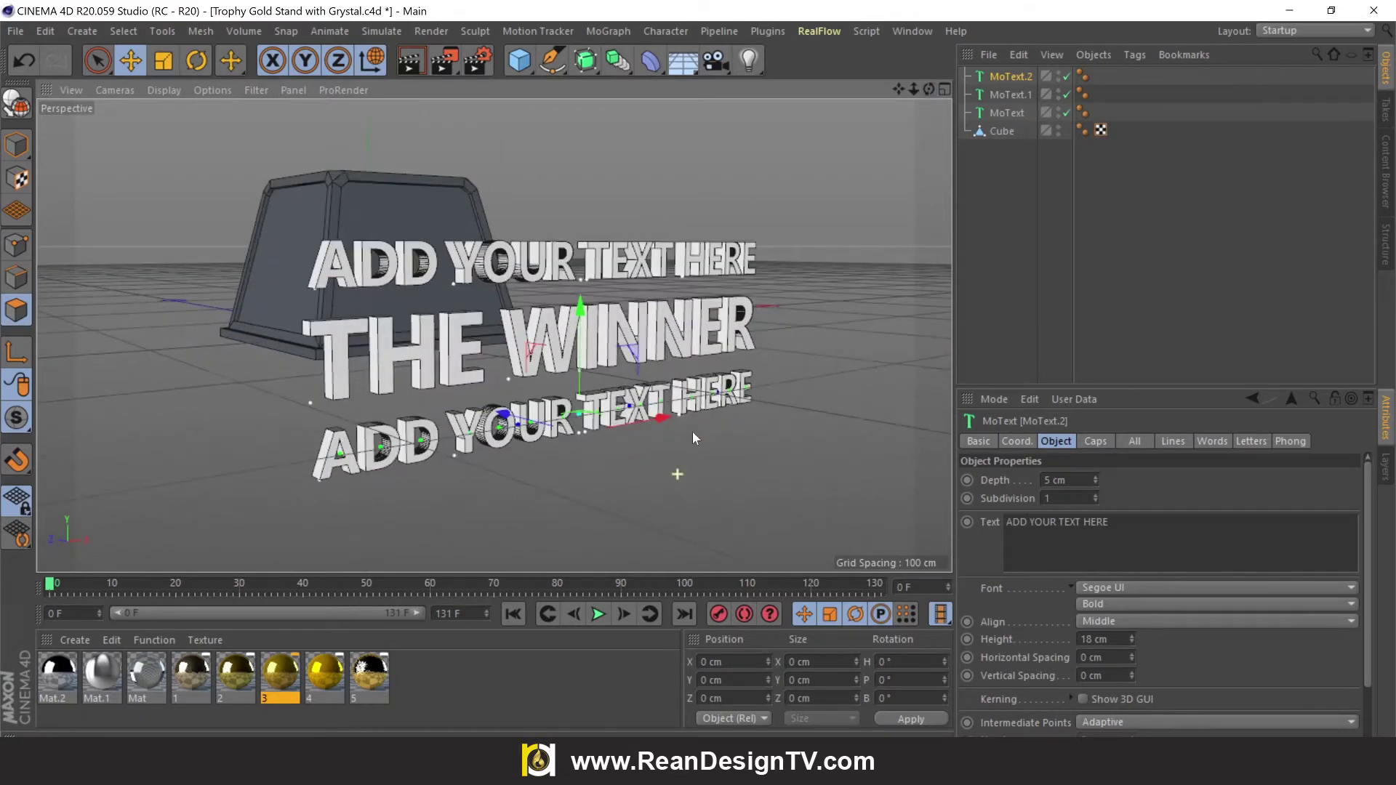
Step: Group the three MoText objects under a single Null
{"action": "left_click", "coordinate": [1002, 114]}
{"action": "left_click", "coordinate": [1008, 74], "text": "shift"}
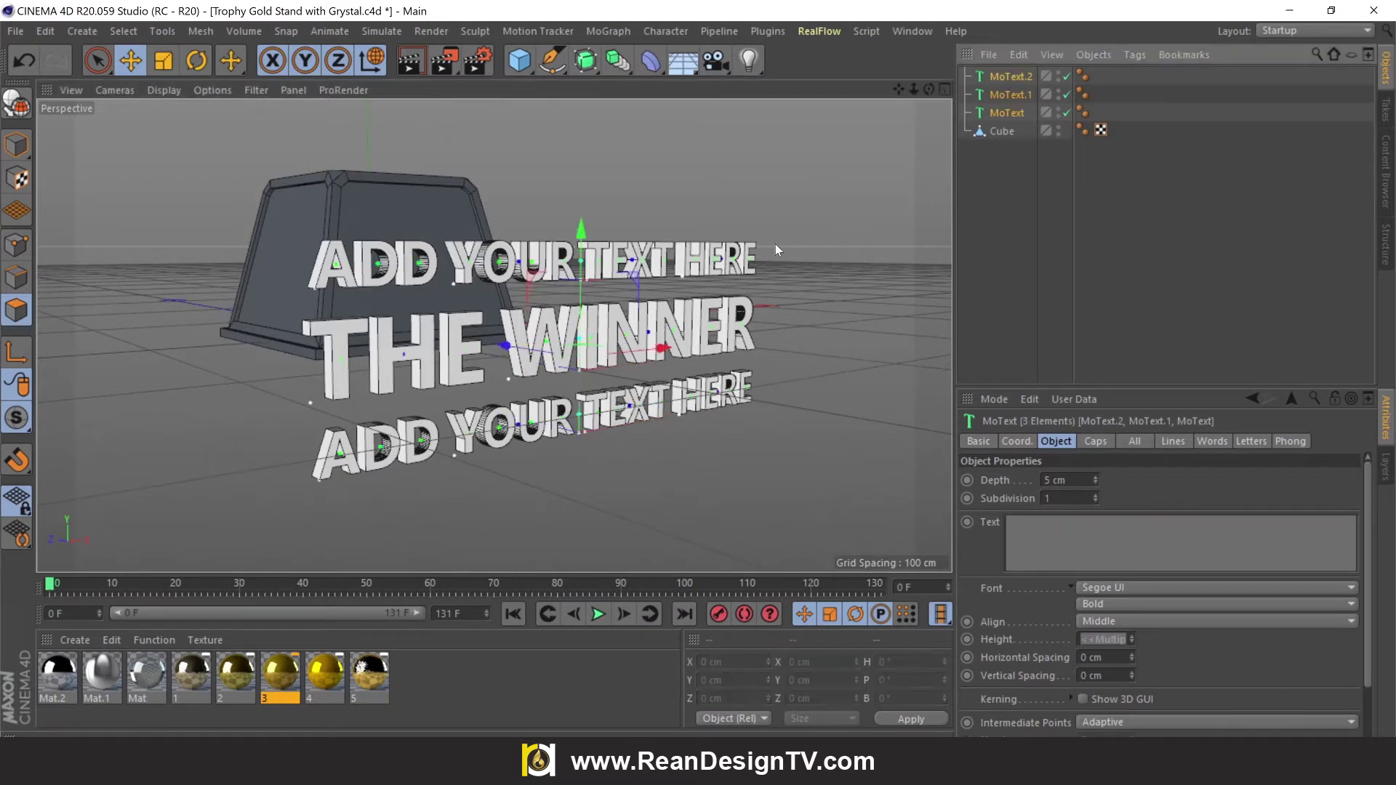
{"action": "right_click", "coordinate": [992, 112]}
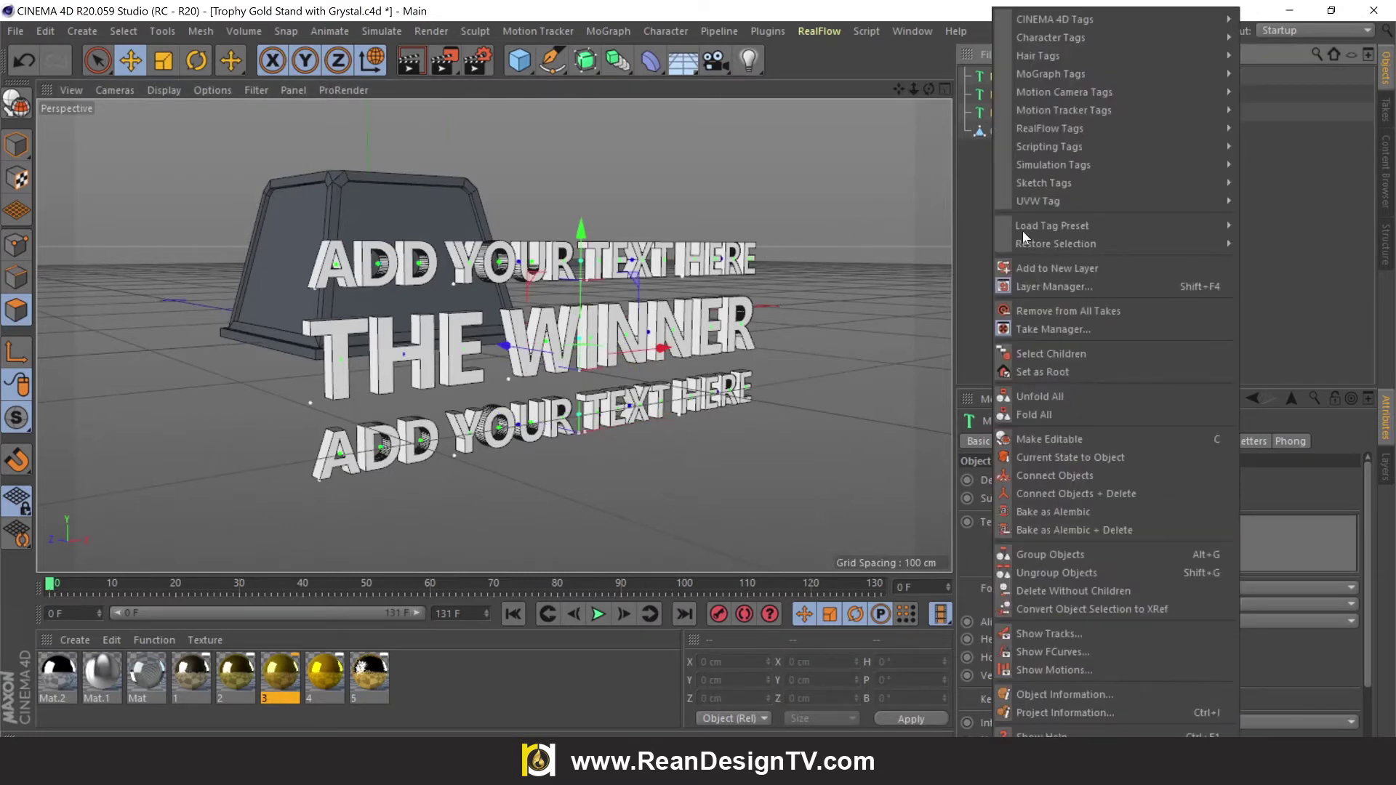
{"action": "left_click", "coordinate": [1058, 552]}
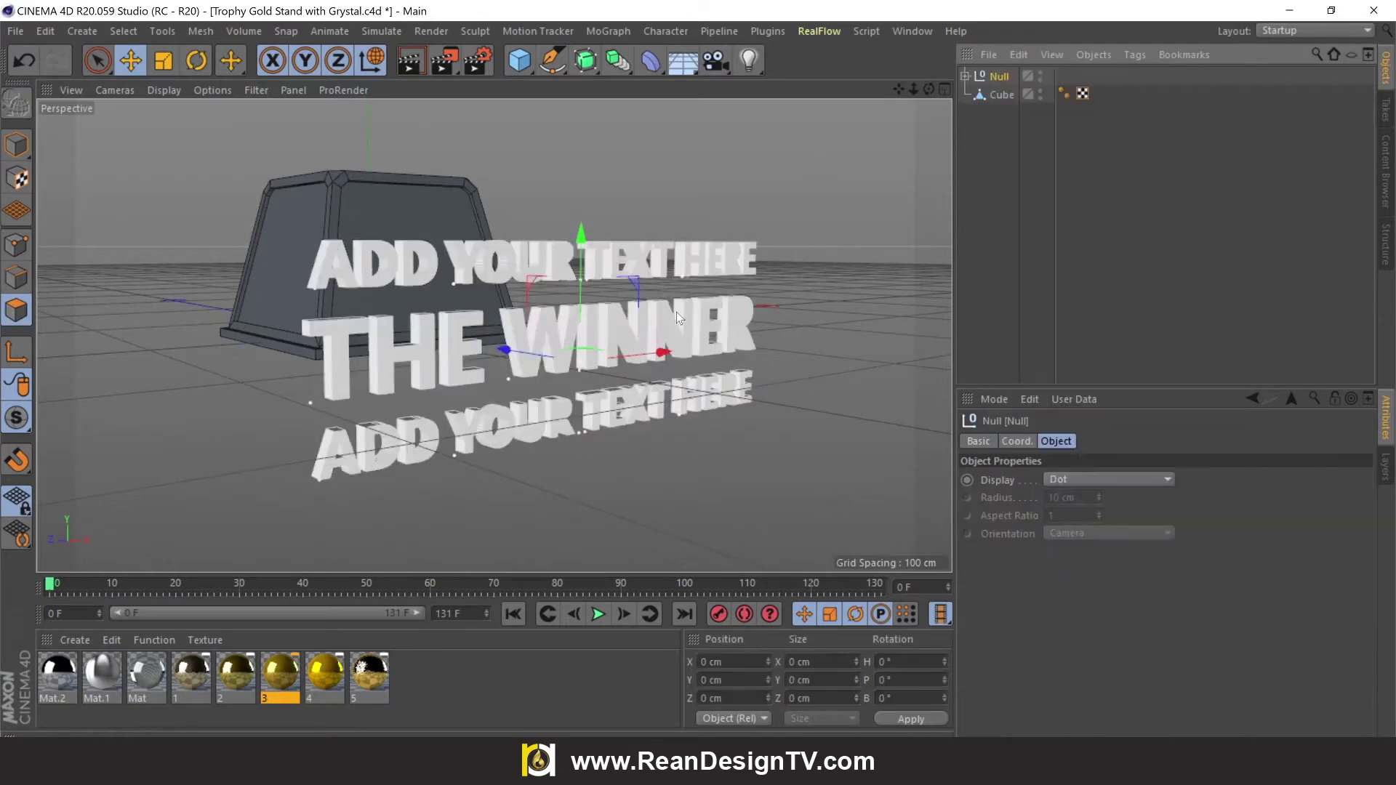
Step: Scale the text group to half size and move it up in front of the stand
{"action": "key", "text": "t"}
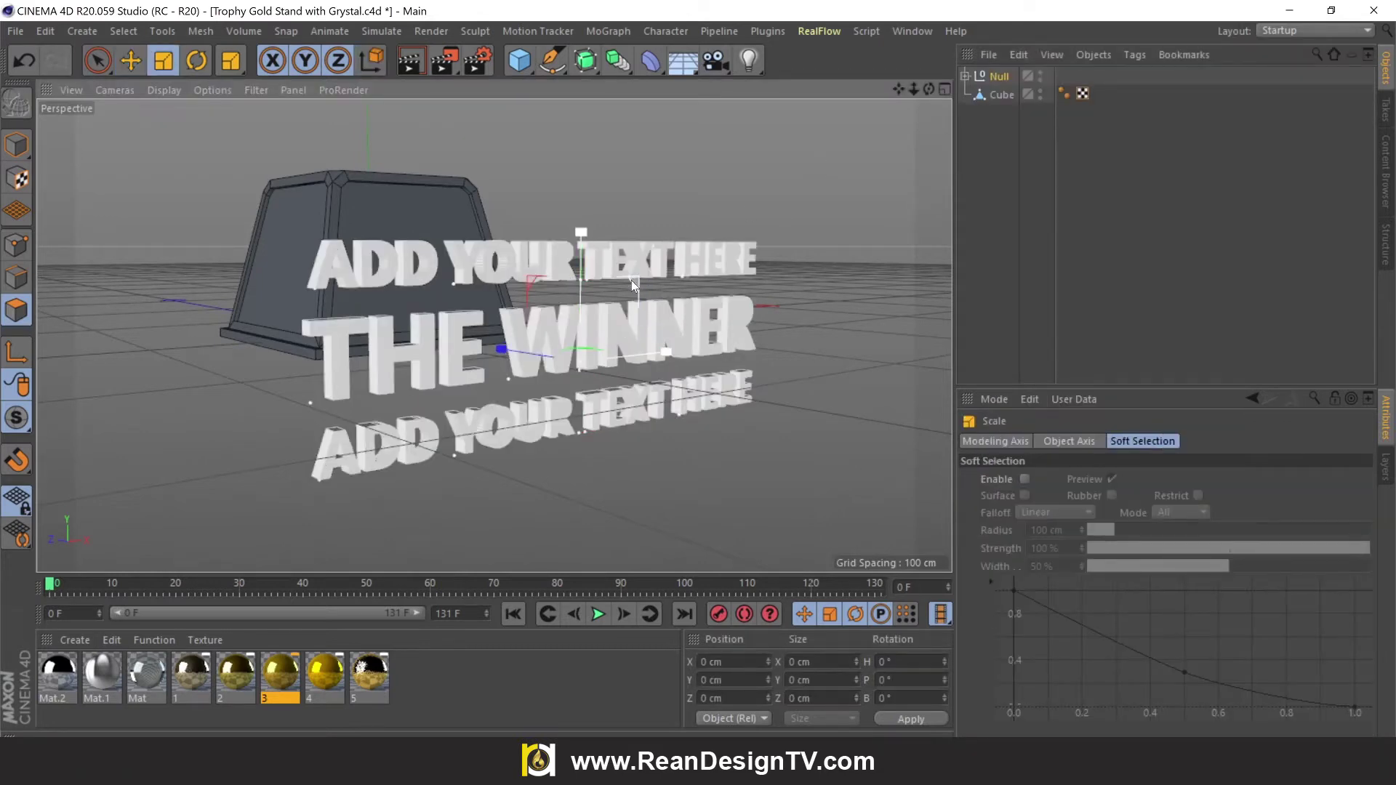
{"action": "left_click_drag", "start_coordinate": [631, 281], "coordinate": [608, 328]}
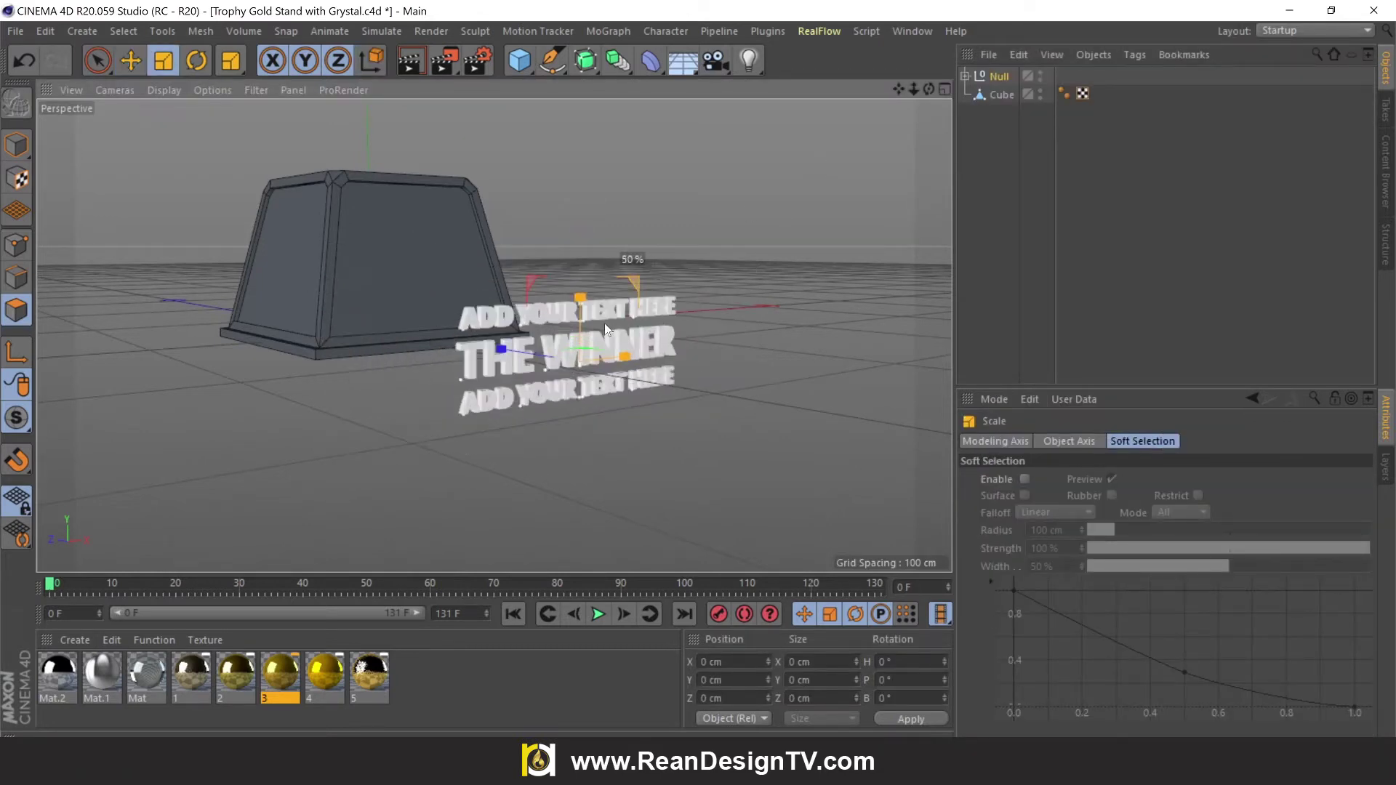
{"action": "key", "text": "e"}
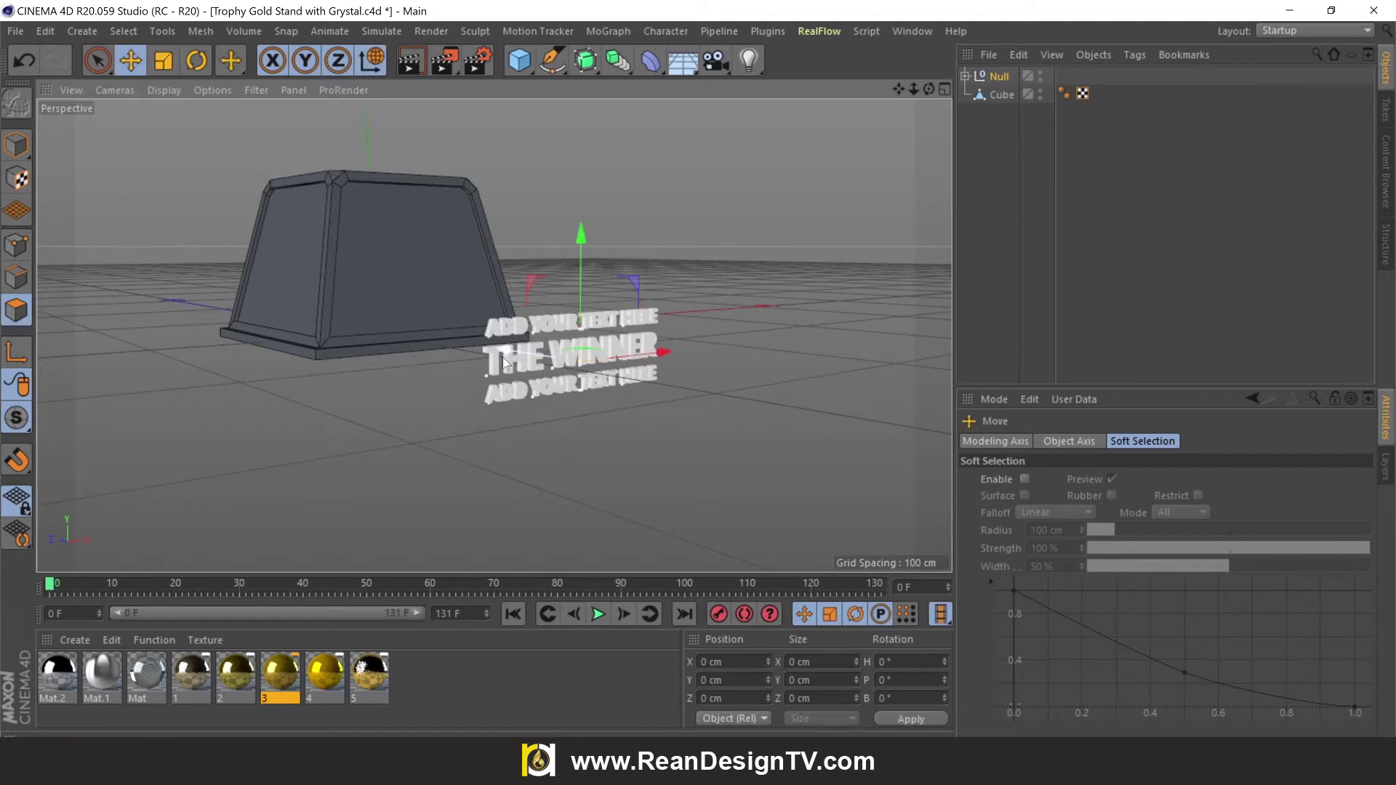
{"action": "left_click_drag", "start_coordinate": [503, 364], "coordinate": [353, 346]}
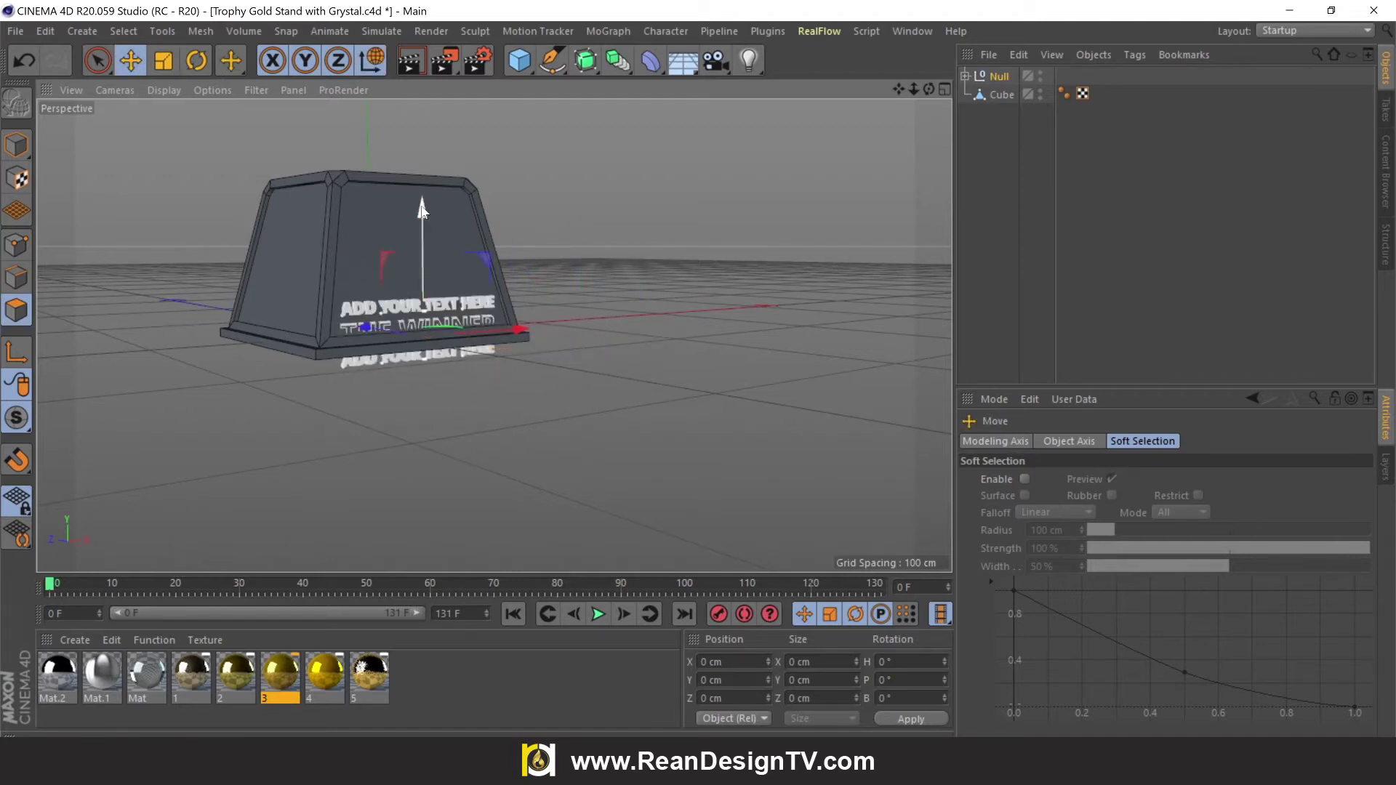
{"action": "left_click_drag", "start_coordinate": [421, 211], "coordinate": [421, 146]}
{"action": "scroll", "coordinate": [420, 146], "scroll_direction": "up", "scroll_amount": 3}
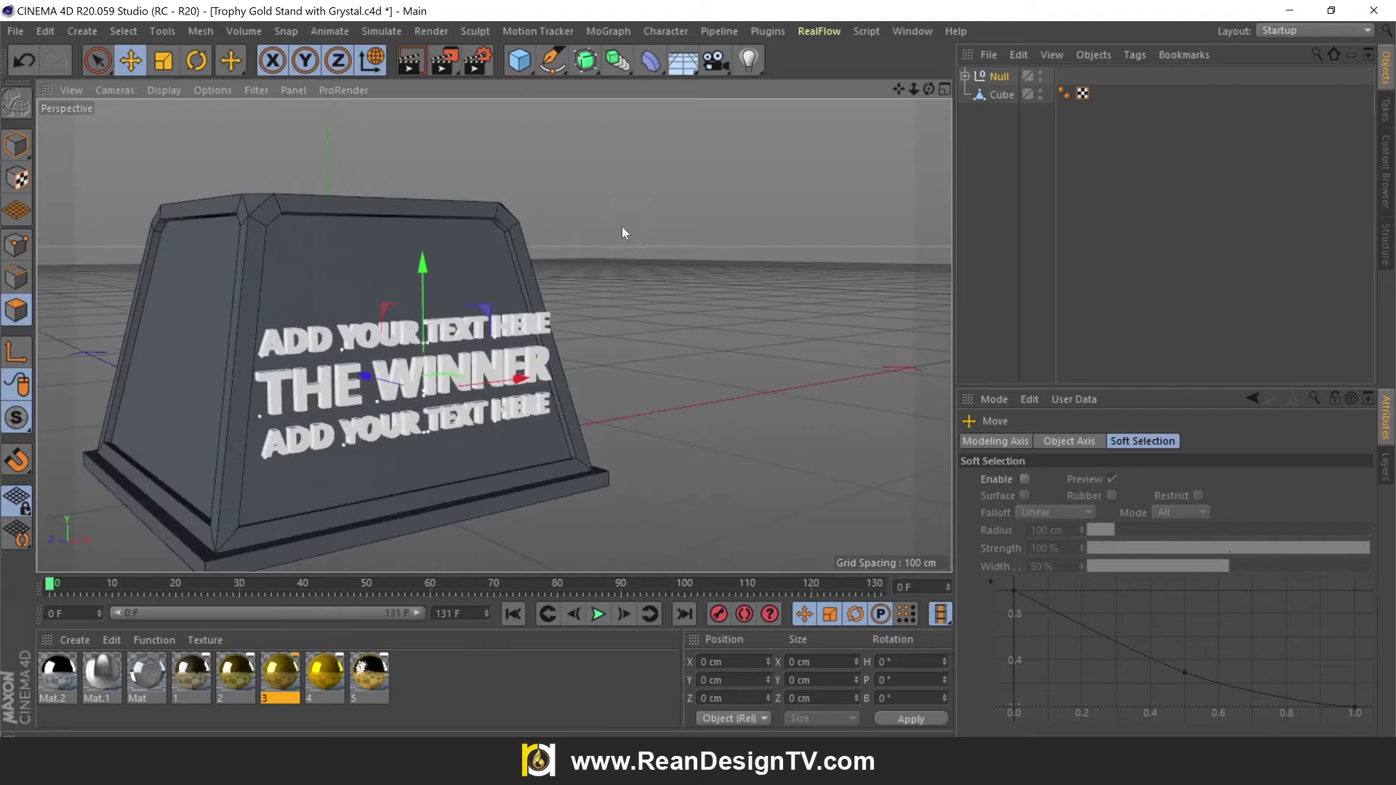
Step: Shrink the text group slightly more and push it against the stand's front face
{"action": "left_click_drag", "start_coordinate": [937, 89], "coordinate": [477, 376]}
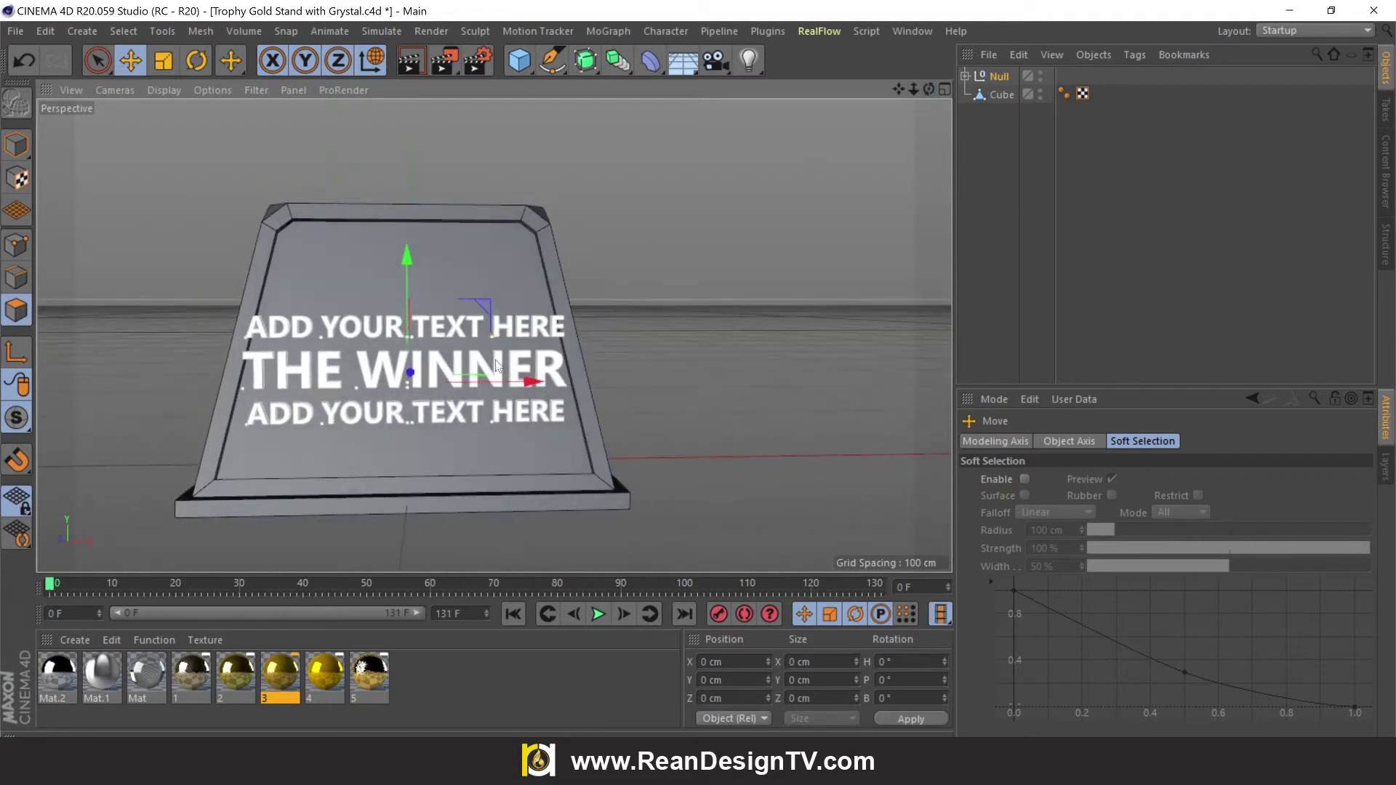
{"action": "key", "text": "t"}
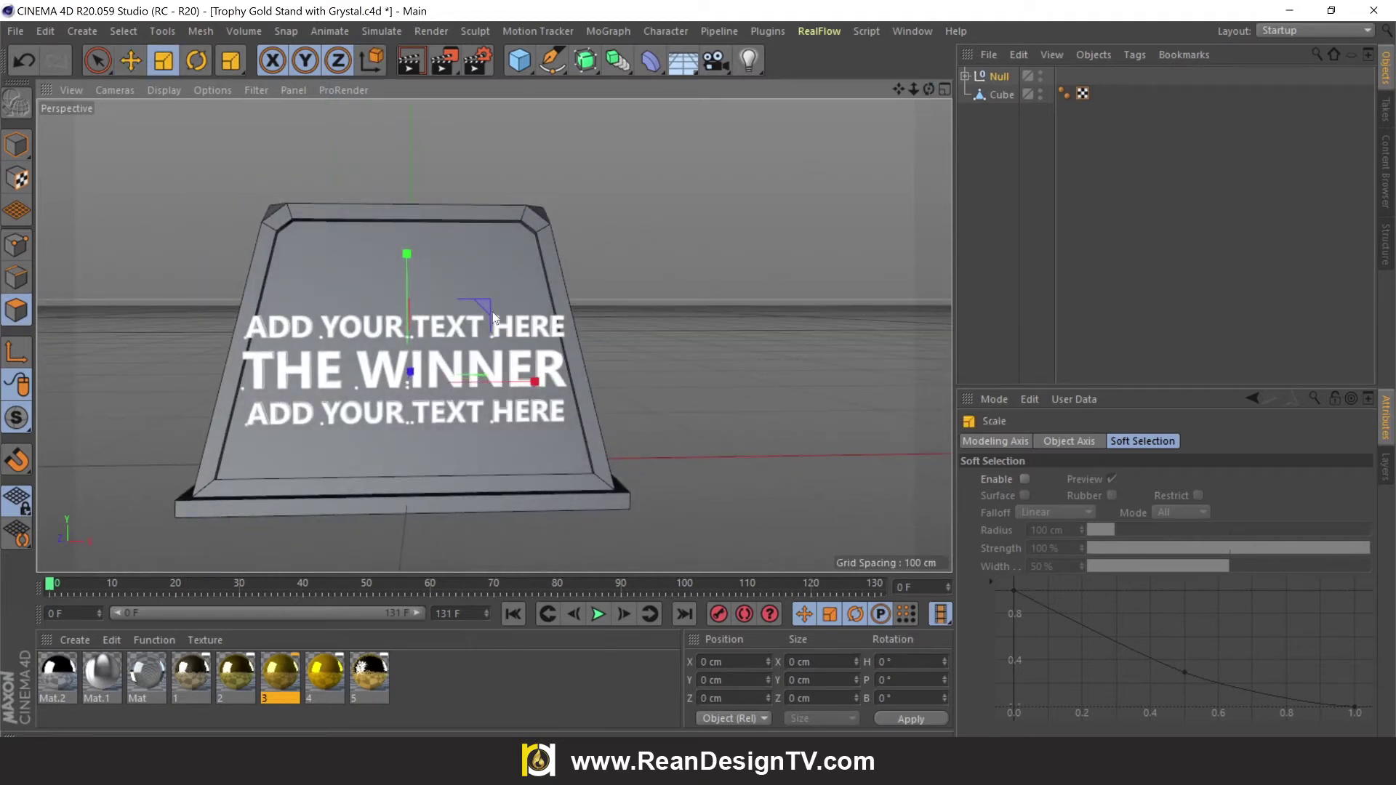
{"action": "left_click_drag", "start_coordinate": [482, 304], "coordinate": [473, 307]}
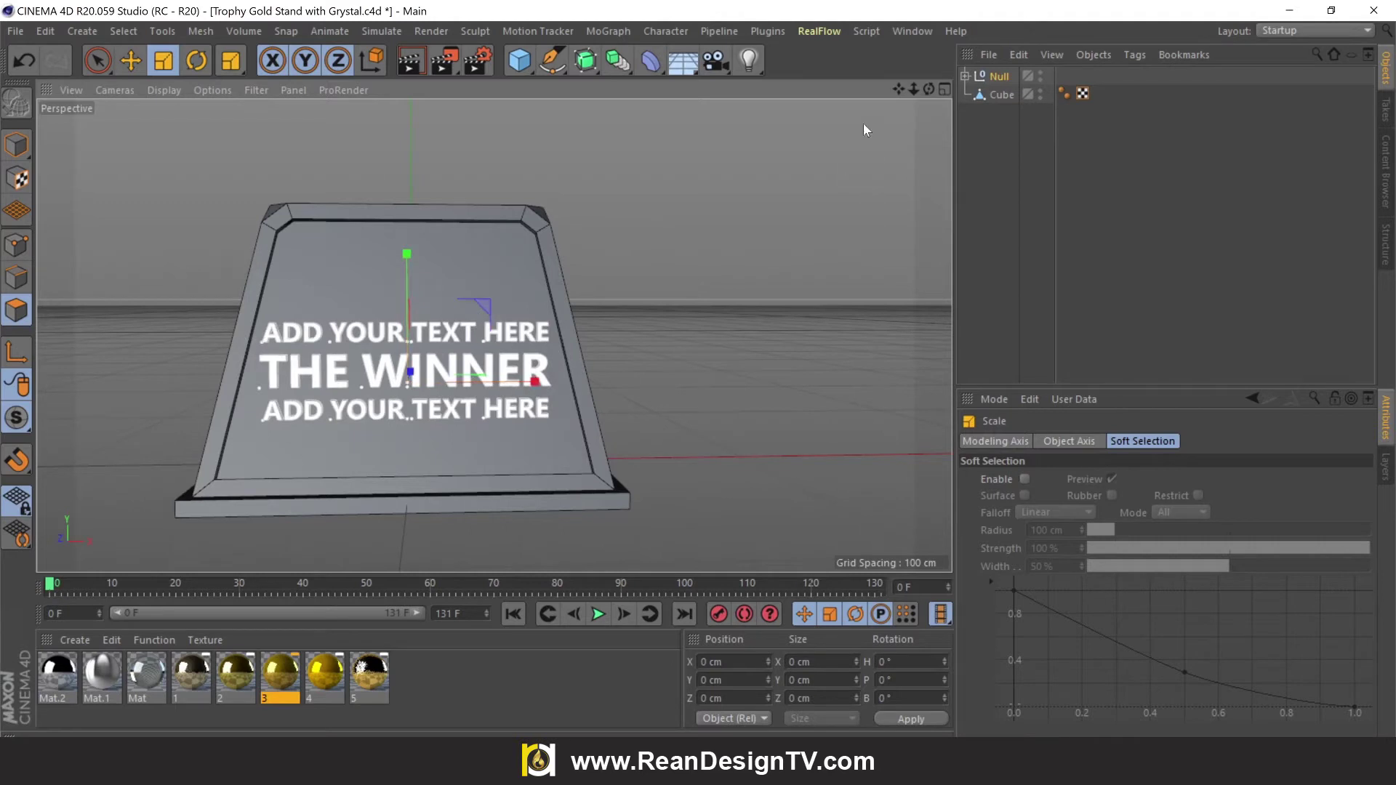
{"action": "left_click_drag", "start_coordinate": [929, 89], "coordinate": [933, 87]}
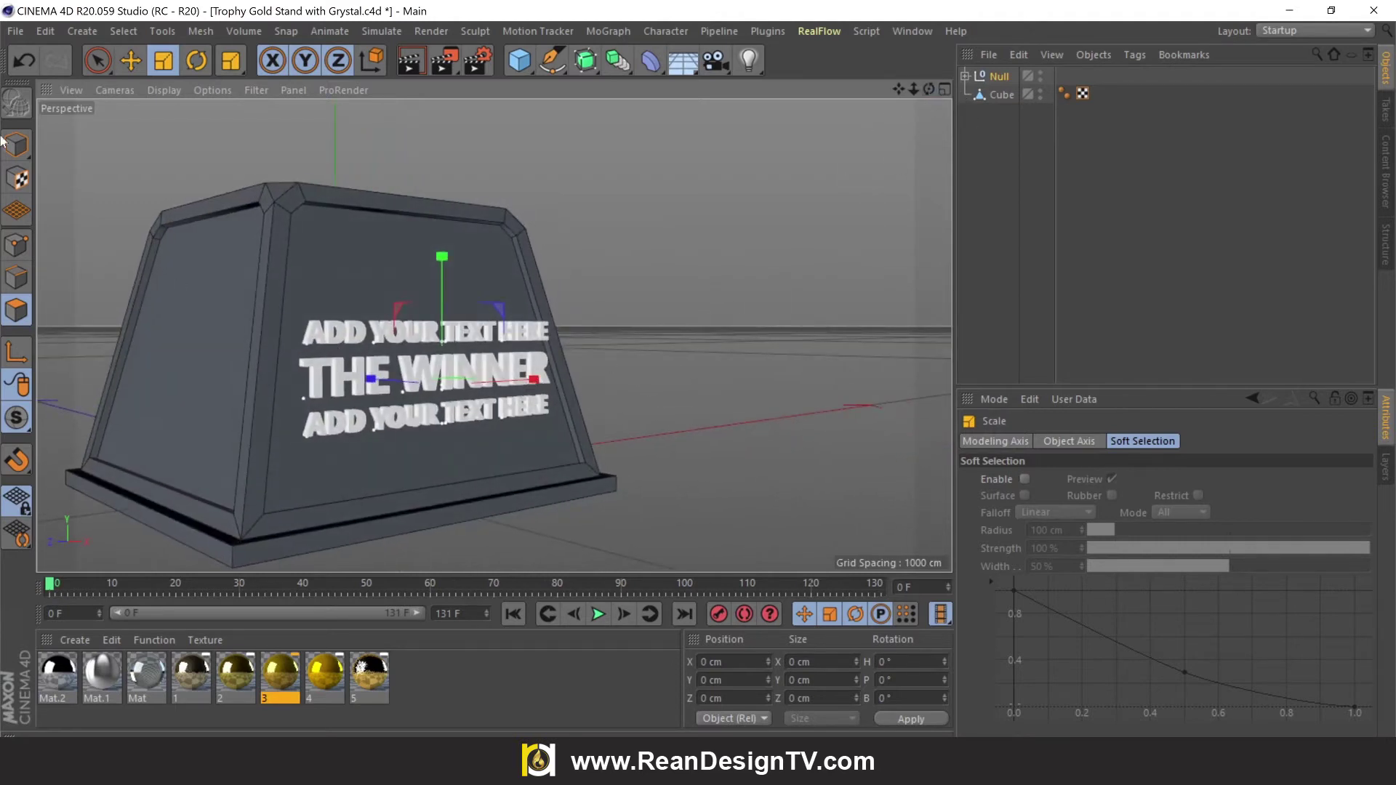
{"action": "key", "text": "e"}
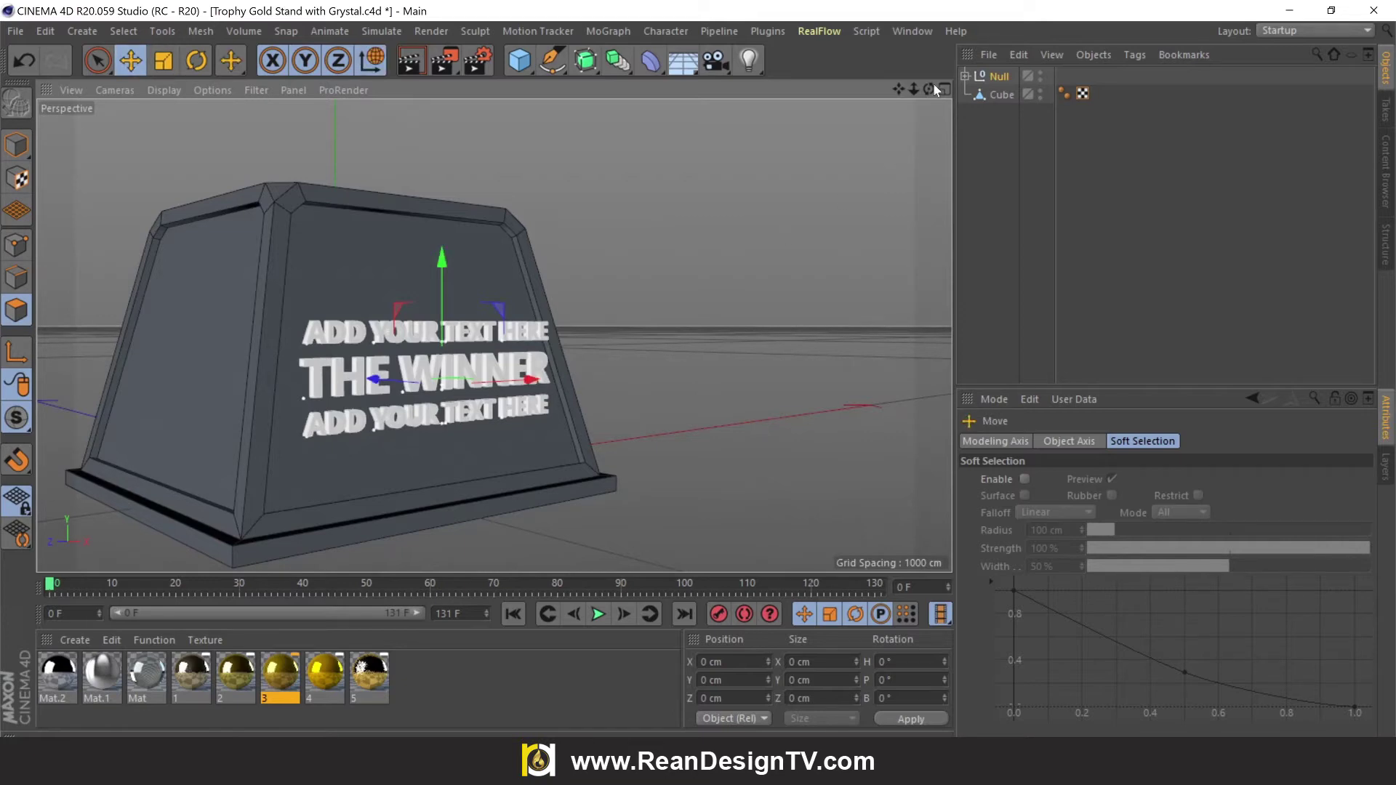
{"action": "left_click_drag", "start_coordinate": [936, 89], "coordinate": [465, 362]}
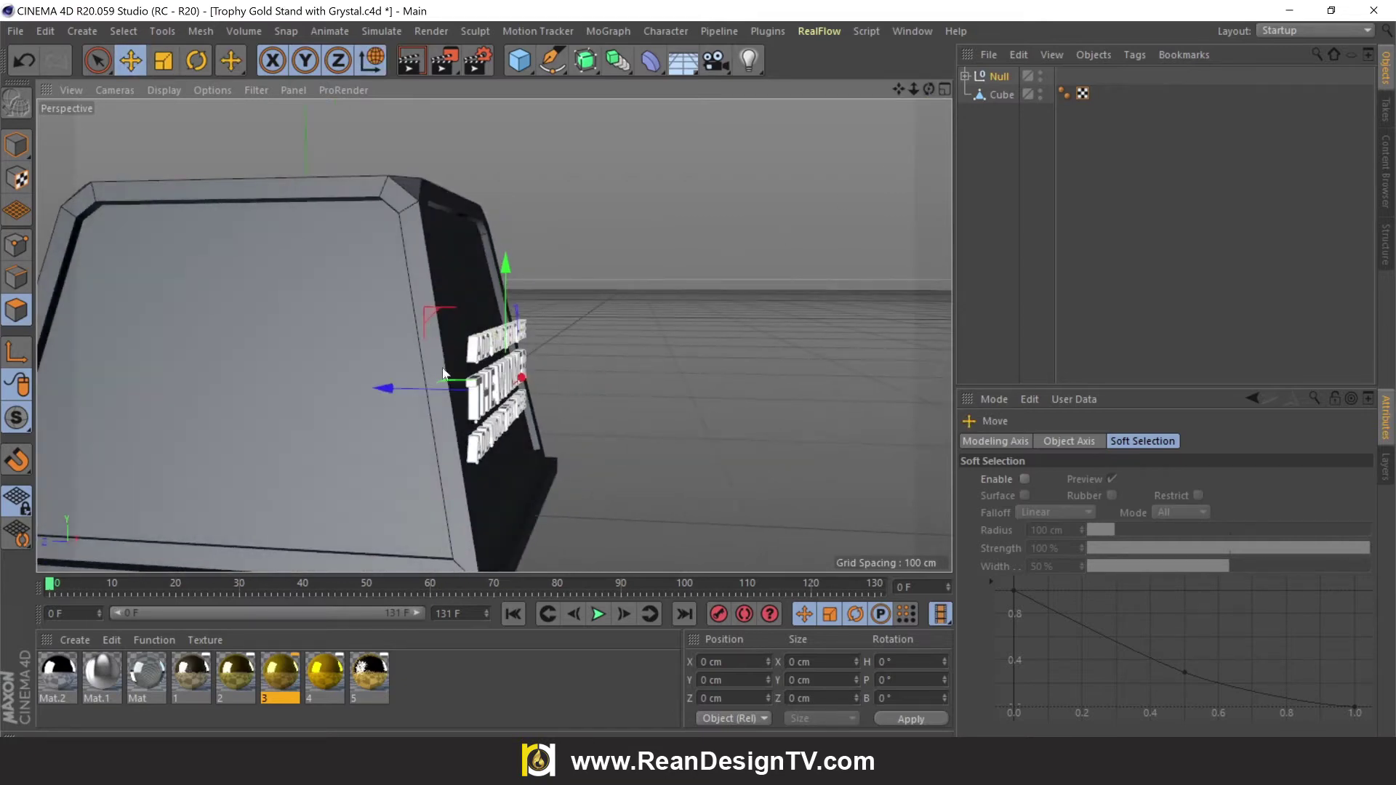
{"action": "mouse_move", "coordinate": [382, 389]}
{"action": "left_mouse_down"}
{"action": "mouse_move", "coordinate": [361, 393]}
{"action": "mouse_move", "coordinate": [381, 381]}
{"action": "left_mouse_up"}
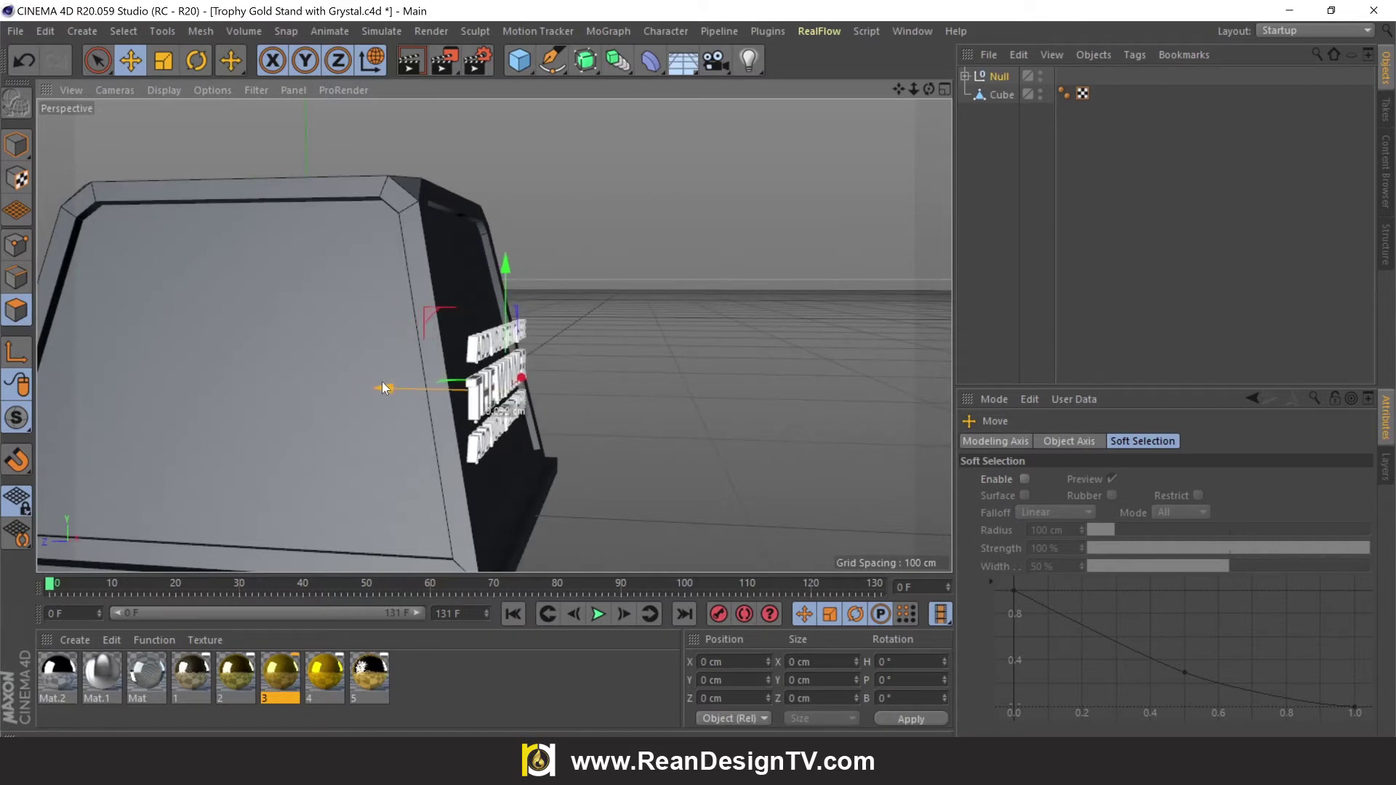
Step: In the enlarged Right view, tilt the text group to match the stand's slanted face
{"action": "left_click", "coordinate": [945, 90]}
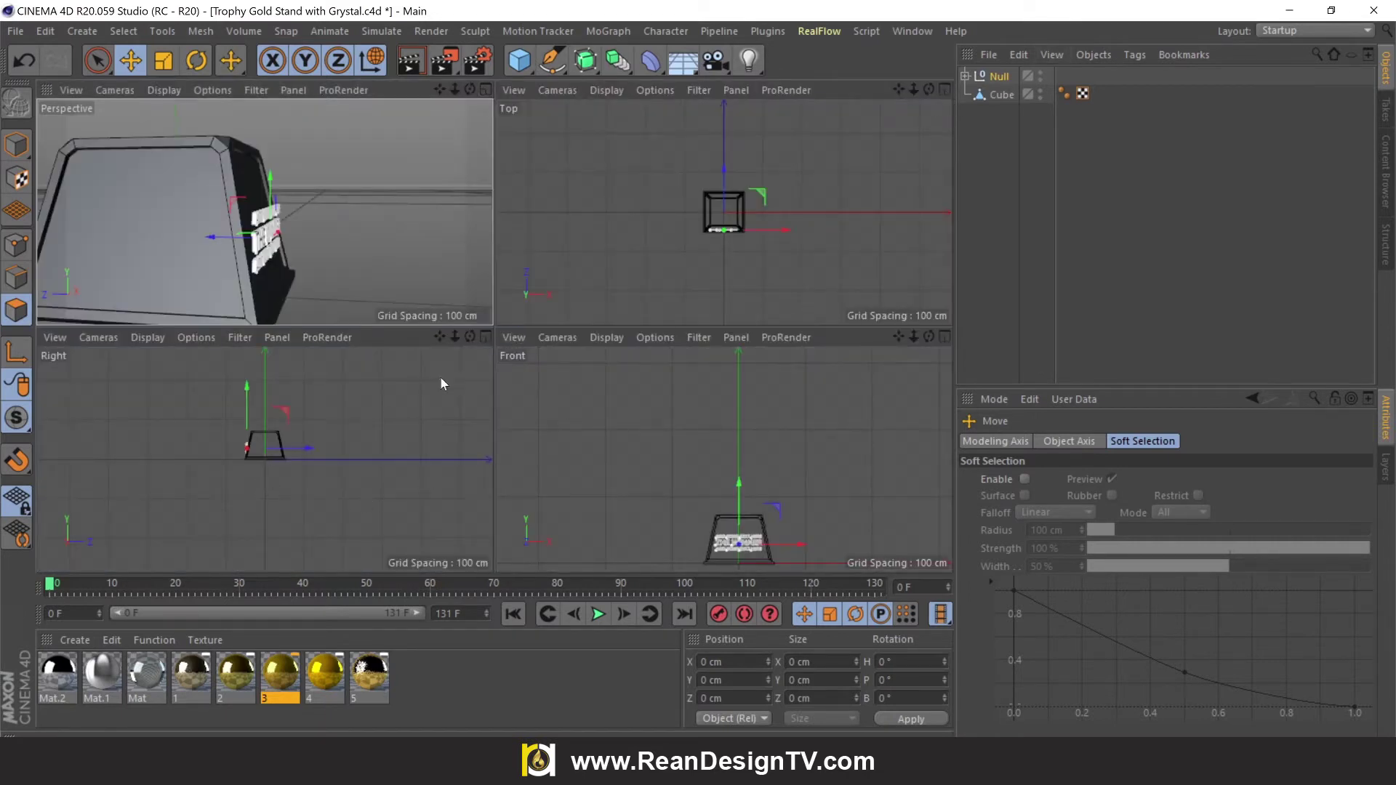
{"action": "left_click", "coordinate": [484, 337]}
{"action": "scroll", "coordinate": [454, 364], "scroll_direction": "up", "scroll_amount": 2}
{"action": "scroll", "coordinate": [460, 360], "scroll_direction": "up", "scroll_amount": 3}
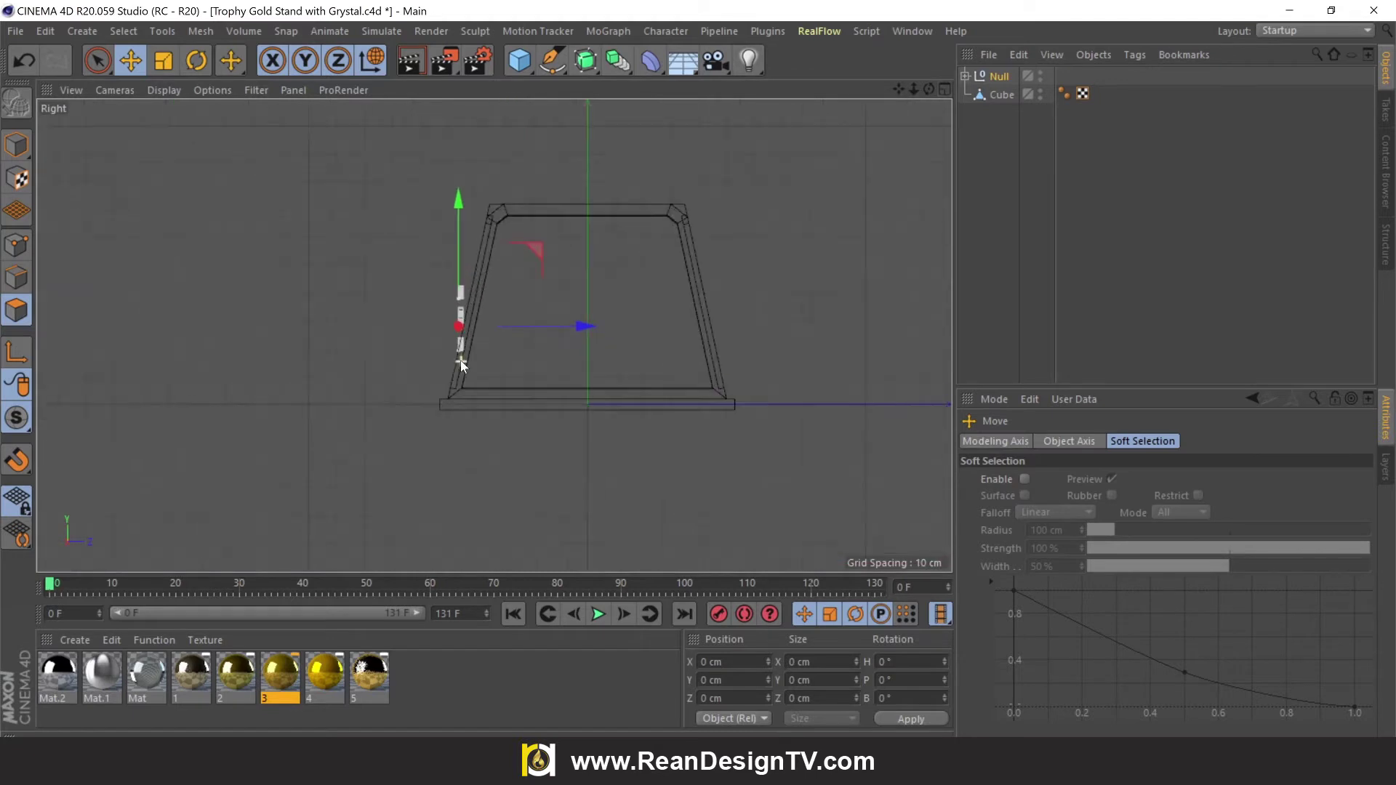
{"action": "scroll", "coordinate": [447, 371], "scroll_direction": "up", "scroll_amount": 3}
{"action": "scroll", "coordinate": [449, 371], "scroll_direction": "up", "scroll_amount": 3}
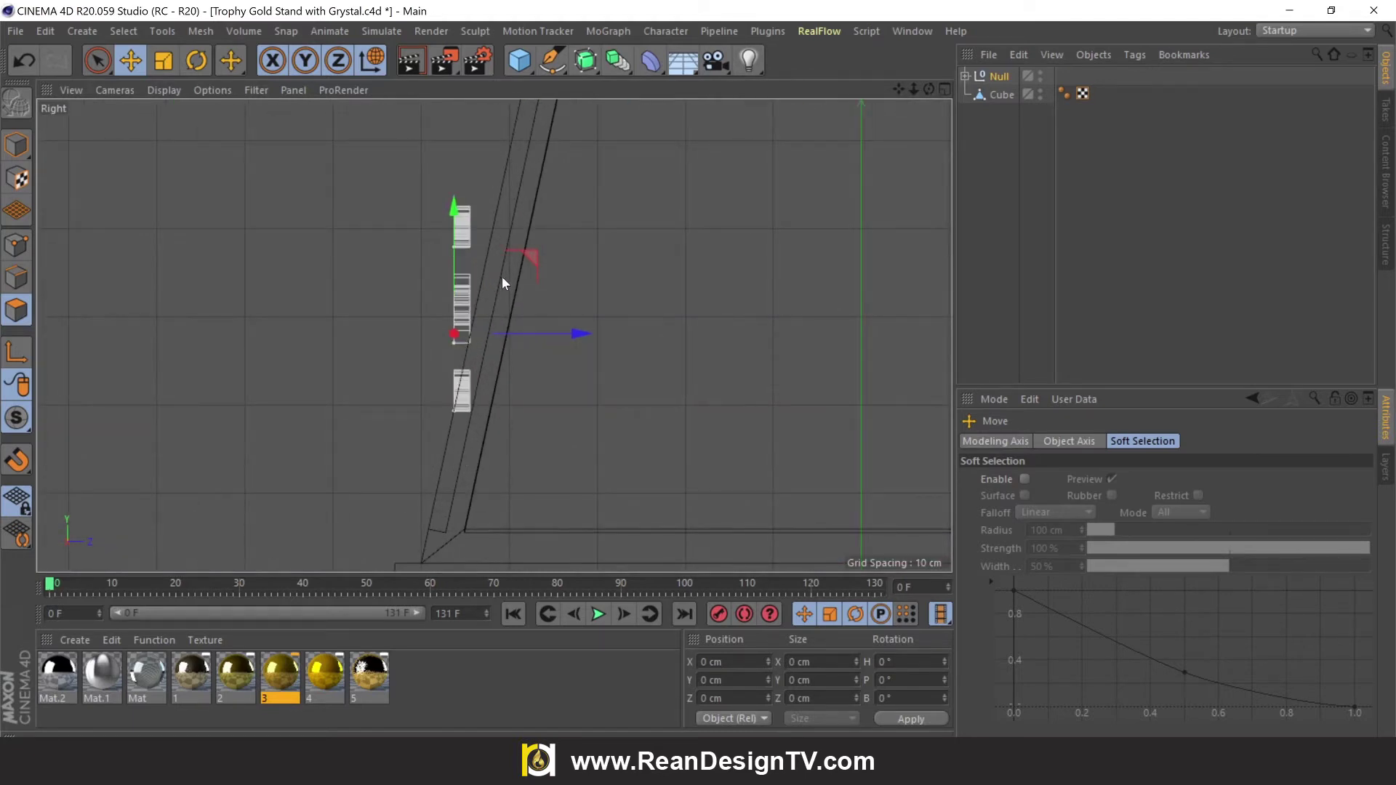
{"action": "key", "text": "r"}
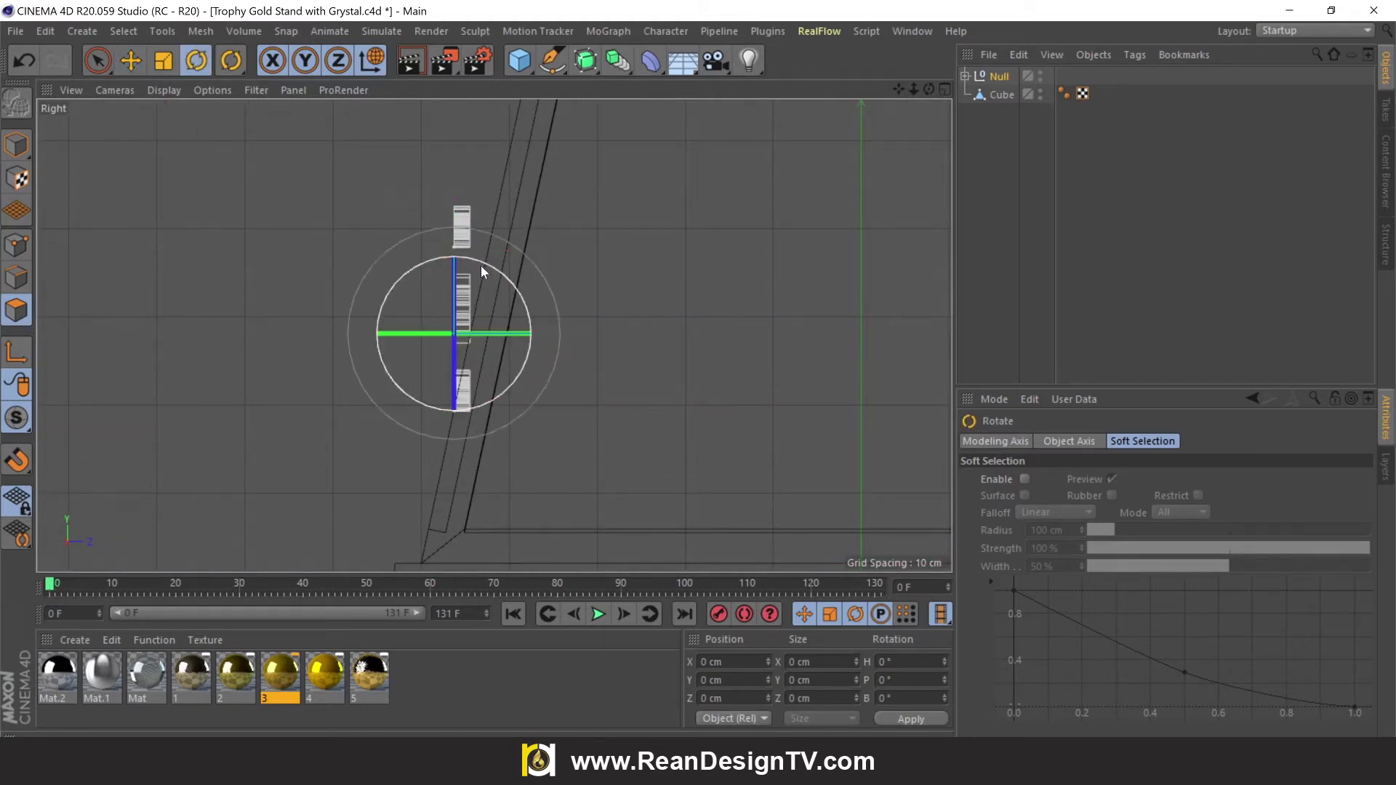
{"action": "left_click_drag", "start_coordinate": [481, 264], "coordinate": [503, 275]}
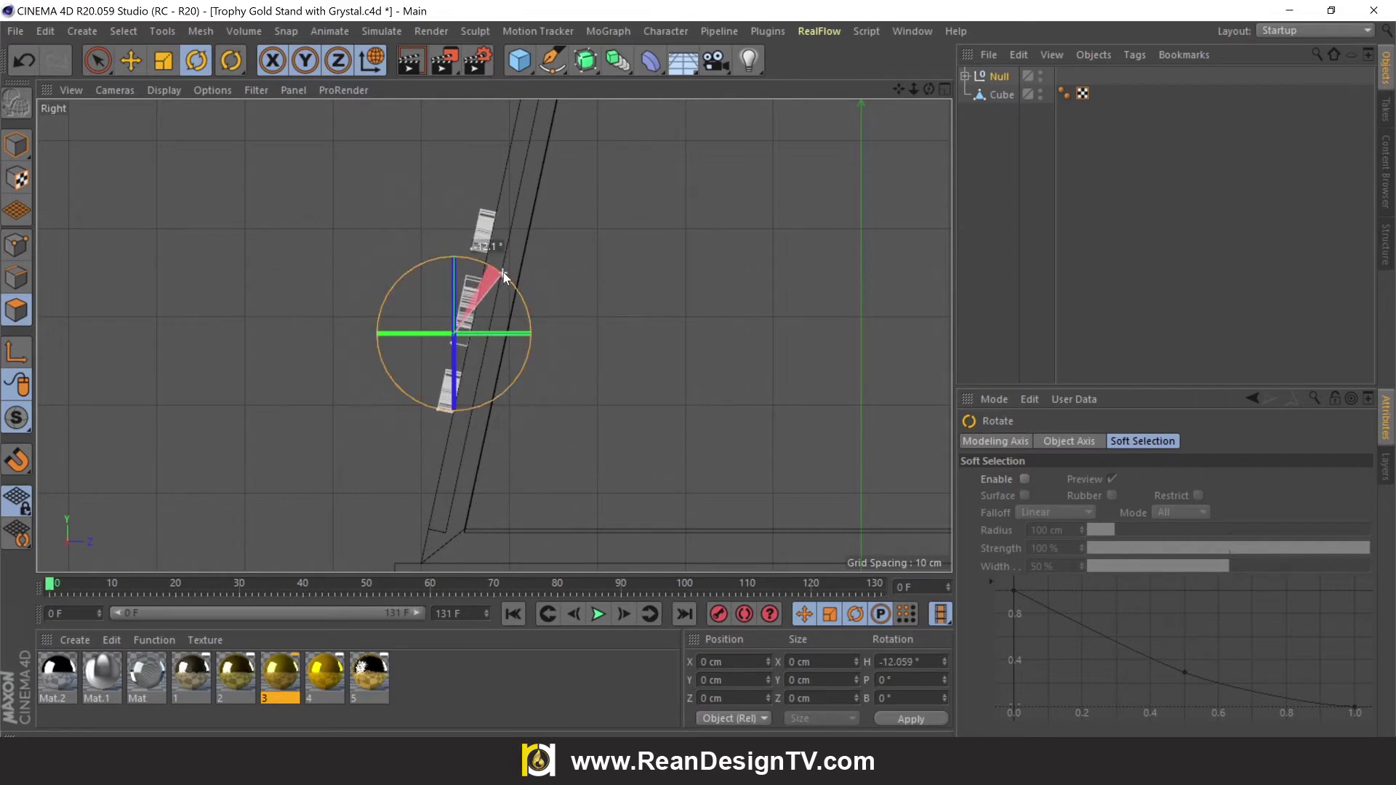
{"action": "left_click_drag", "start_coordinate": [503, 272], "coordinate": [500, 272]}
{"action": "key", "text": "ctrl+z"}
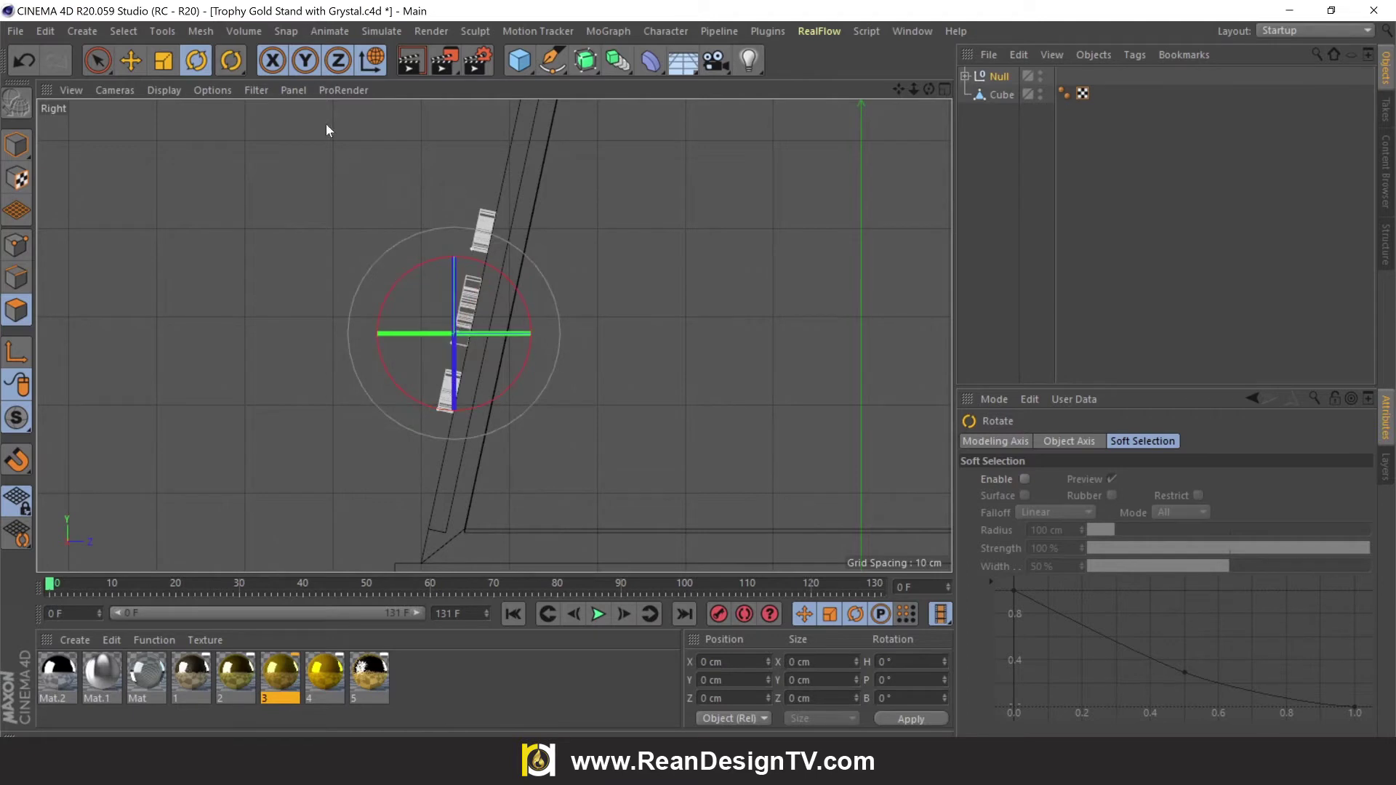
Step: Move the text along X flush onto the slanted face and return to the maximized Perspective view
{"action": "left_click", "coordinate": [144, 66]}
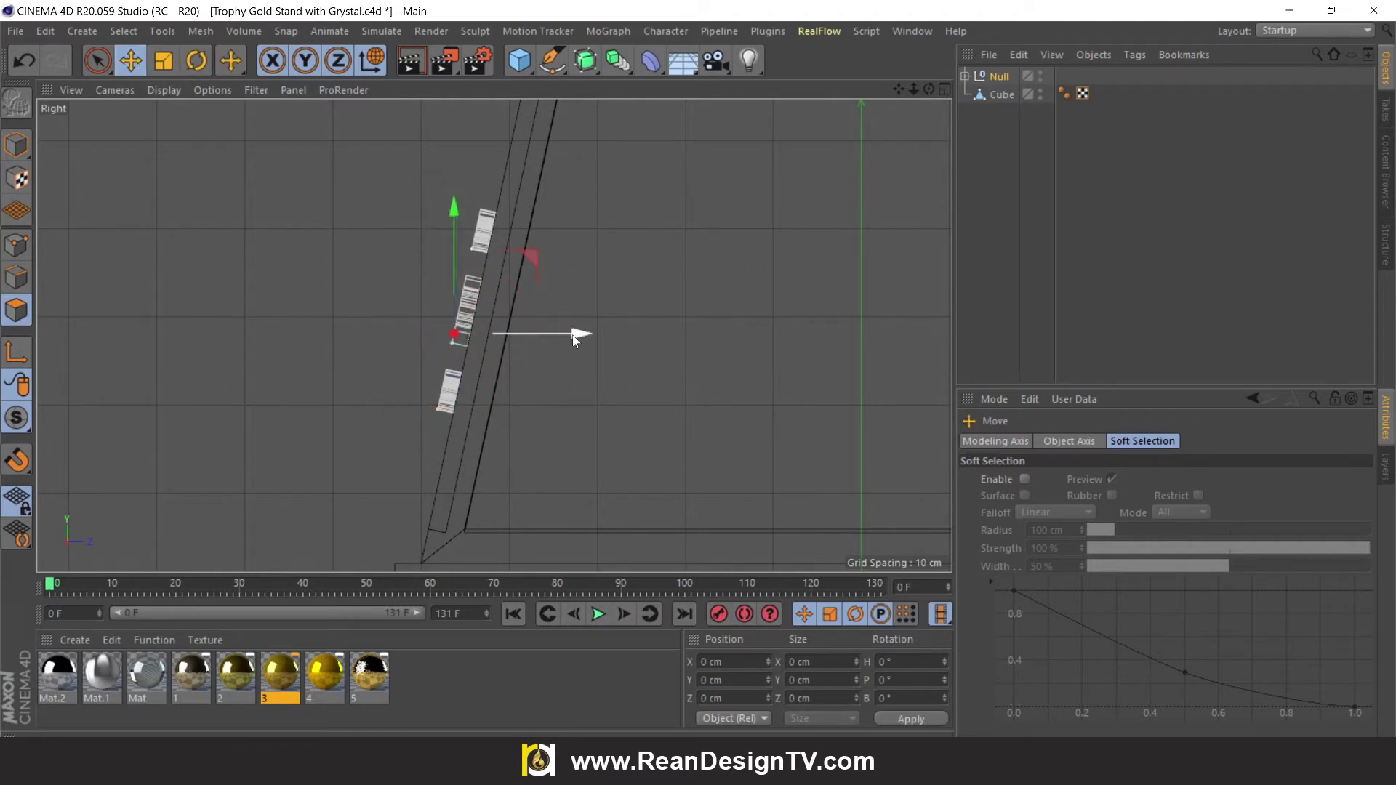
{"action": "left_click_drag", "start_coordinate": [576, 333], "coordinate": [592, 333]}
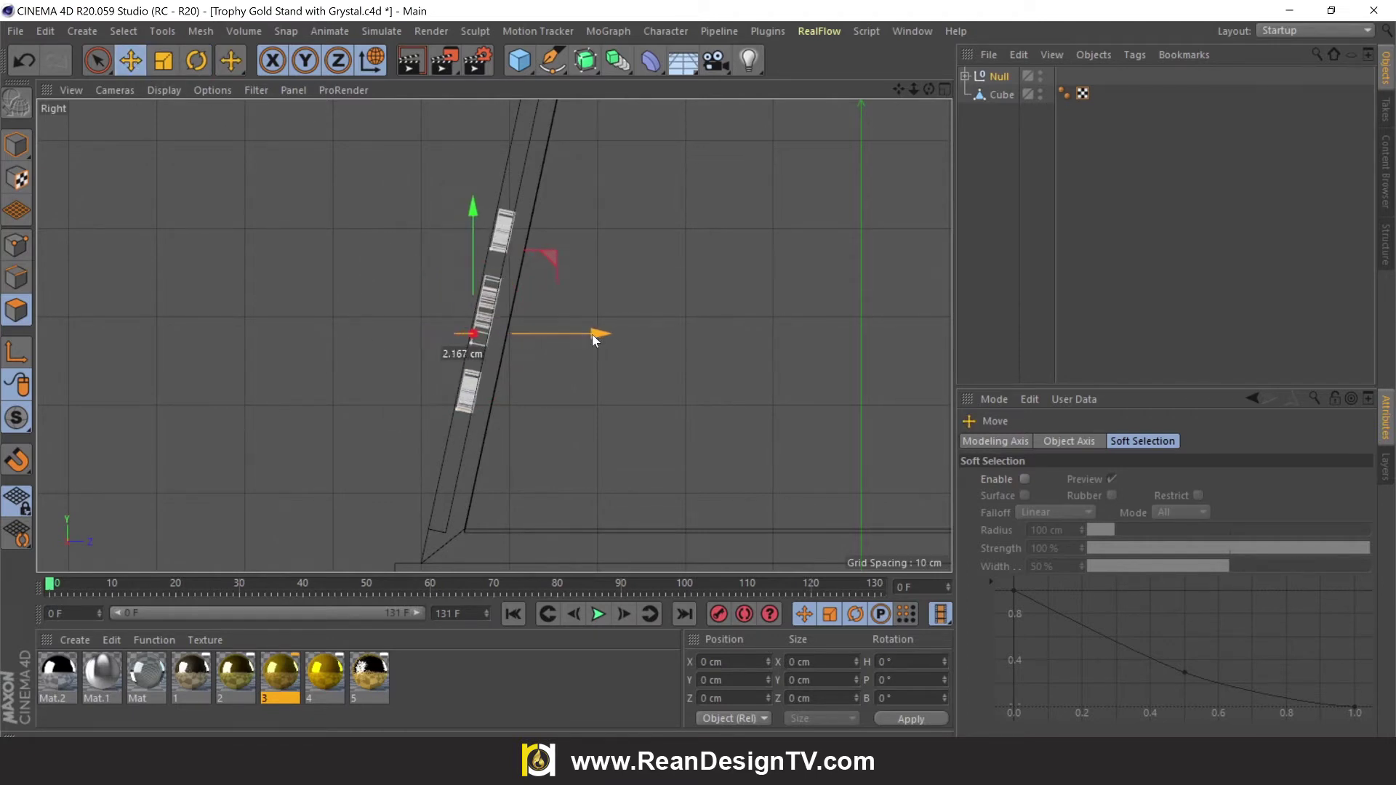
{"action": "scroll", "coordinate": [590, 335], "scroll_direction": "down", "scroll_amount": 2}
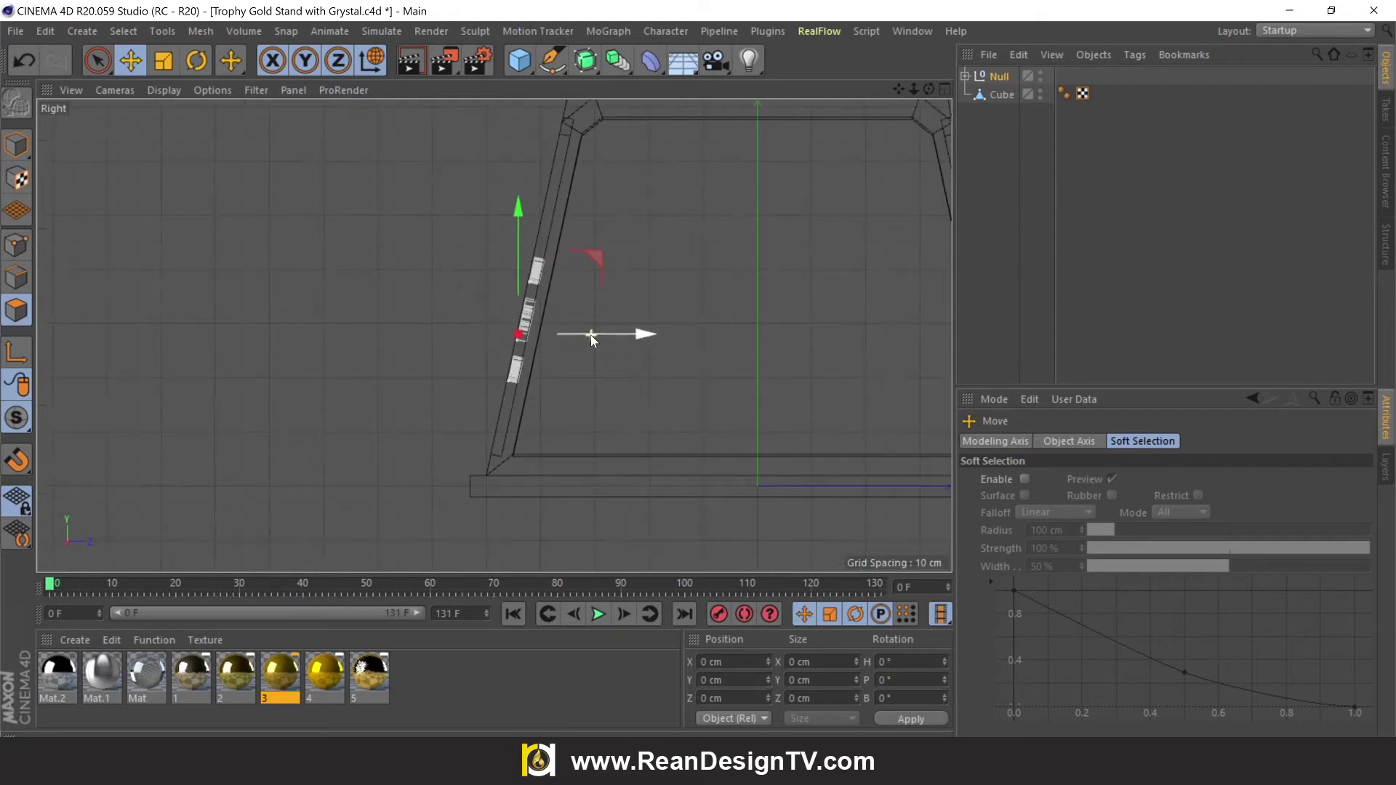
{"action": "scroll", "coordinate": [588, 334], "scroll_direction": "down", "scroll_amount": 1}
{"action": "left_click", "coordinate": [944, 89]}
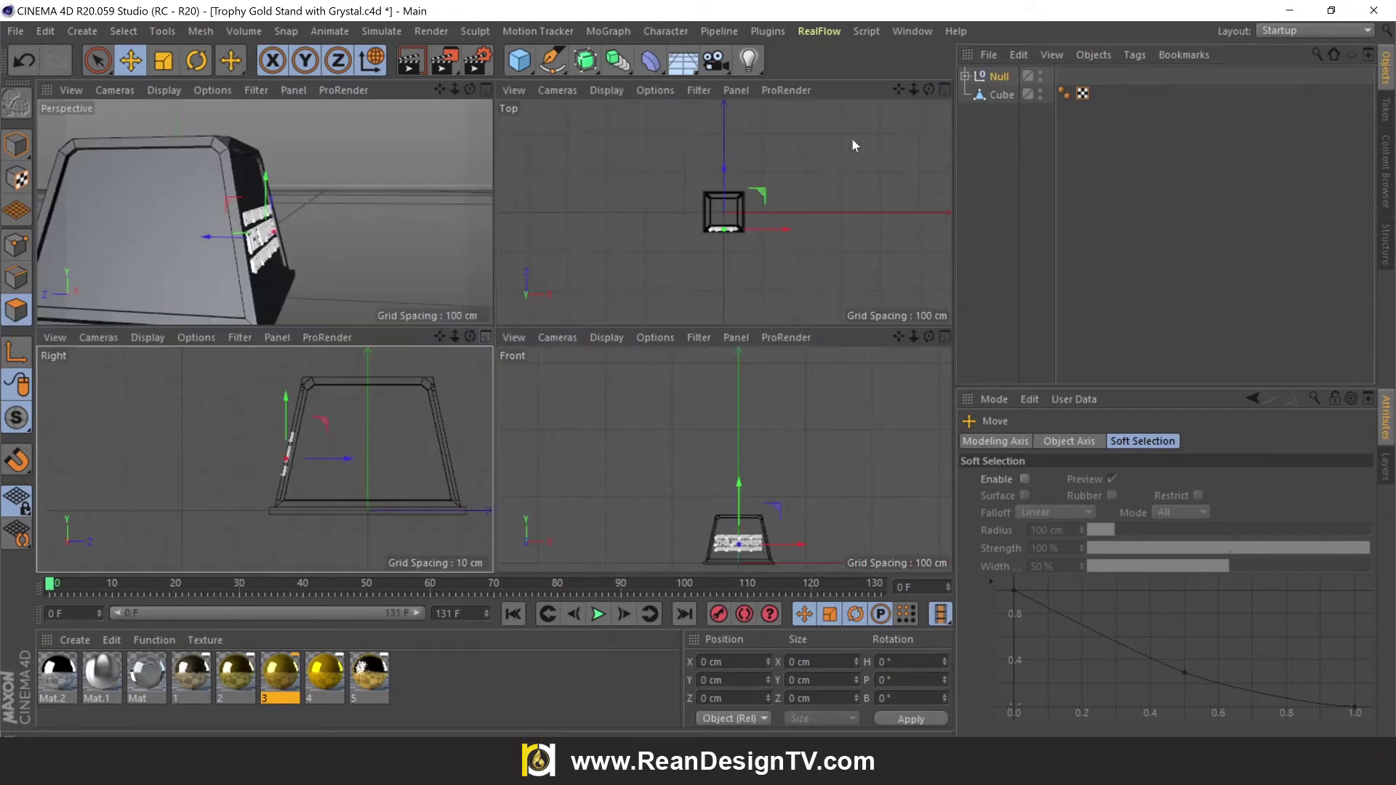
{"action": "left_click", "coordinate": [484, 89]}
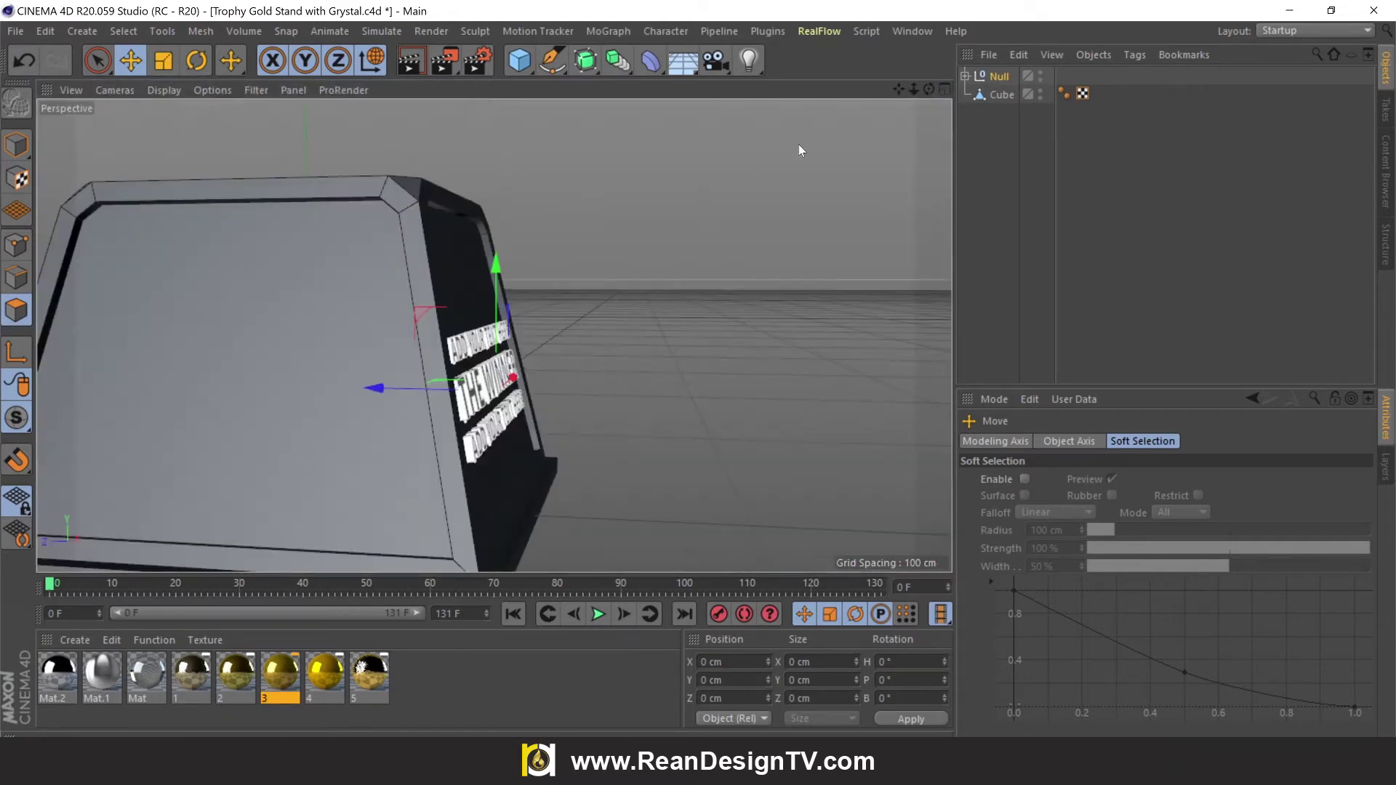
Step: Copy the text group to the left and rotate the copy 50°
{"action": "left_click_drag", "start_coordinate": [928, 89], "coordinate": [858, 91]}
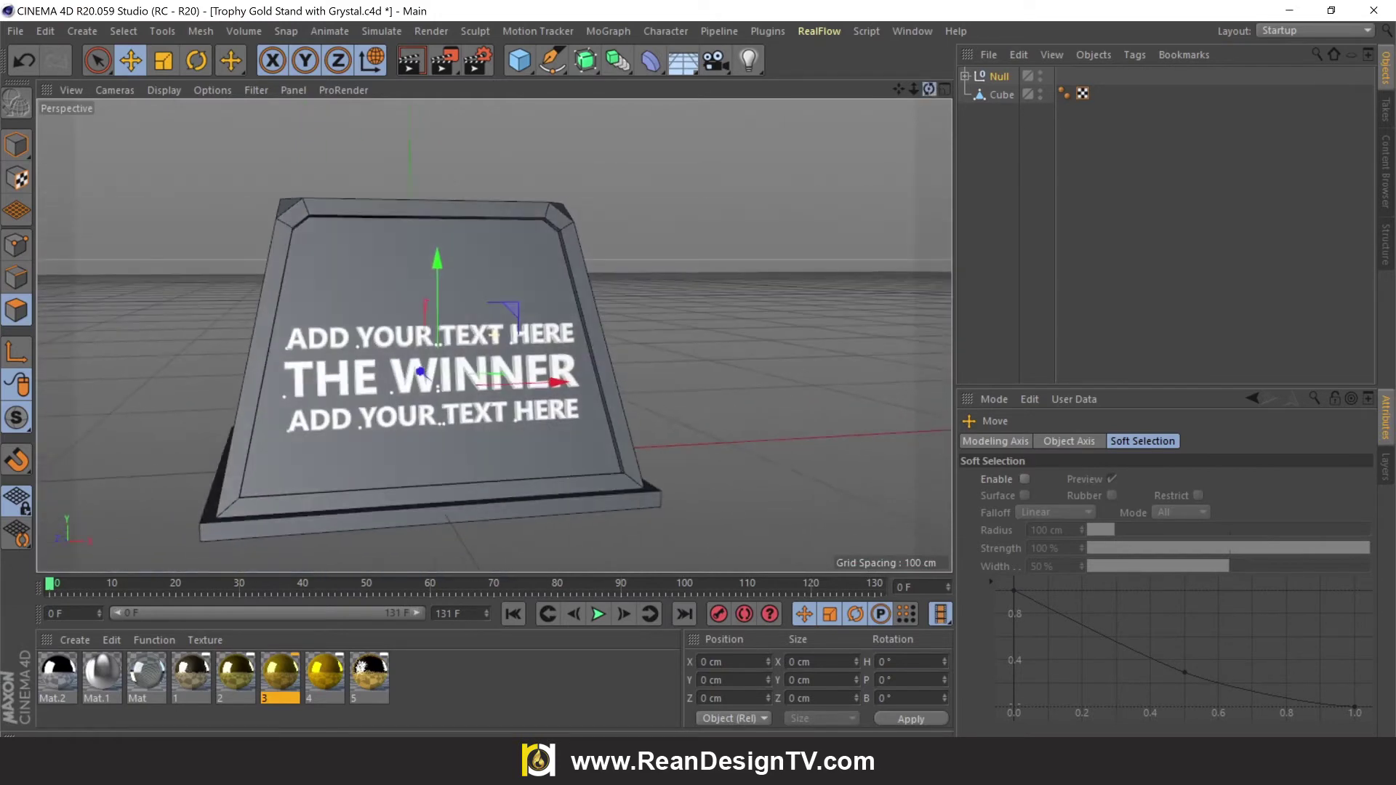
{"action": "mouse_move", "coordinate": [928, 88]}
{"action": "left_mouse_down"}
{"action": "mouse_move", "coordinate": [873, 91]}
{"action": "mouse_move", "coordinate": [938, 97]}
{"action": "mouse_move", "coordinate": [901, 92]}
{"action": "left_mouse_up"}
{"action": "left_click_drag", "start_coordinate": [435, 368], "coordinate": [167, 386], "text": "ctrl"}
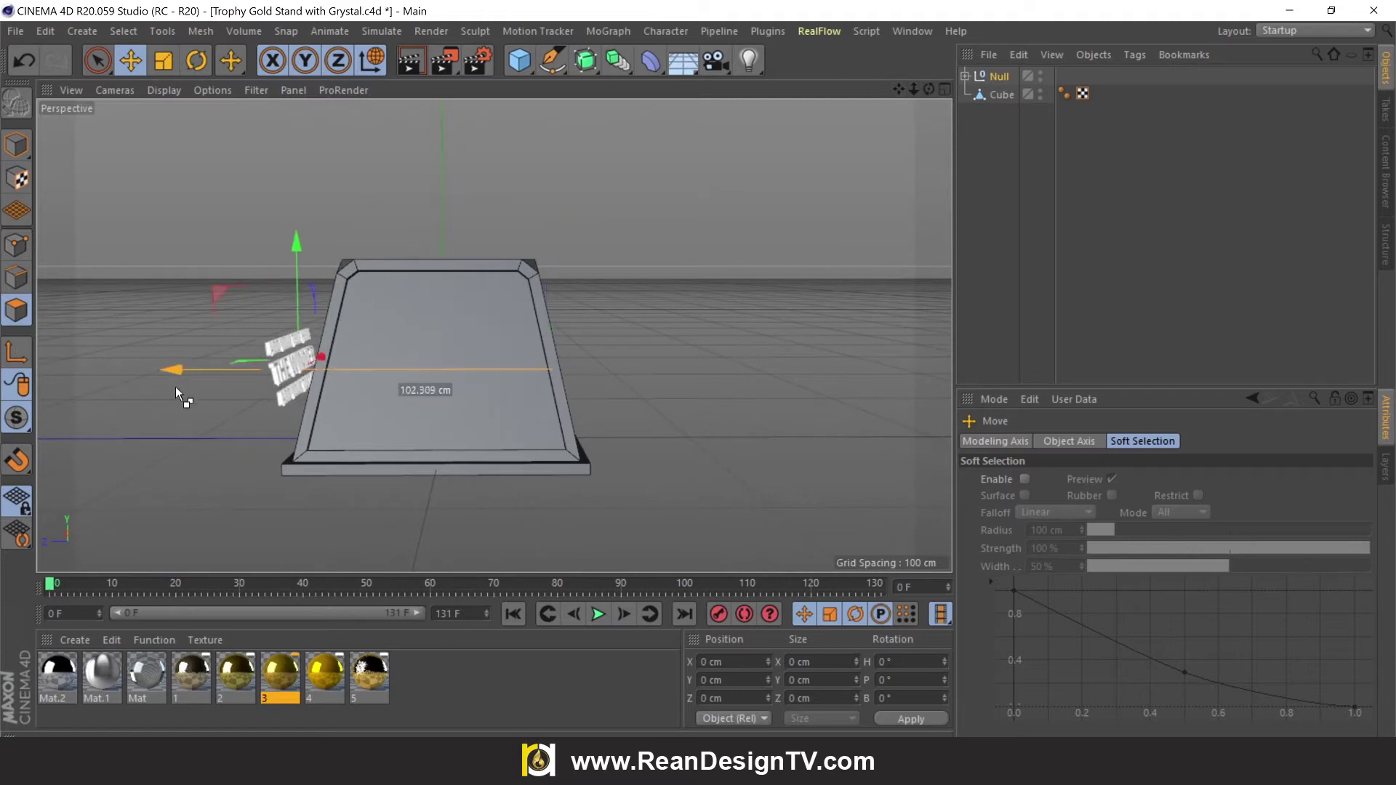
{"action": "key", "text": "r"}
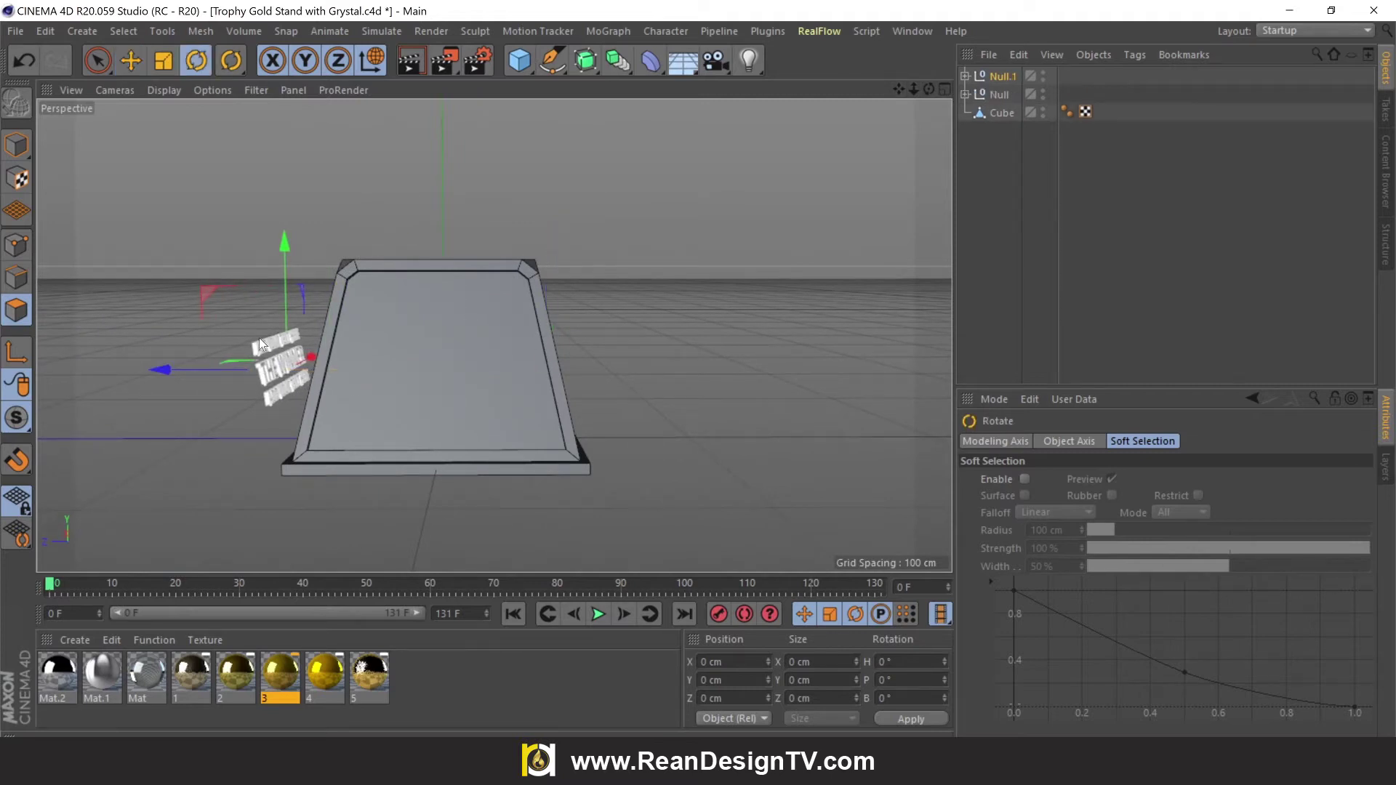
{"action": "mouse_move", "coordinate": [263, 367]}
{"action": "left_mouse_down"}
{"action": "mouse_move", "coordinate": [358, 374]}
{"action": "mouse_move", "coordinate": [647, 286]}
{"action": "left_mouse_up"}
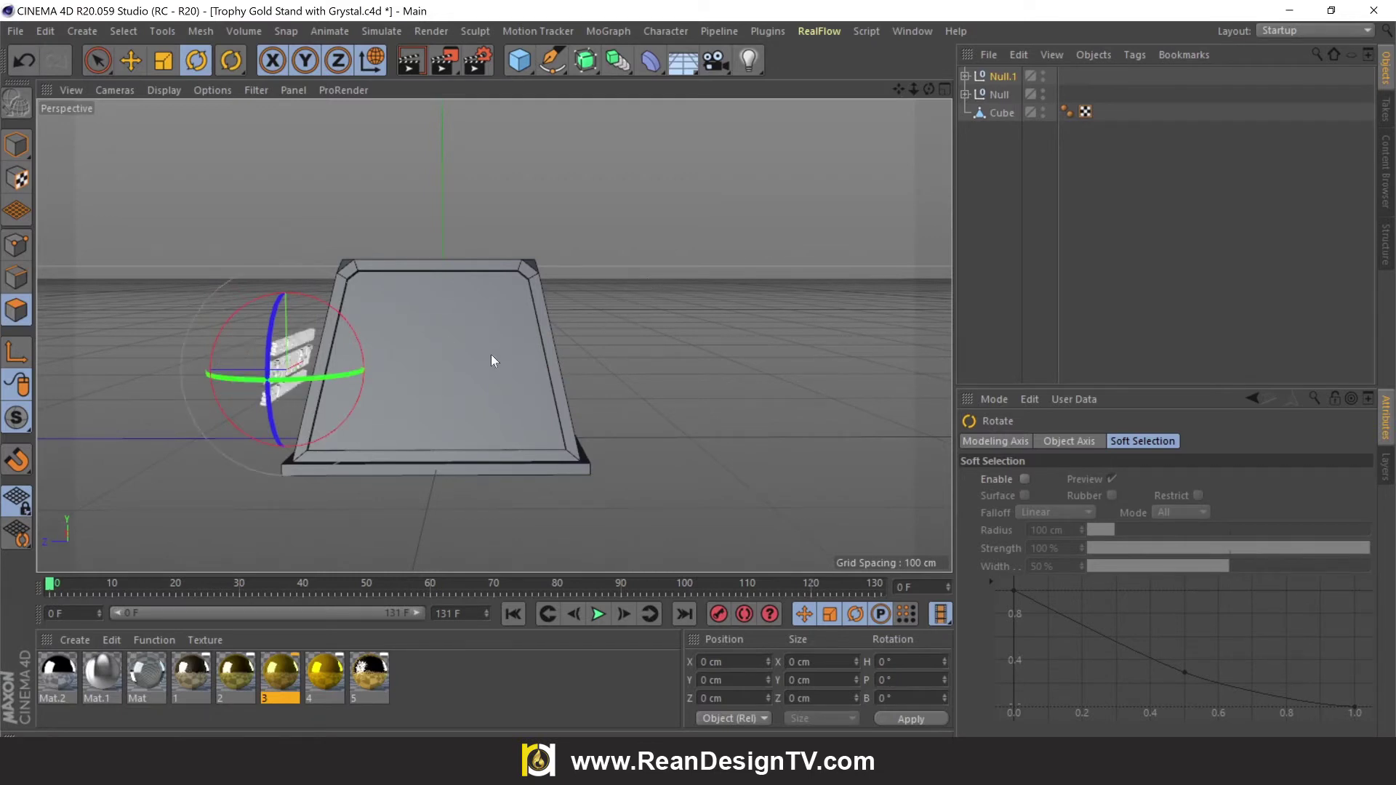
Step: In the Right view, move the copy flush onto the opposite slanted face
{"action": "left_click", "coordinate": [943, 89]}
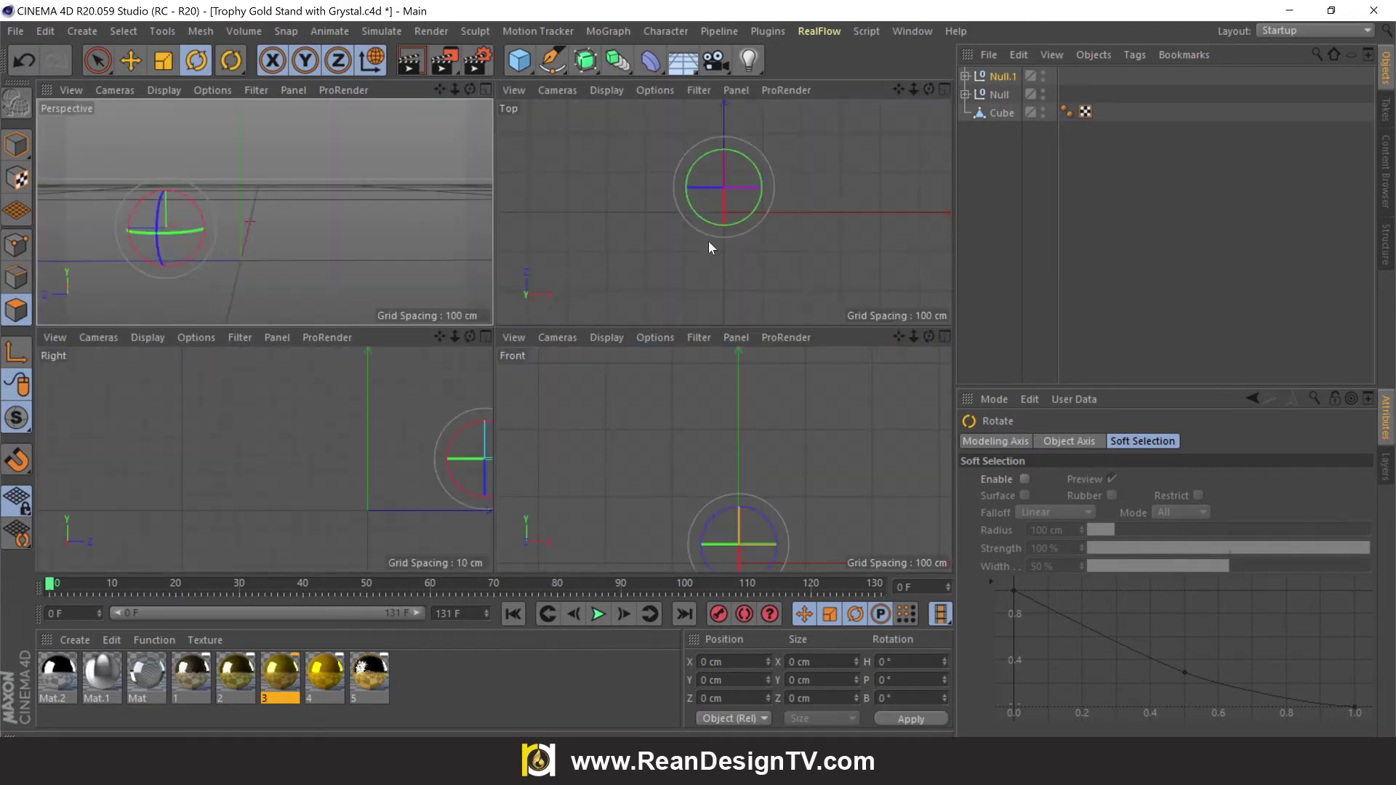
{"action": "left_click", "coordinate": [490, 340]}
{"action": "left_click_drag", "start_coordinate": [899, 90], "coordinate": [637, 103]}
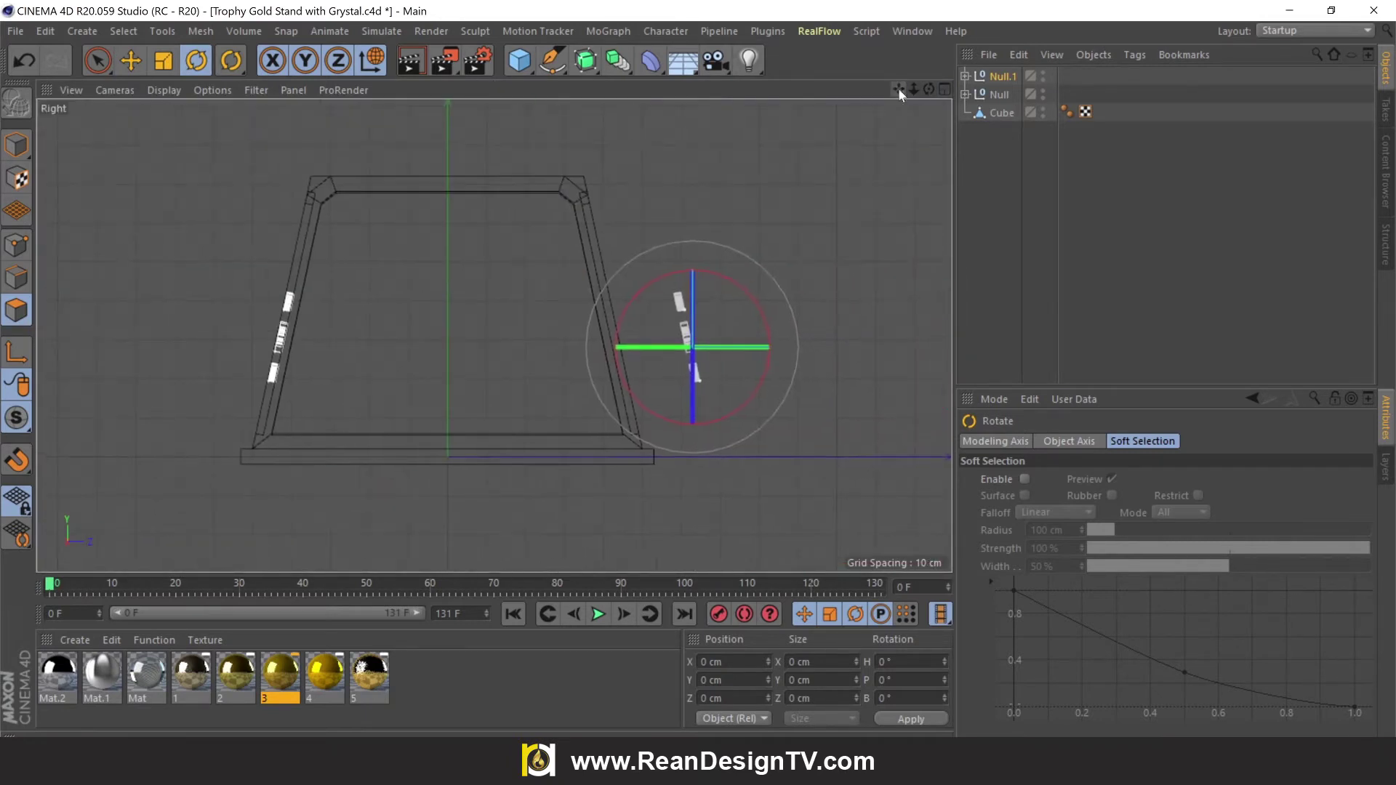
{"action": "key", "text": "e"}
{"action": "left_click_drag", "start_coordinate": [816, 347], "coordinate": [749, 346]}
{"action": "left_click", "coordinate": [944, 88]}
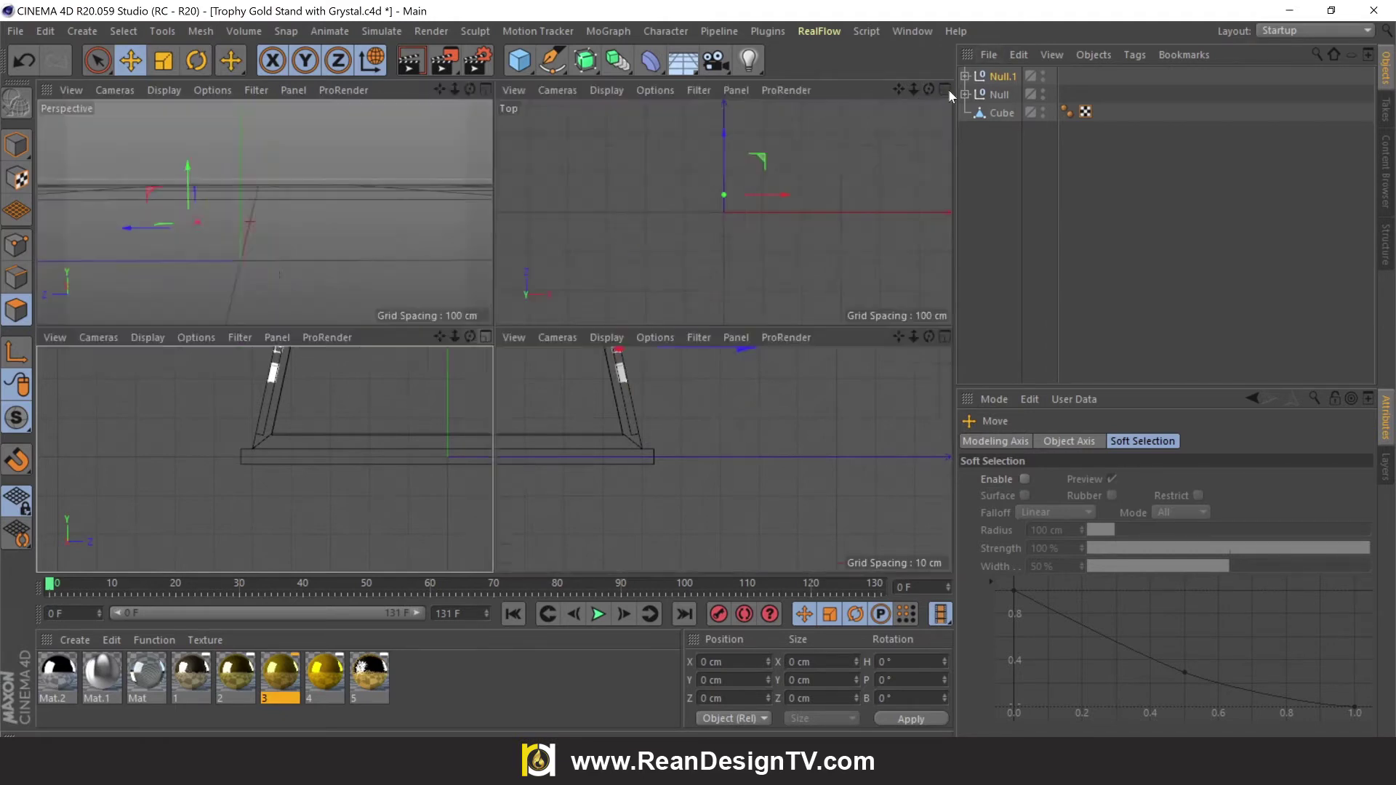
{"action": "left_click", "coordinate": [486, 90]}
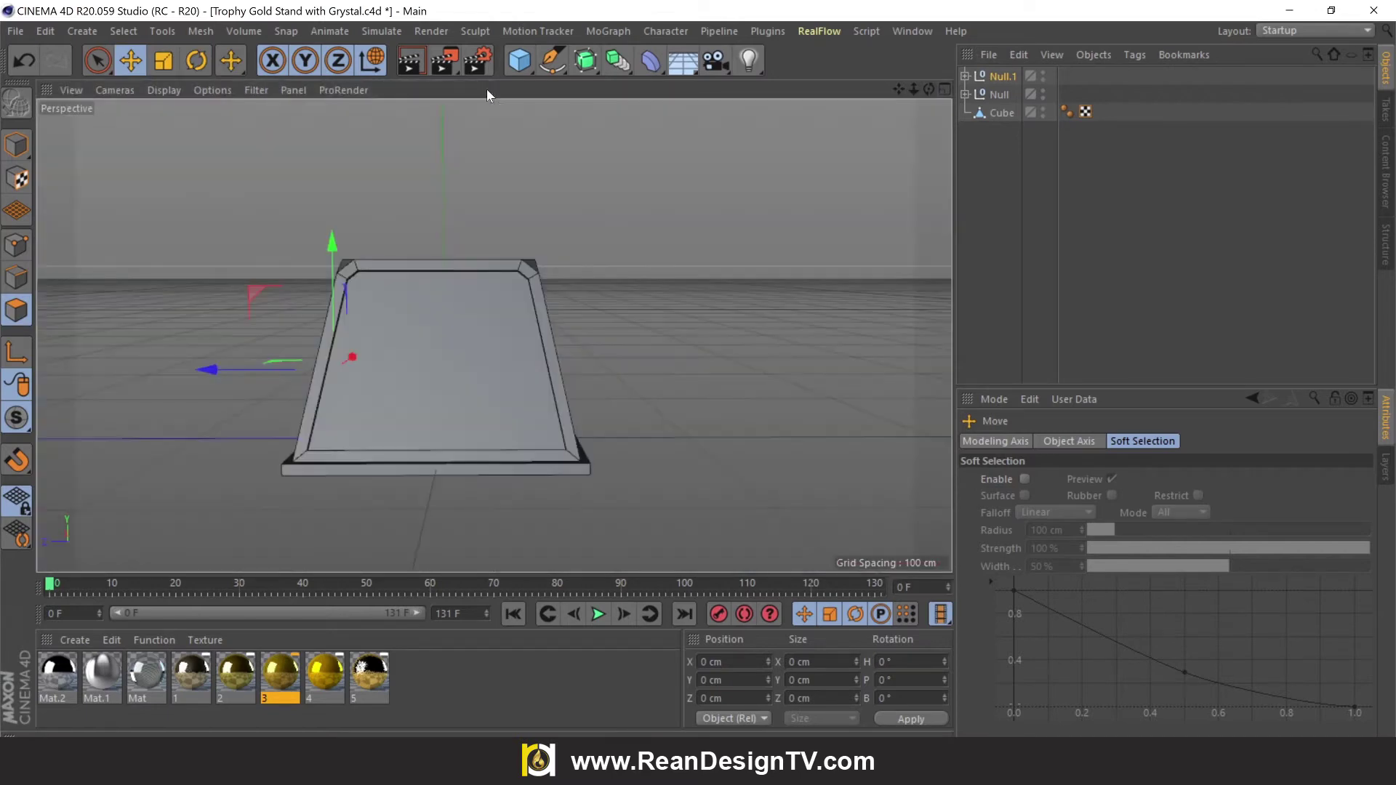
Step: Select both text groups together
{"action": "left_click_drag", "start_coordinate": [927, 84], "coordinate": [894, 86]}
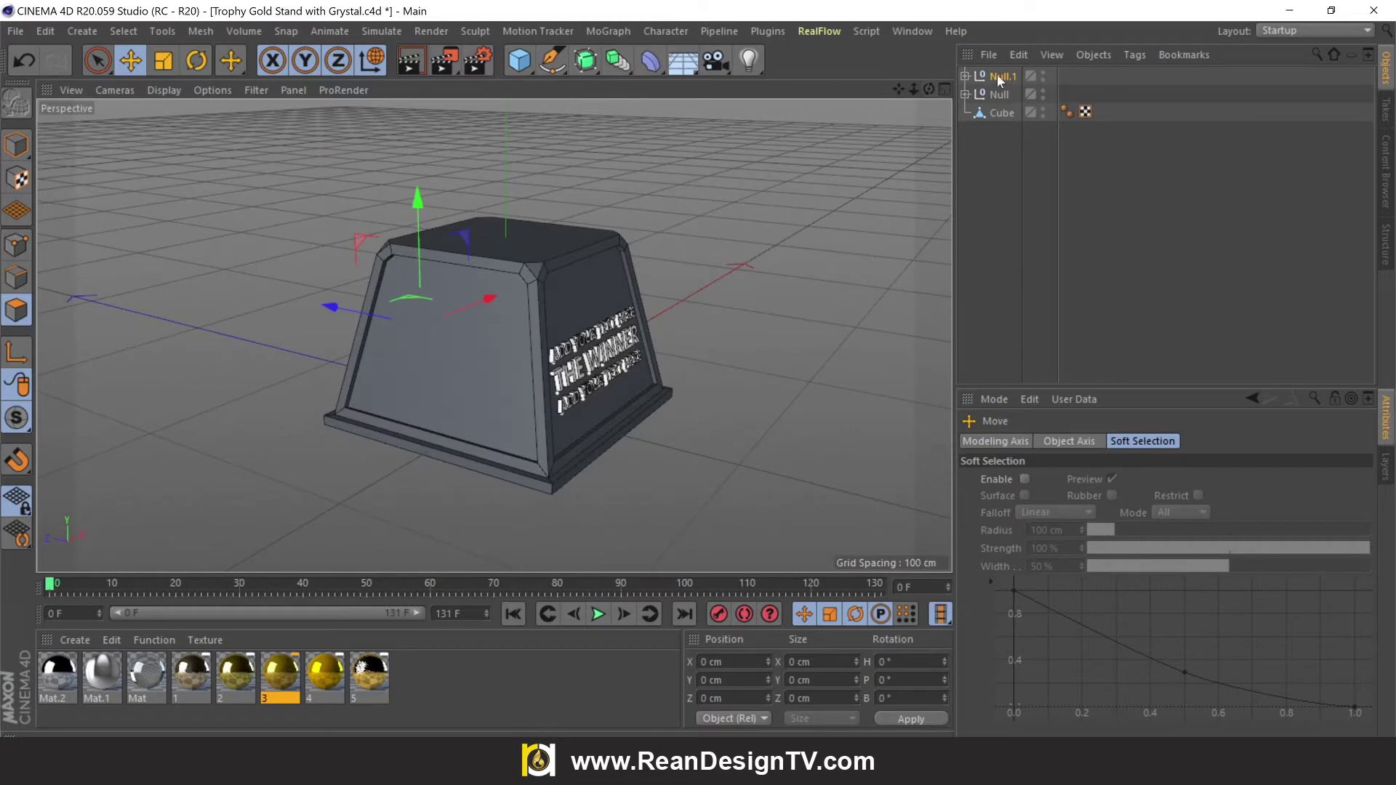
{"action": "left_click", "coordinate": [997, 77]}
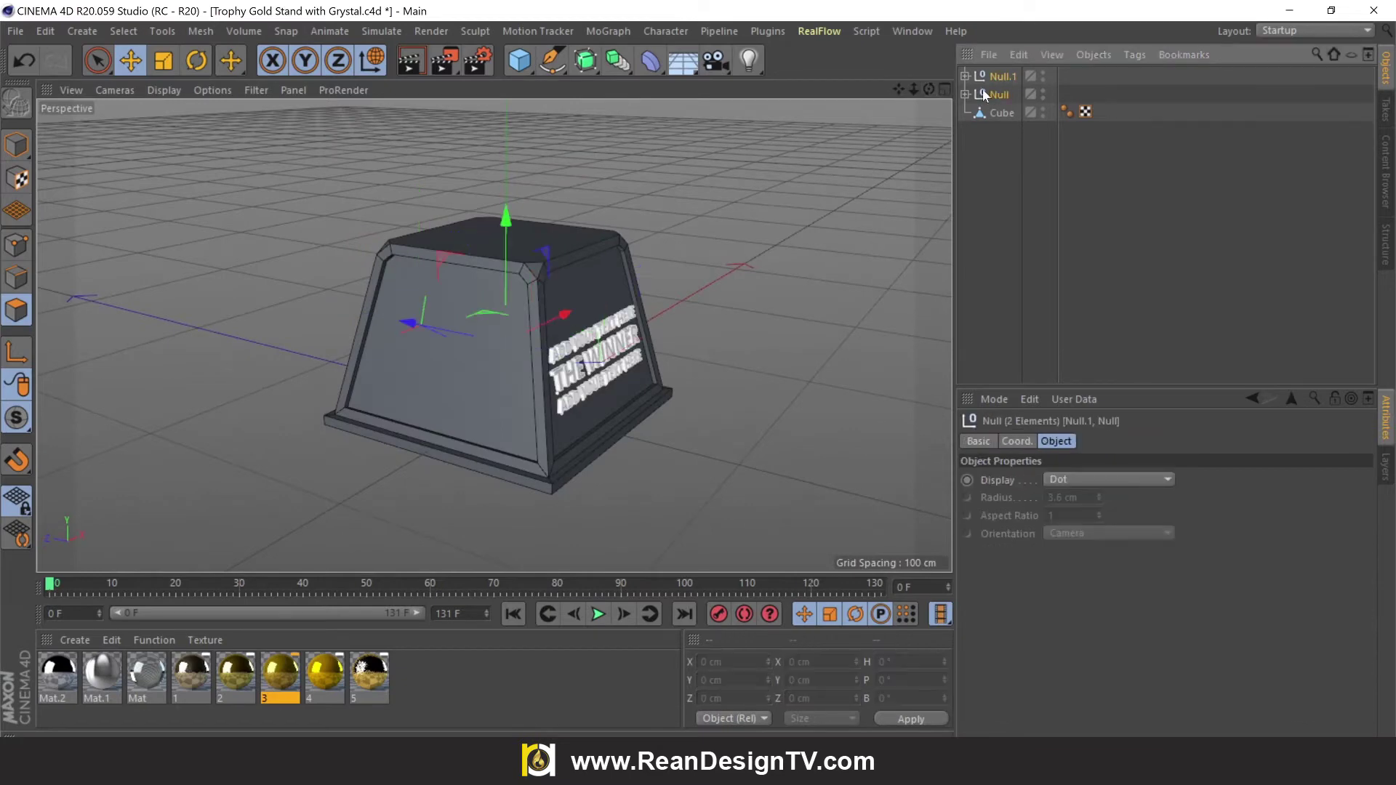
{"action": "mouse_move", "coordinate": [929, 91]}
{"action": "left_mouse_down"}
{"action": "mouse_move", "coordinate": [873, 90]}
{"action": "mouse_move", "coordinate": [927, 87]}
{"action": "left_mouse_up"}
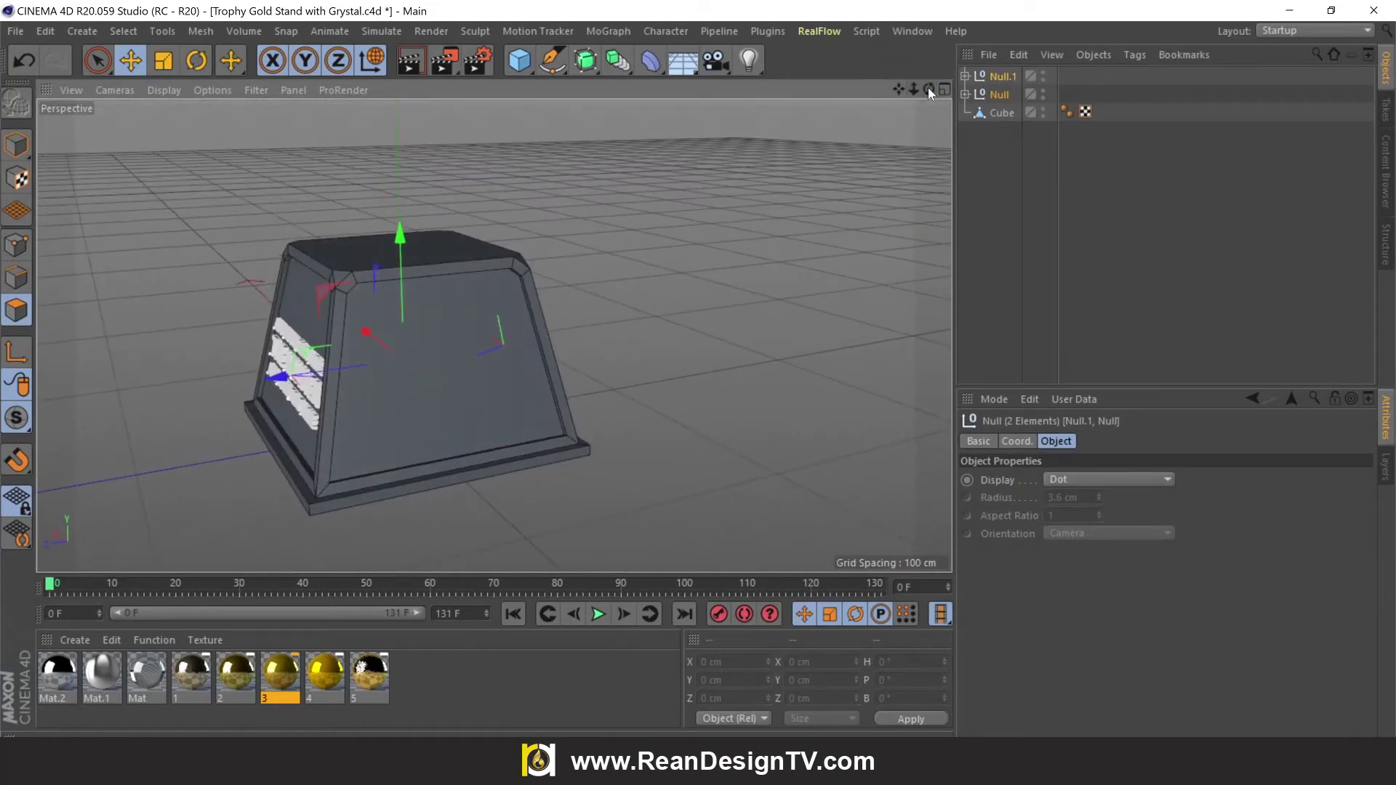
Step: Make rotated copies of both text groups to cover the stand's other two sides
{"action": "key", "text": "r"}
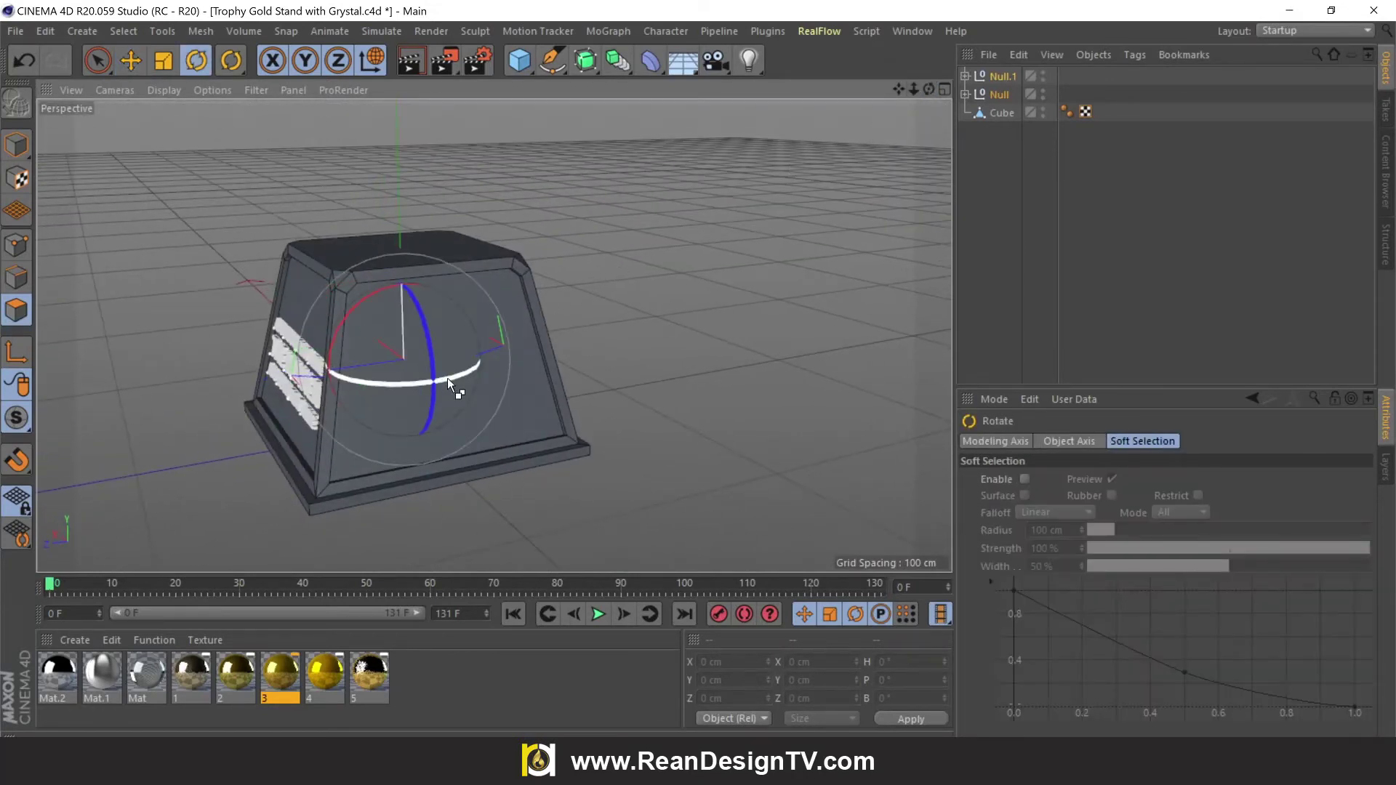
{"action": "left_click_drag", "start_coordinate": [447, 378], "coordinate": [329, 372]}
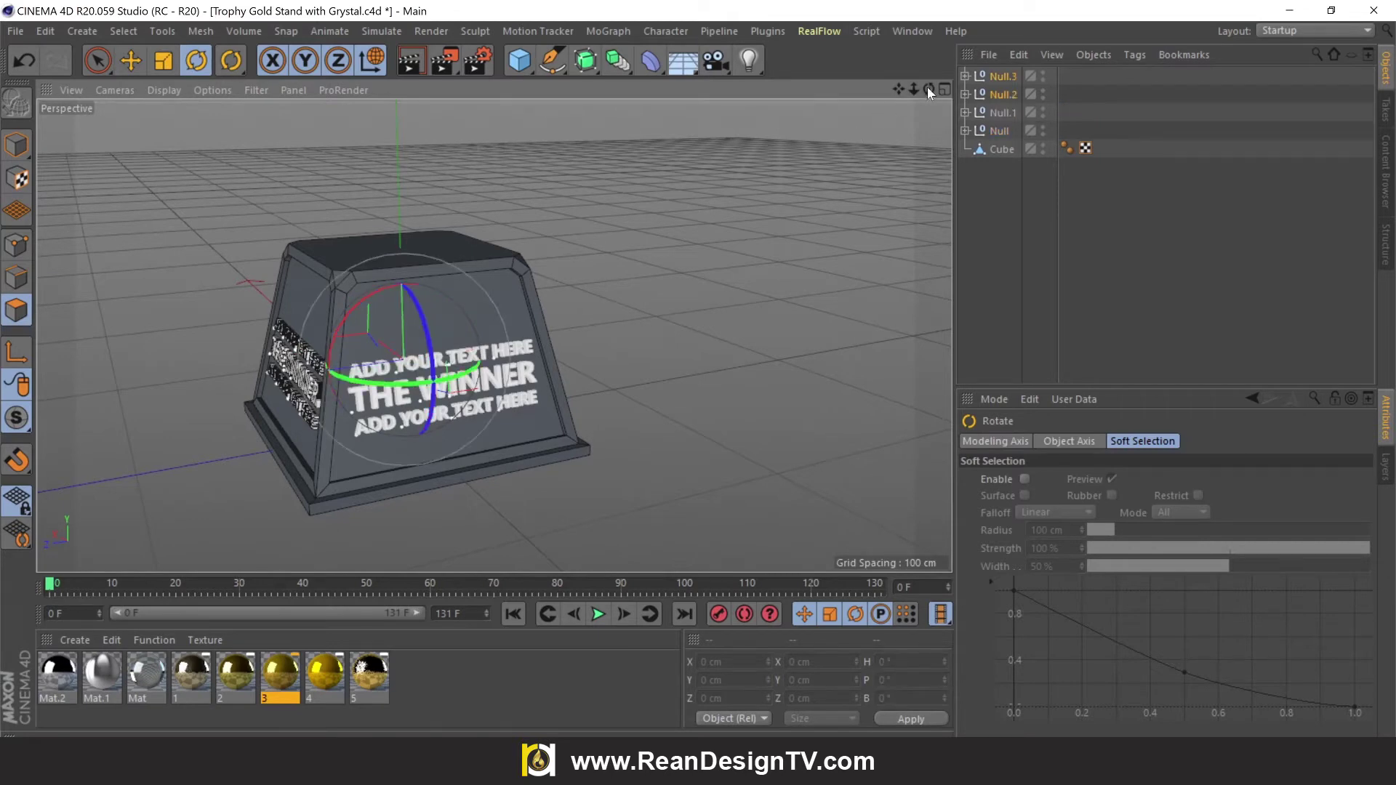
{"action": "left_click_drag", "start_coordinate": [928, 90], "coordinate": [928, 89]}
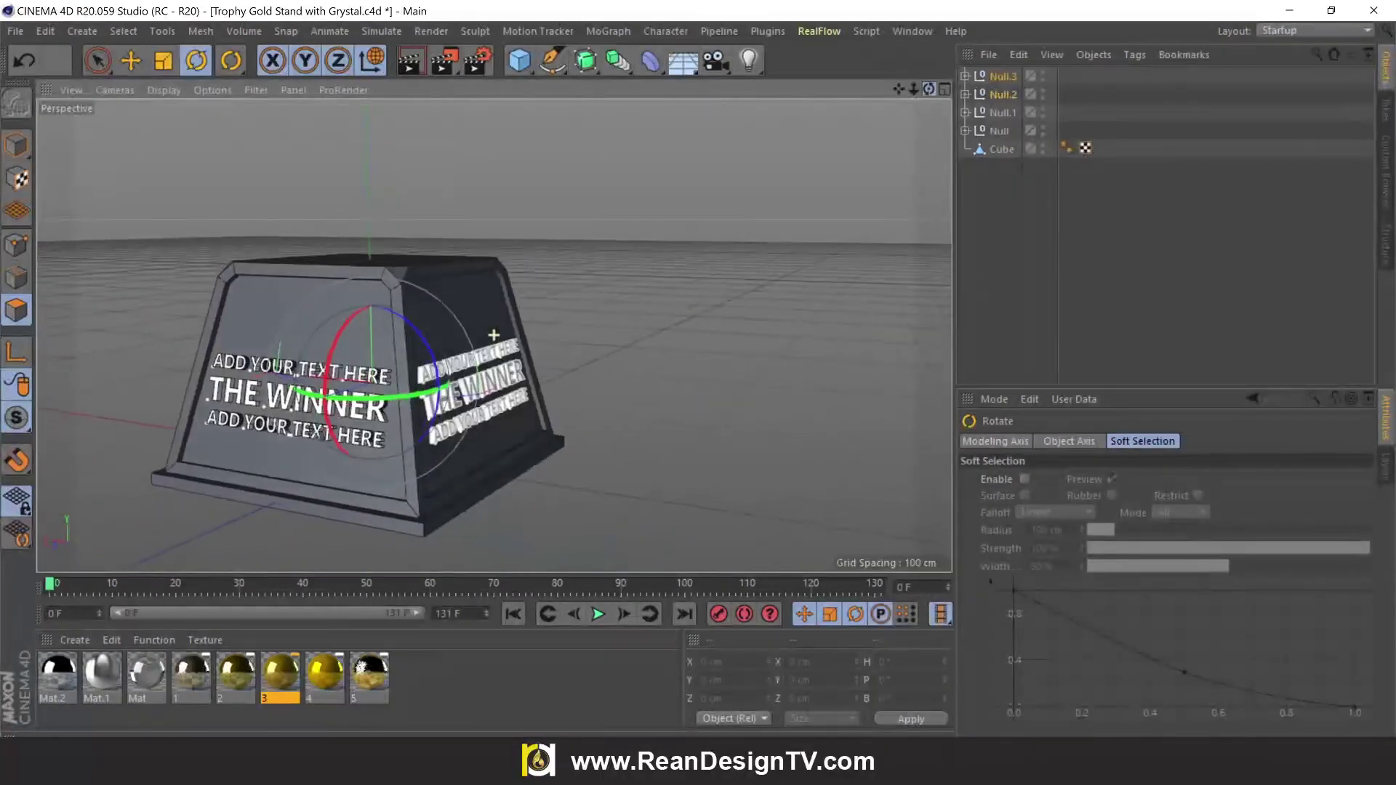
{"action": "left_click_drag", "start_coordinate": [928, 90], "coordinate": [889, 132]}
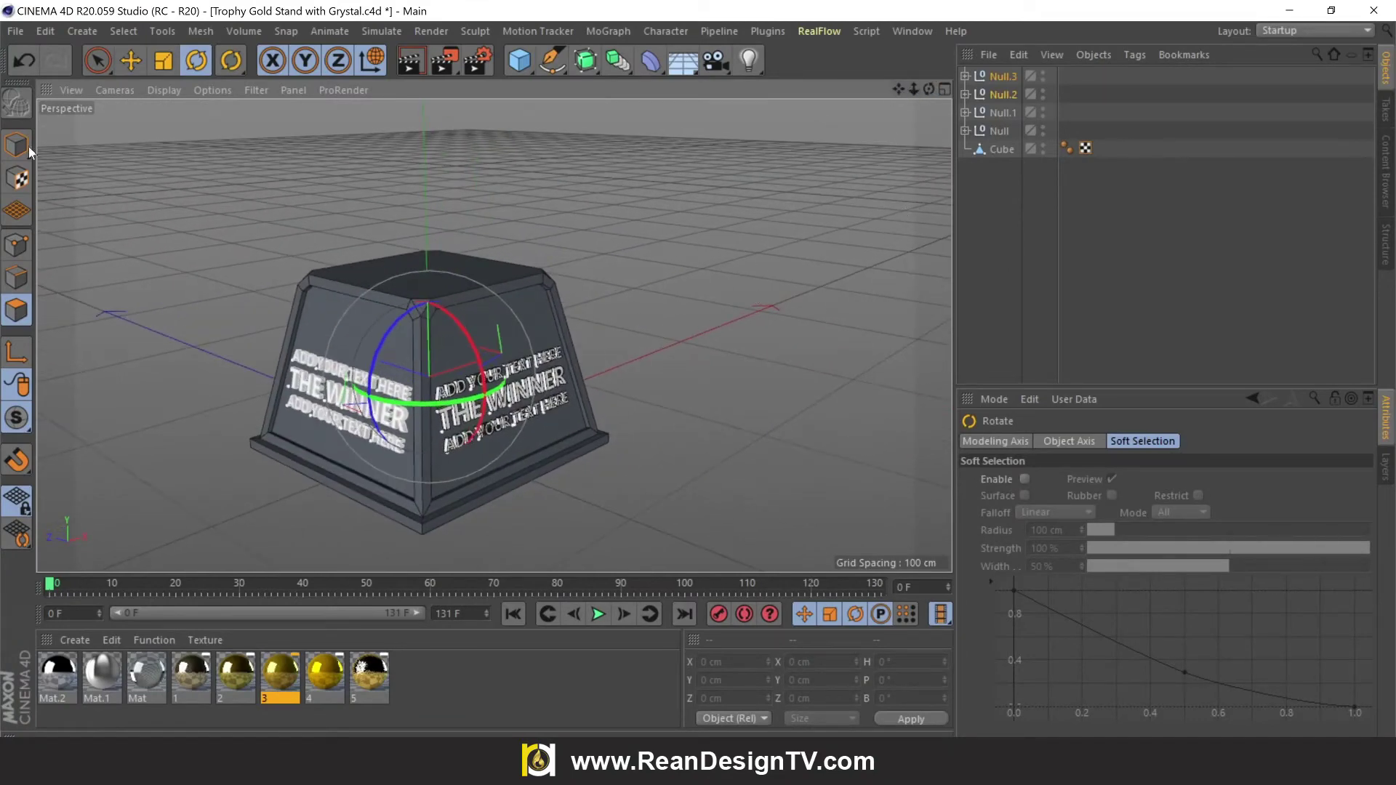
Step: Switch to Model mode and orbit to check the text on all four sides
{"action": "key", "text": "e"}
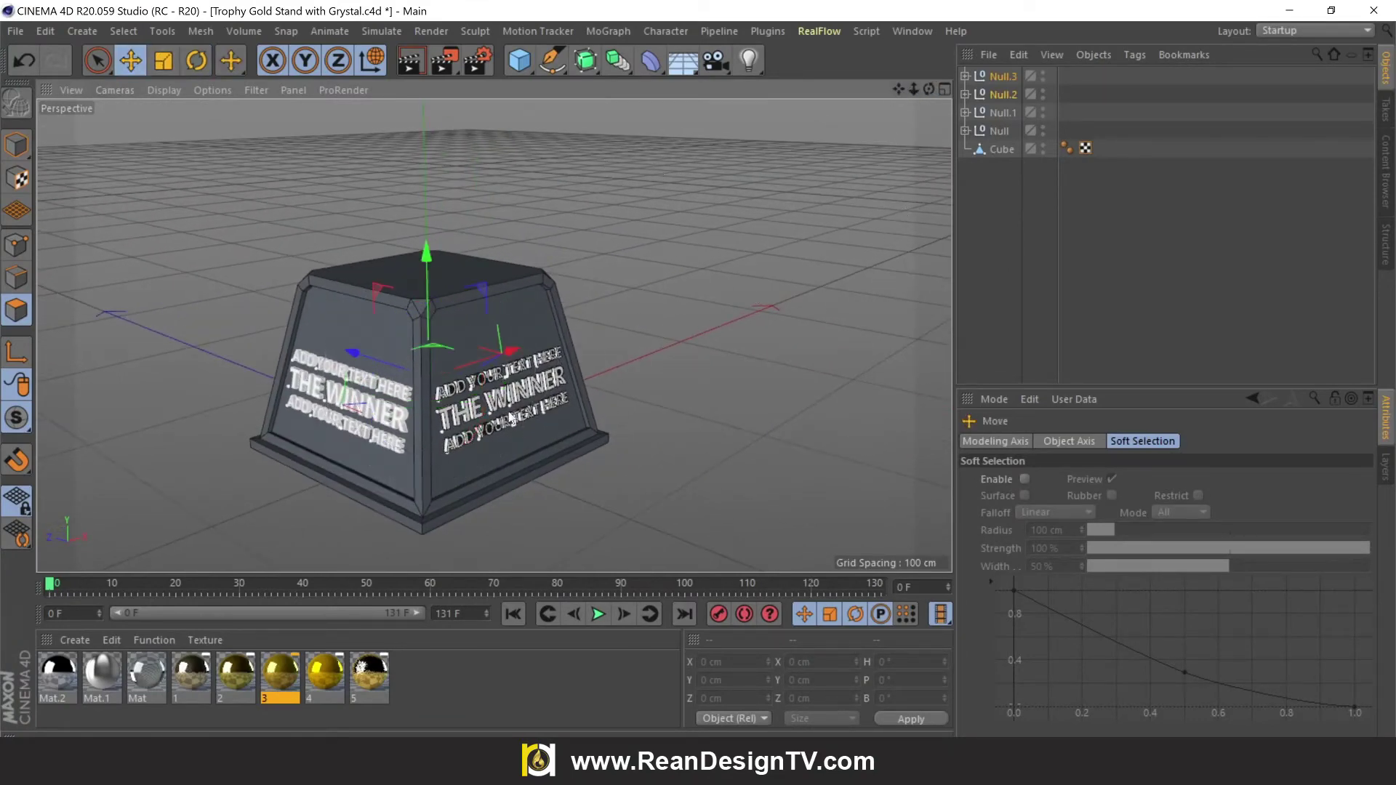
{"action": "left_click", "coordinate": [966, 131]}
{"action": "left_click", "coordinate": [16, 144]}
{"action": "mouse_move", "coordinate": [693, 321]}
{"action": "left_mouse_down", "text": "alt"}
{"action": "mouse_move", "coordinate": [676, 347]}
{"action": "mouse_move", "coordinate": [495, 336]}
{"action": "left_mouse_up", "text": "alt"}
{"action": "scroll", "coordinate": [676, 347], "scroll_direction": "up", "scroll_amount": 2}
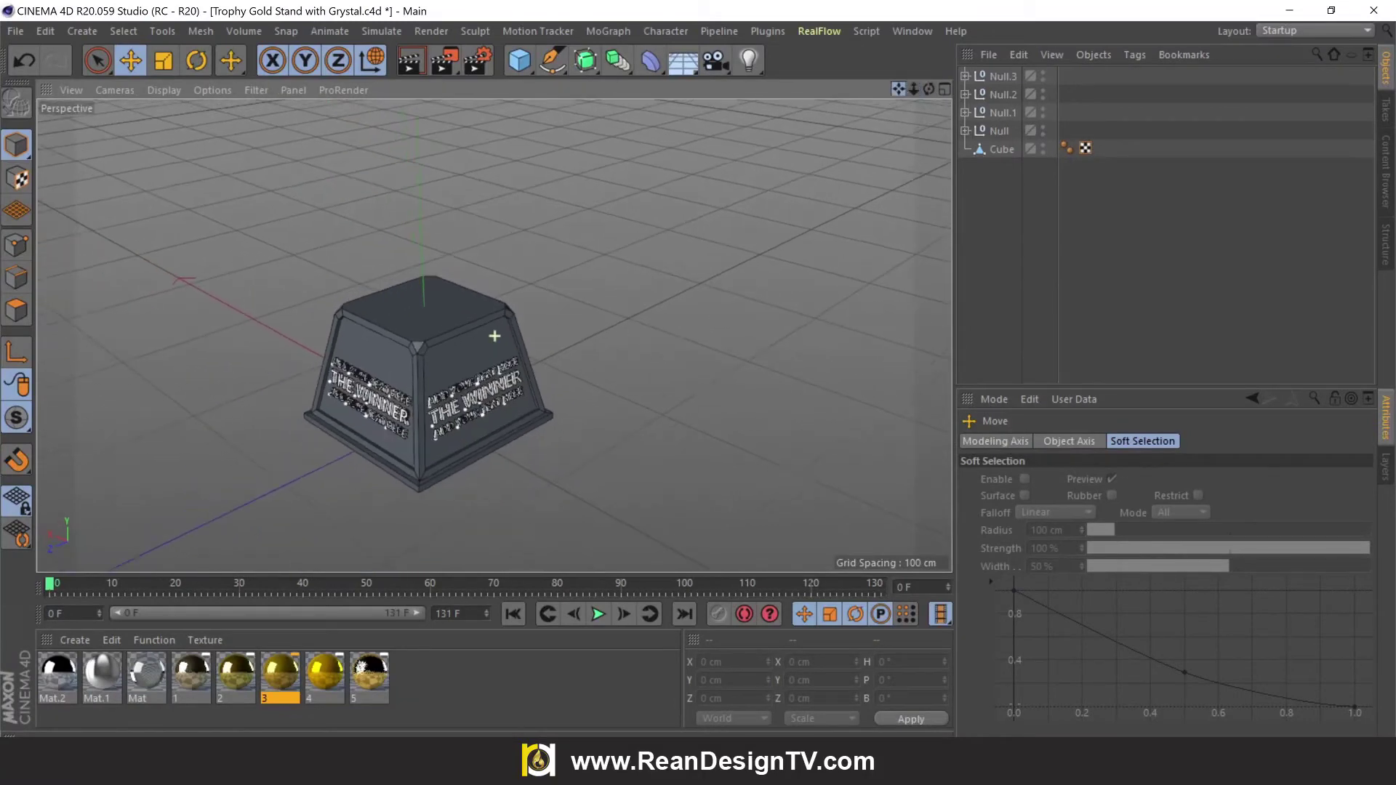
{"action": "left_click_drag", "start_coordinate": [898, 88], "coordinate": [817, 117]}
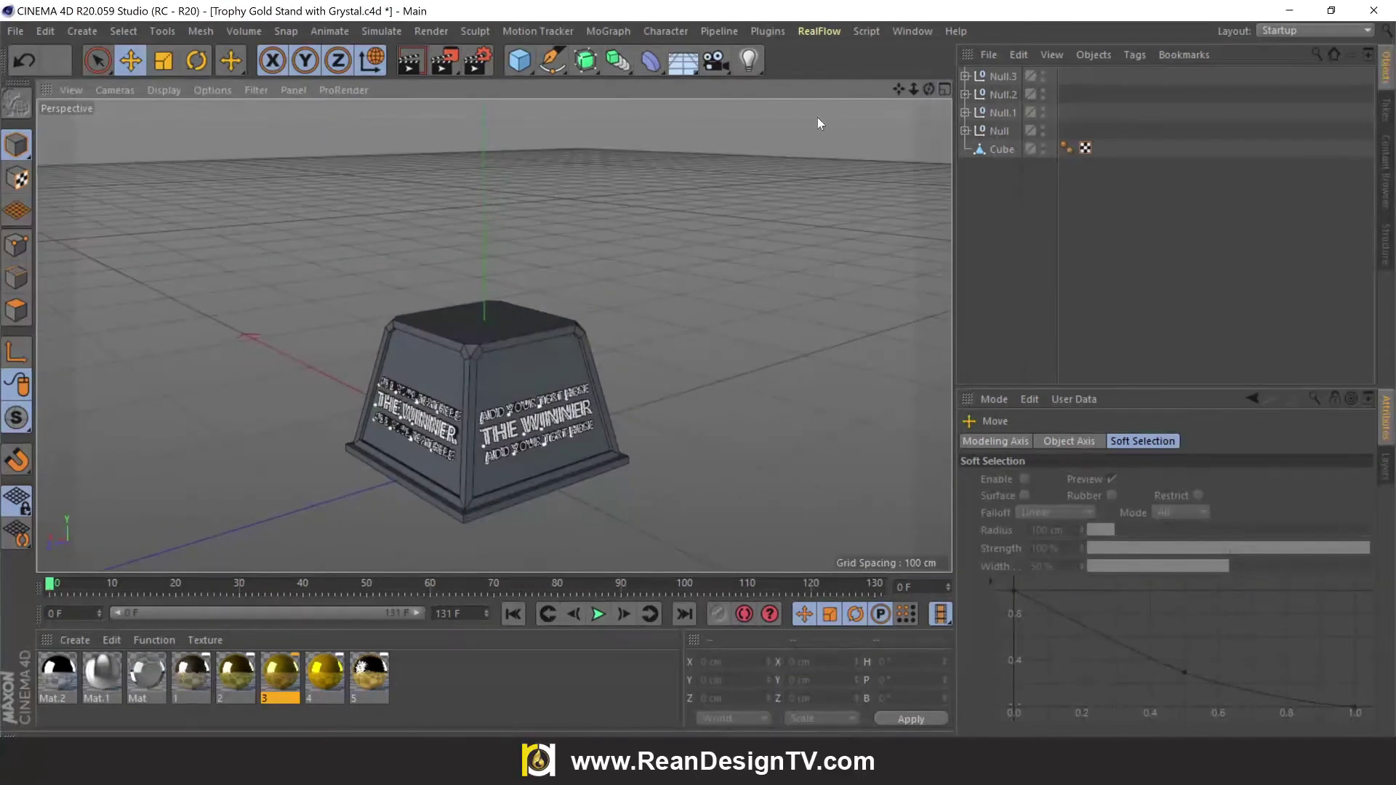
Step: Add a cube sized 100 × 100 × 20 cm
{"action": "left_click", "coordinate": [528, 60]}
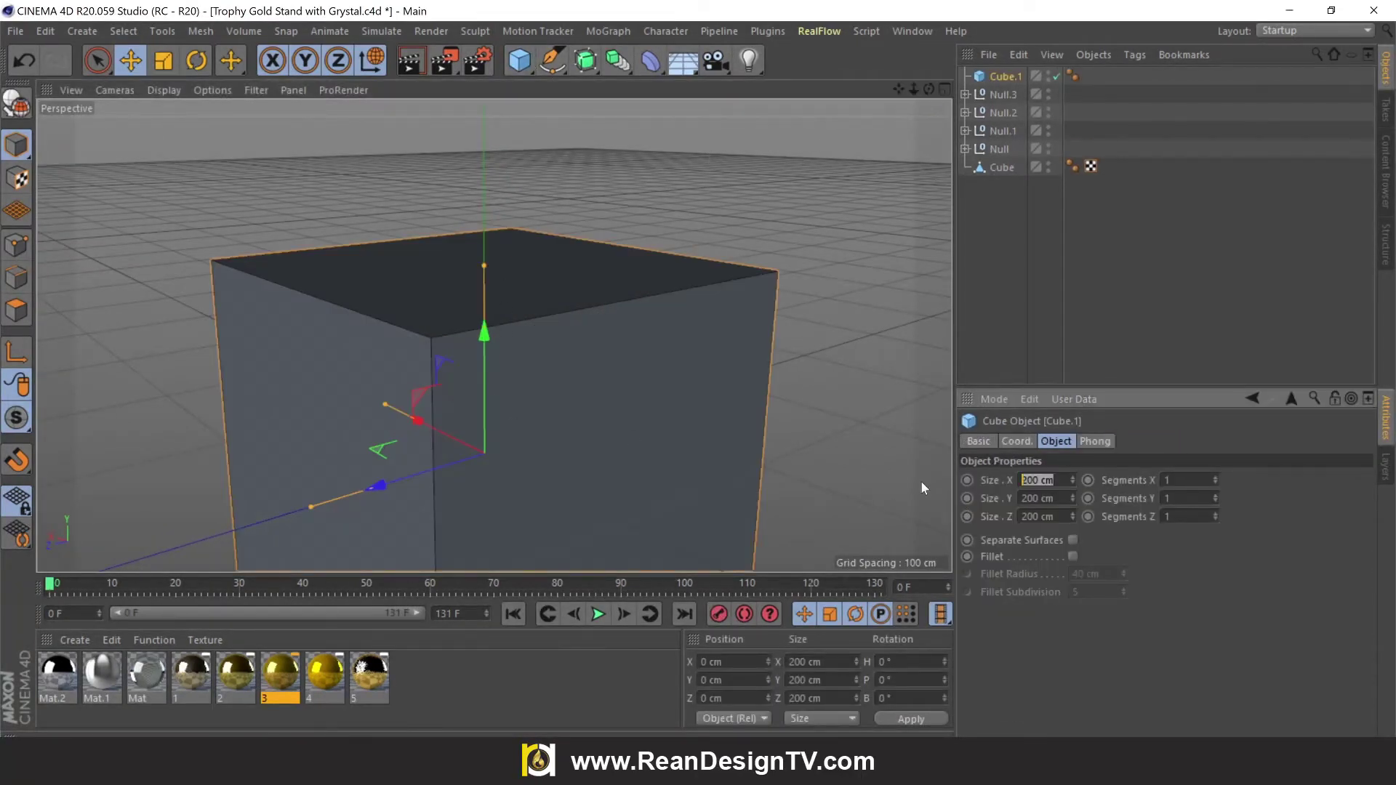
{"action": "type", "text": "100"}
{"action": "key", "text": "Tab"}
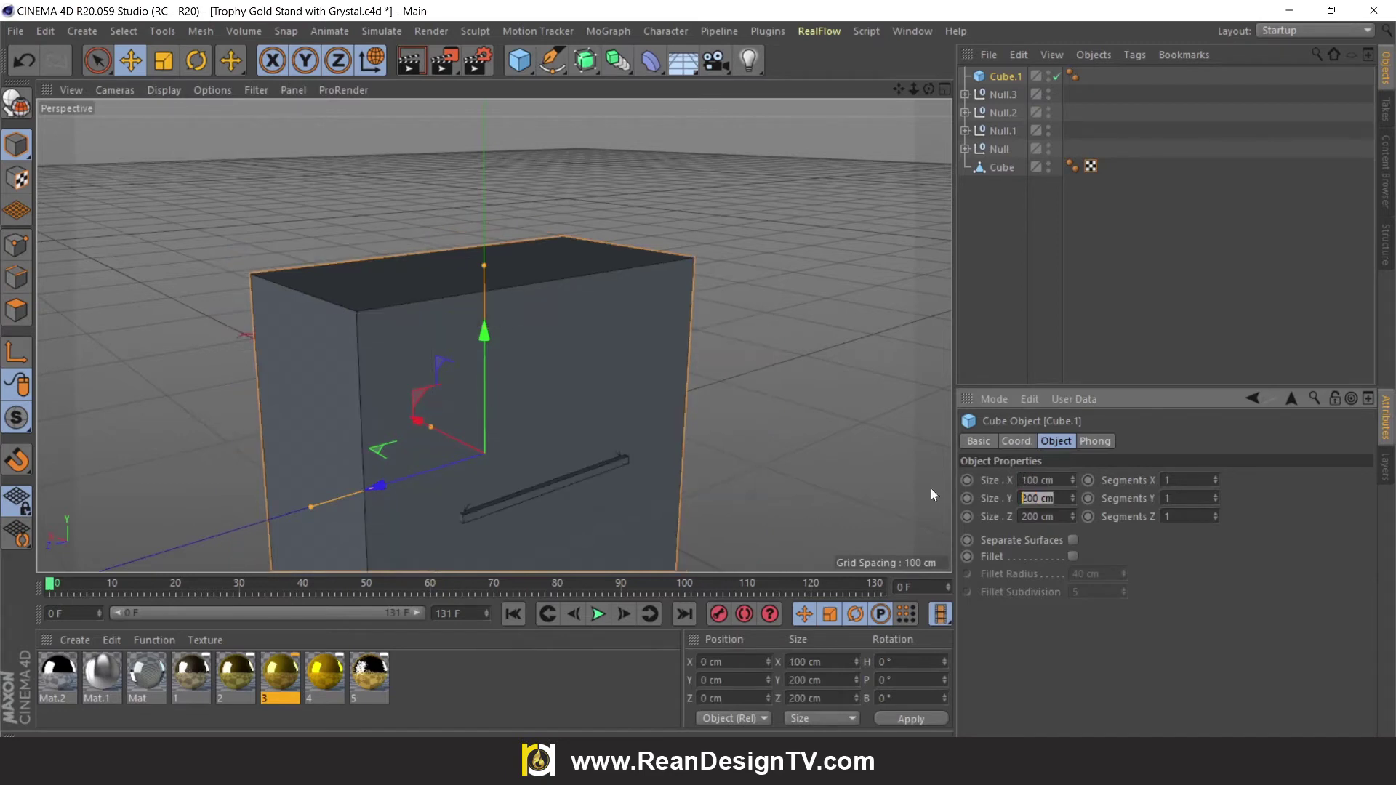
{"action": "type", "text": "100"}
{"action": "key", "text": "Tab"}
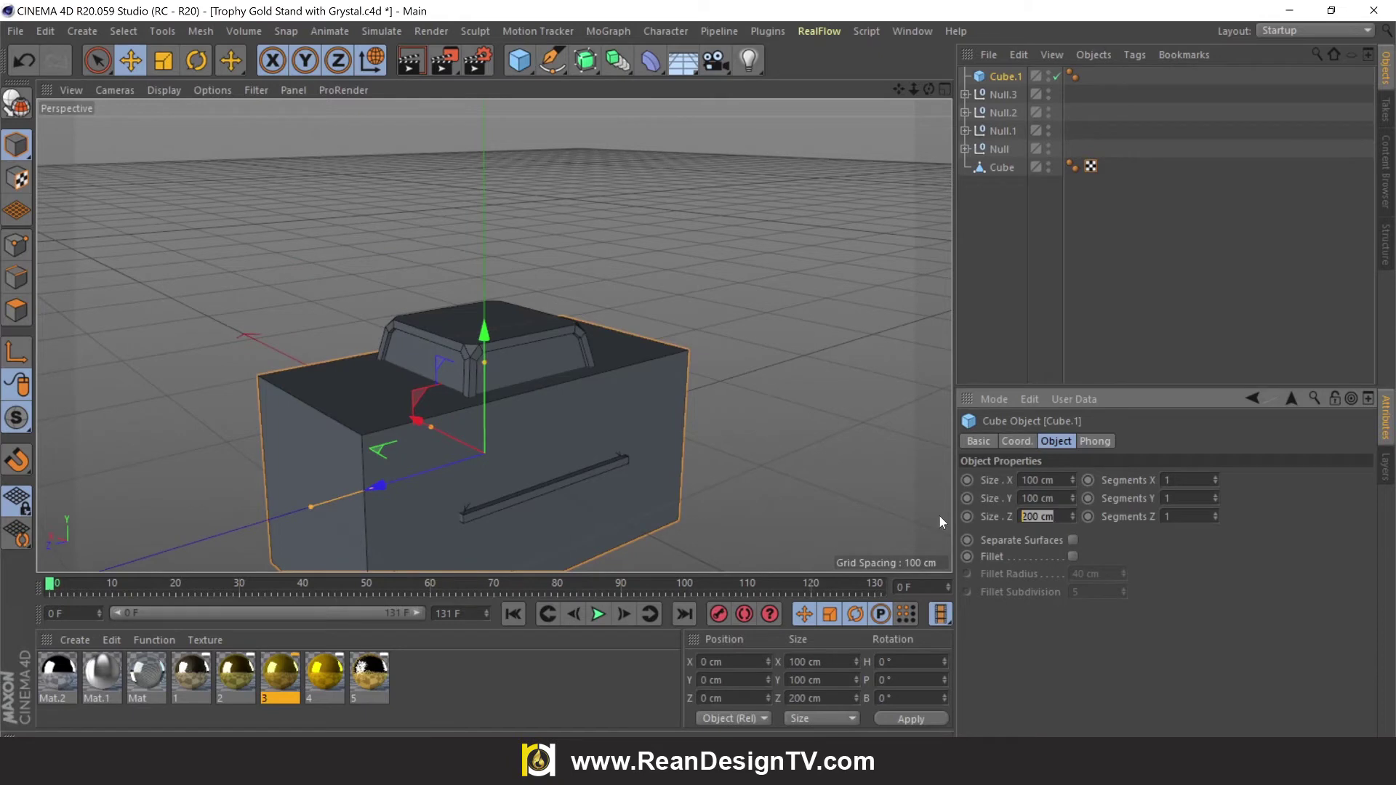
{"action": "type", "text": "20"}
{"action": "key", "text": "shift+Tab"}
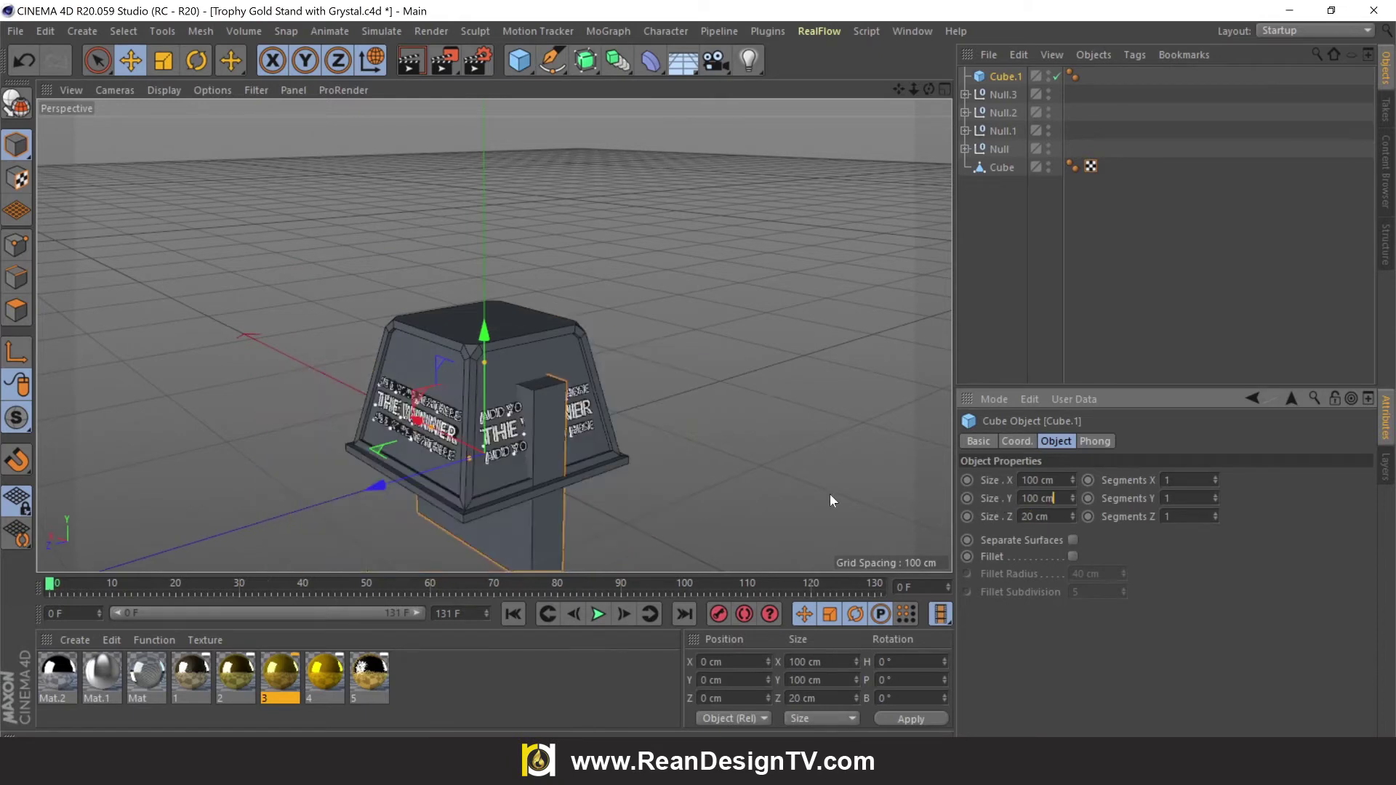
Step: Raise the slab above the base, set depth to 10 cm, and narrow it to about 55 cm
{"action": "left_click_drag", "start_coordinate": [484, 336], "coordinate": [487, 145]}
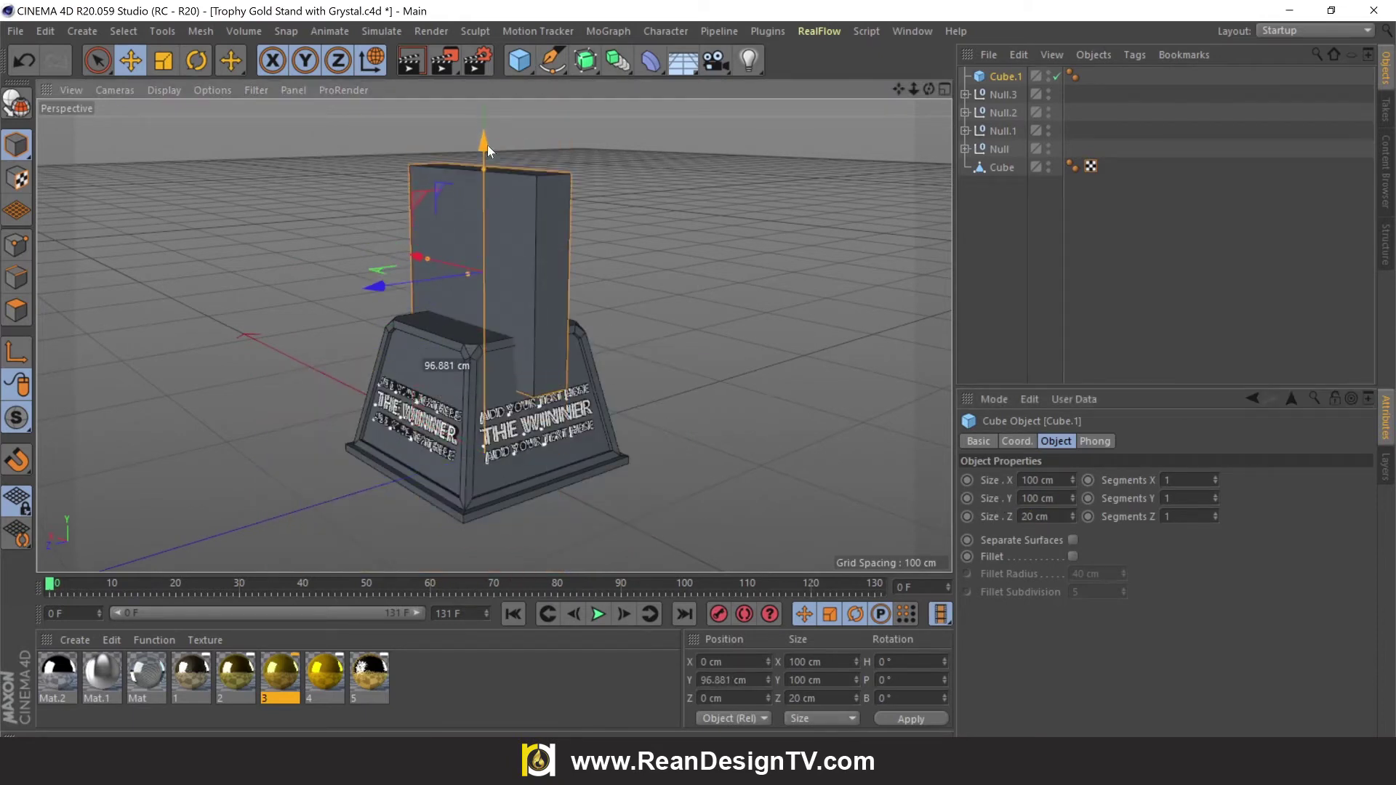
{"action": "double_click", "coordinate": [1036, 516]}
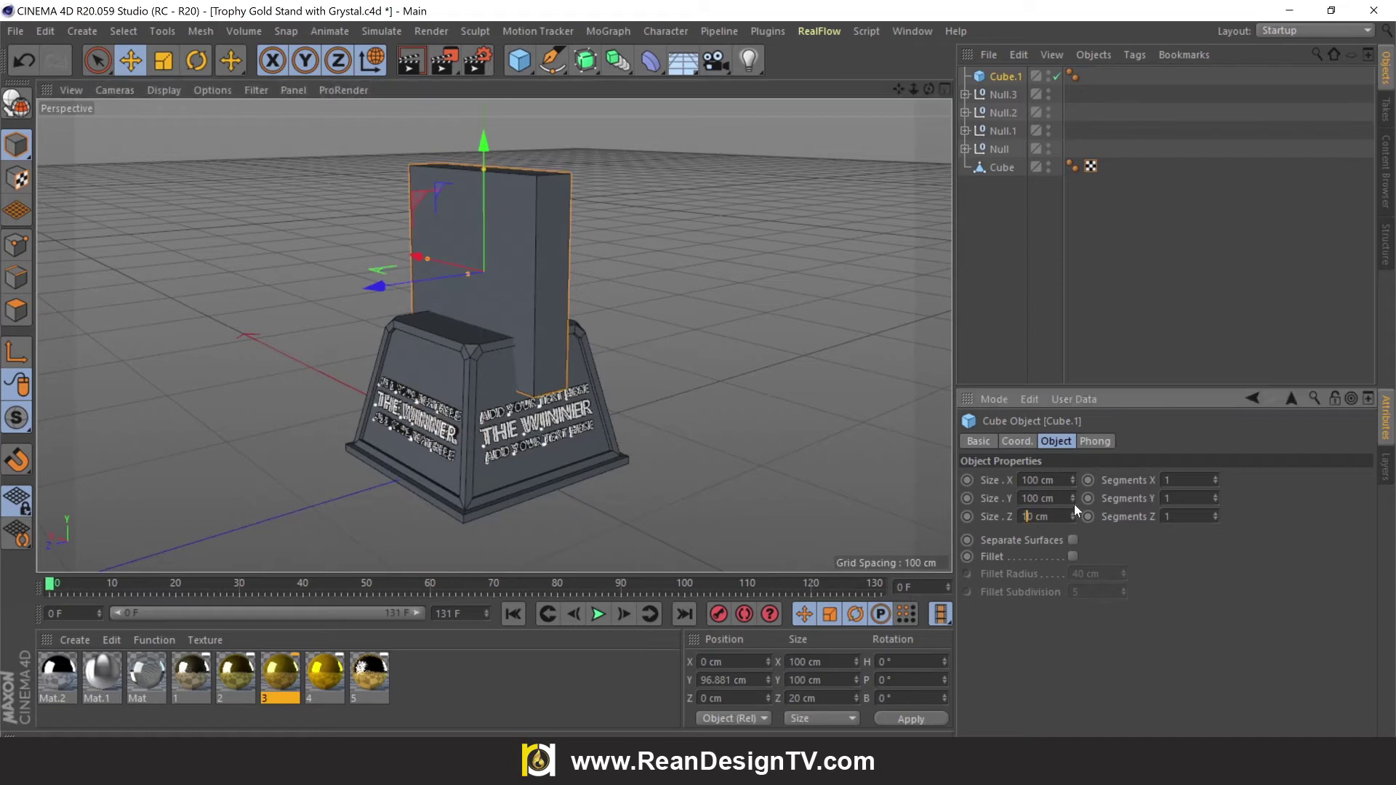
{"action": "type", "text": "10"}
{"action": "key", "text": "Return"}
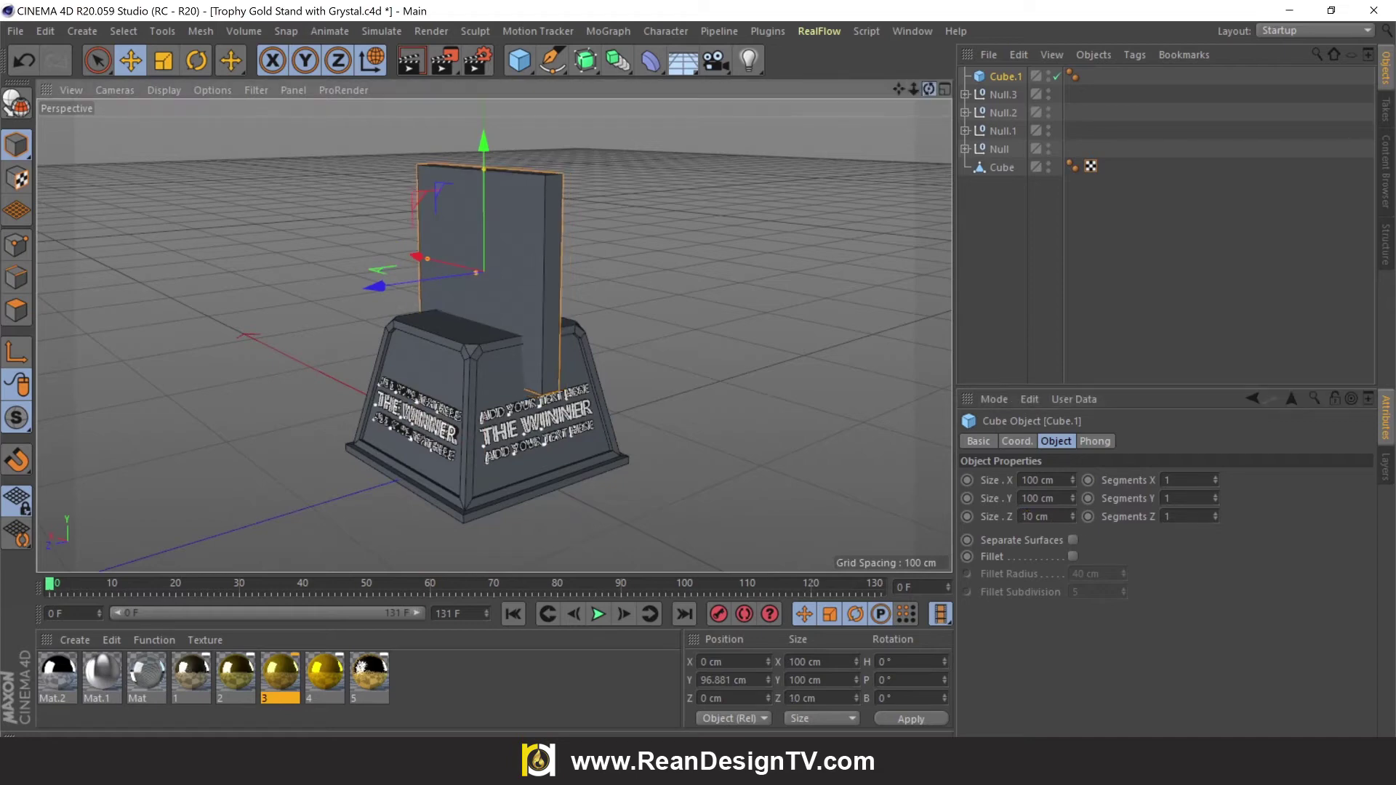
{"action": "left_click_drag", "start_coordinate": [928, 88], "coordinate": [894, 102]}
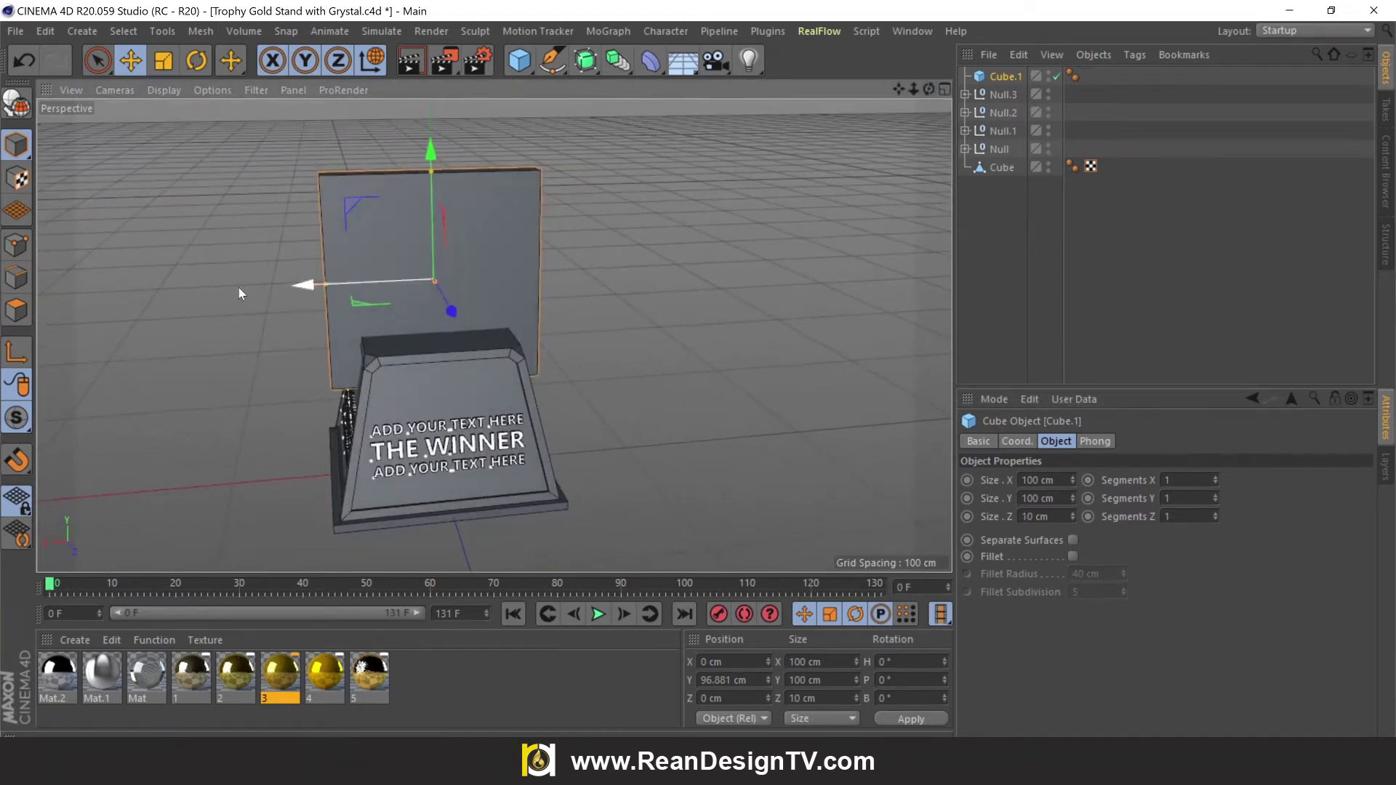
{"action": "left_click_drag", "start_coordinate": [330, 283], "coordinate": [374, 281]}
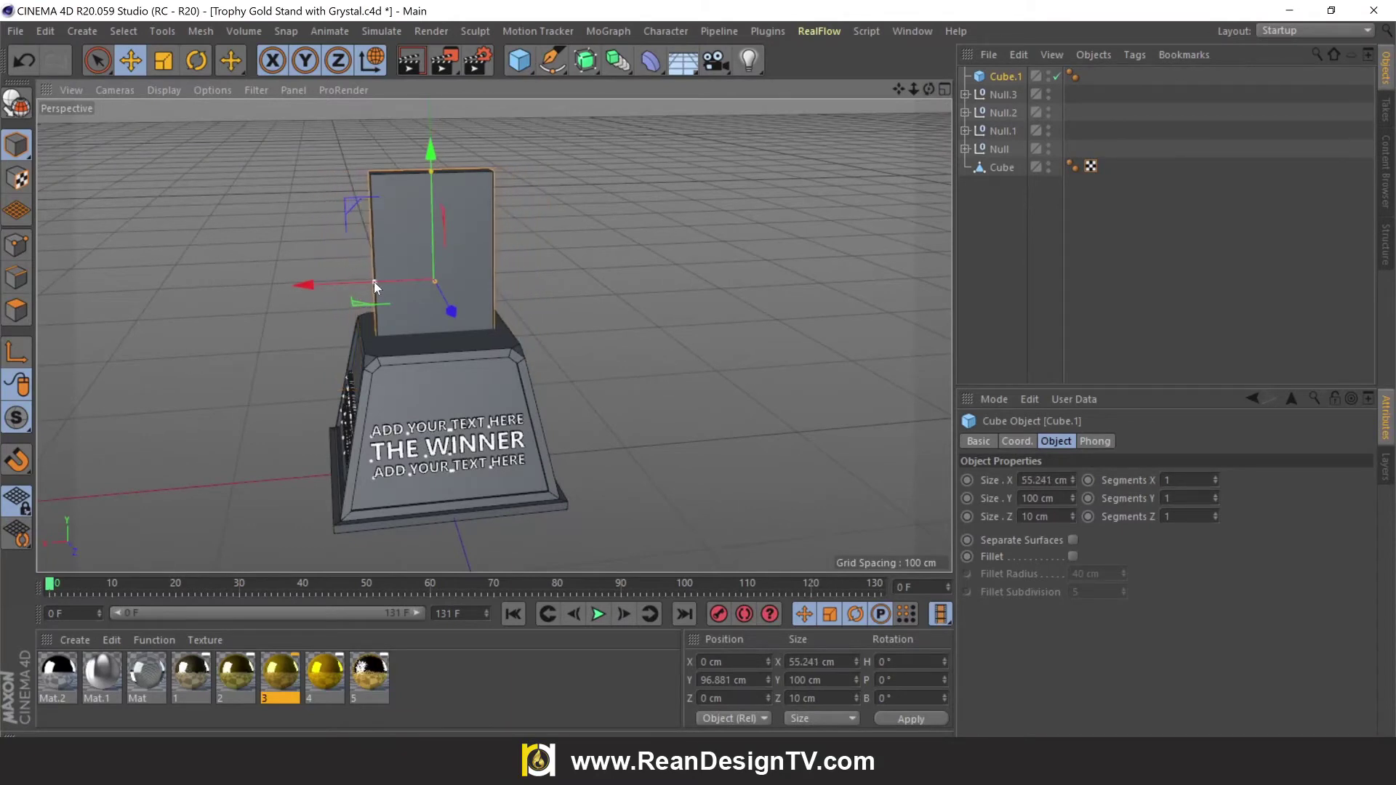
{"action": "mouse_move", "coordinate": [430, 190]}
{"action": "left_mouse_down"}
{"action": "mouse_move", "coordinate": [430, 118]}
{"action": "mouse_move", "coordinate": [430, 139]}
{"action": "left_mouse_up"}
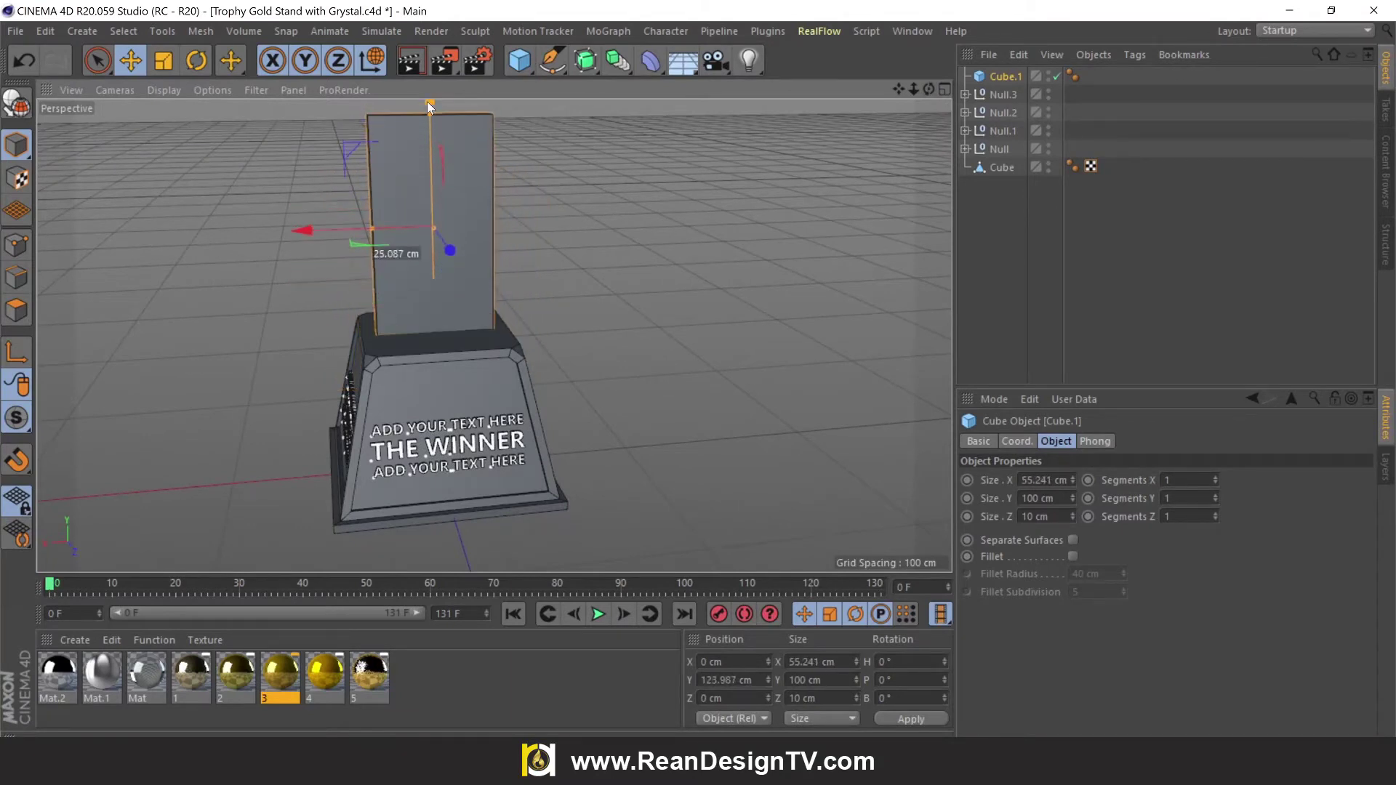
{"action": "mouse_move", "coordinate": [927, 90]}
{"action": "left_mouse_down"}
{"action": "mouse_move", "coordinate": [907, 99]}
{"action": "mouse_move", "coordinate": [901, 161]}
{"action": "left_mouse_up"}
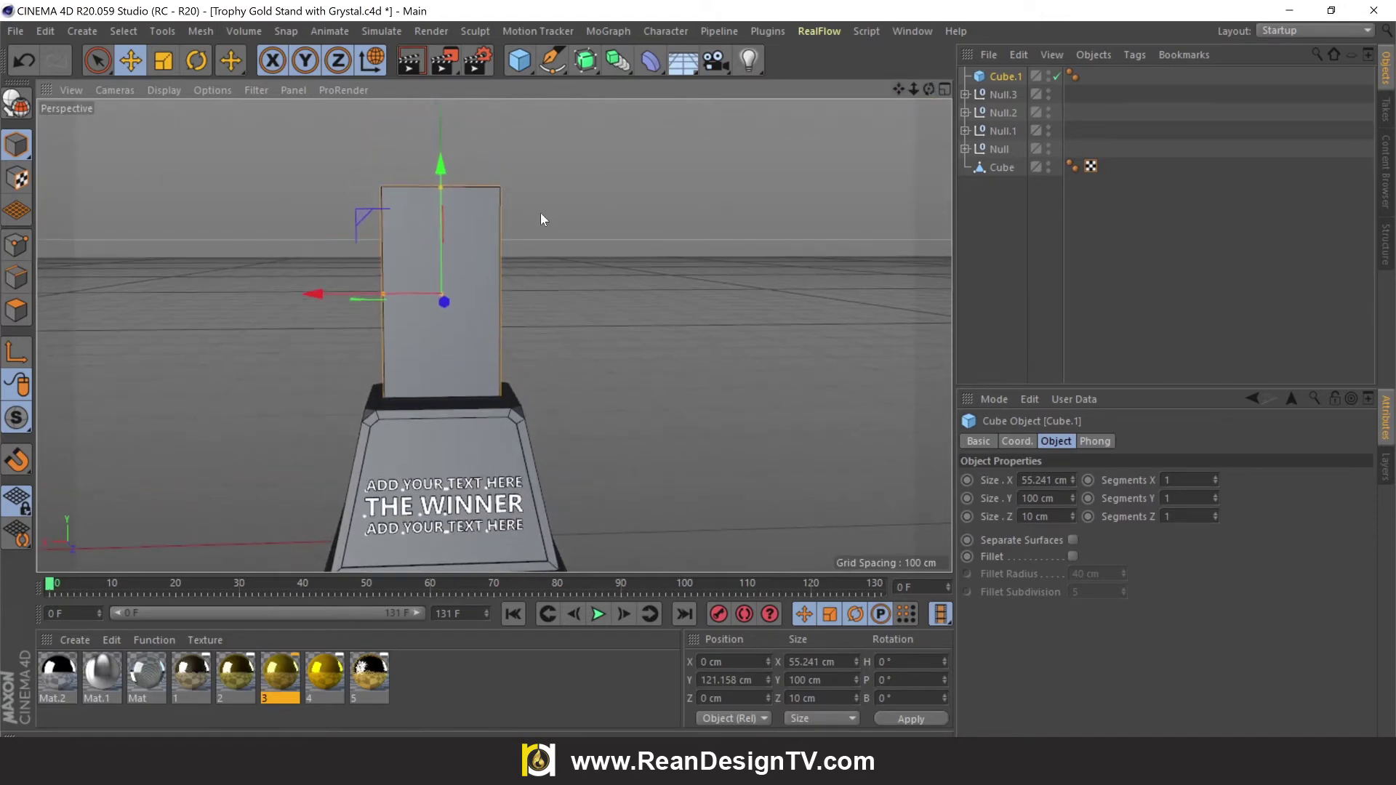
Step: Make Cube.1 an editable polygon object
{"action": "left_click", "coordinate": [18, 108]}
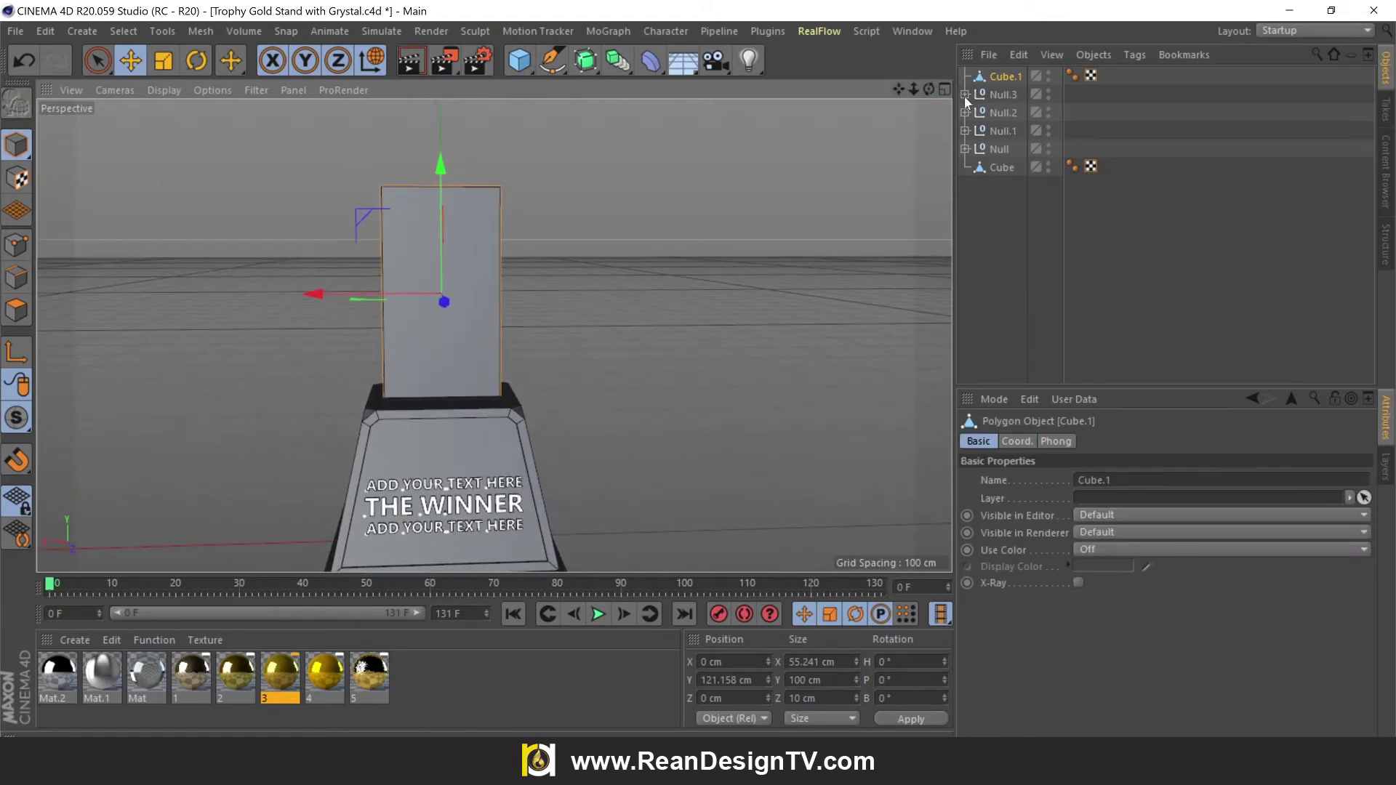
{"action": "left_click_drag", "start_coordinate": [930, 89], "coordinate": [938, 101]}
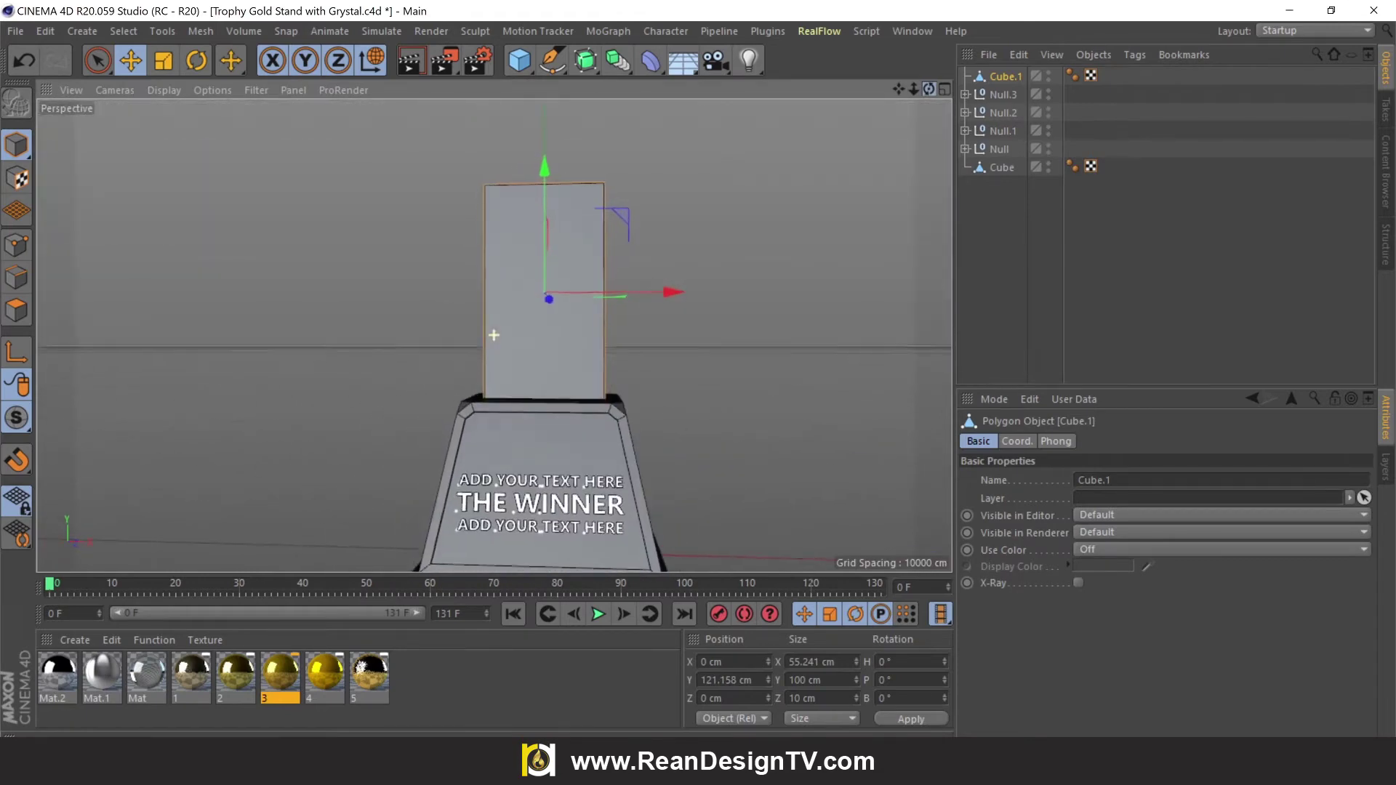
{"action": "left_click_drag", "start_coordinate": [494, 336], "coordinate": [492, 333]}
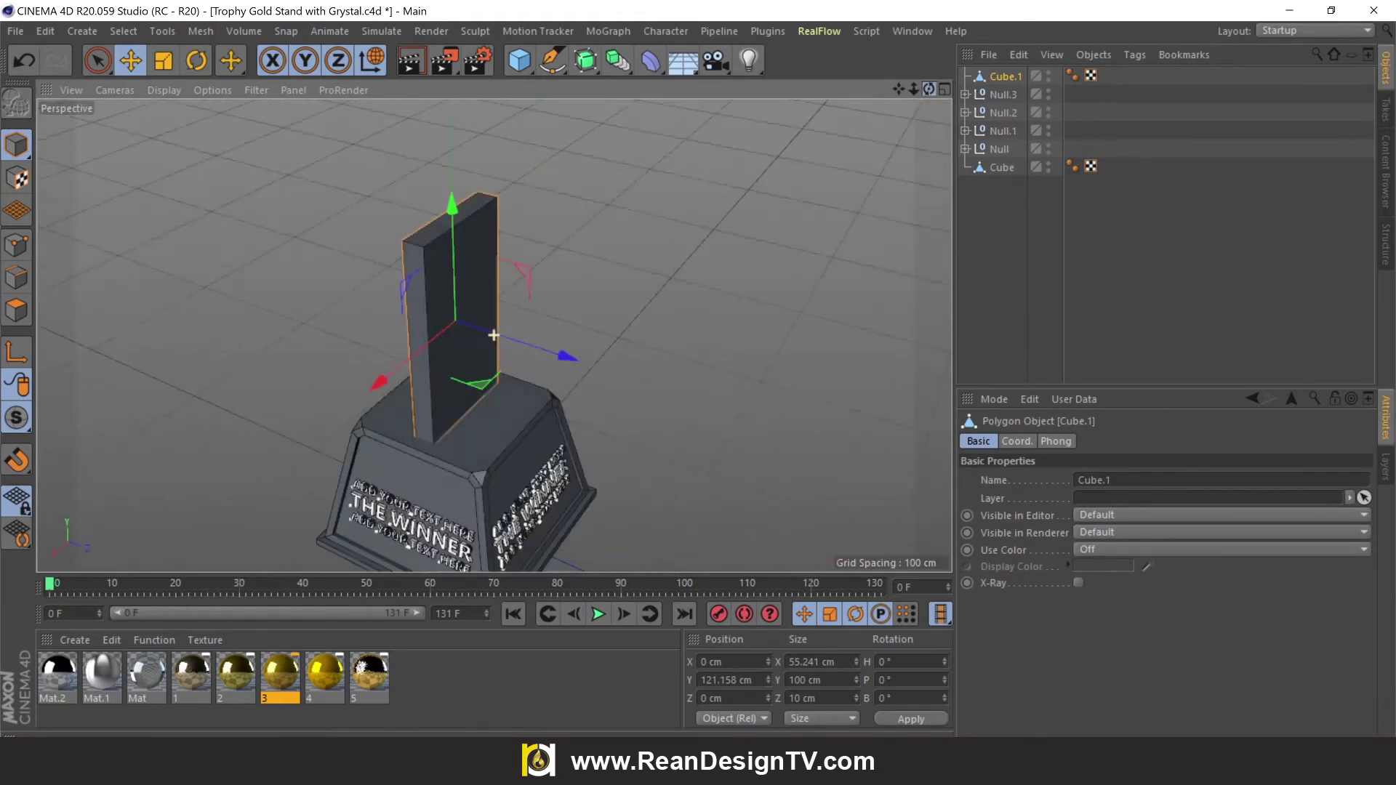
Step: Box-select the slab's top points in Points mode and show the four-view layout
{"action": "left_click", "coordinate": [15, 244]}
{"action": "left_click_drag", "start_coordinate": [97, 60], "coordinate": [147, 116]}
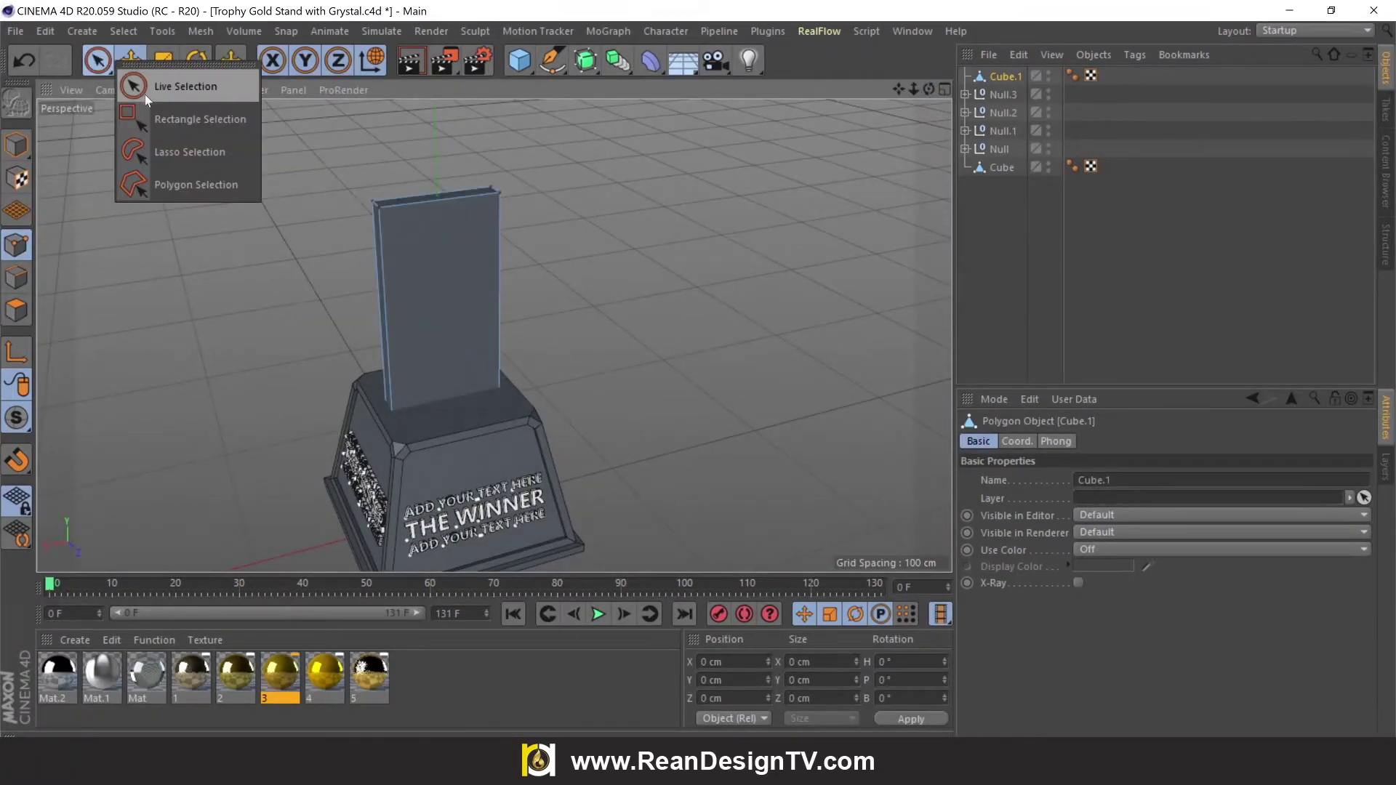
{"action": "left_click_drag", "start_coordinate": [284, 155], "coordinate": [558, 237]}
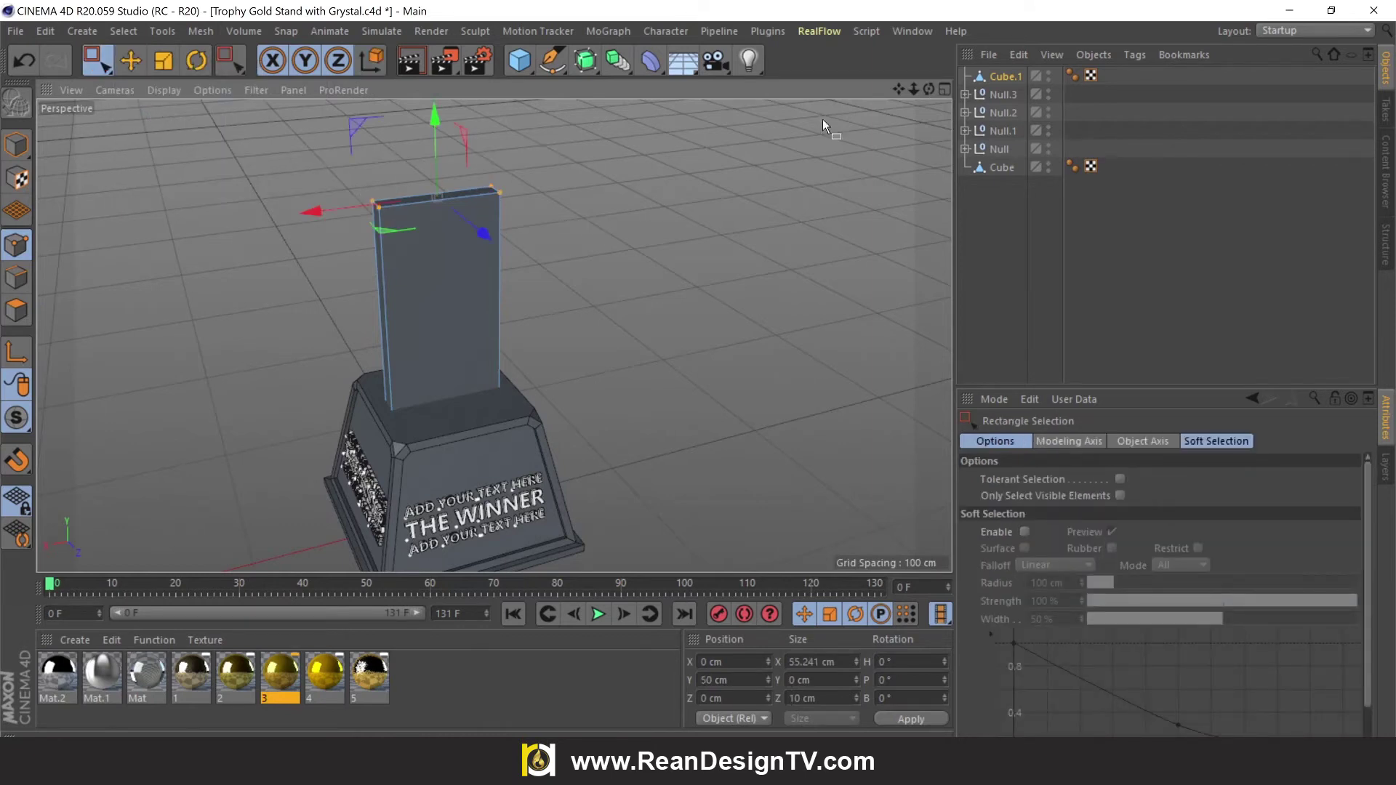
{"action": "left_click_drag", "start_coordinate": [928, 89], "coordinate": [928, 89]}
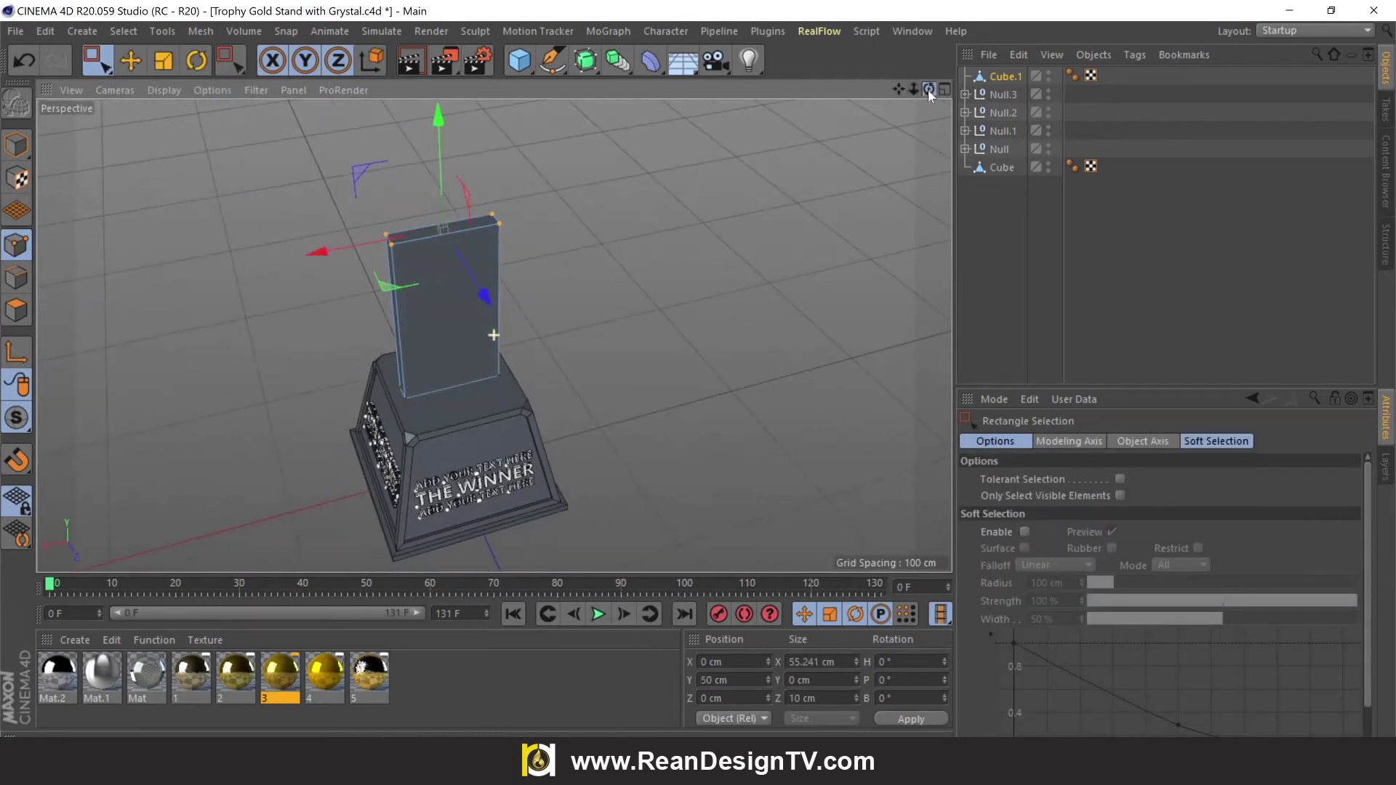
{"action": "left_click", "coordinate": [944, 89]}
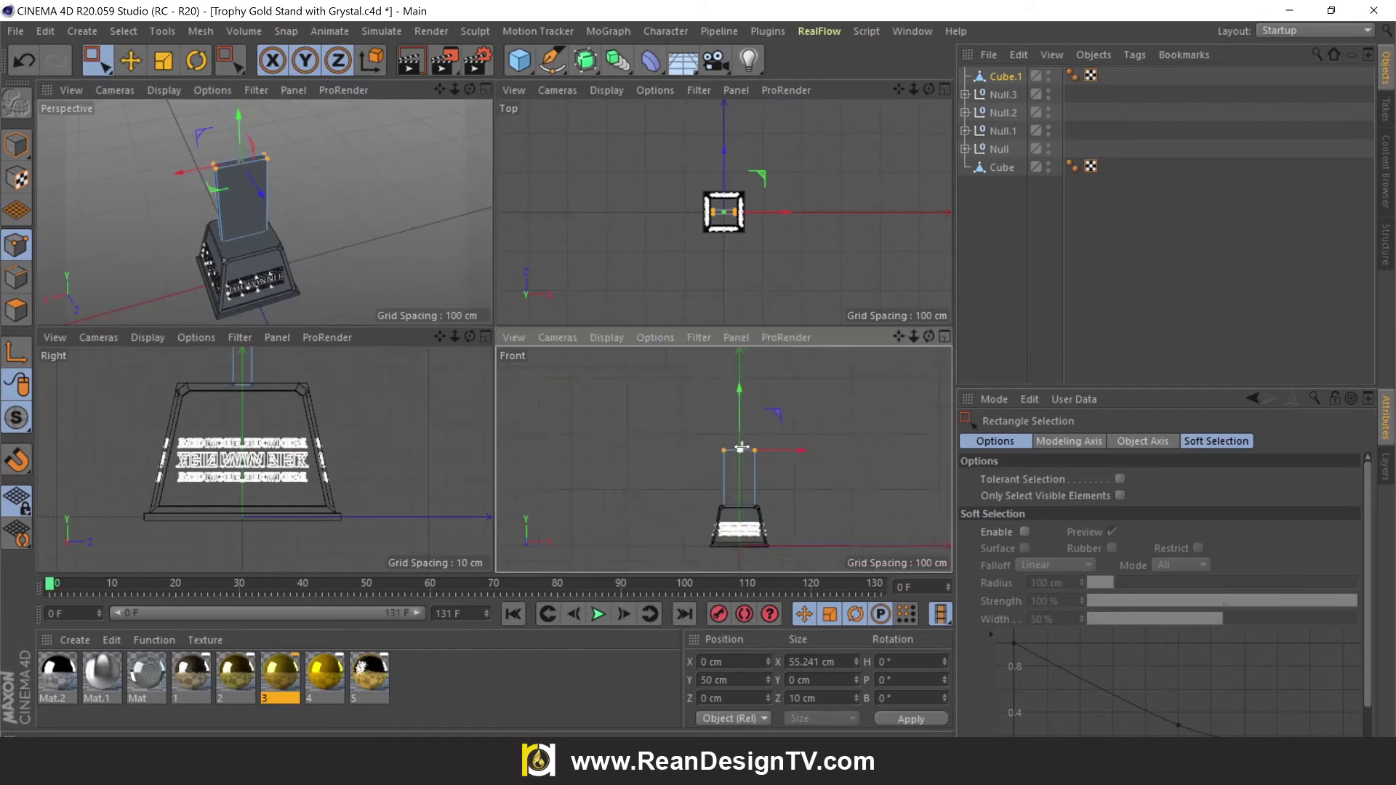
Step: In the maximized Front view, raise the slab's top points and adjust the bottom points
{"action": "left_click", "coordinate": [944, 336]}
{"action": "scroll", "coordinate": [575, 428], "scroll_direction": "up", "scroll_amount": 3}
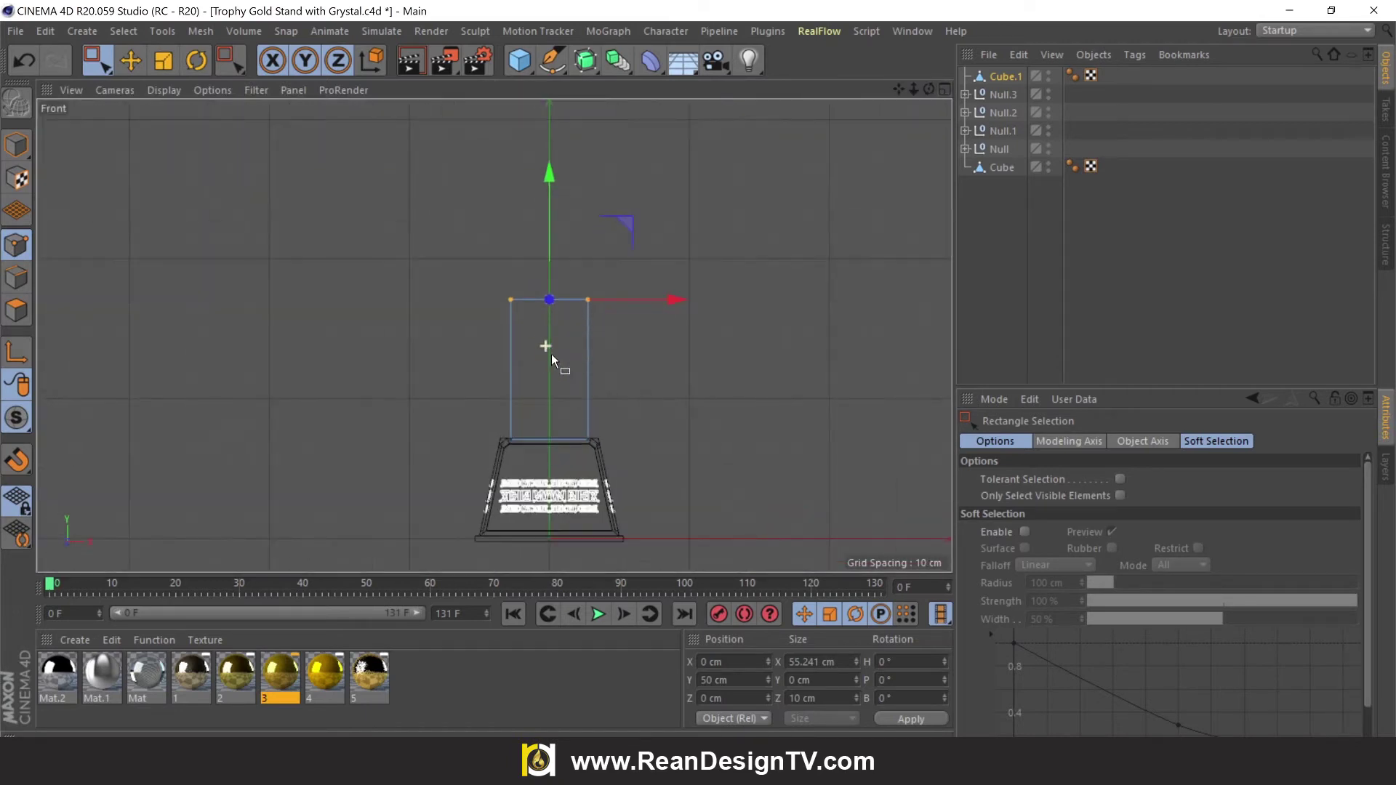
{"action": "scroll", "coordinate": [552, 359], "scroll_direction": "up", "scroll_amount": 3}
{"action": "mouse_move", "coordinate": [551, 383]}
{"action": "middle_mouse_down", "text": "alt"}
{"action": "mouse_move", "coordinate": [553, 319]}
{"action": "mouse_move", "coordinate": [492, 333]}
{"action": "middle_mouse_up", "text": "alt"}
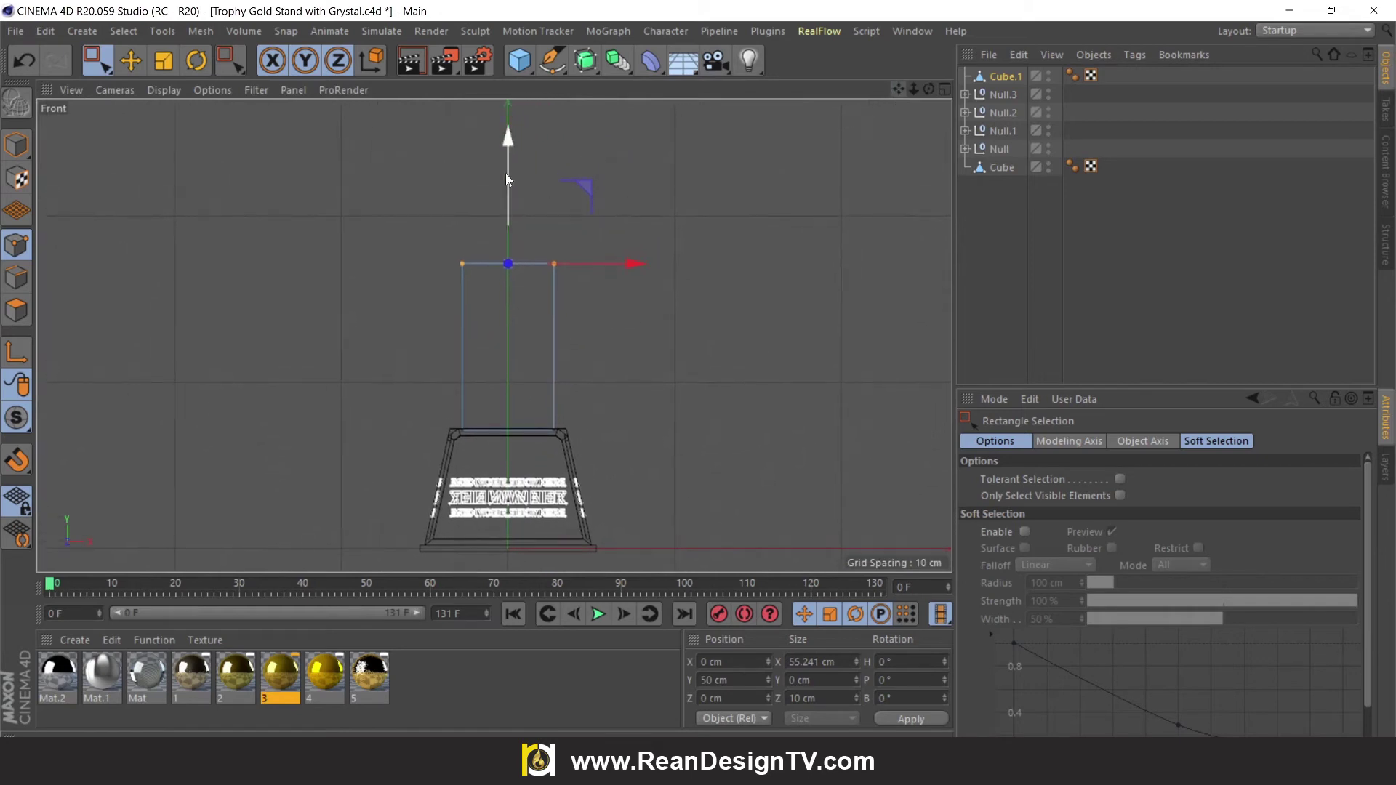
{"action": "left_click_drag", "start_coordinate": [509, 140], "coordinate": [509, 76]}
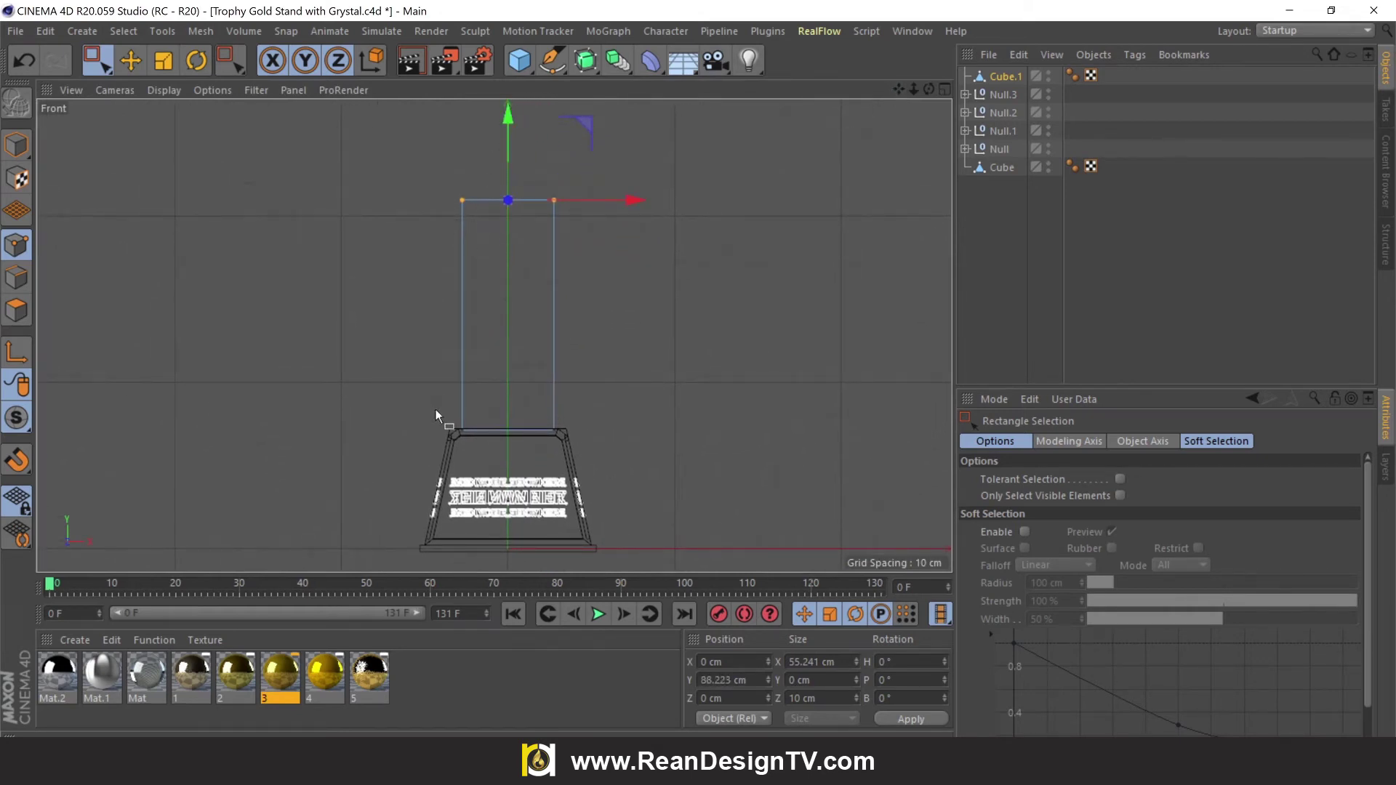
{"action": "left_click_drag", "start_coordinate": [399, 394], "coordinate": [623, 450]}
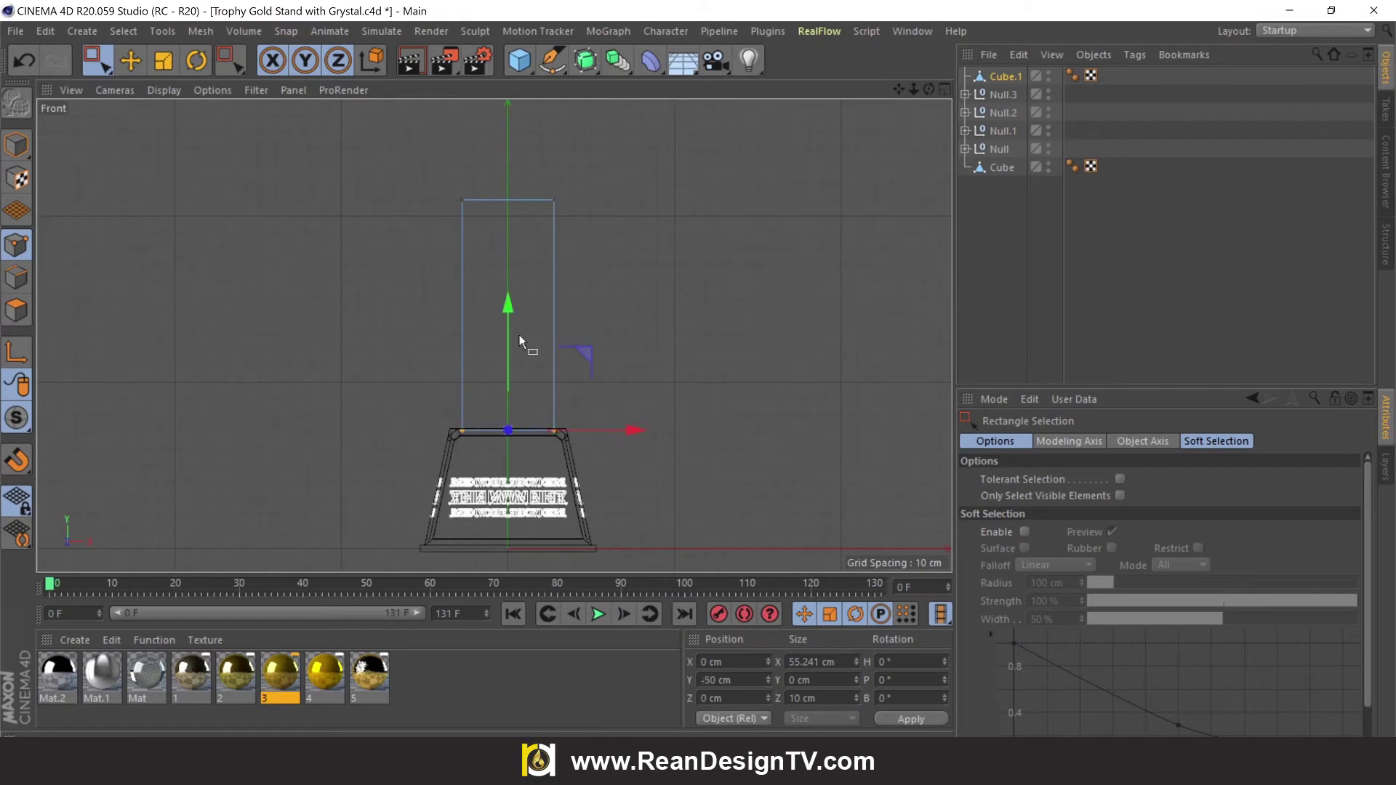
{"action": "left_click_drag", "start_coordinate": [512, 311], "coordinate": [512, 302]}
Step: Slant the slab's top and spread its top corners outward, then raise both top points
{"action": "left_click_drag", "start_coordinate": [390, 166], "coordinate": [501, 240]}
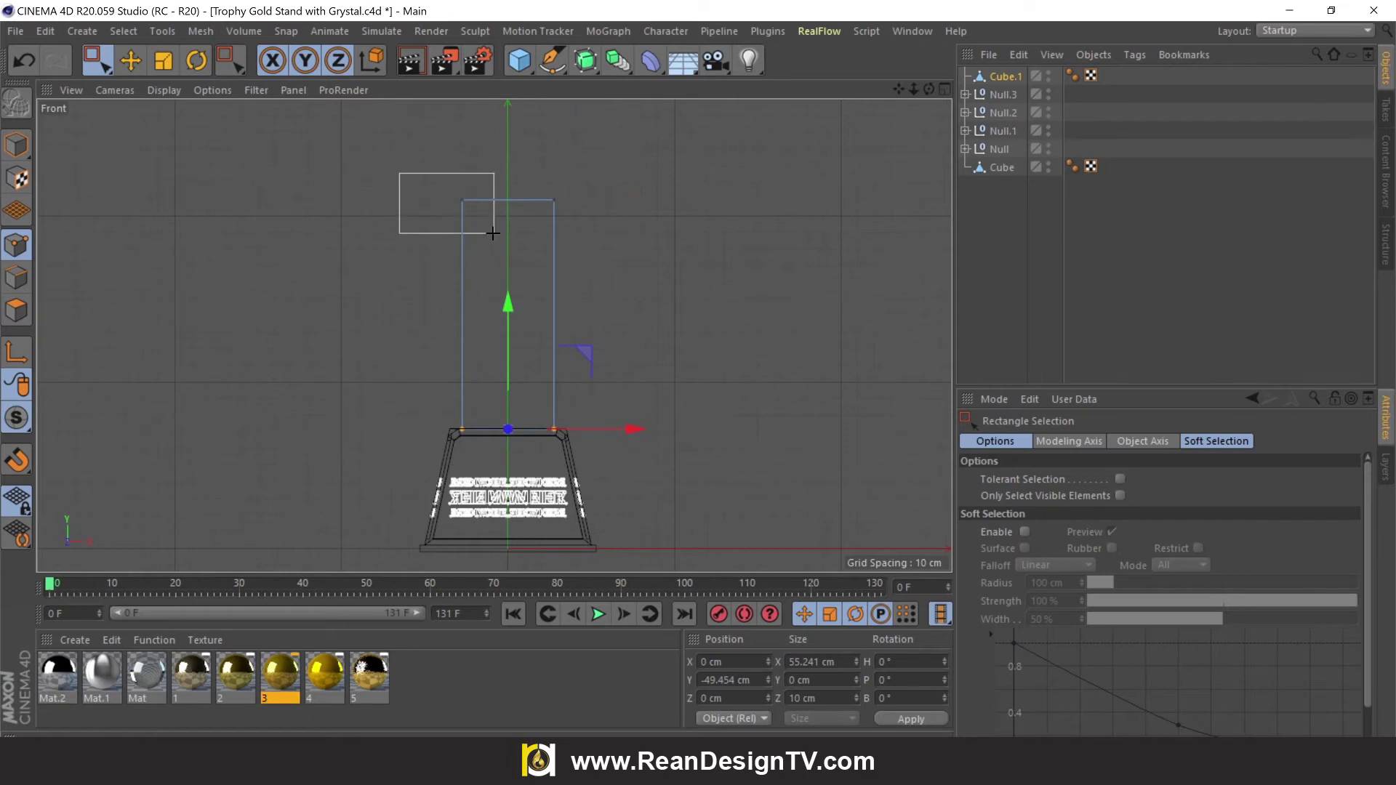
{"action": "left_click_drag", "start_coordinate": [464, 125], "coordinate": [472, 180]}
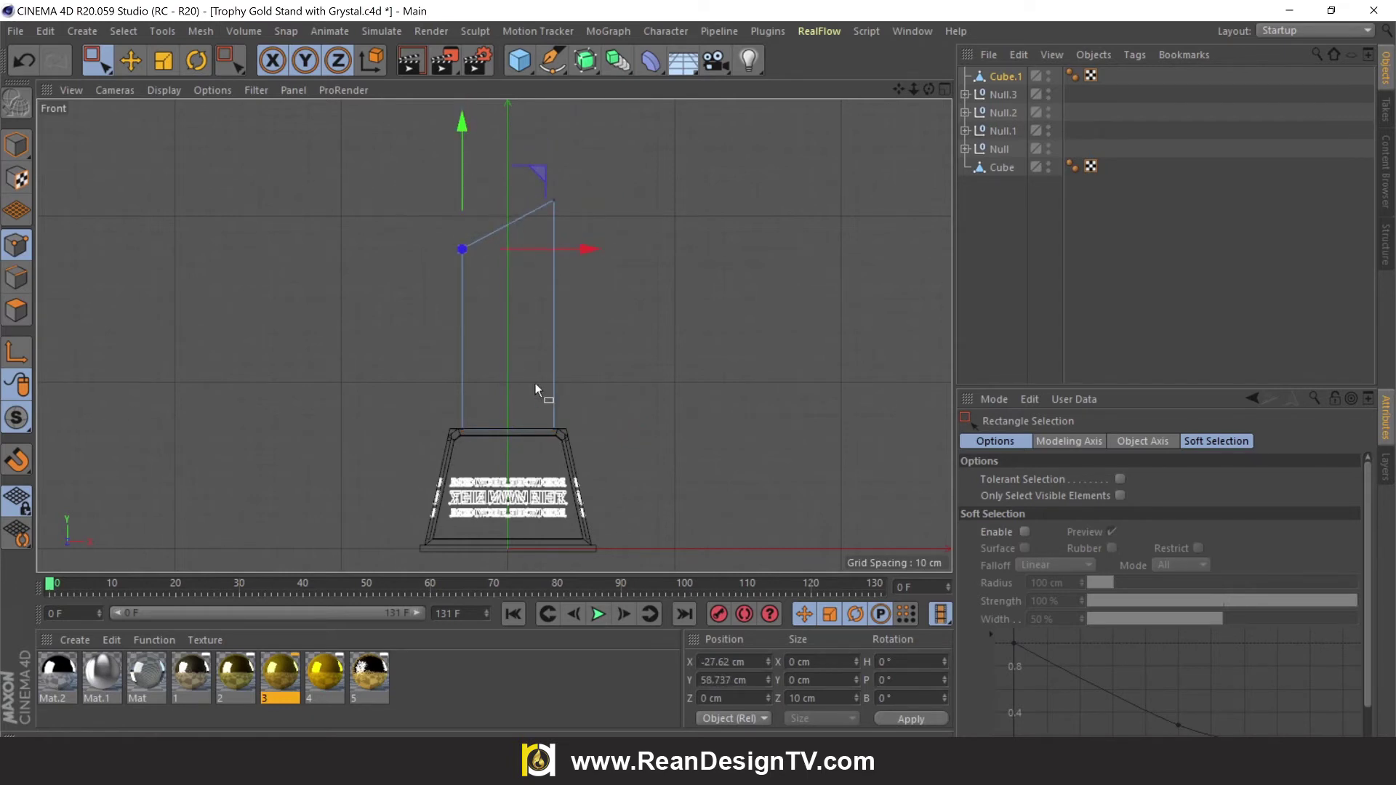
{"action": "left_click_drag", "start_coordinate": [652, 150], "coordinate": [539, 225]}
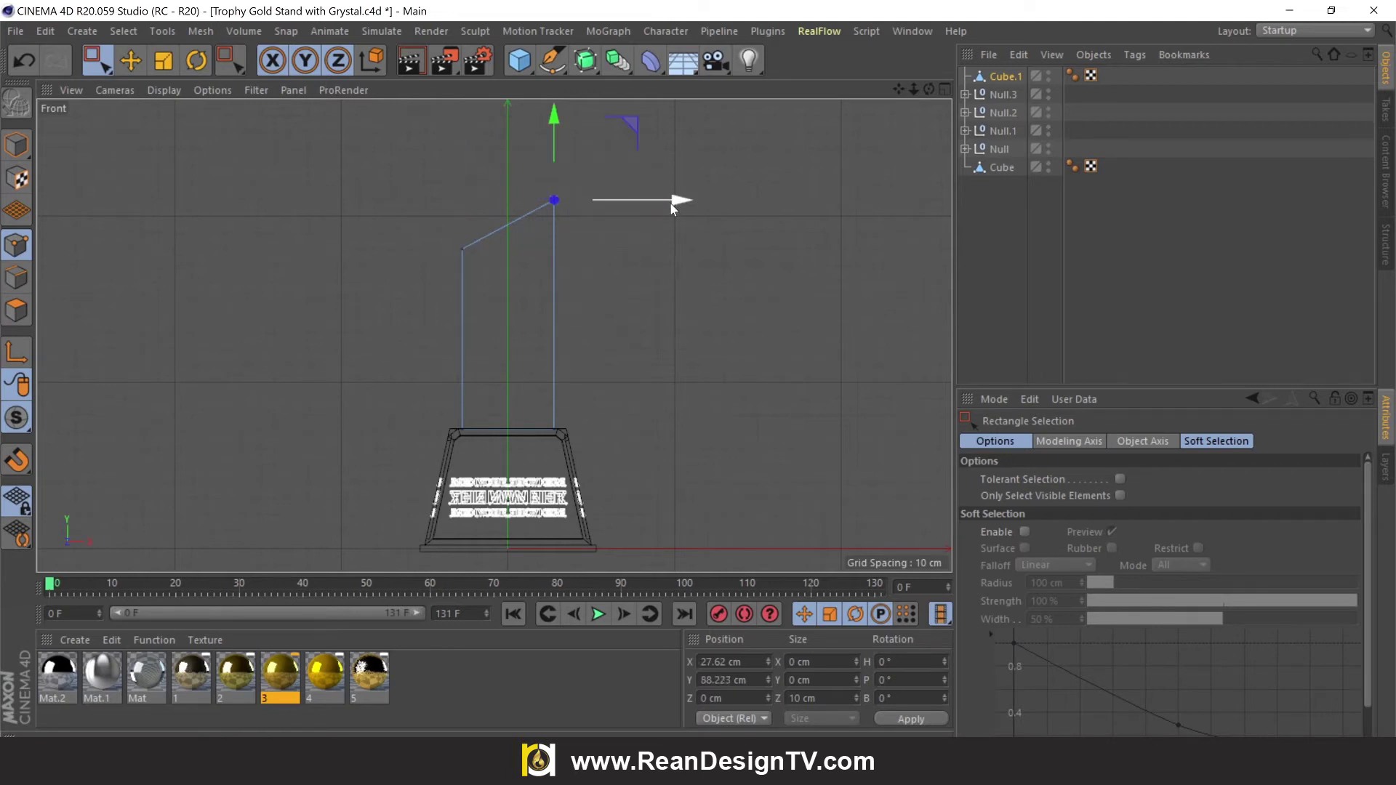
{"action": "left_click_drag", "start_coordinate": [669, 201], "coordinate": [690, 204]}
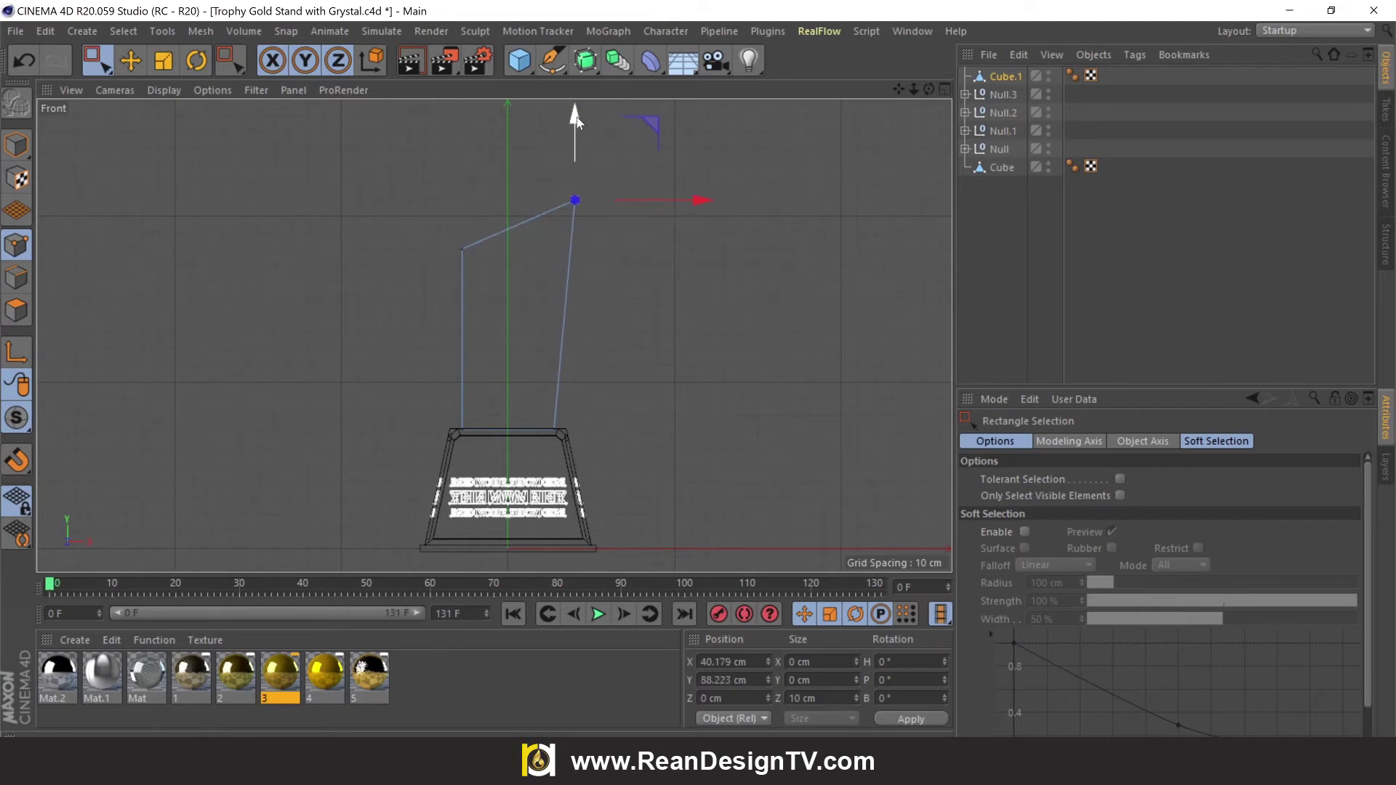
{"action": "left_click_drag", "start_coordinate": [575, 120], "coordinate": [579, 115]}
{"action": "left_click_drag", "start_coordinate": [428, 225], "coordinate": [489, 272]}
{"action": "left_click_drag", "start_coordinate": [589, 249], "coordinate": [571, 254]}
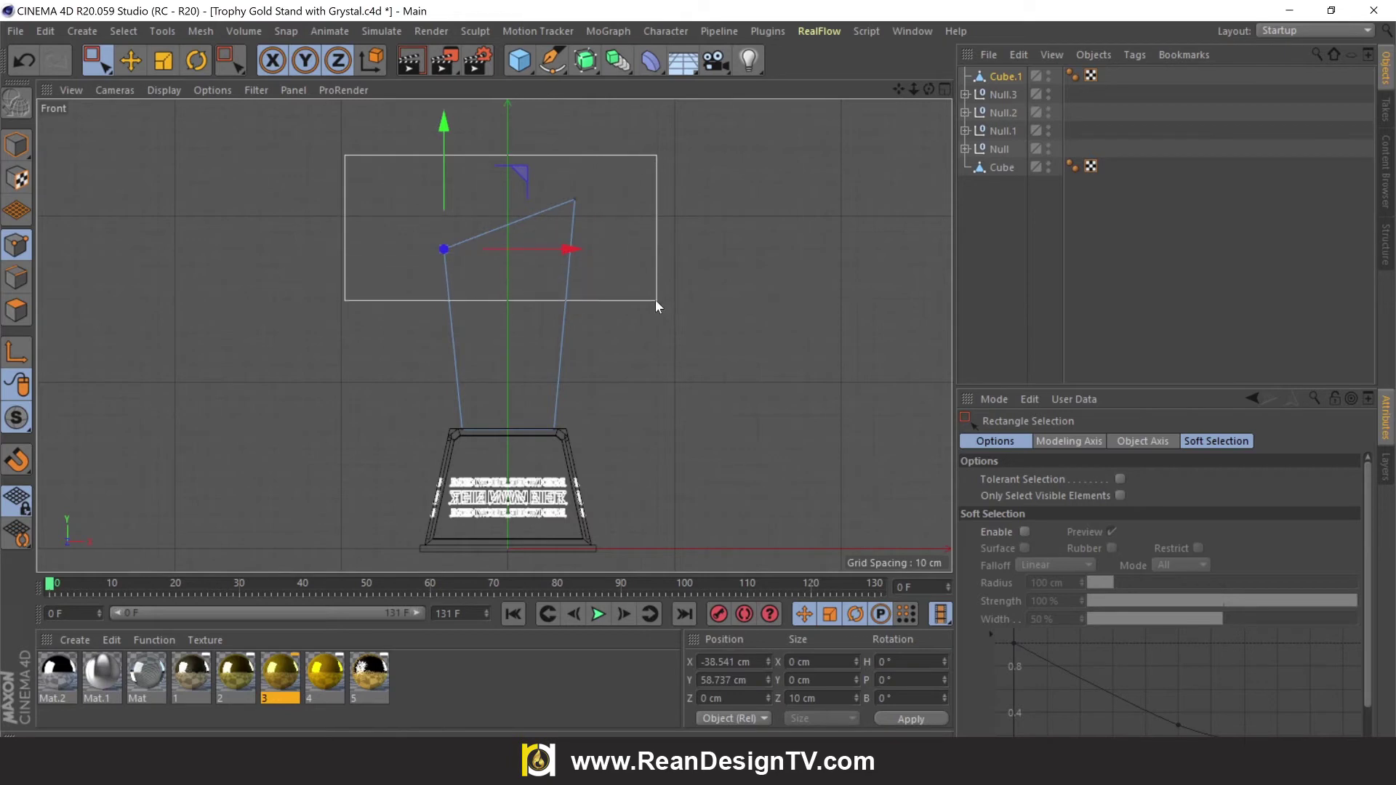
{"action": "left_click_drag", "start_coordinate": [389, 188], "coordinate": [656, 300]}
{"action": "left_click_drag", "start_coordinate": [509, 127], "coordinate": [510, 76]}
Step: Scale the slab's bottom points to 80% on X to taper the base
{"action": "mouse_move", "coordinate": [404, 407]}
{"action": "left_mouse_down"}
{"action": "mouse_move", "coordinate": [493, 453]}
{"action": "mouse_move", "coordinate": [600, 451]}
{"action": "left_mouse_up"}
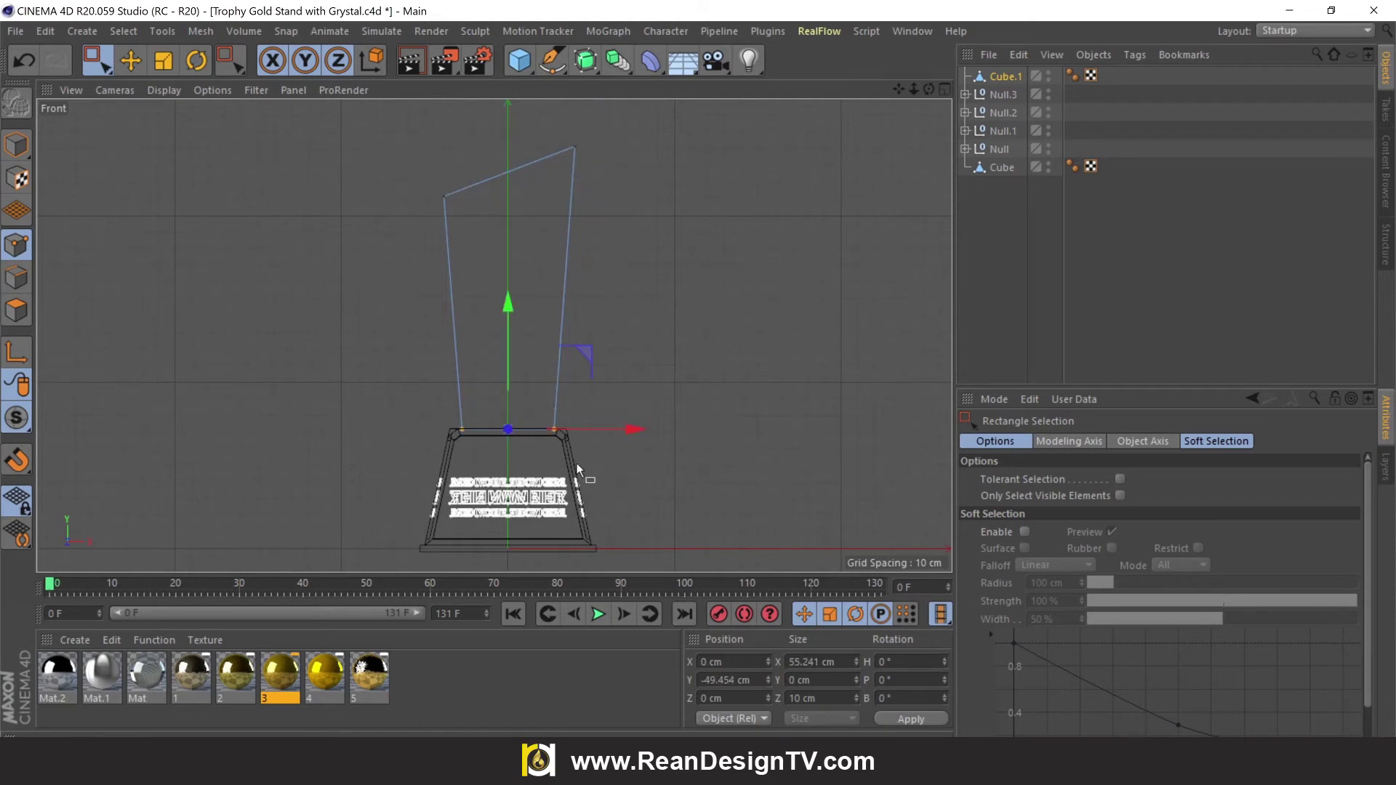
{"action": "left_click", "coordinate": [942, 90]}
{"action": "left_click", "coordinate": [486, 89]}
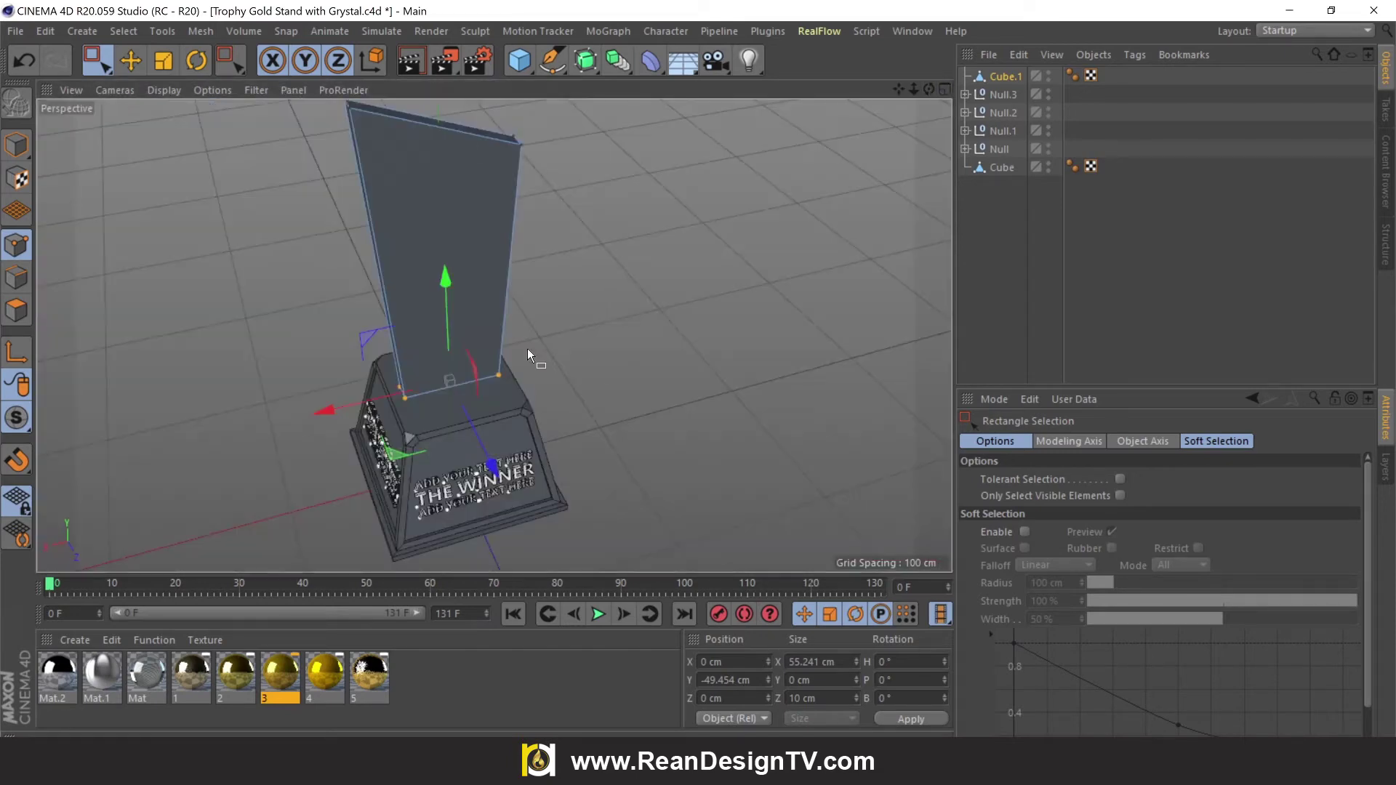
{"action": "left_click_drag", "start_coordinate": [928, 88], "coordinate": [551, 291]}
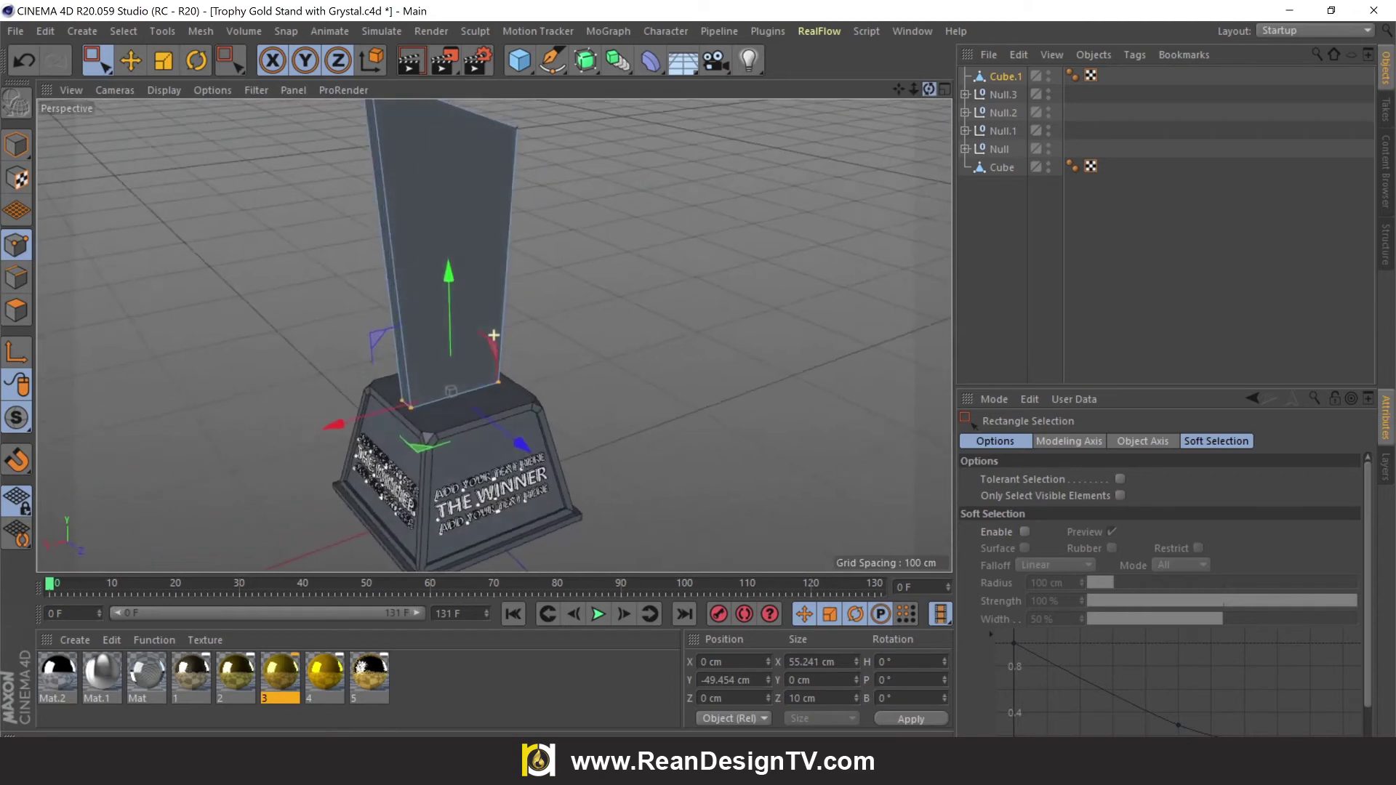
{"action": "key", "text": "t"}
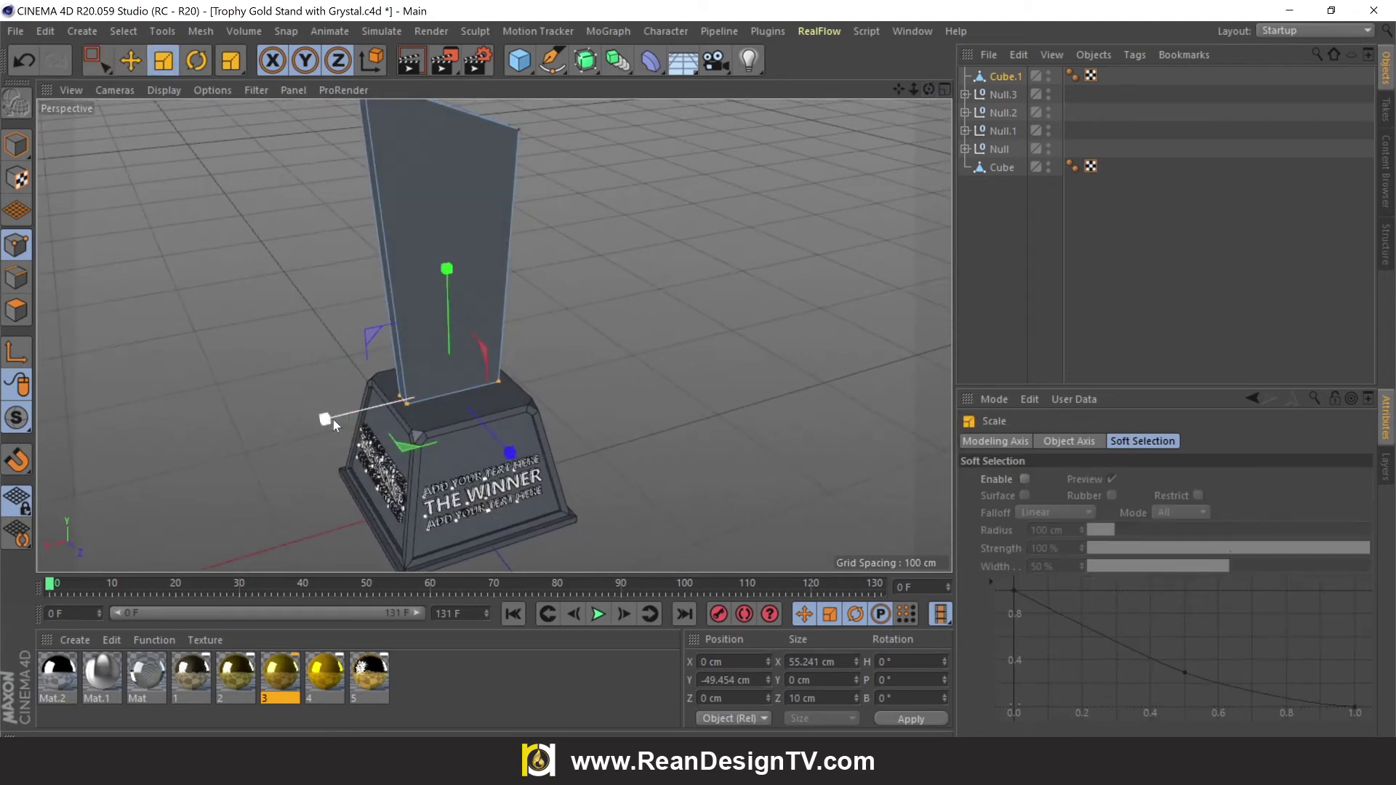
{"action": "mouse_move", "coordinate": [325, 425]}
{"action": "left_mouse_down"}
{"action": "mouse_move", "coordinate": [732, 330]}
{"action": "mouse_move", "coordinate": [845, 174]}
{"action": "left_mouse_up"}
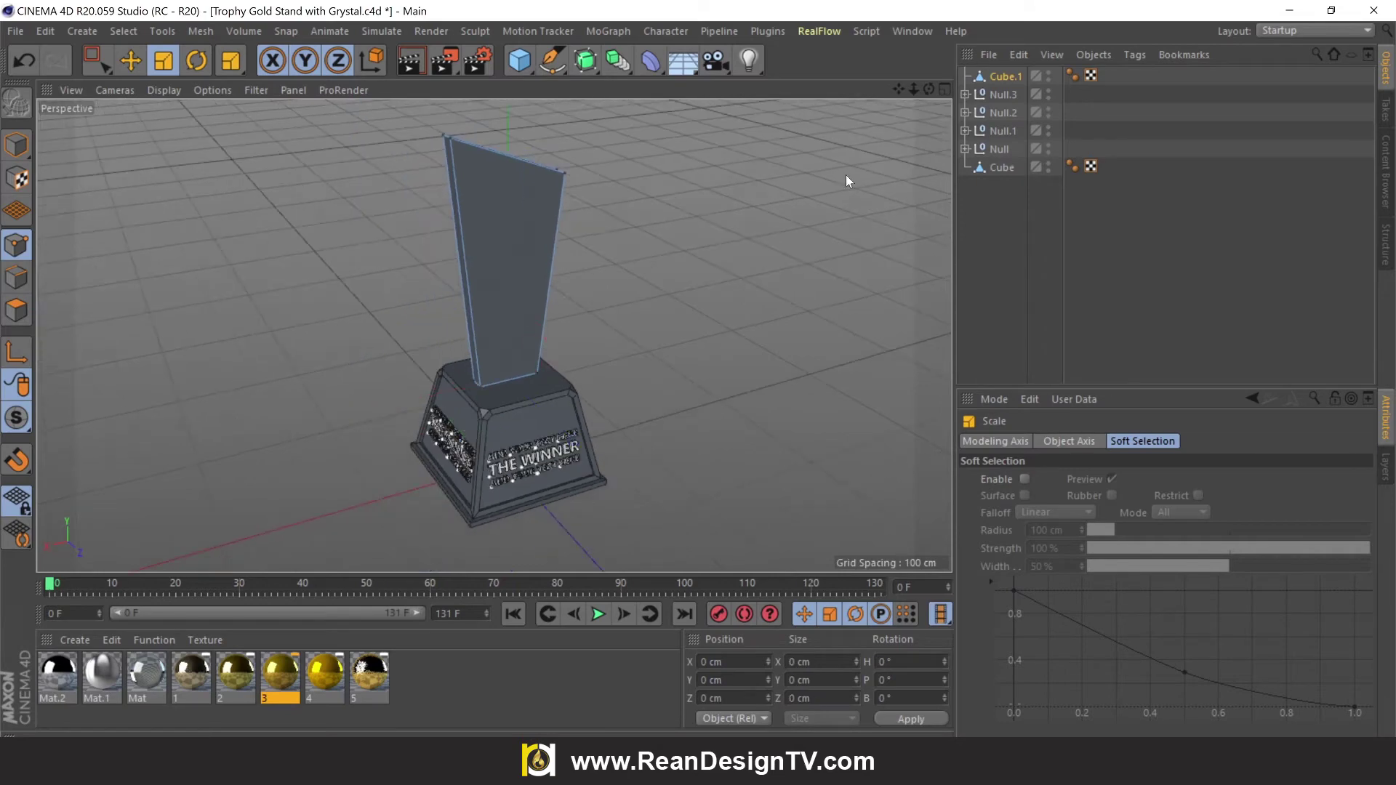
Step: Return to Model mode and select the Cube.1 blade
{"action": "mouse_move", "coordinate": [928, 88]}
{"action": "left_mouse_down"}
{"action": "mouse_move", "coordinate": [493, 335]}
{"action": "mouse_move", "coordinate": [885, 81]}
{"action": "left_mouse_up"}
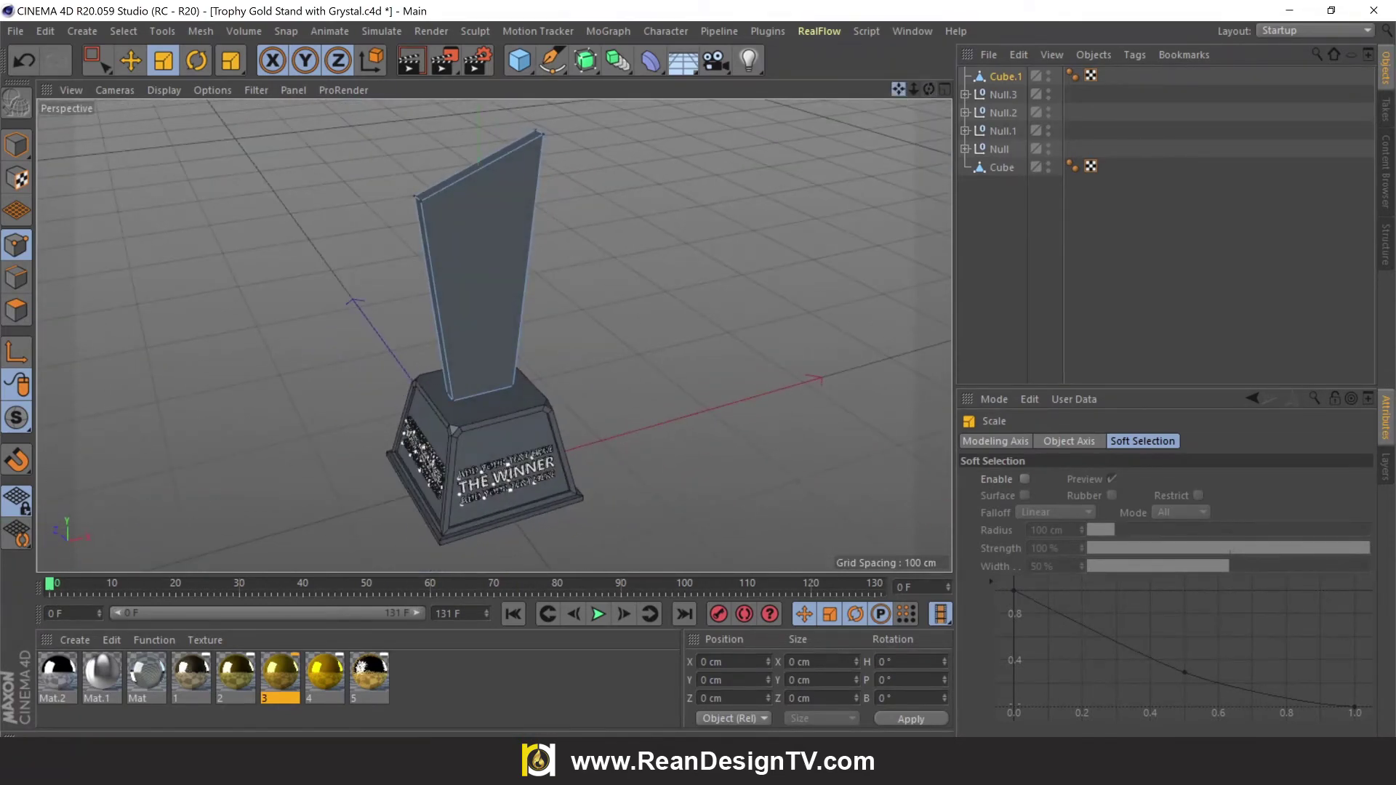
{"action": "key", "text": "Return"}
{"action": "key", "text": "Return"}
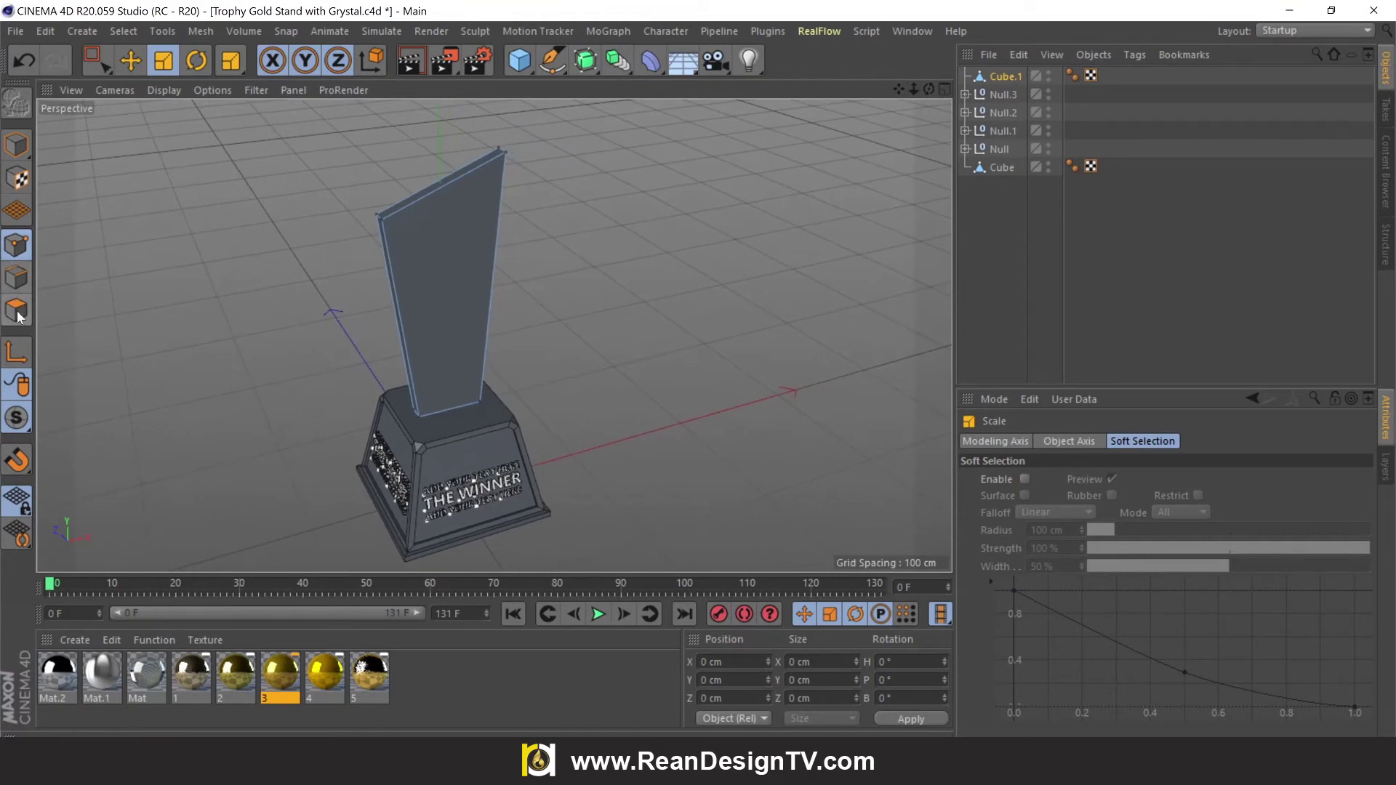
{"action": "left_click", "coordinate": [16, 144]}
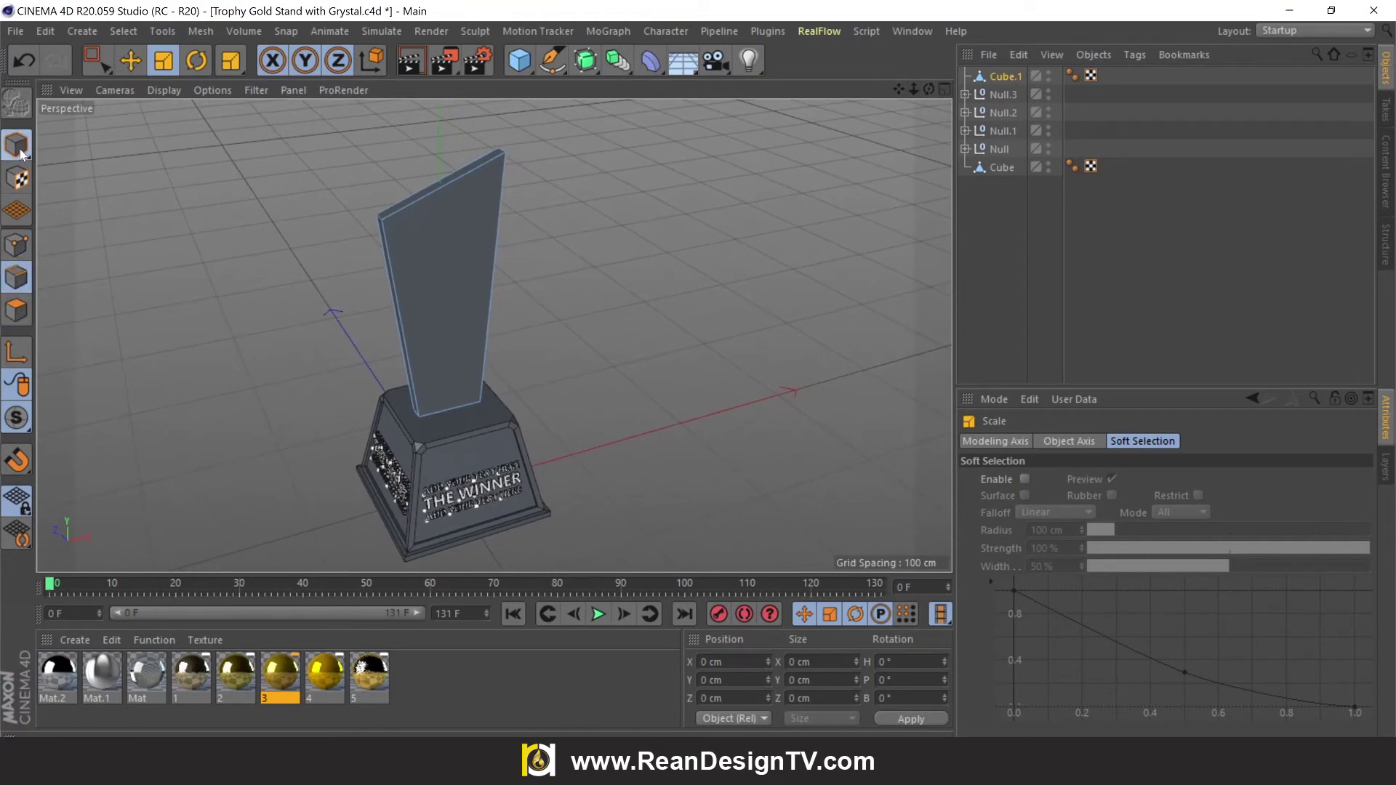
{"action": "left_click", "coordinate": [403, 247]}
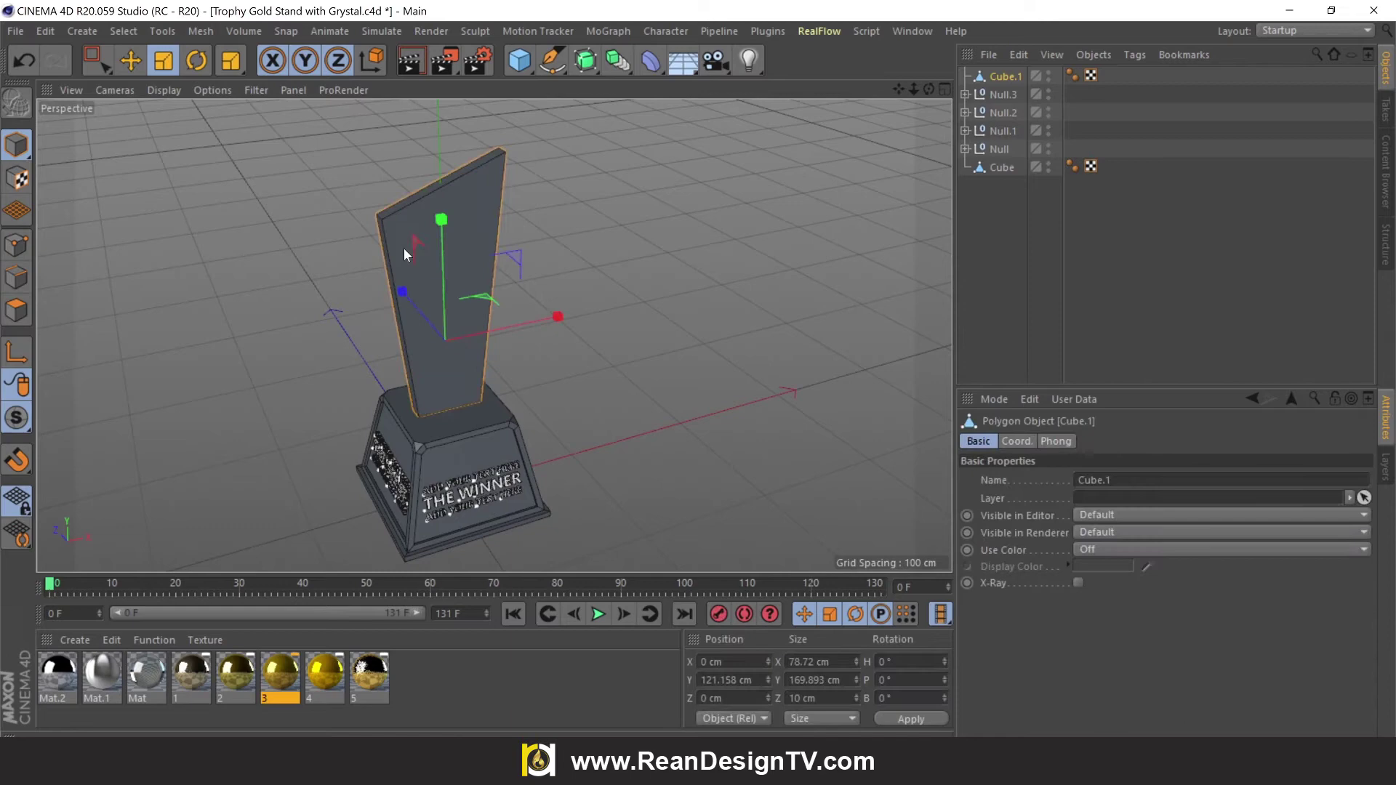
{"action": "left_click", "coordinate": [131, 61]}
{"action": "left_click", "coordinate": [181, 158]}
{"action": "left_click_drag", "start_coordinate": [535, 280], "coordinate": [612, 269], "text": "alt"}
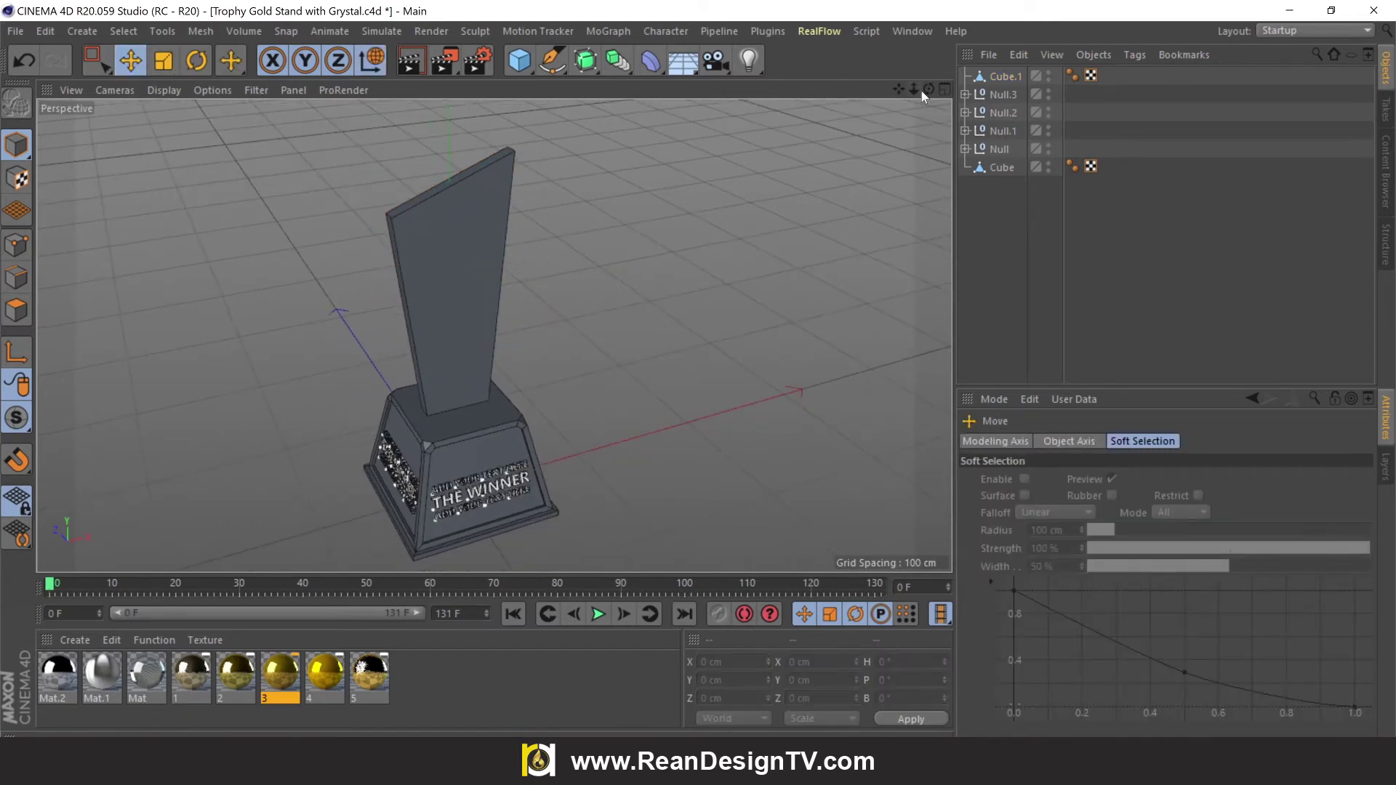
{"action": "left_click_drag", "start_coordinate": [928, 88], "coordinate": [873, 95]}
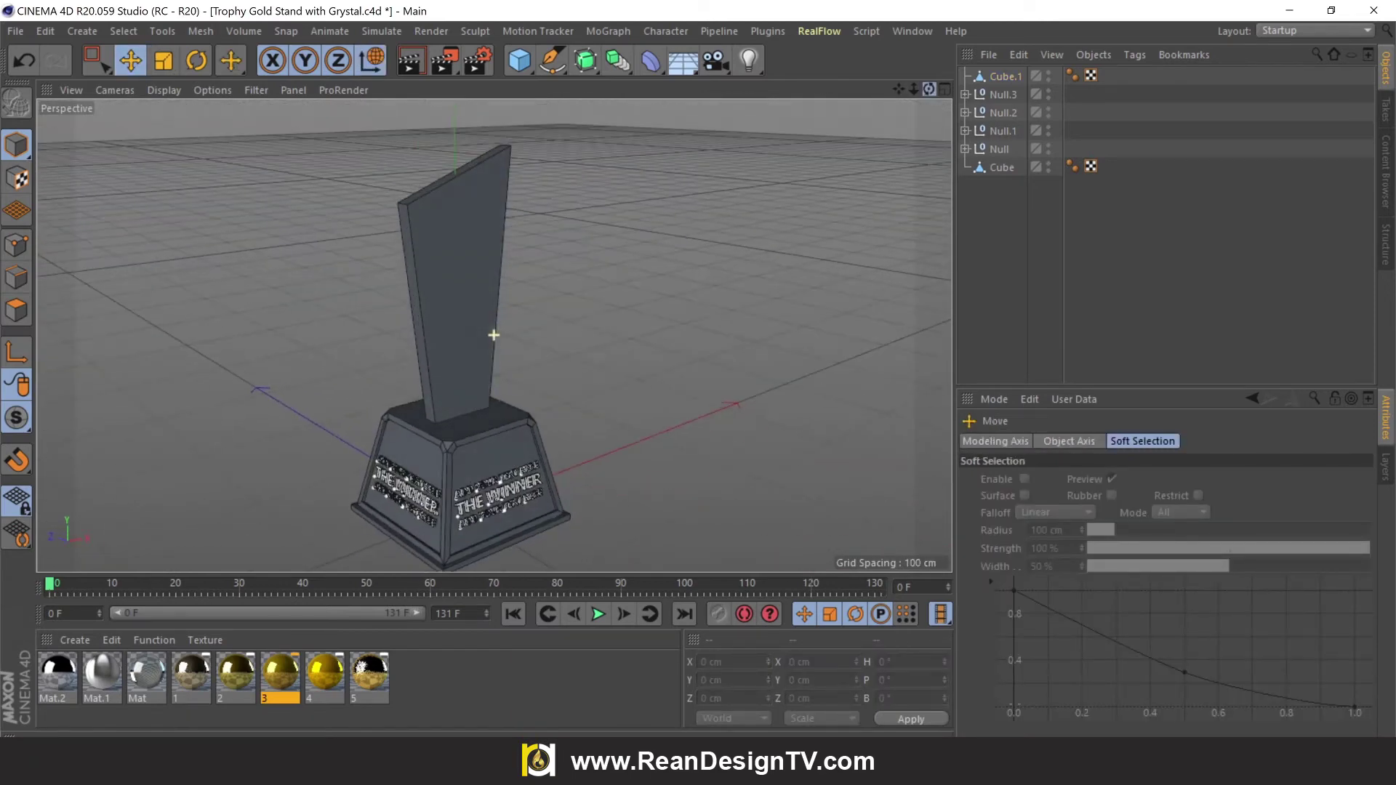
Step: Select the blade's left and right vertical side edges in Edges mode
{"action": "left_click", "coordinate": [16, 277]}
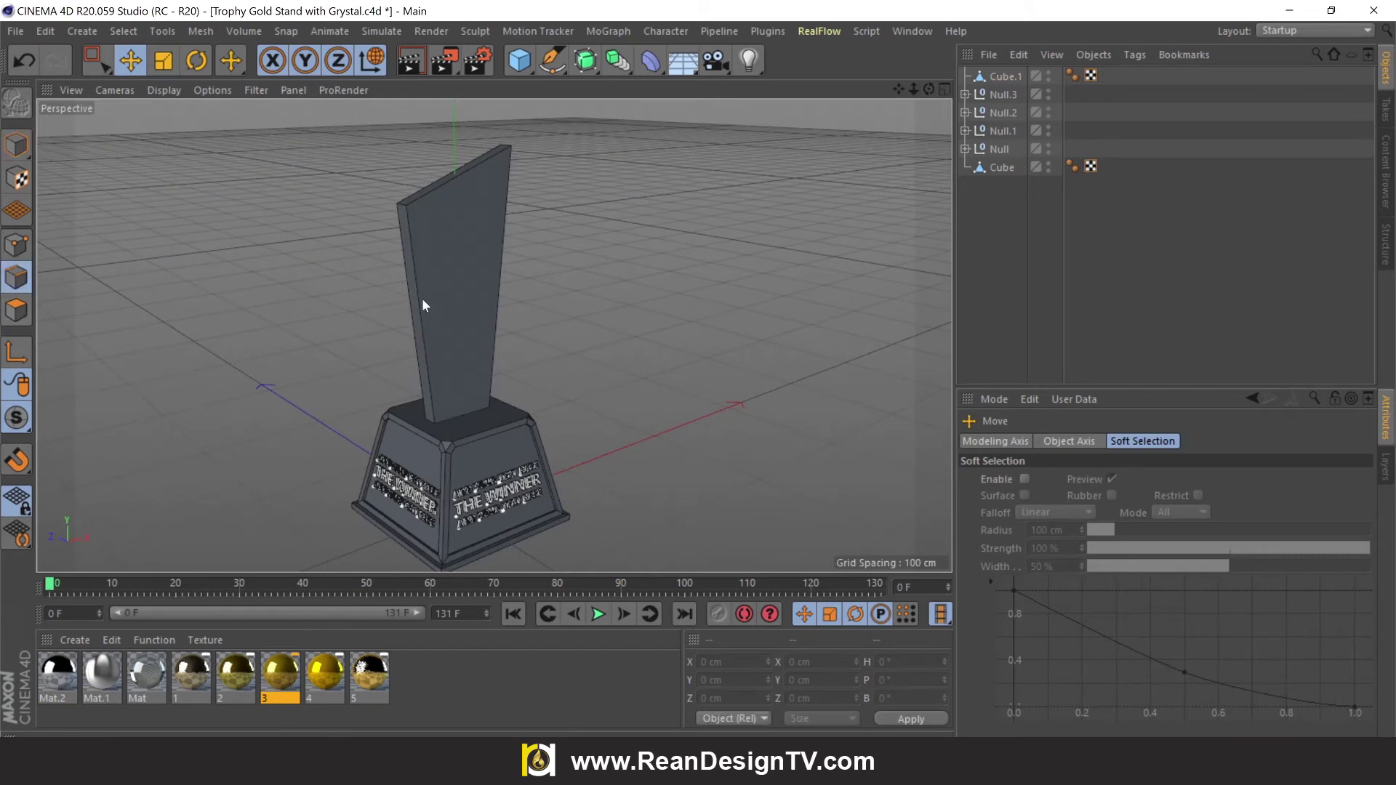
{"action": "left_click", "coordinate": [442, 258]}
{"action": "left_click", "coordinate": [411, 291]}
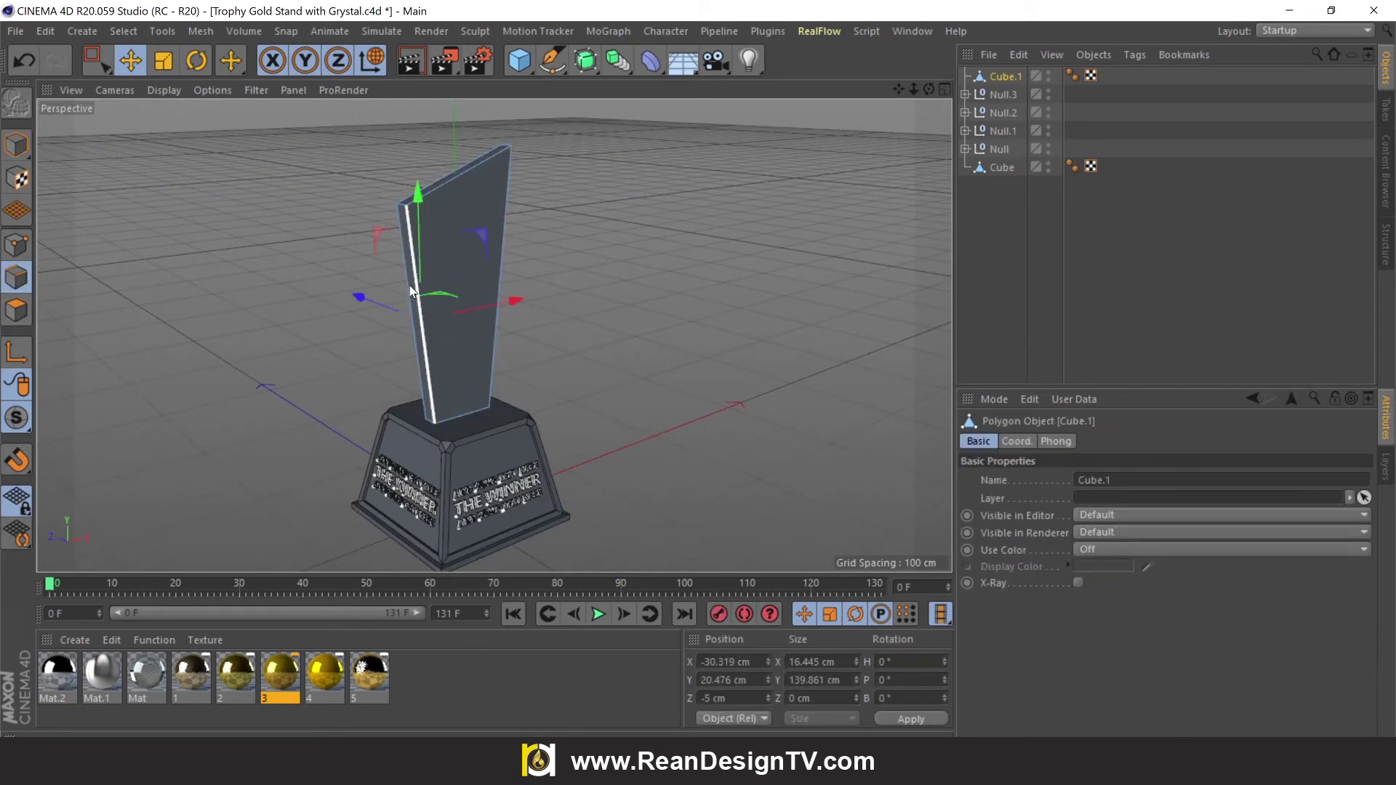
{"action": "left_click", "coordinate": [413, 305], "text": "shift"}
{"action": "left_click", "coordinate": [497, 305], "text": "shift"}
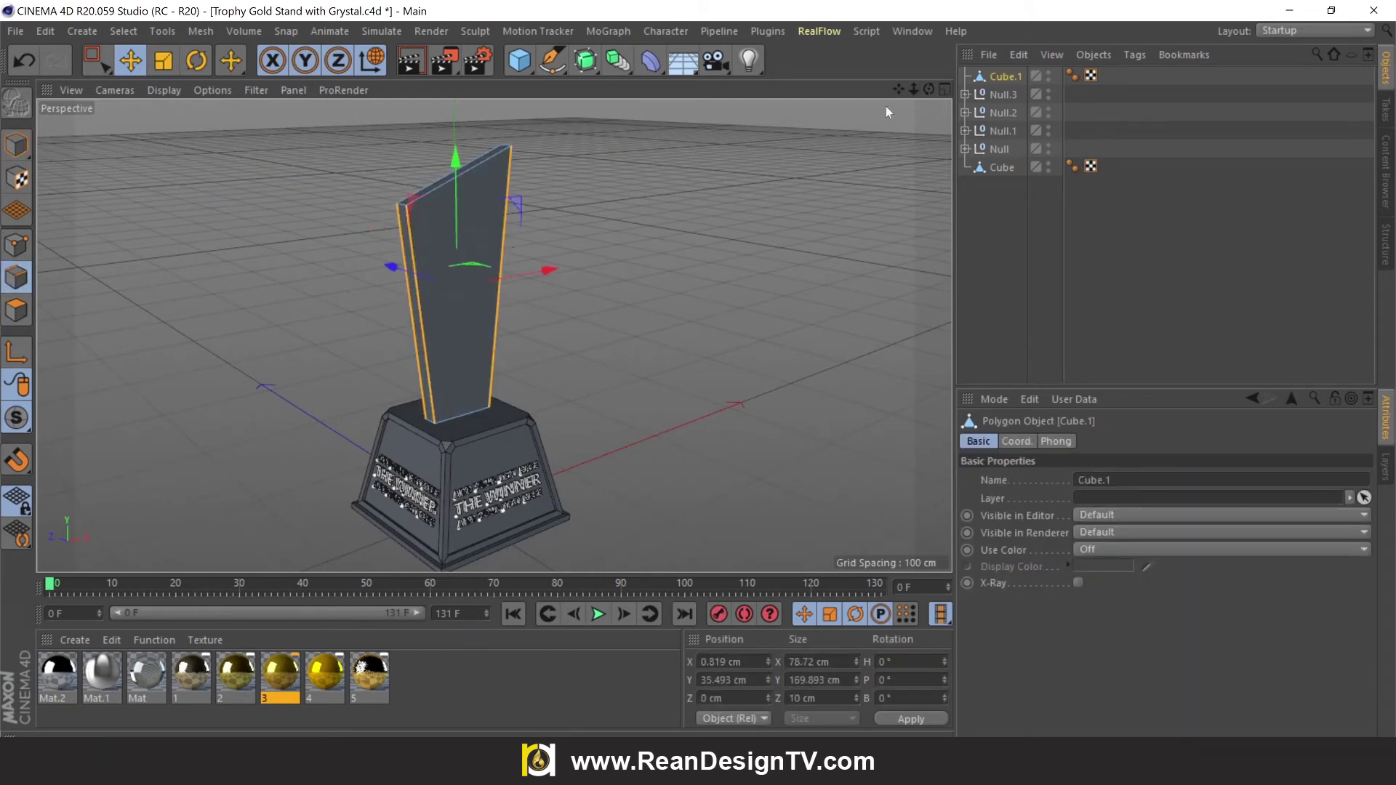
{"action": "left_click_drag", "start_coordinate": [927, 90], "coordinate": [600, 278]}
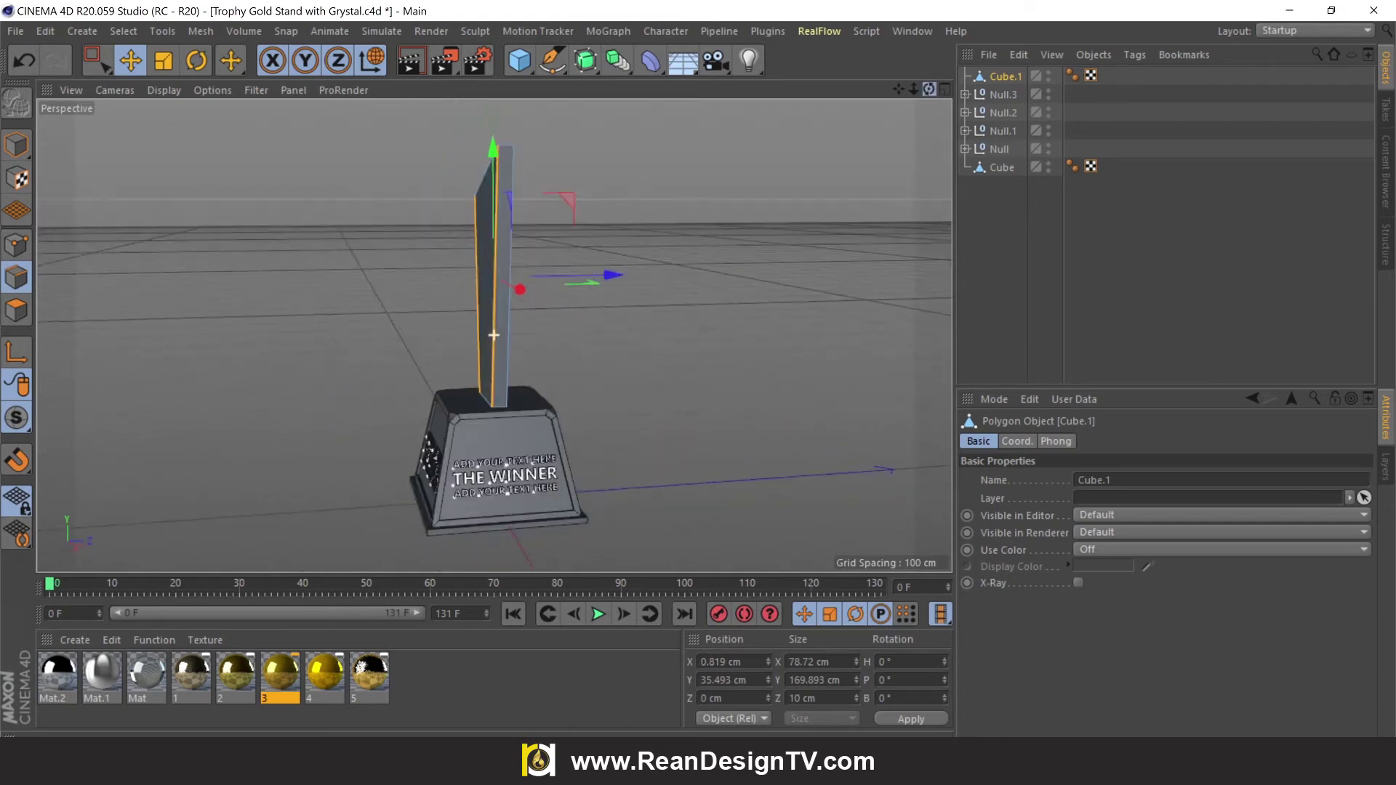
{"action": "left_click", "coordinate": [512, 298], "text": "shift"}
{"action": "left_click_drag", "start_coordinate": [929, 89], "coordinate": [404, 264]}
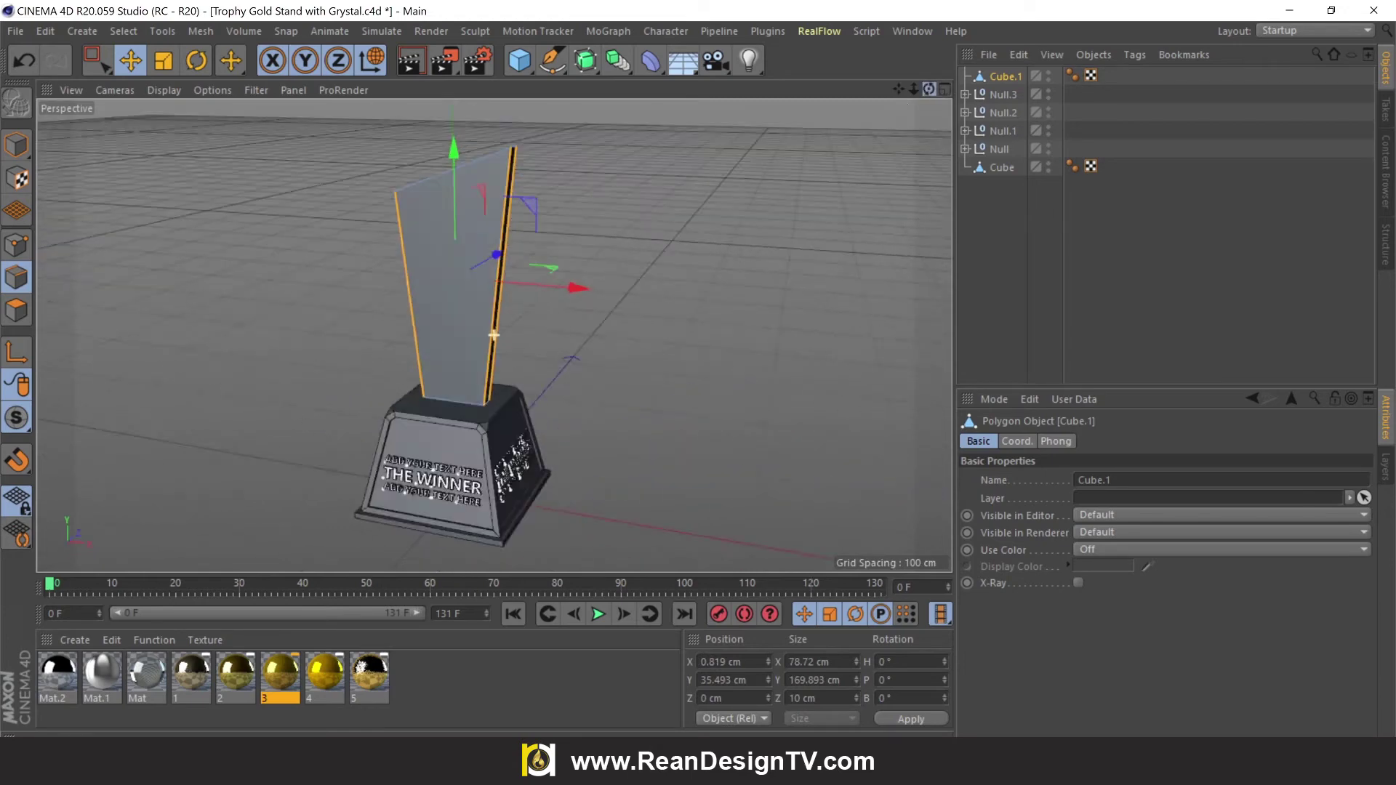
Step: Bevel the blade's vertical side edges with a 3.3 cm offset and 0 subdivisions
{"action": "right_click", "coordinate": [411, 255]}
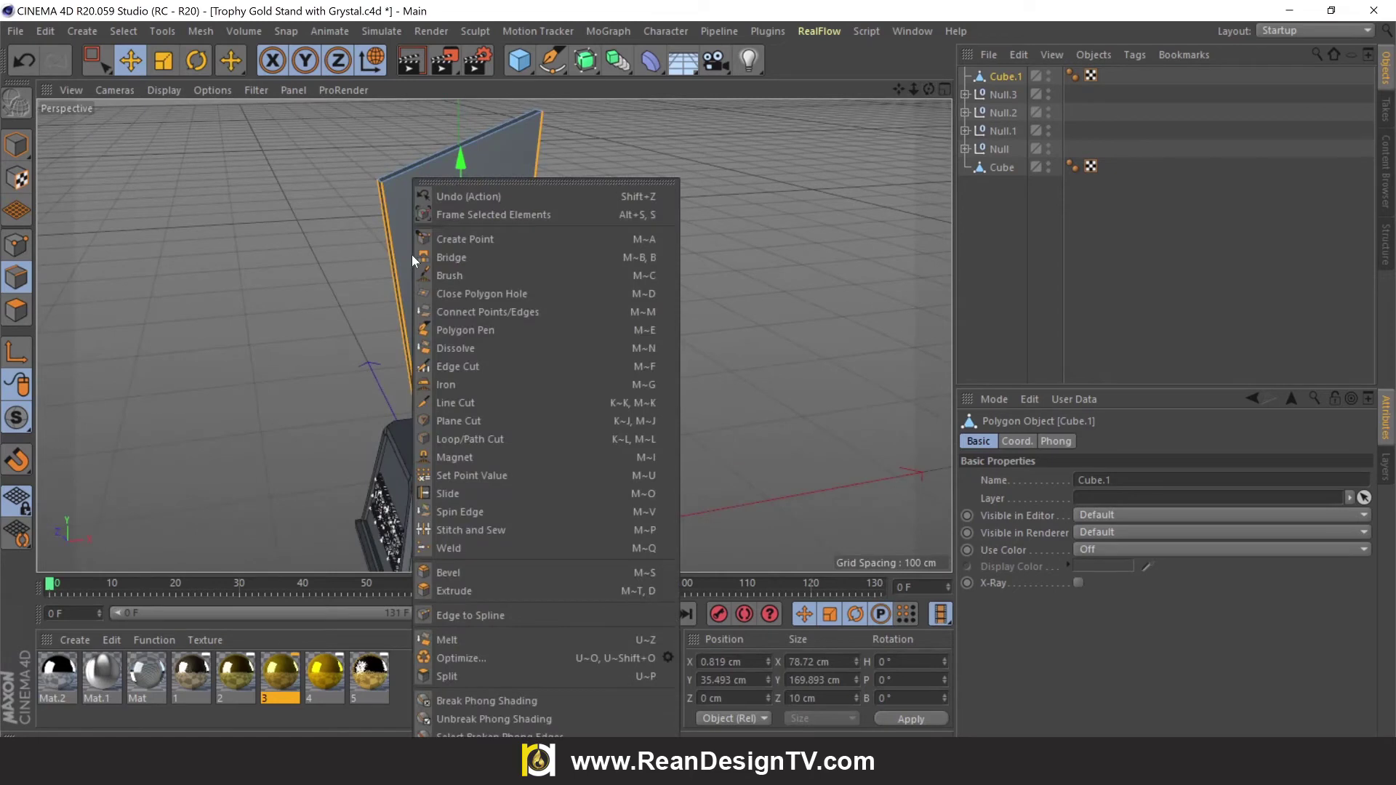
{"action": "left_click", "coordinate": [456, 575]}
{"action": "left_click_drag", "start_coordinate": [509, 291], "coordinate": [479, 291]}
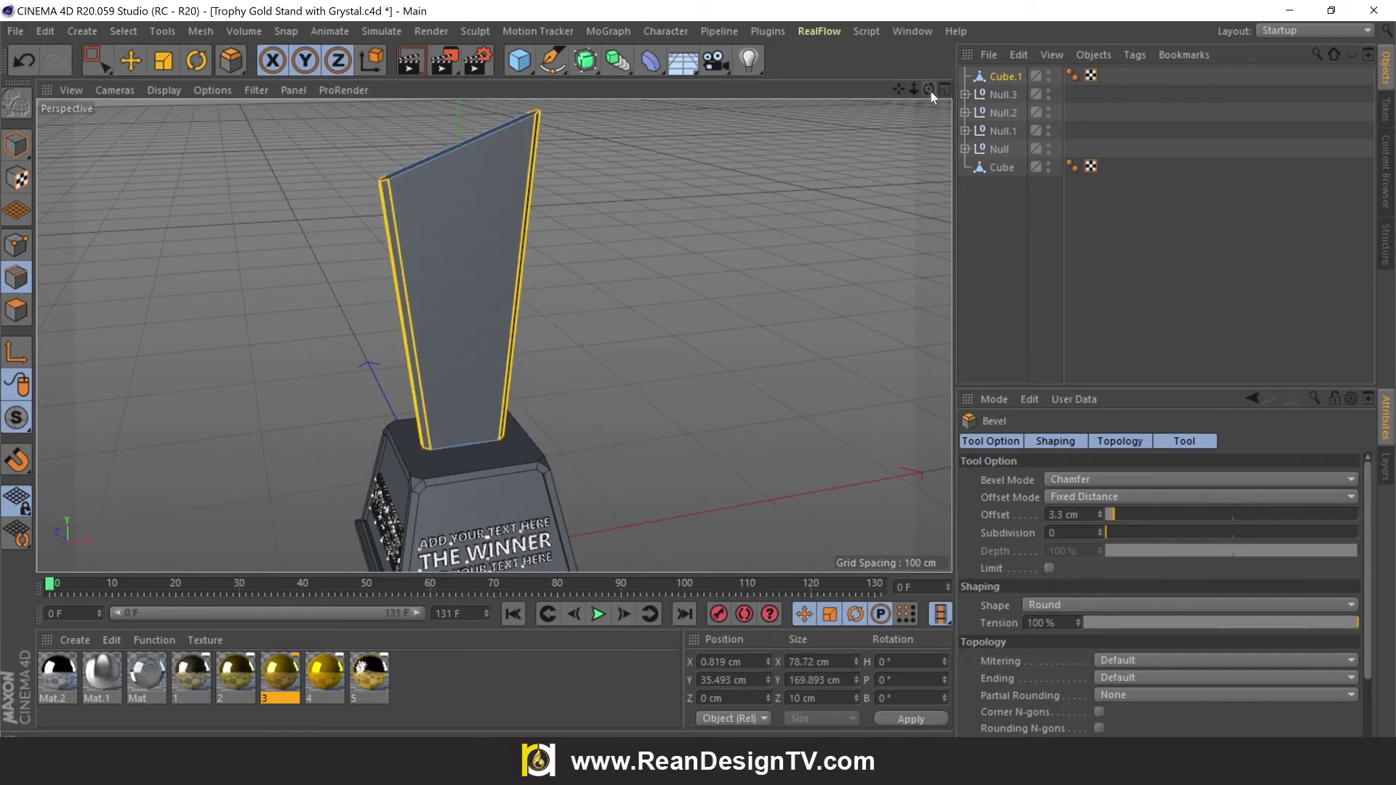
{"action": "left_click_drag", "start_coordinate": [929, 89], "coordinate": [901, 92]}
{"action": "left_click_drag", "start_coordinate": [493, 335], "coordinate": [836, 125], "text": "alt"}
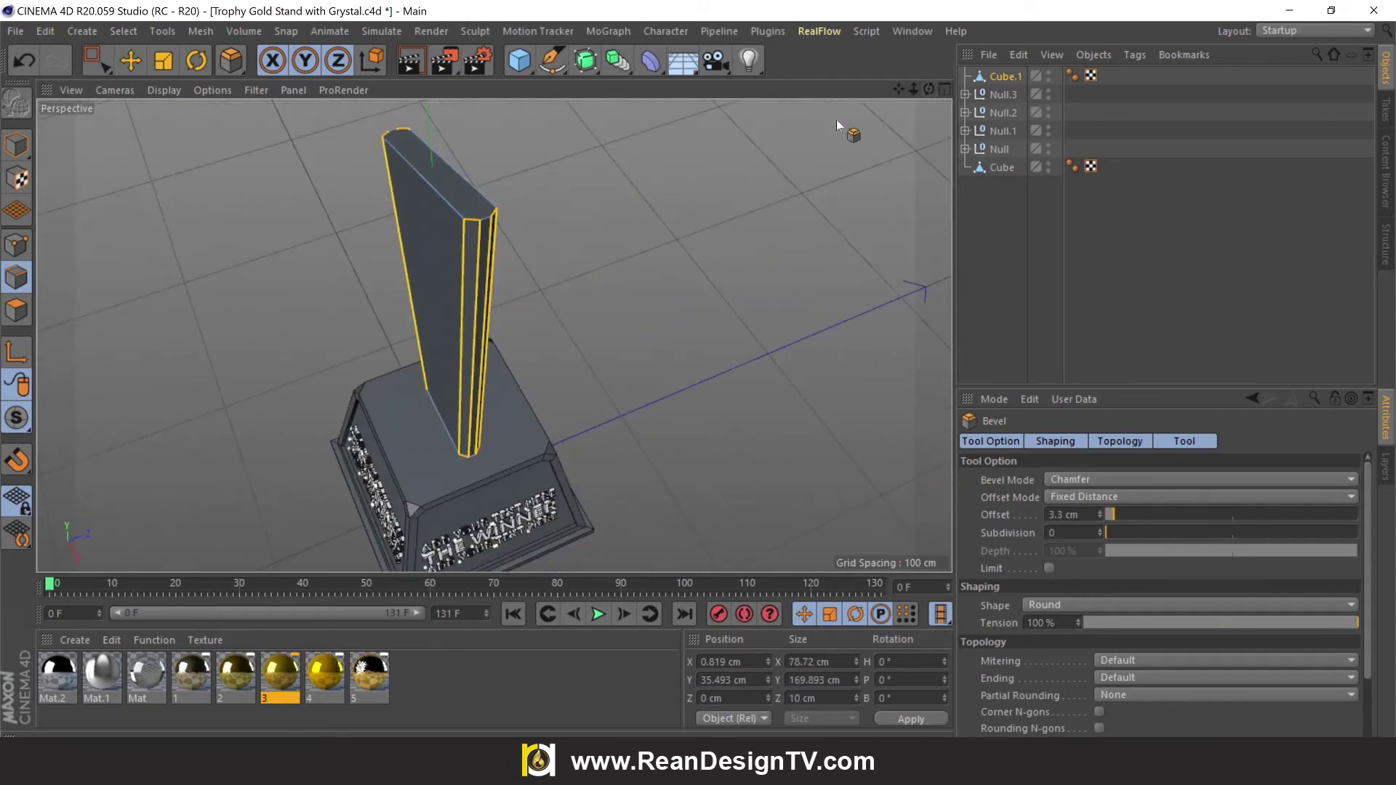
{"action": "left_click_drag", "start_coordinate": [929, 89], "coordinate": [923, 103]}
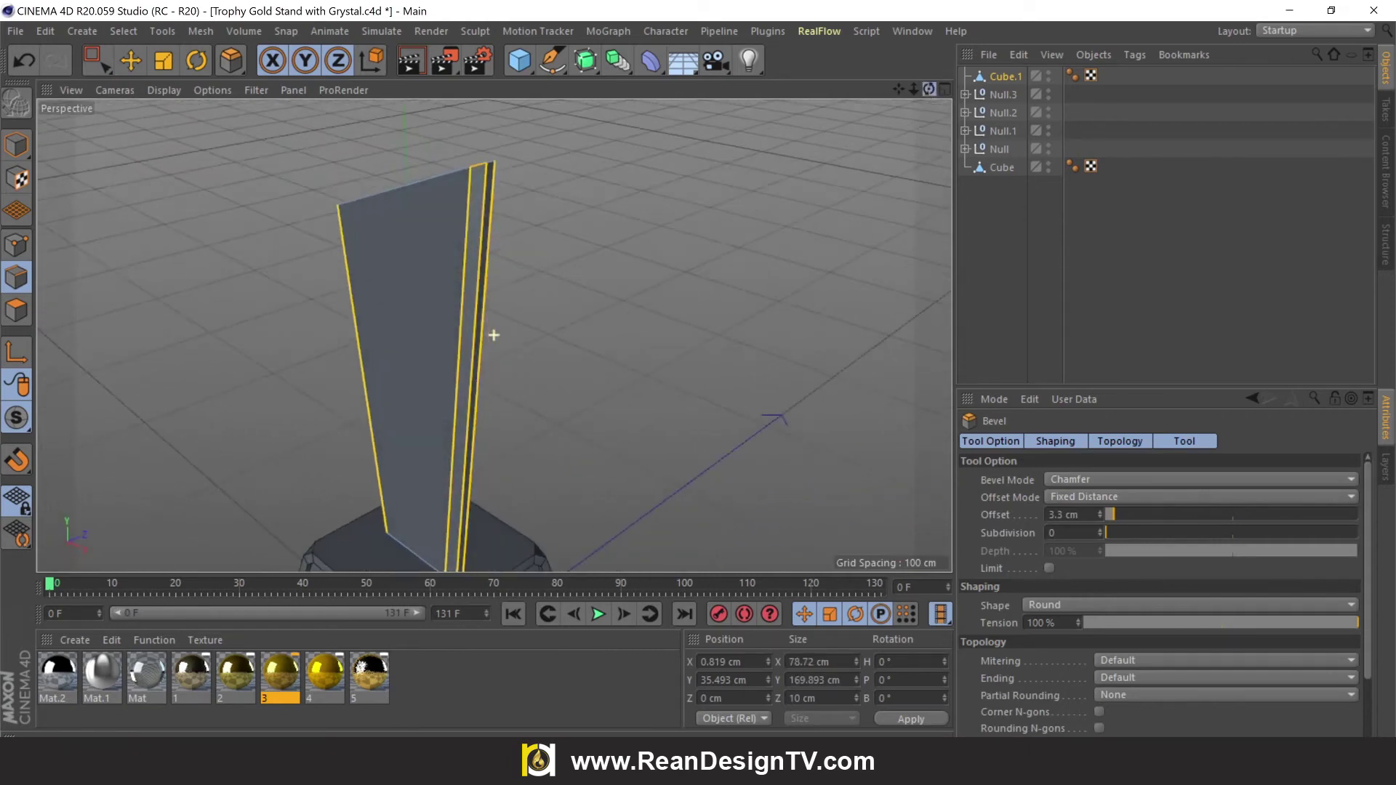
{"action": "left_click_drag", "start_coordinate": [1109, 536], "coordinate": [1156, 534]}
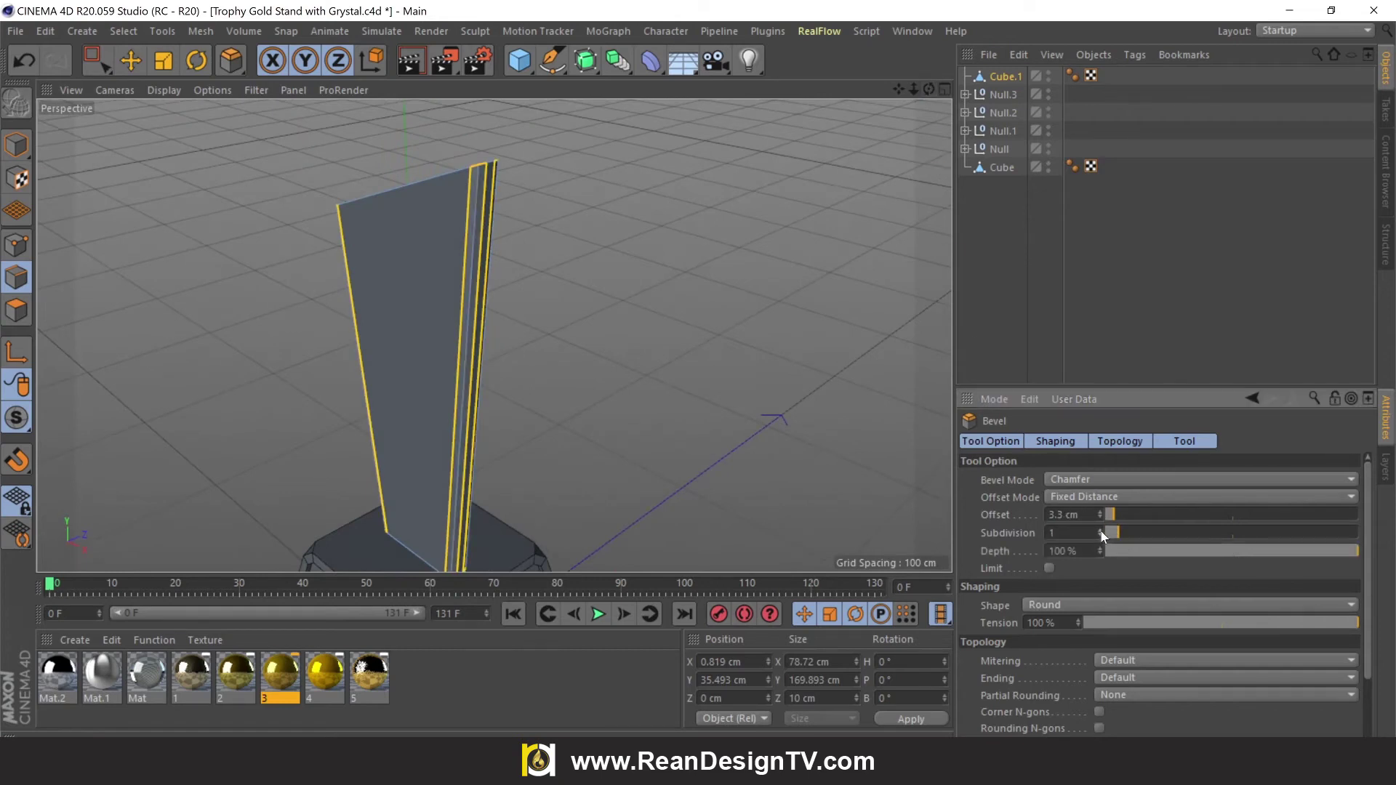
{"action": "left_click_drag", "start_coordinate": [594, 298], "coordinate": [457, 169], "text": "alt"}
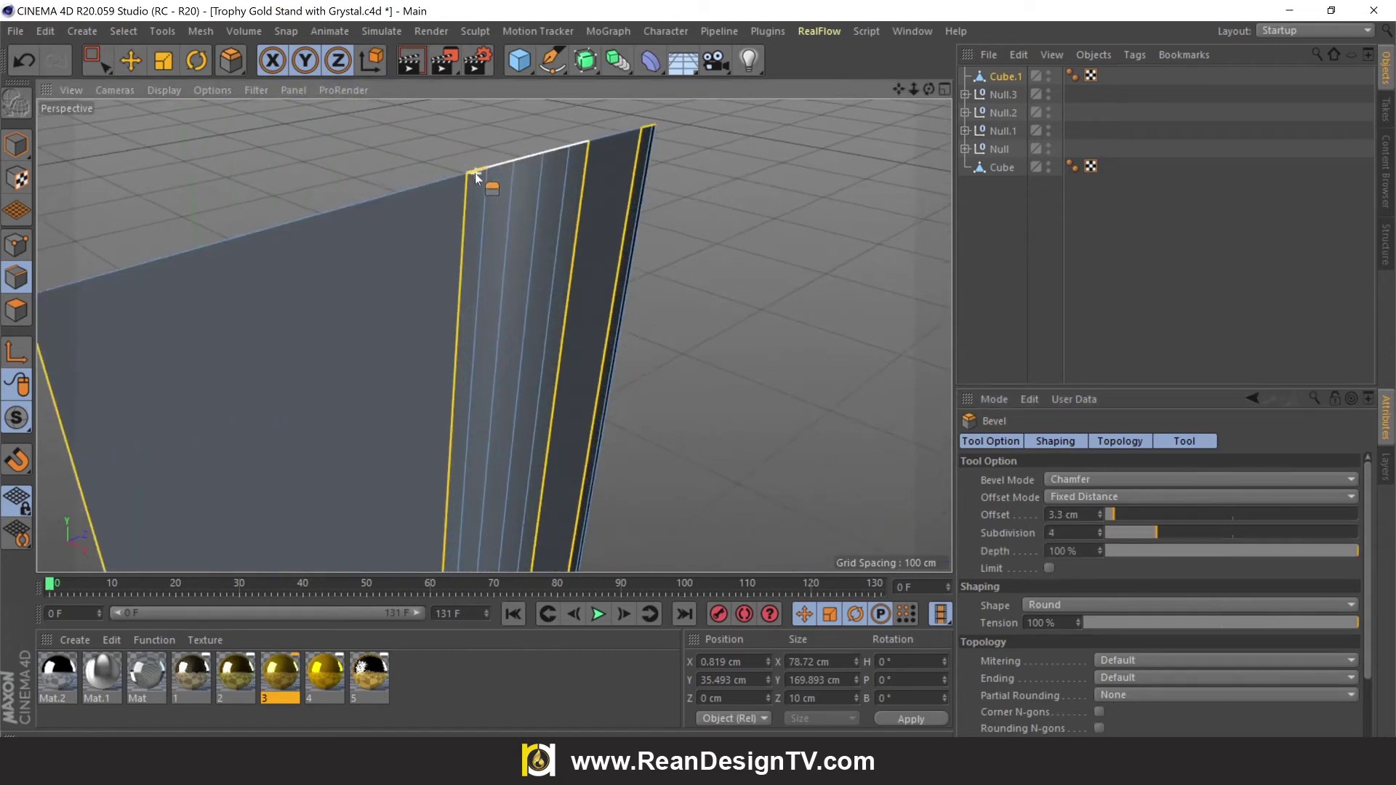
{"action": "left_click_drag", "start_coordinate": [914, 89], "coordinate": [913, 124]}
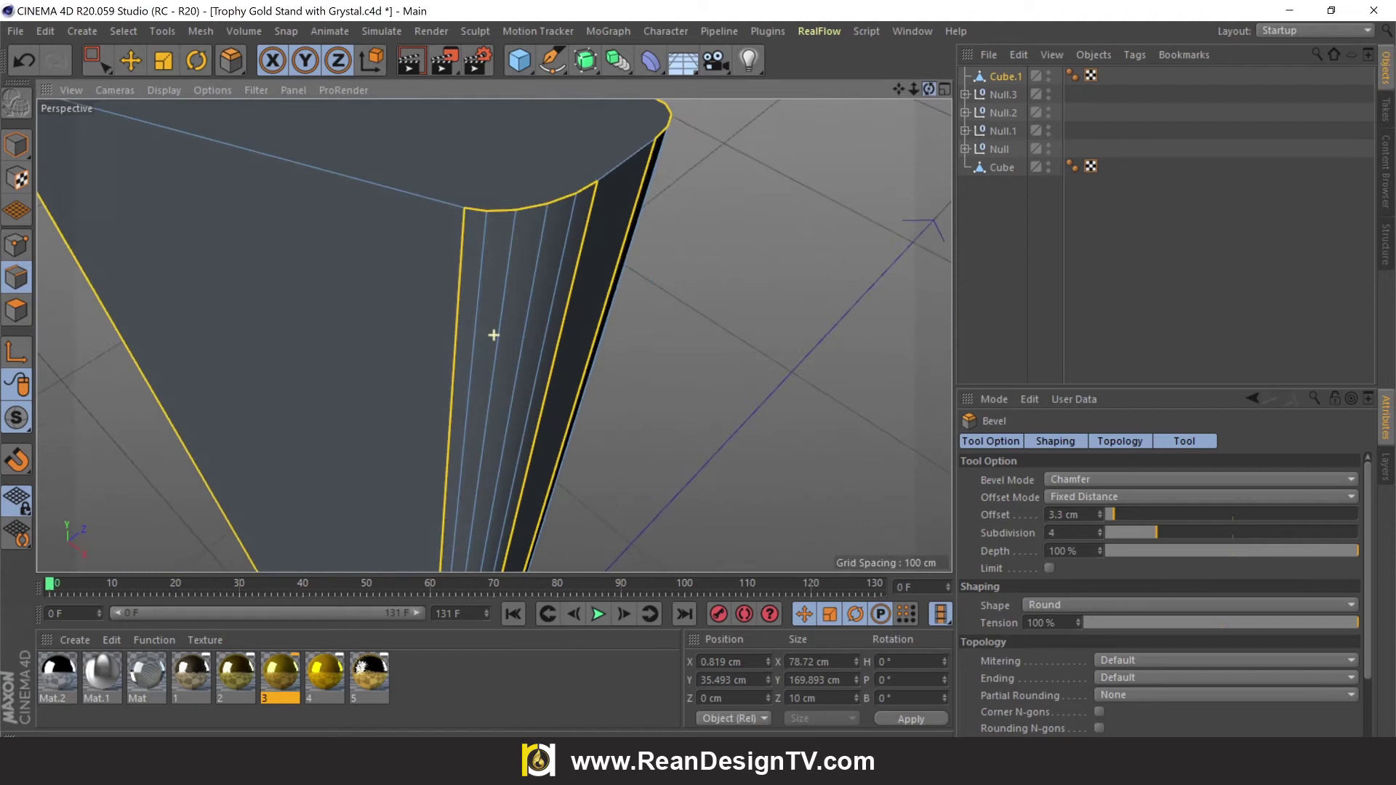
{"action": "left_click_drag", "start_coordinate": [493, 335], "coordinate": [523, 341], "text": "alt"}
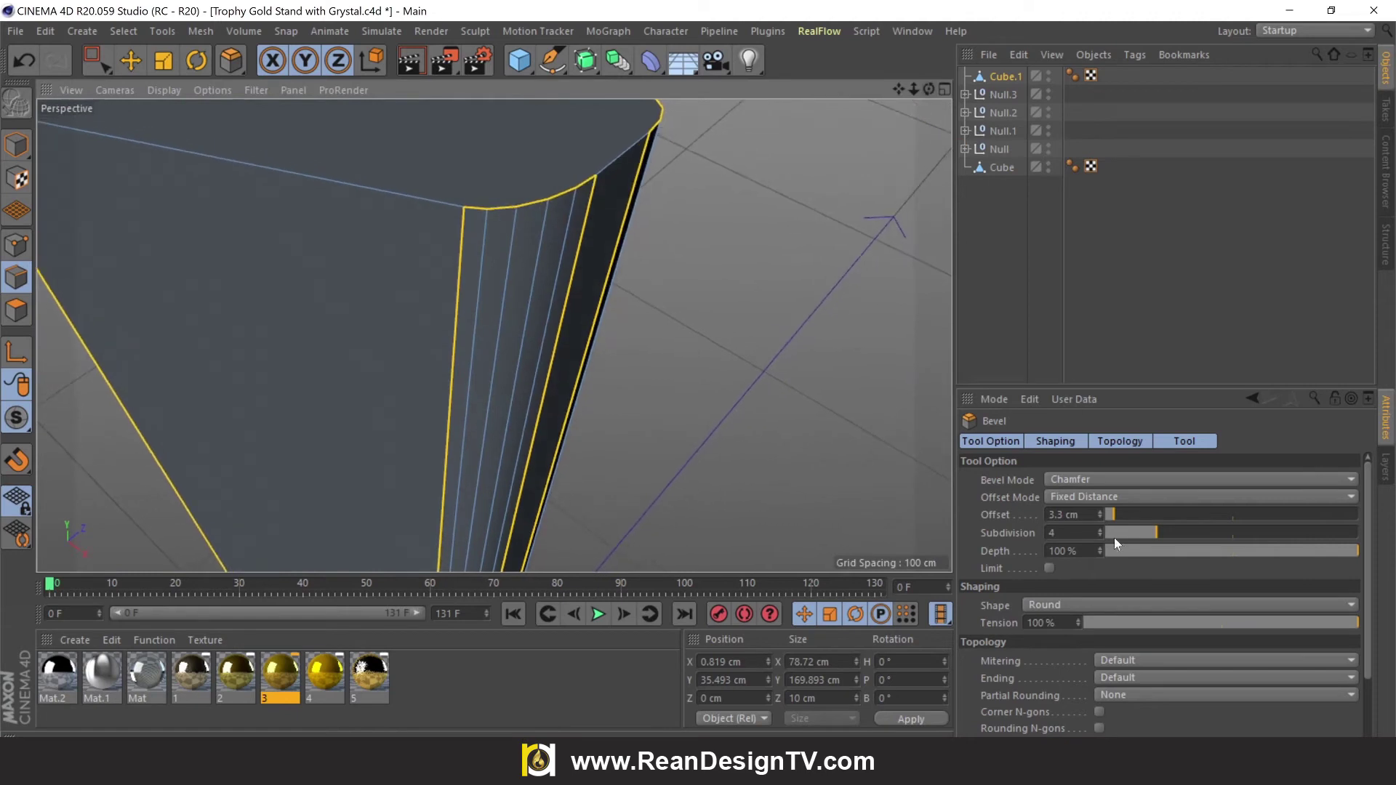
{"action": "left_click", "coordinate": [1098, 535]}
{"action": "left_click", "coordinate": [1097, 535]}
{"action": "left_click", "coordinate": [1097, 535]}
{"action": "left_click", "coordinate": [1098, 535]}
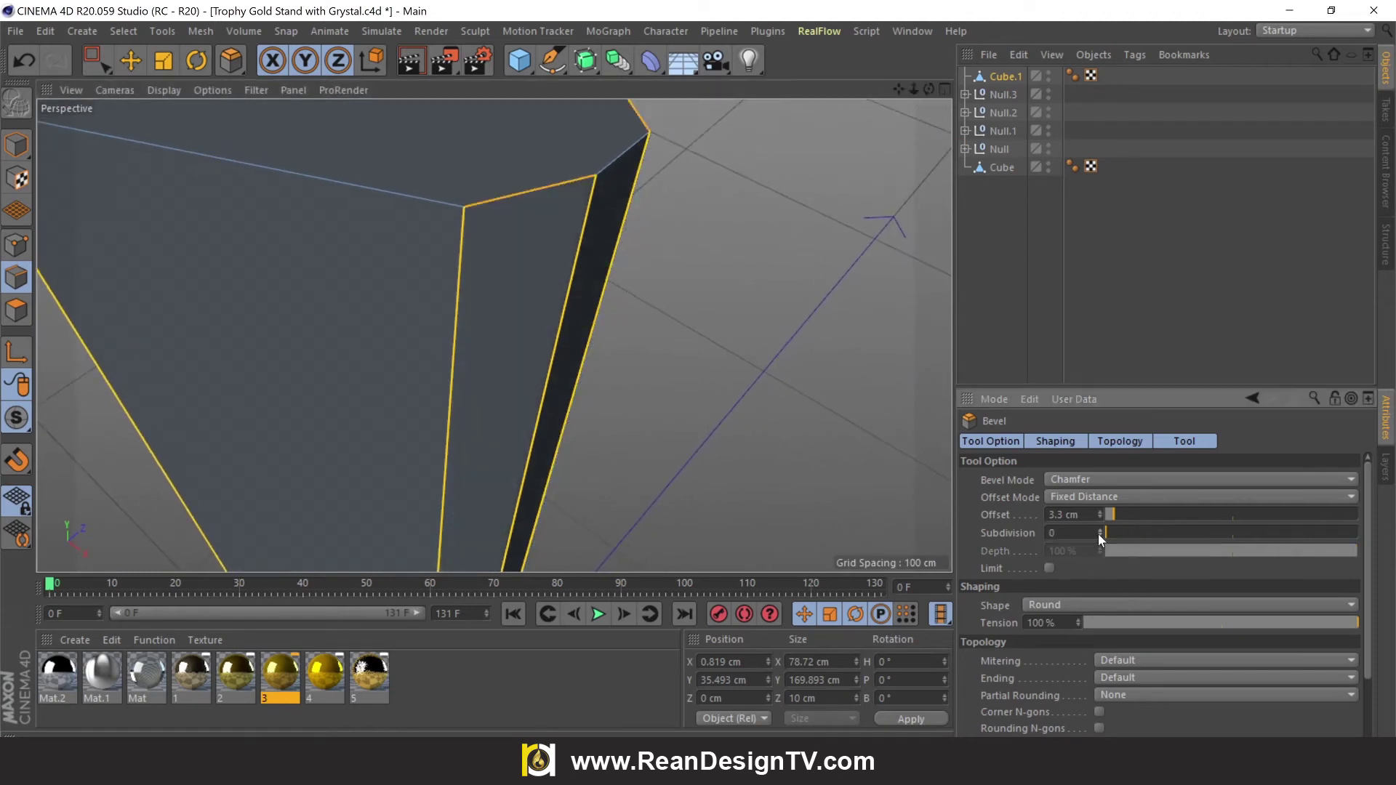
{"action": "left_click", "coordinate": [1098, 530]}
{"action": "left_click", "coordinate": [1098, 535]}
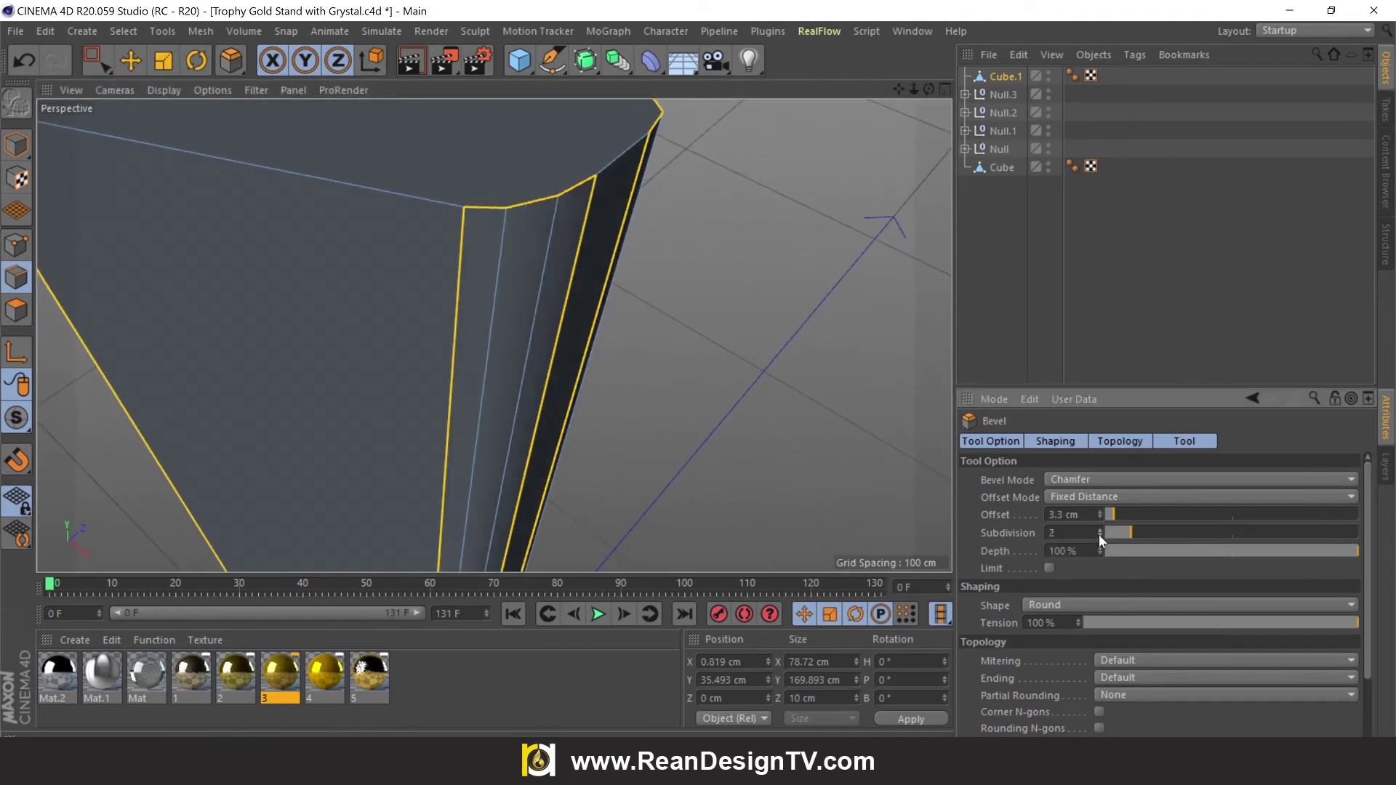
Step: Return to Model mode and the Move tool
{"action": "left_click", "coordinate": [16, 144]}
{"action": "scroll", "coordinate": [107, 170], "scroll_direction": "down", "scroll_amount": 2}
{"action": "scroll", "coordinate": [435, 224], "scroll_direction": "down", "scroll_amount": 3}
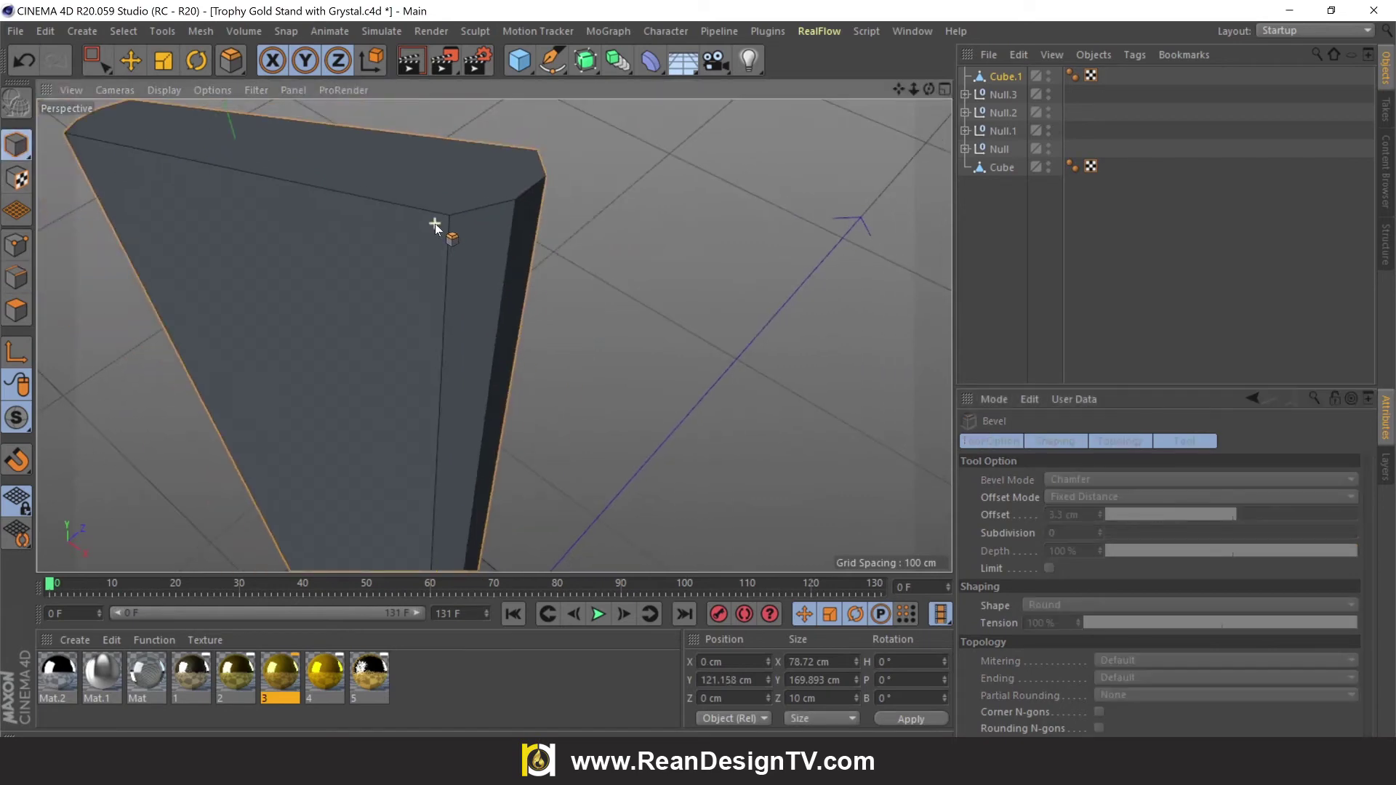
{"action": "scroll", "coordinate": [435, 224], "scroll_direction": "down", "scroll_amount": 3}
{"action": "scroll", "coordinate": [434, 224], "scroll_direction": "down", "scroll_amount": 2}
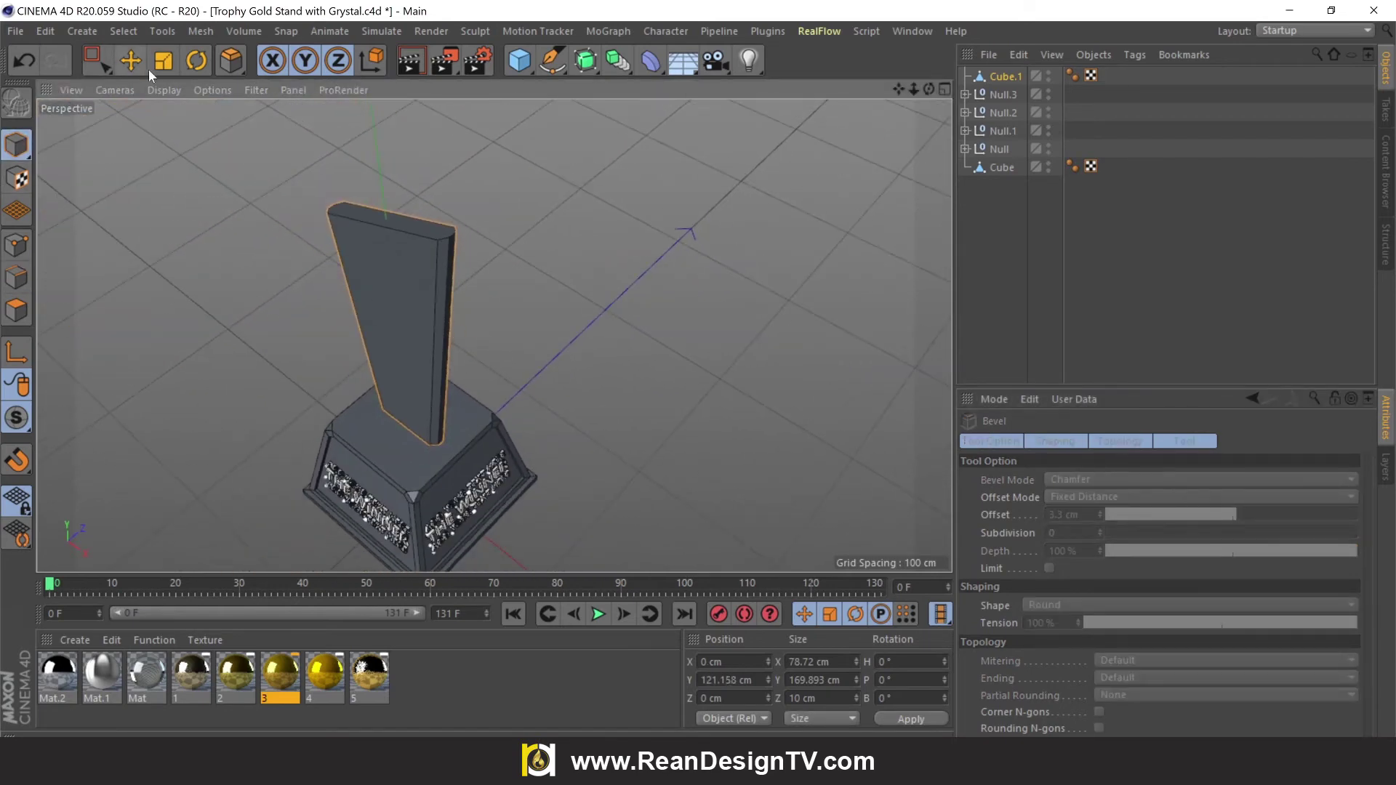
{"action": "left_click", "coordinate": [130, 60]}
Step: Reframe the trophy and apply material 3 to make the base gold
{"action": "mouse_move", "coordinate": [899, 88]}
{"action": "left_mouse_down"}
{"action": "mouse_move", "coordinate": [892, 104]}
{"action": "mouse_move", "coordinate": [918, 90]}
{"action": "mouse_move", "coordinate": [858, 90]}
{"action": "left_mouse_up"}
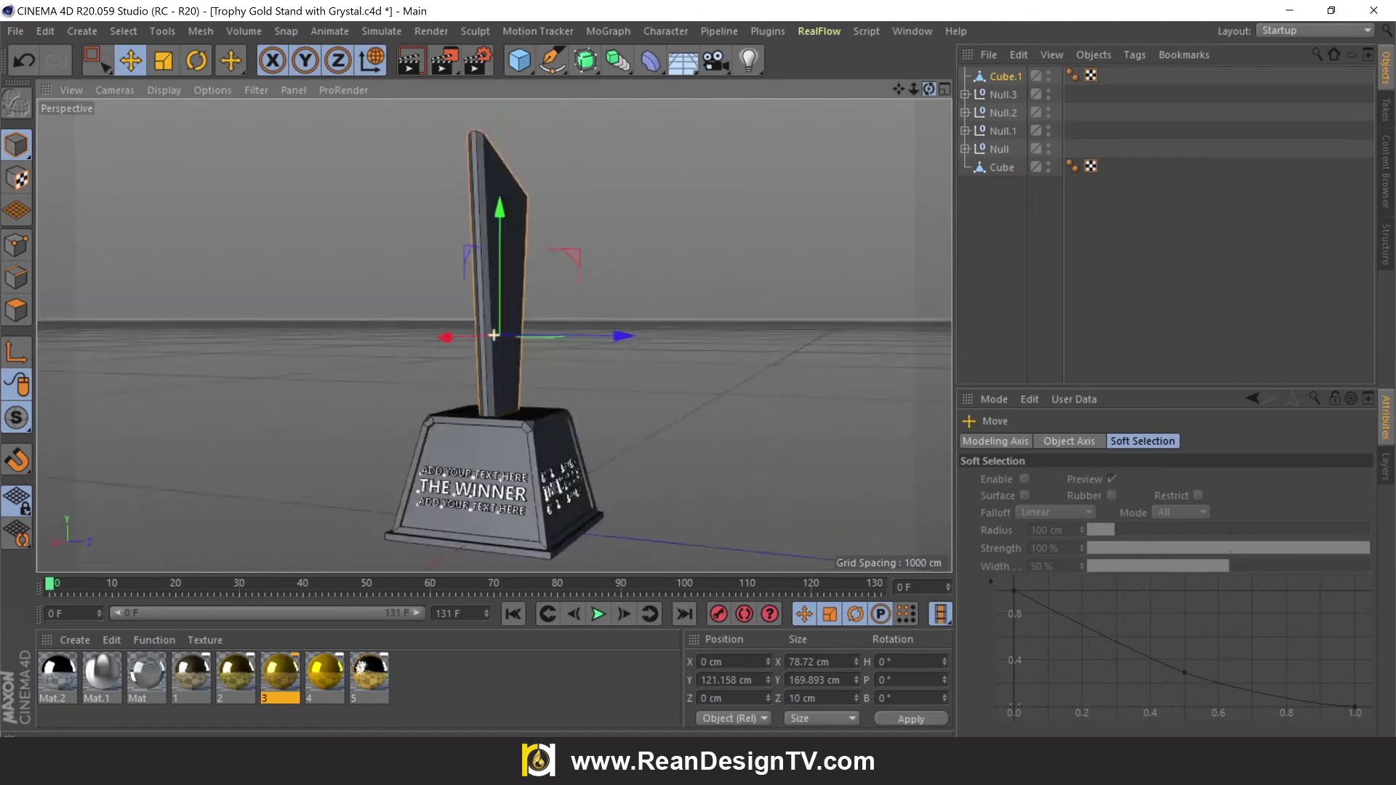
{"action": "left_click_drag", "start_coordinate": [858, 90], "coordinate": [923, 90]}
{"action": "left_click_drag", "start_coordinate": [494, 334], "coordinate": [494, 336], "text": "alt"}
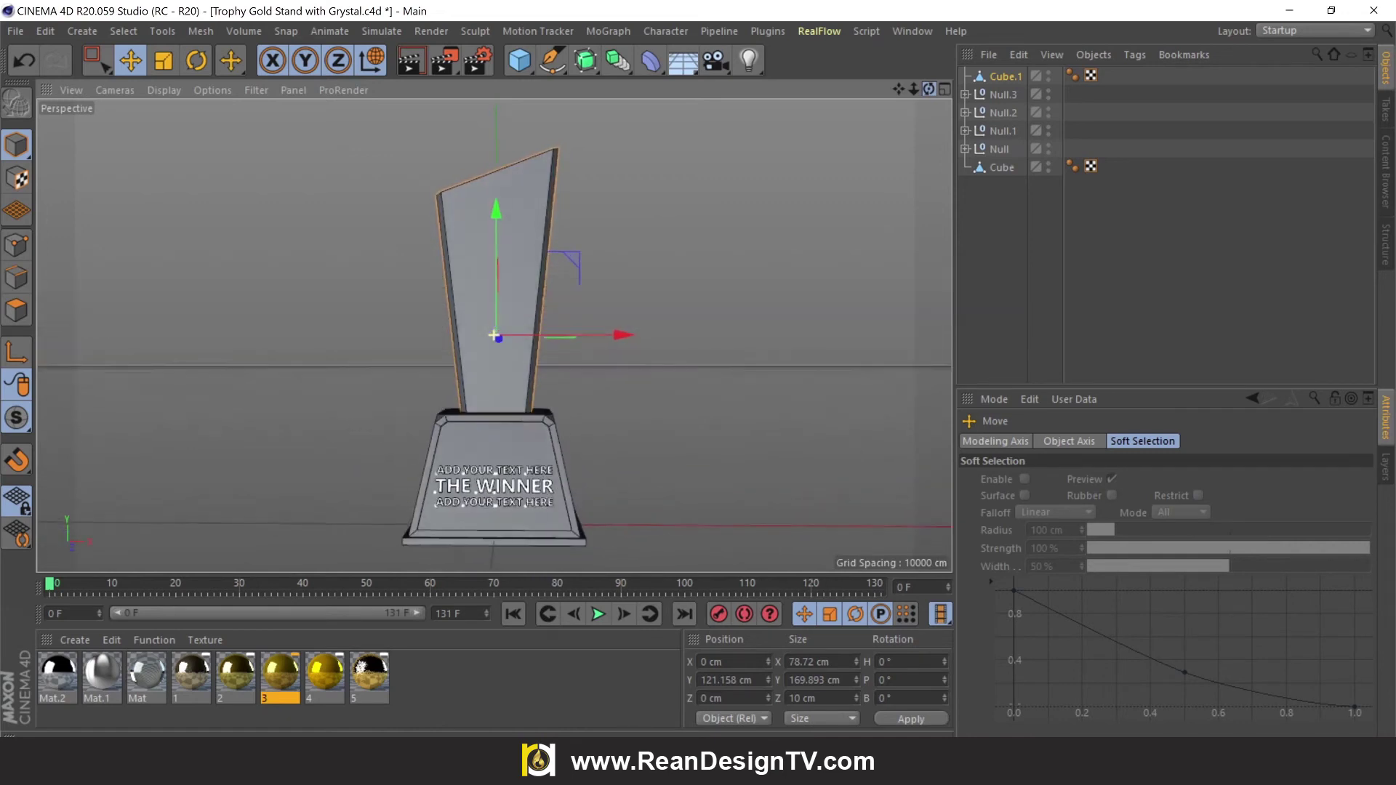
{"action": "left_click_drag", "start_coordinate": [901, 85], "coordinate": [900, 84]}
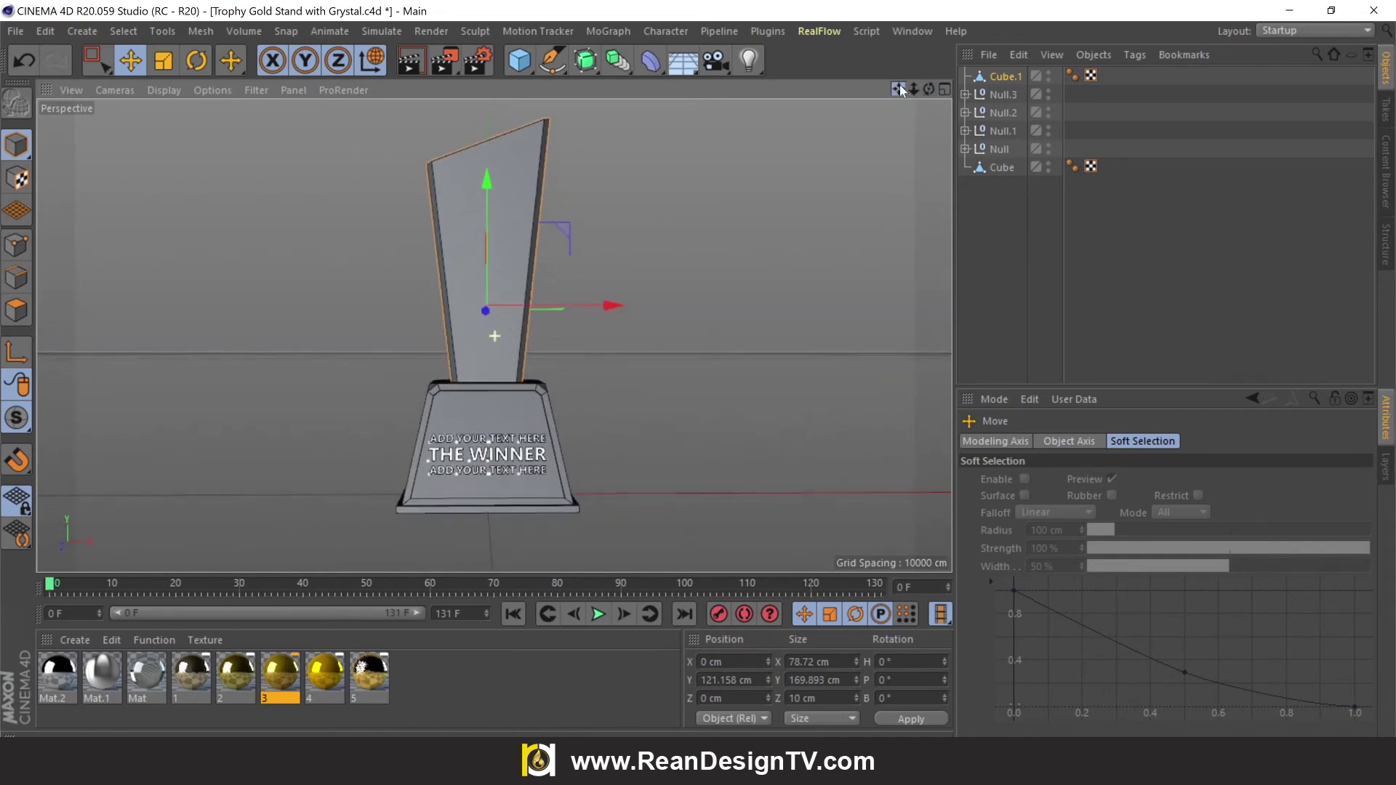
{"action": "left_click_drag", "start_coordinate": [282, 690], "coordinate": [468, 402]}
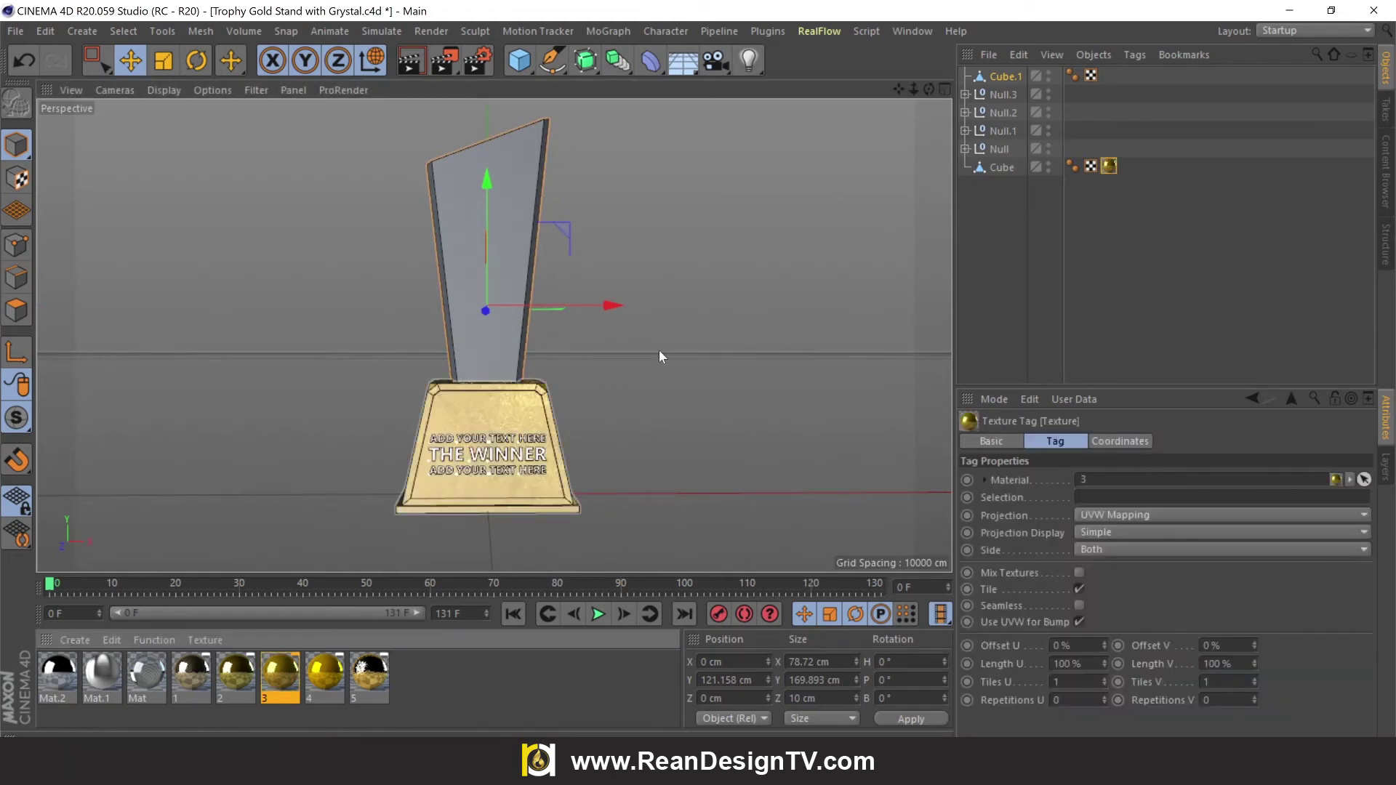
{"action": "left_click_drag", "start_coordinate": [928, 89], "coordinate": [836, 96]}
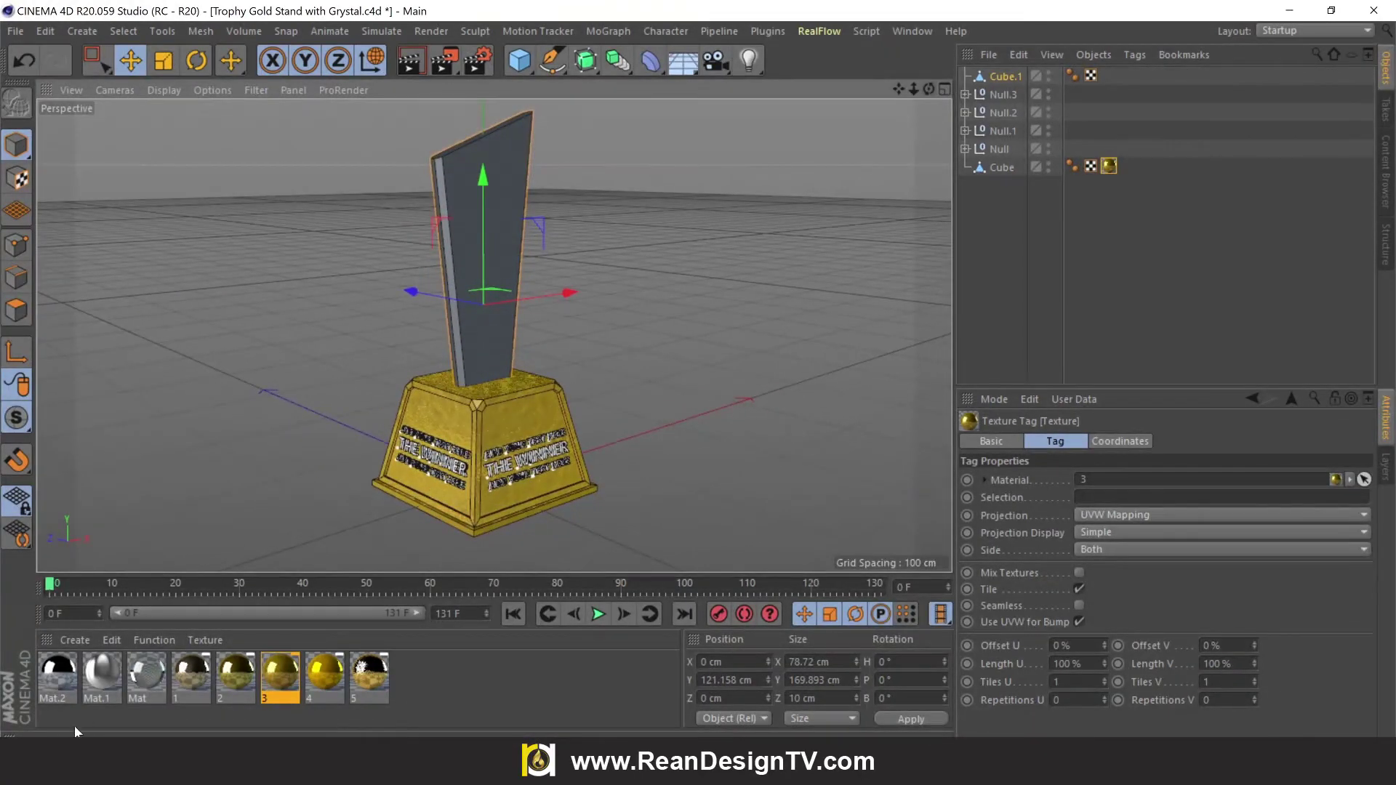
Step: Apply Mat to the blade and Mat.2 to the Null.2 and Null text groups
{"action": "left_click_drag", "start_coordinate": [140, 677], "coordinate": [463, 221]}
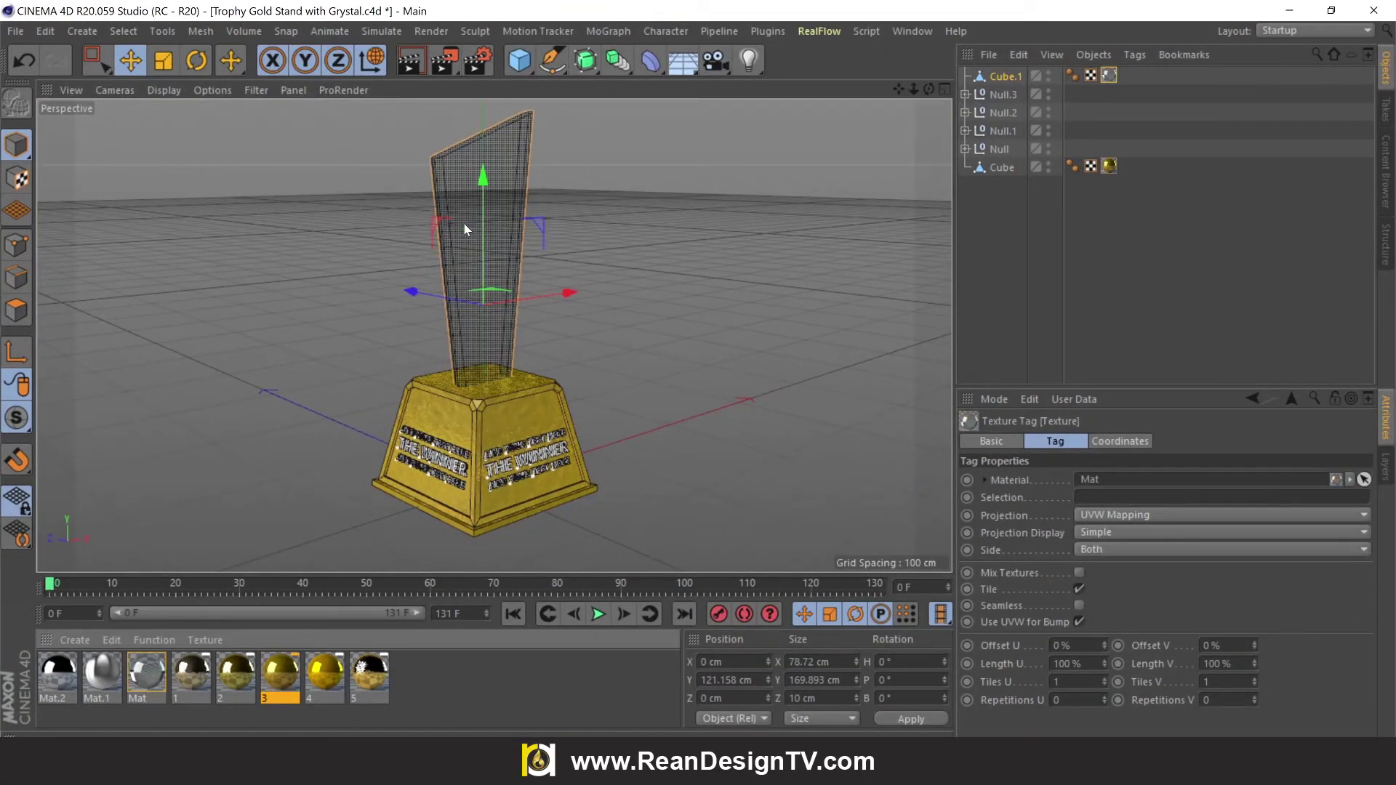
{"action": "left_click_drag", "start_coordinate": [928, 89], "coordinate": [872, 110]}
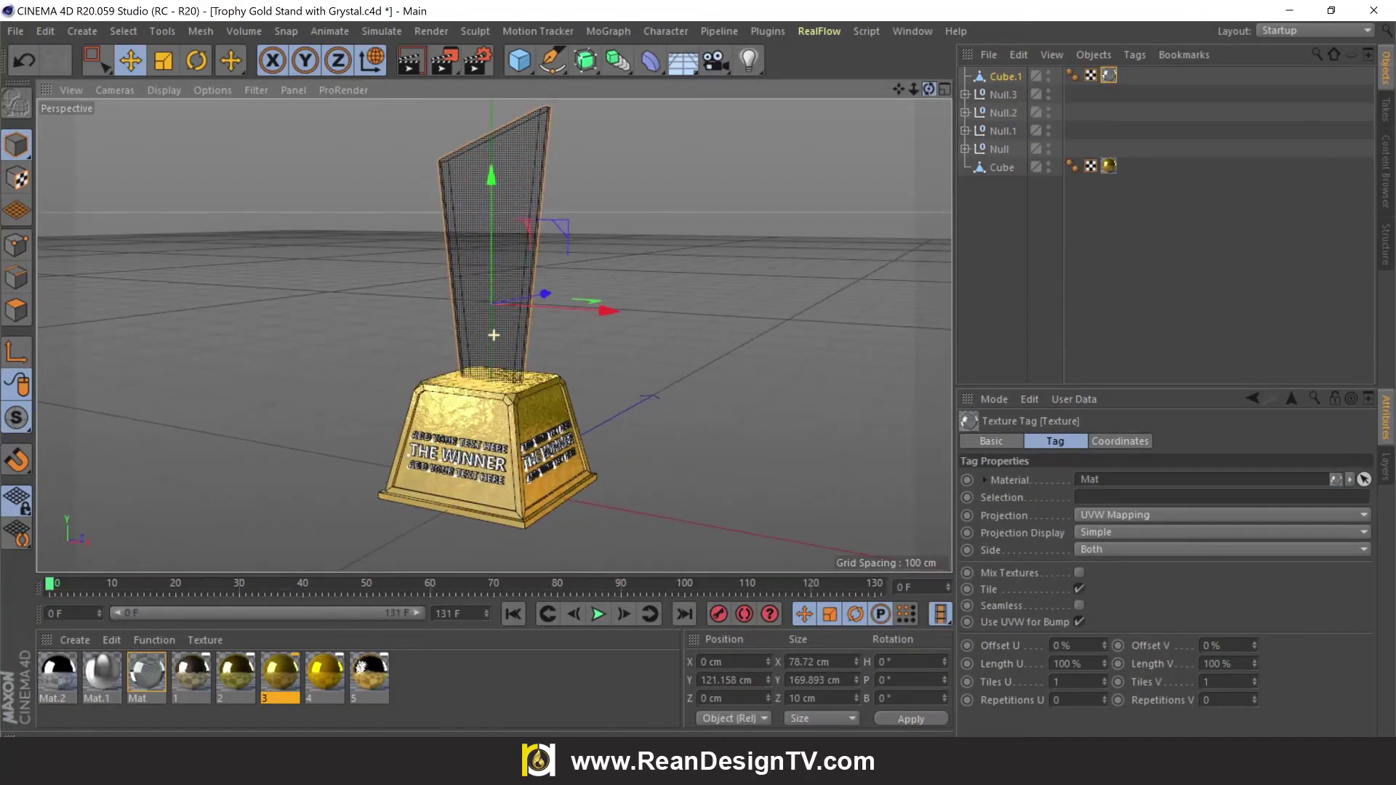
{"action": "mouse_move", "coordinate": [50, 678]}
{"action": "left_mouse_down"}
{"action": "mouse_move", "coordinate": [1004, 96]}
{"action": "mouse_move", "coordinate": [1018, 115]}
{"action": "left_mouse_up"}
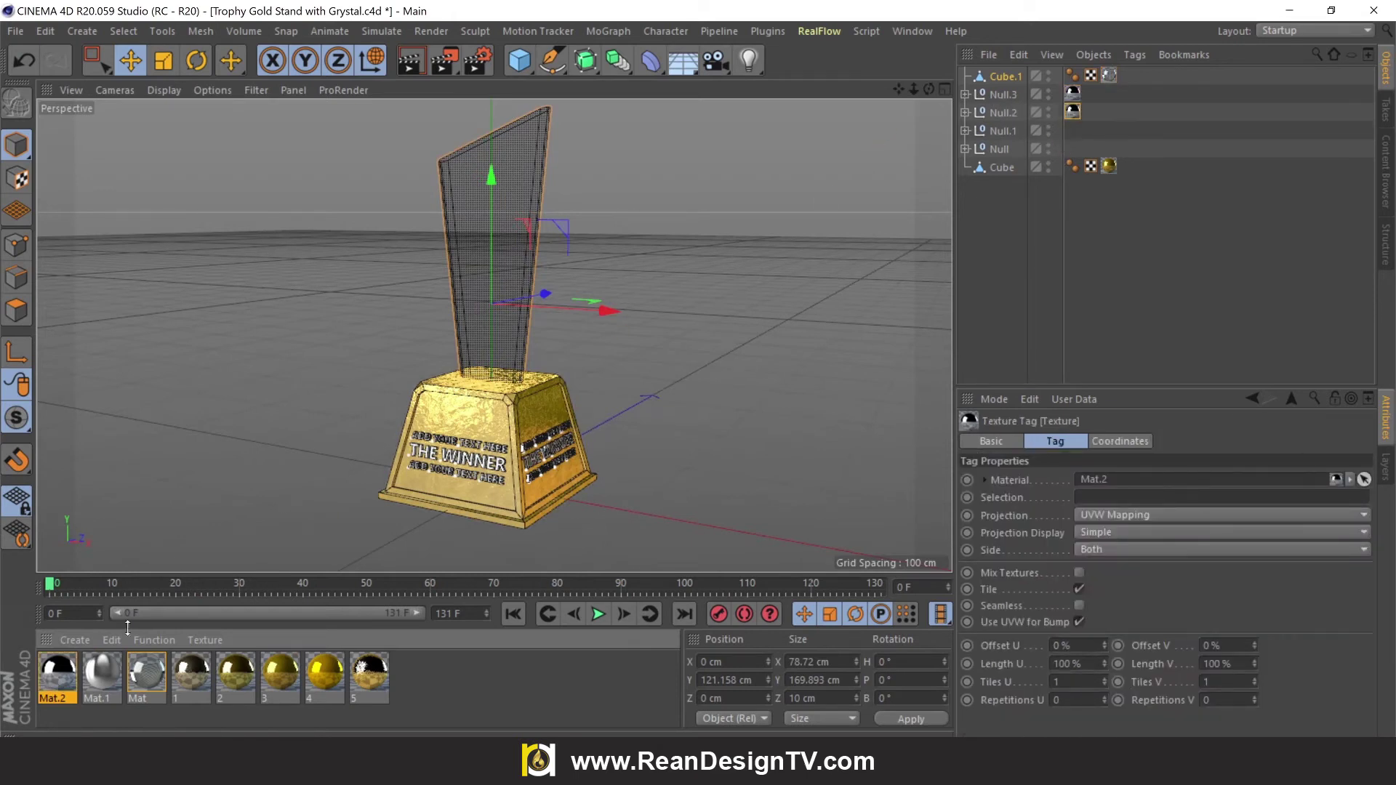
{"action": "mouse_move", "coordinate": [52, 679]}
{"action": "left_mouse_down"}
{"action": "mouse_move", "coordinate": [1093, 71]}
{"action": "mouse_move", "coordinate": [986, 128]}
{"action": "left_mouse_up"}
{"action": "left_click_drag", "start_coordinate": [62, 676], "coordinate": [1000, 148]}
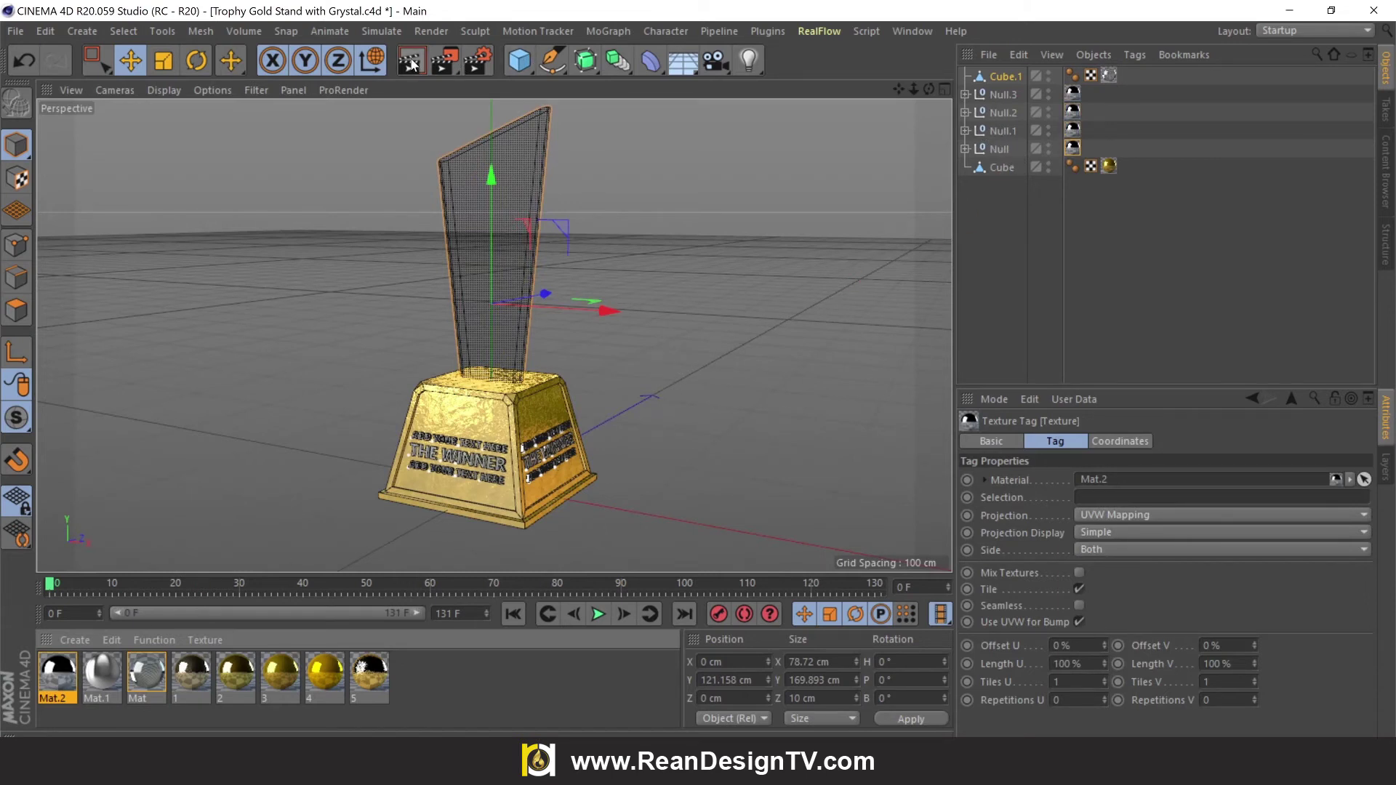
{"action": "left_click_drag", "start_coordinate": [899, 87], "coordinate": [740, 295]}
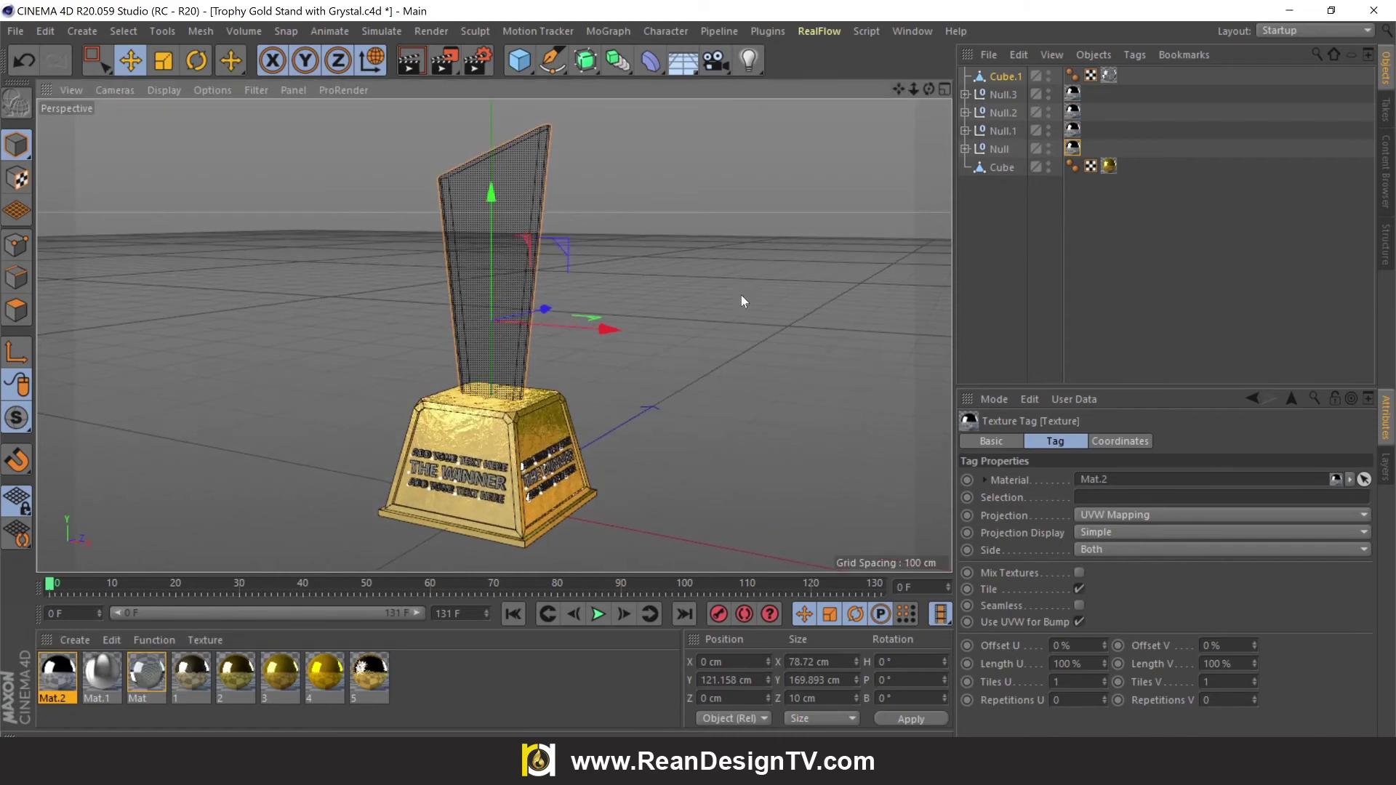
{"action": "left_click_drag", "start_coordinate": [919, 88], "coordinate": [919, 145]}
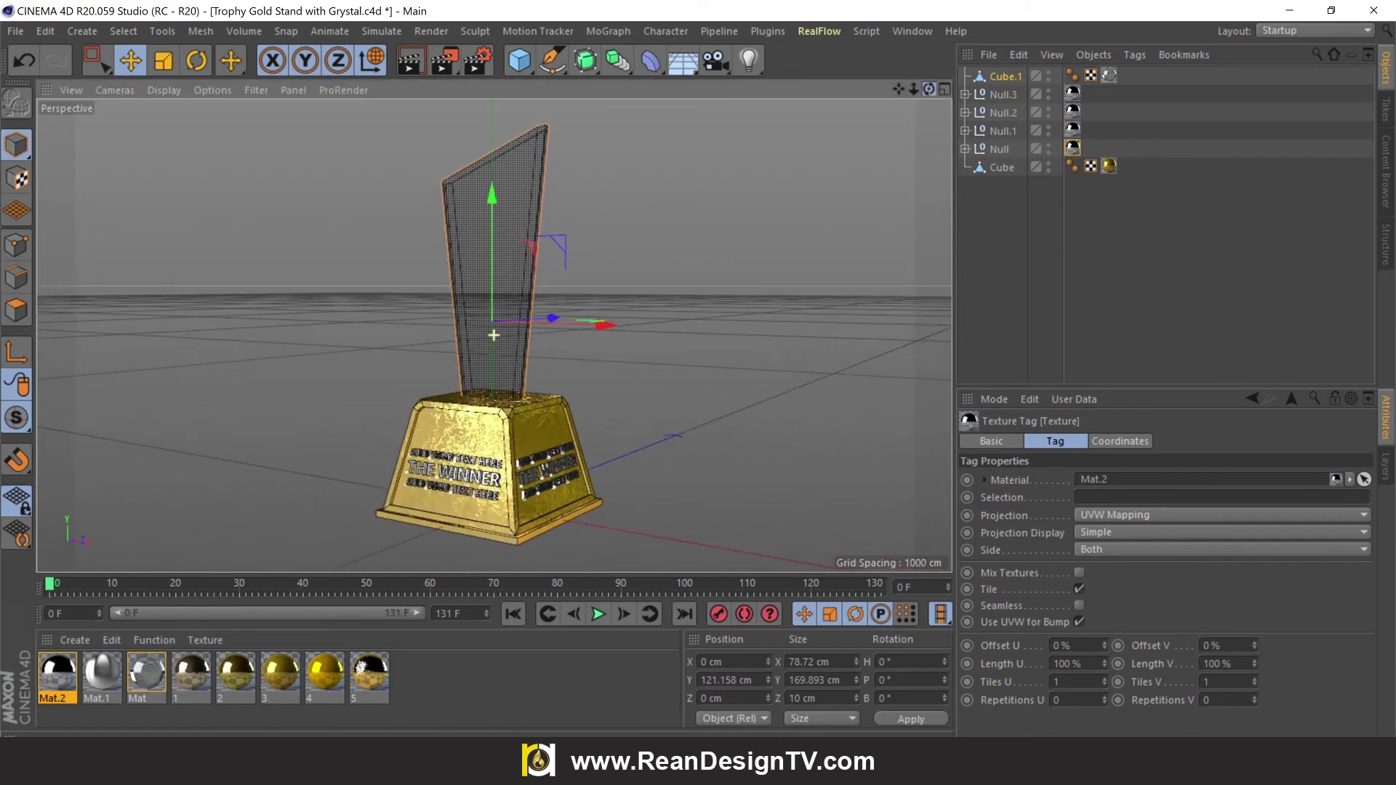
Step: Cancel the preview render and add a 2000 × 2000 cm Floor beneath the trophy
{"action": "left_click", "coordinate": [409, 62]}
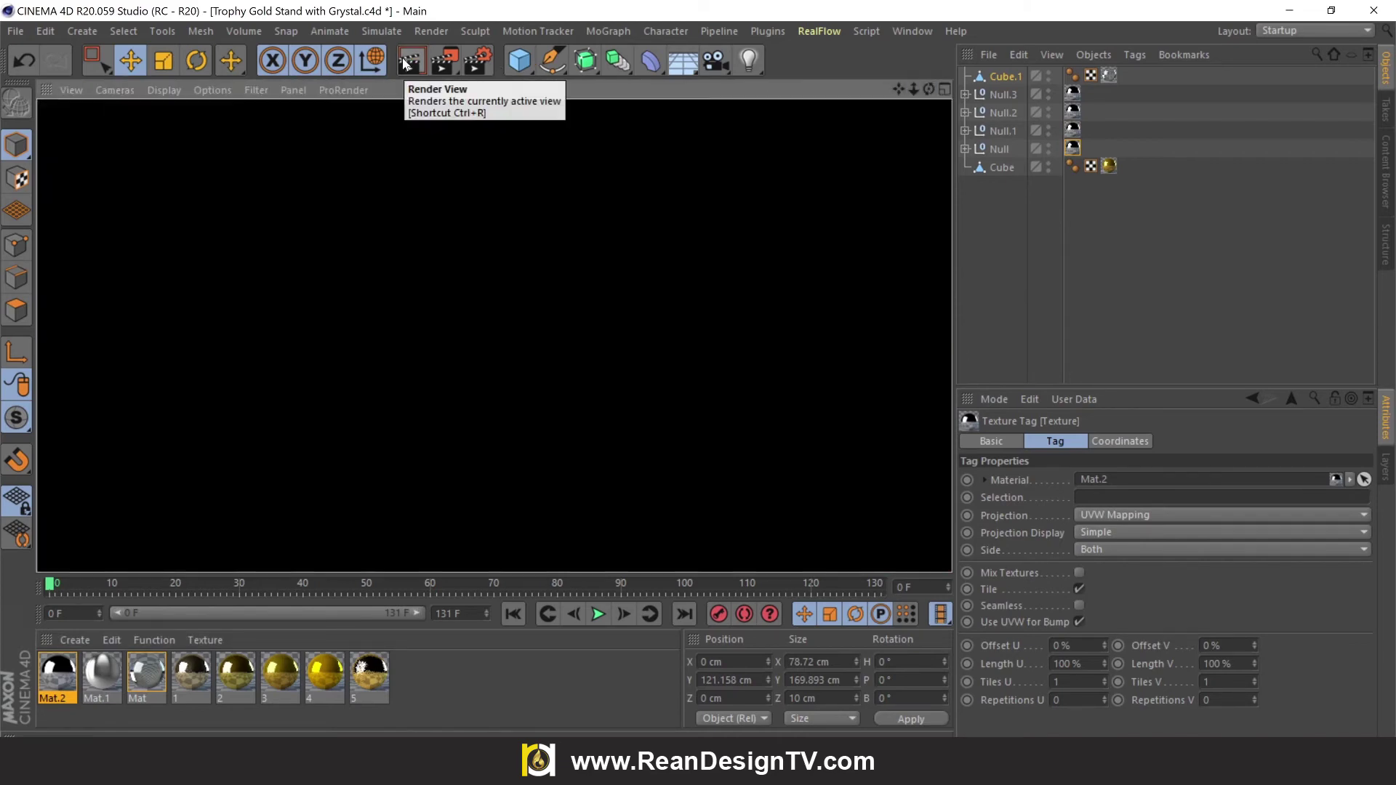
{"action": "left_click", "coordinate": [669, 250]}
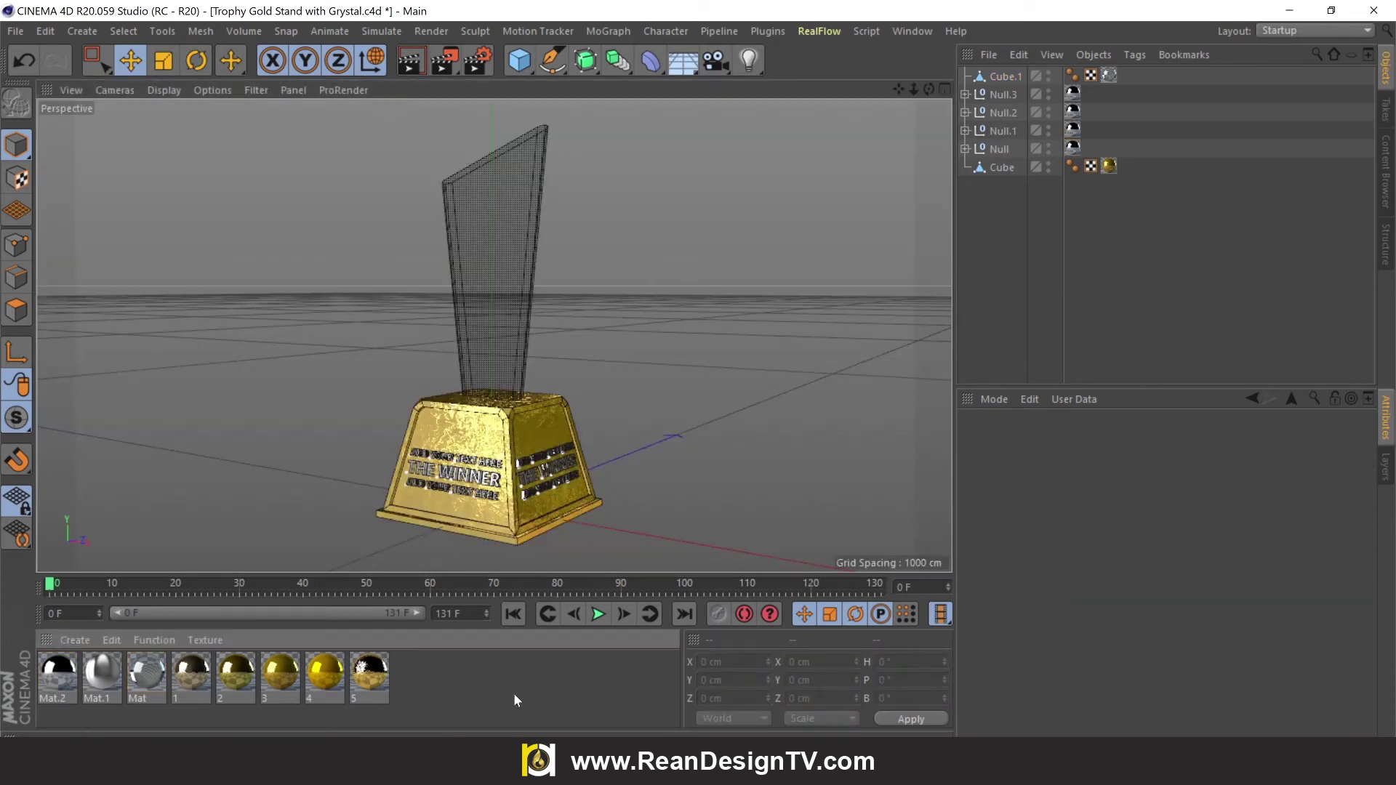
{"action": "mouse_move", "coordinate": [898, 89]}
{"action": "left_mouse_down"}
{"action": "mouse_move", "coordinate": [898, 102]}
{"action": "mouse_move", "coordinate": [896, 85]}
{"action": "left_mouse_up"}
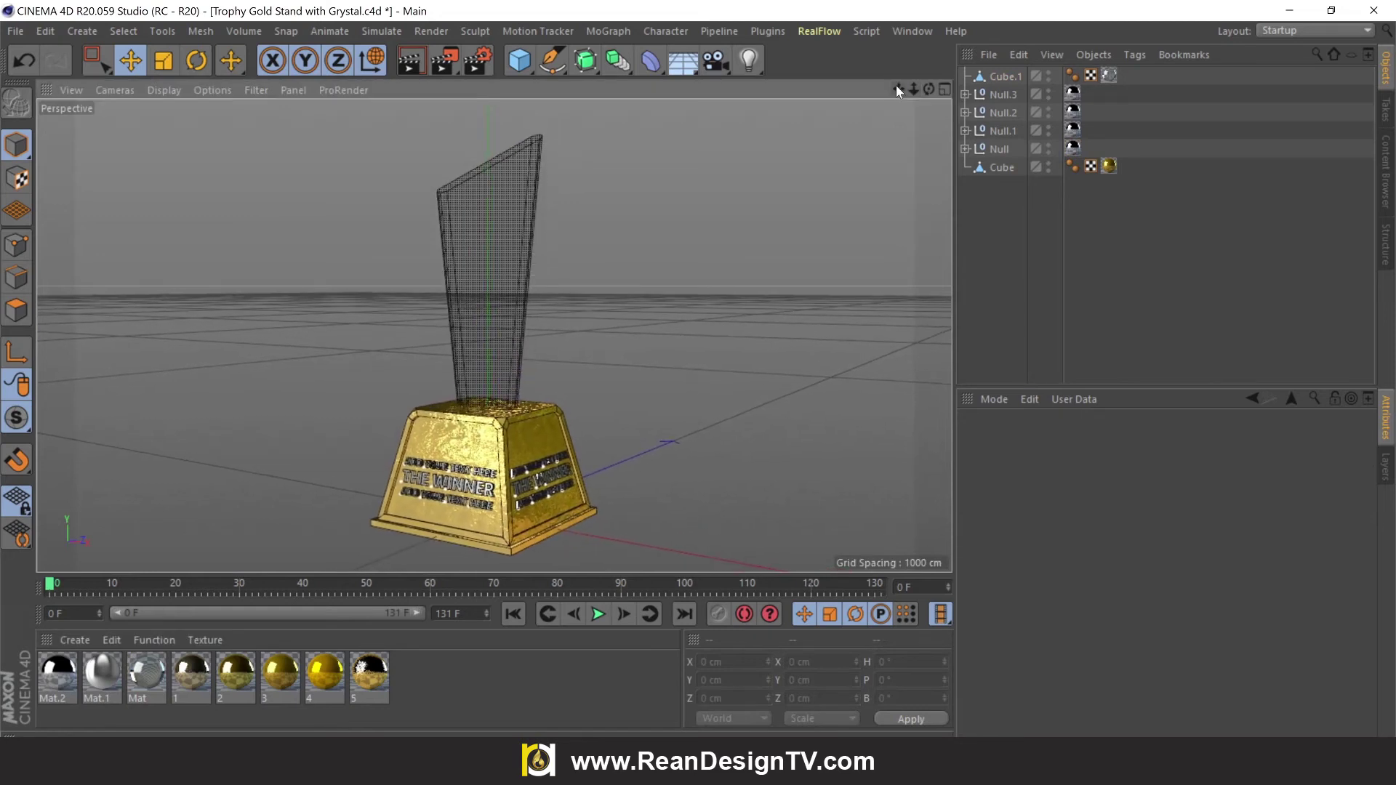
{"action": "left_click", "coordinate": [685, 64]}
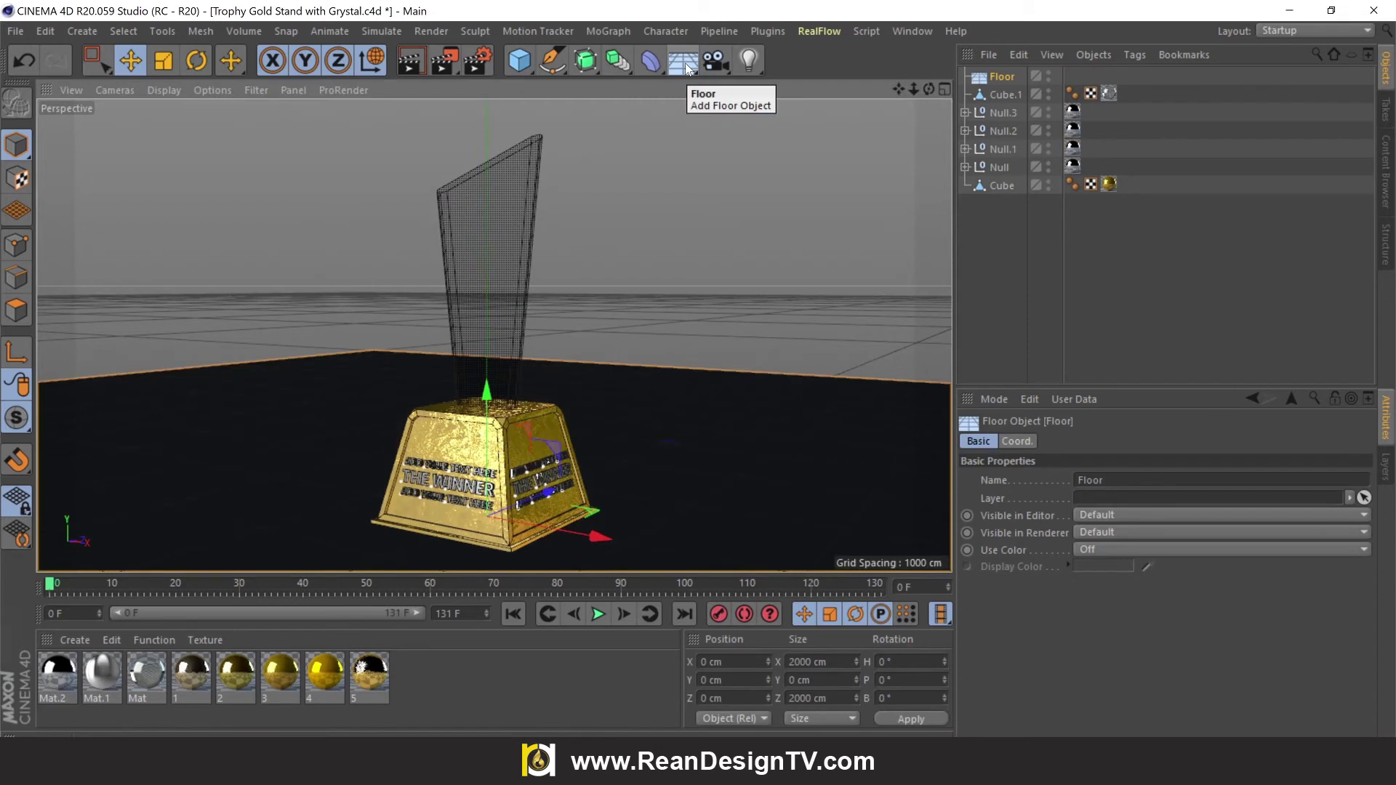
Step: Replace the Floor with a Sky object
{"action": "key", "text": "ctrl+z"}
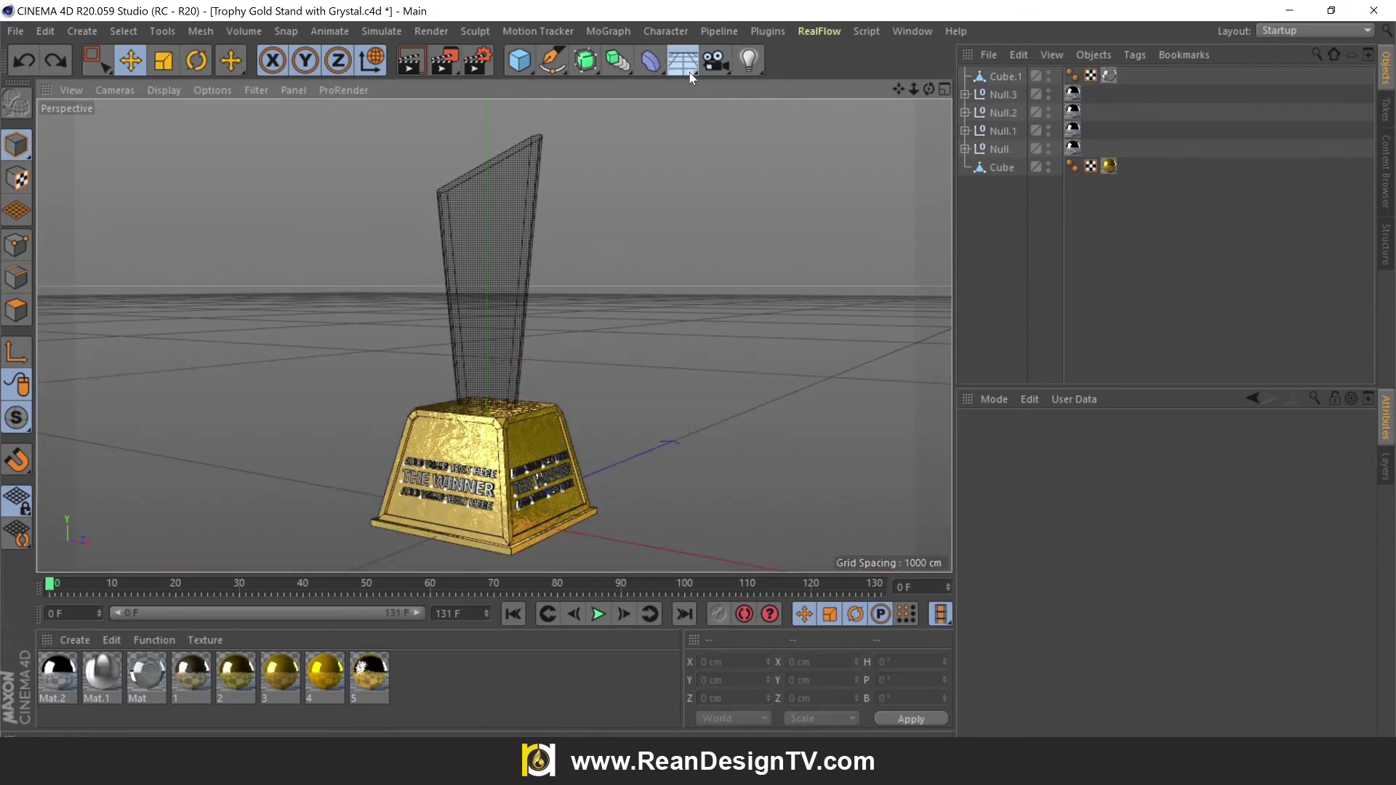
{"action": "left_click", "coordinate": [689, 72]}
{"action": "left_click", "coordinate": [722, 112]}
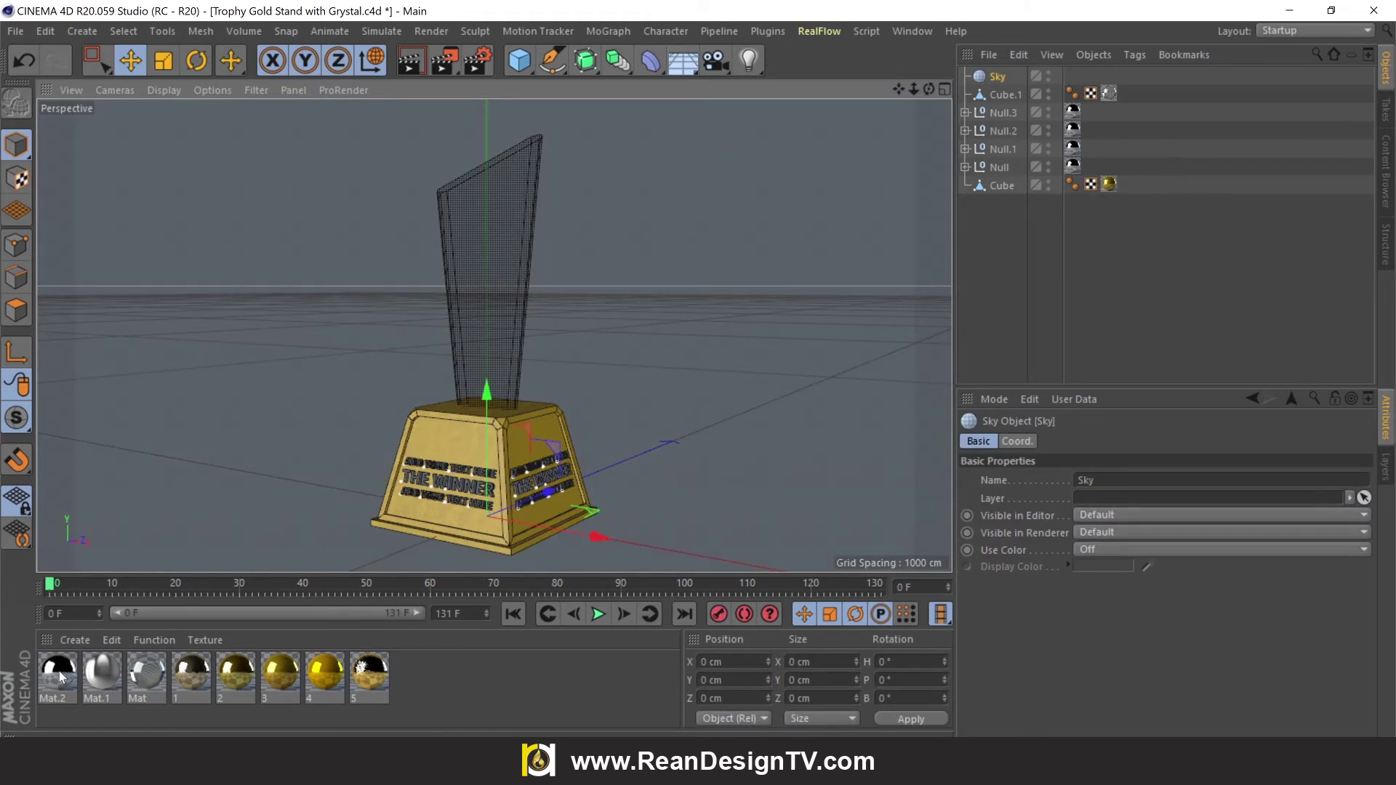
Step: Apply Mat.2 to the Sky and check it with a preview render
{"action": "left_click_drag", "start_coordinate": [61, 676], "coordinate": [156, 542]}
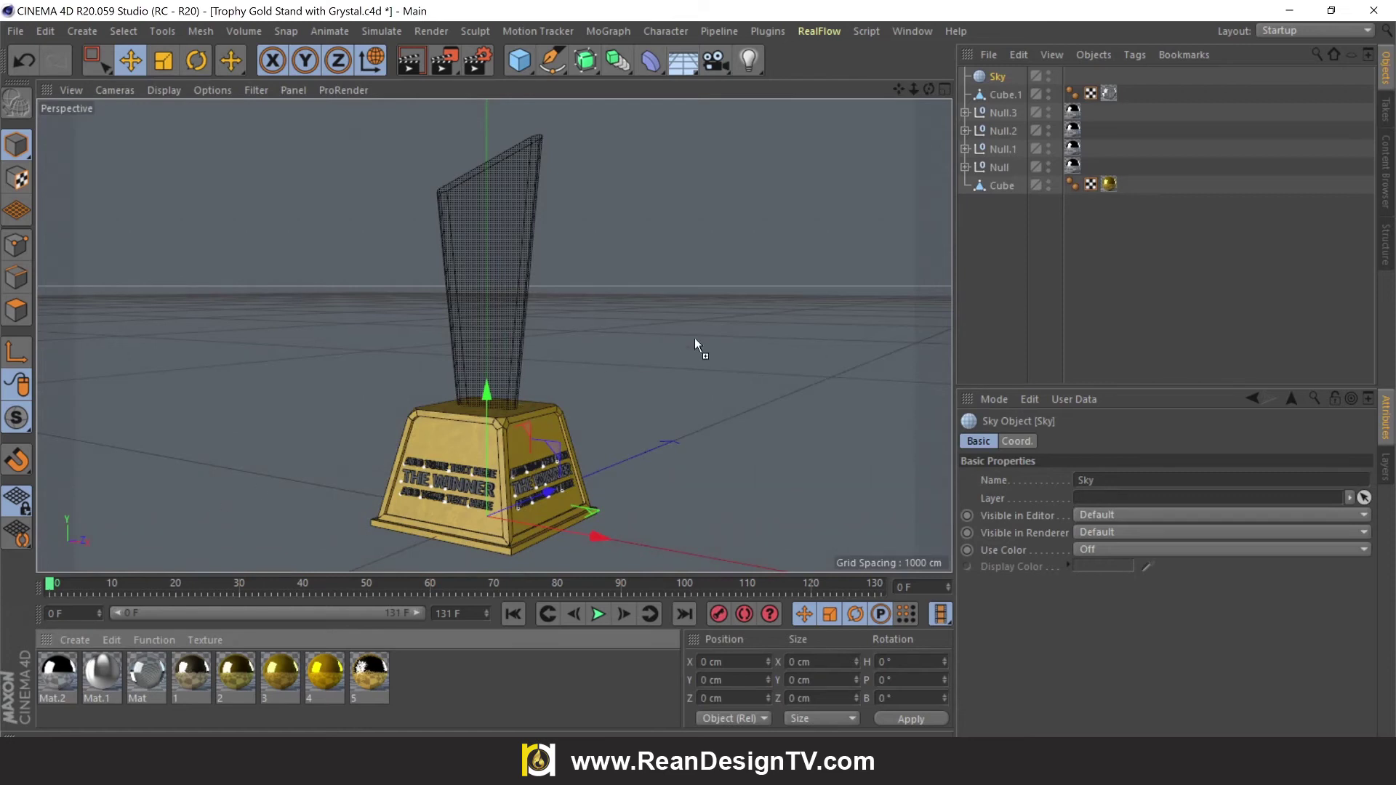
{"action": "mouse_move", "coordinate": [696, 340]}
{"action": "left_mouse_down"}
{"action": "mouse_move", "coordinate": [1019, 86]}
{"action": "mouse_move", "coordinate": [1001, 75]}
{"action": "left_mouse_up"}
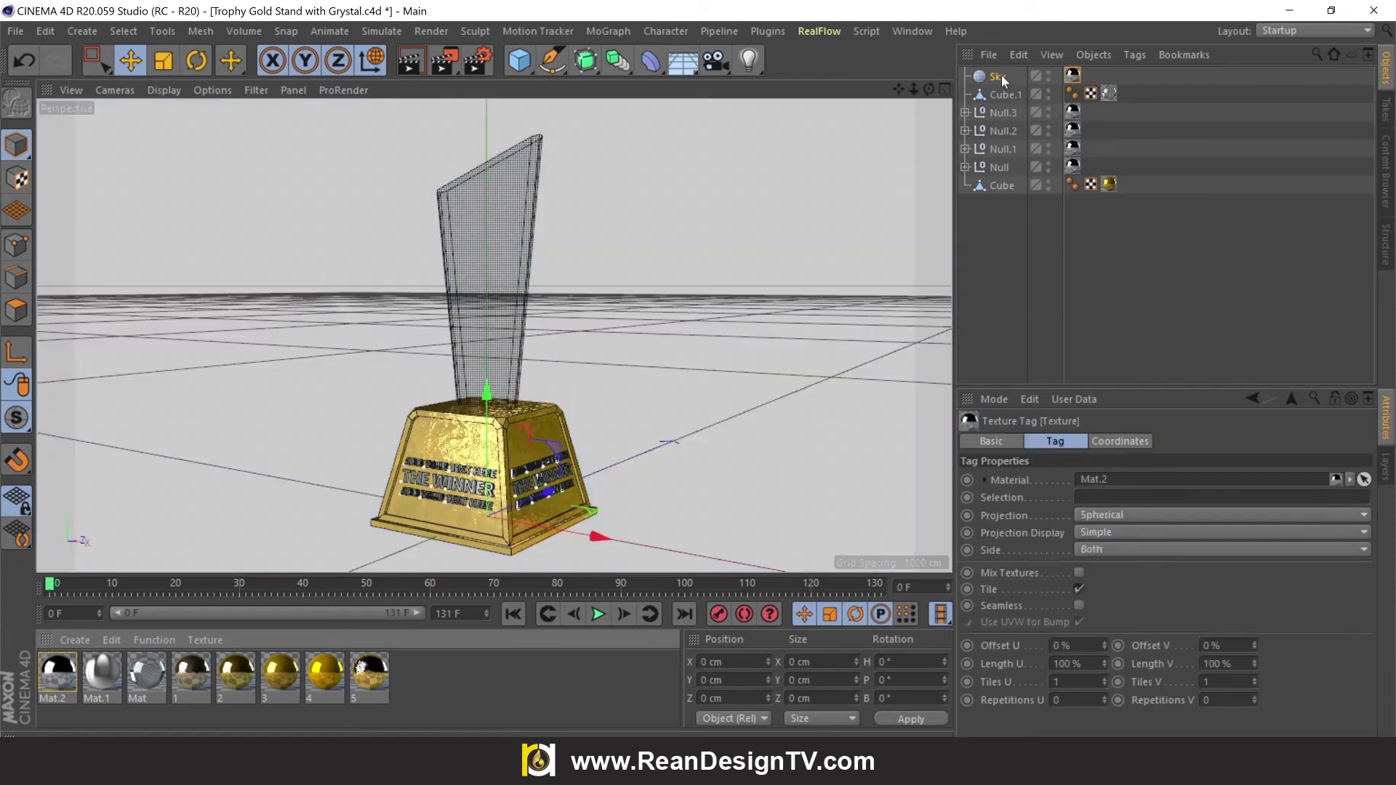
{"action": "left_click", "coordinate": [410, 60]}
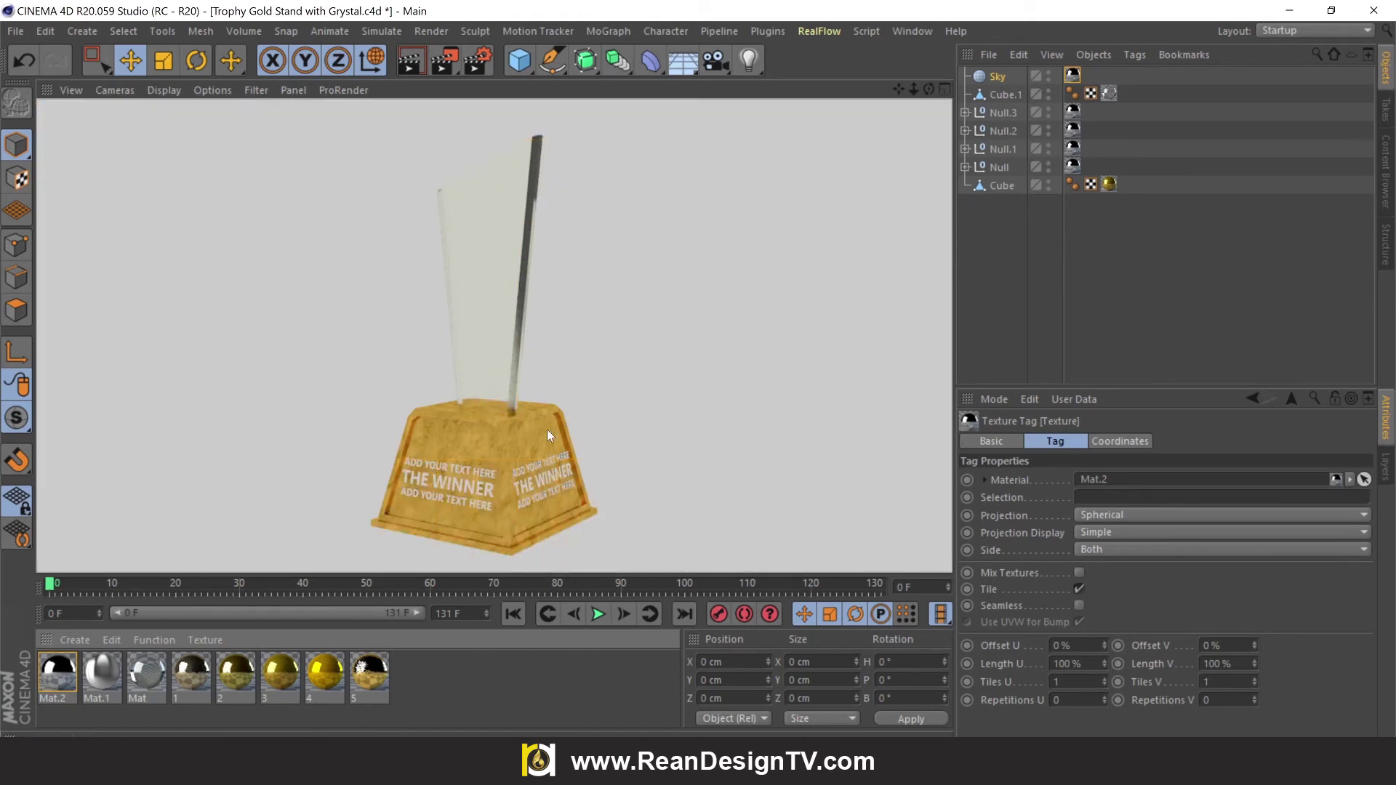
{"action": "left_click", "coordinate": [660, 328]}
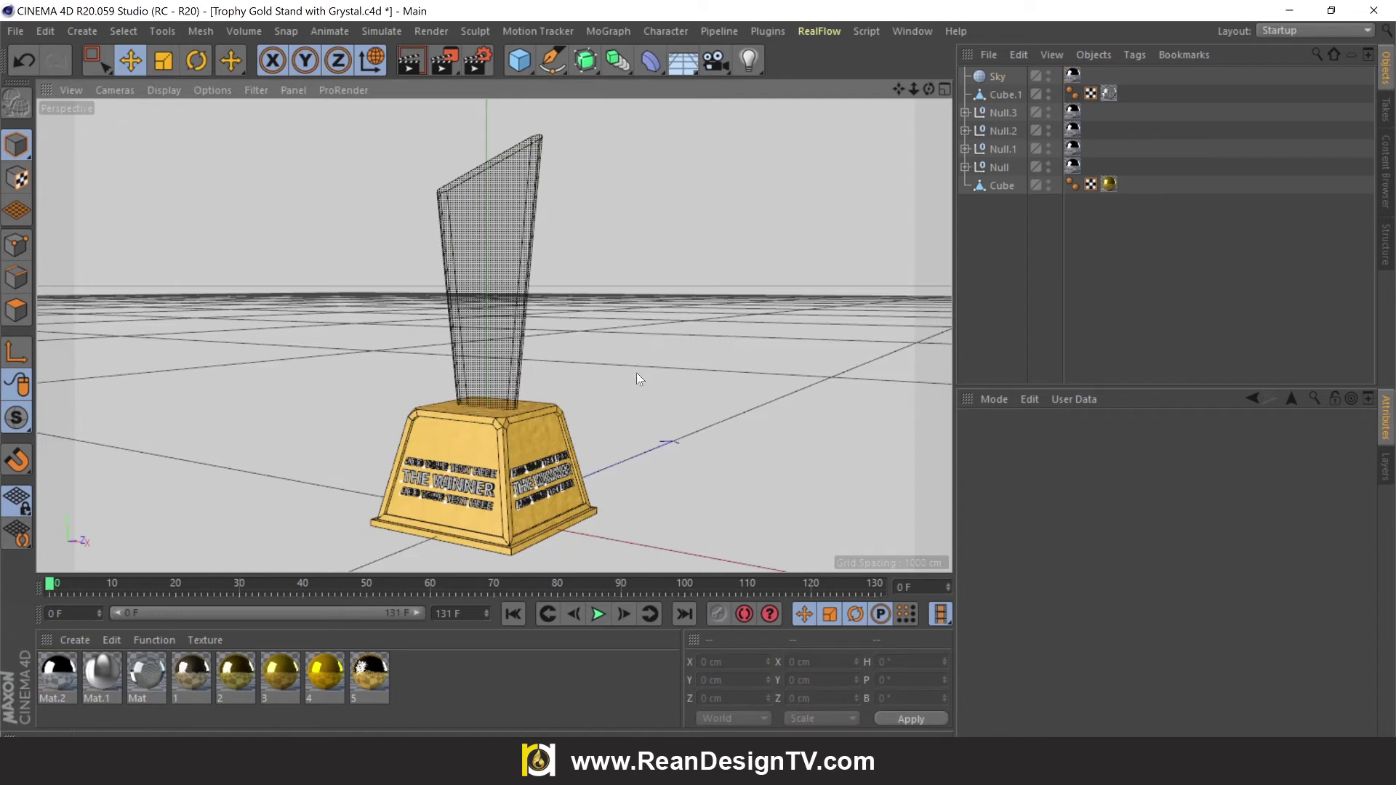
Step: Add a Compositing tag to Sky with Seen by Camera off, then render a preview
{"action": "left_click", "coordinate": [995, 76]}
{"action": "right_click", "coordinate": [996, 75]}
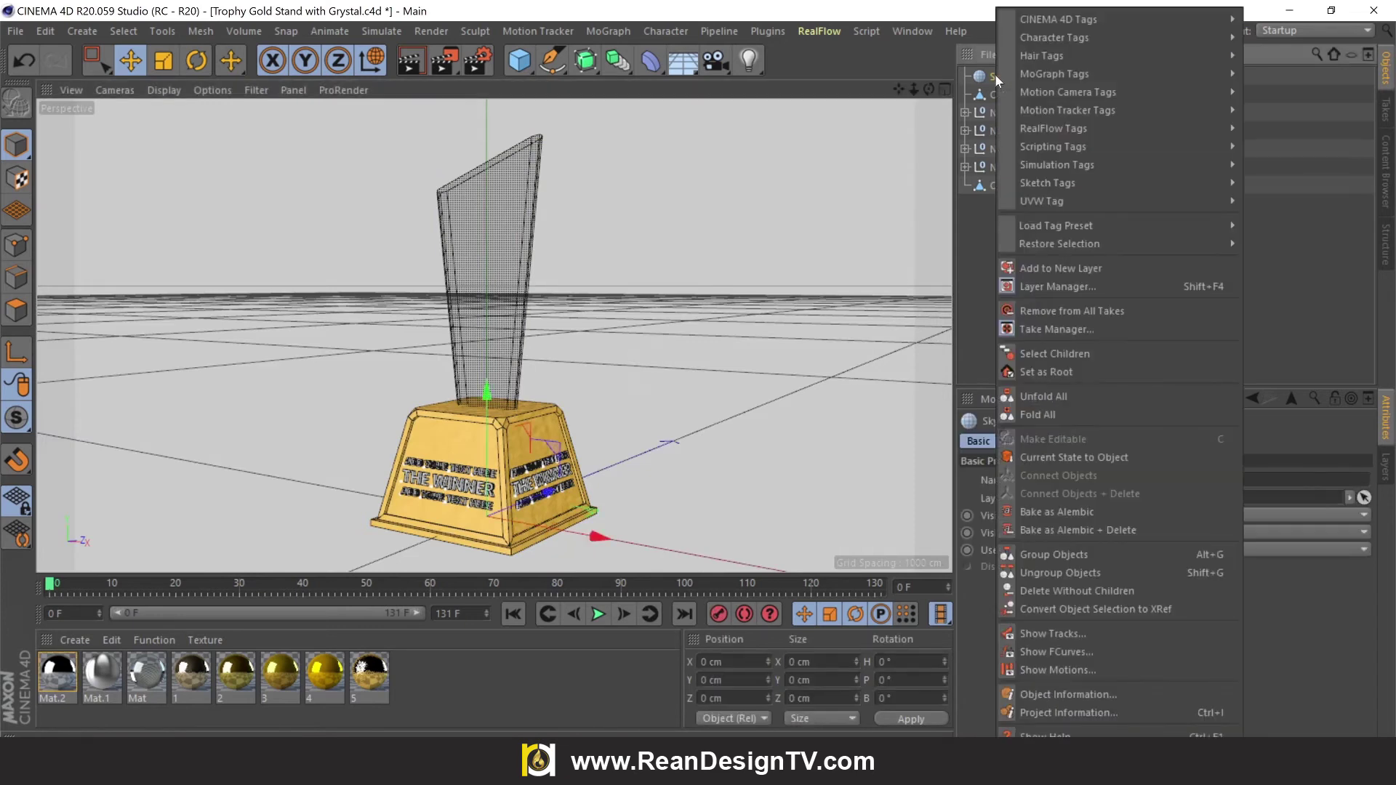
{"action": "mouse_move", "coordinate": [1057, 20]}
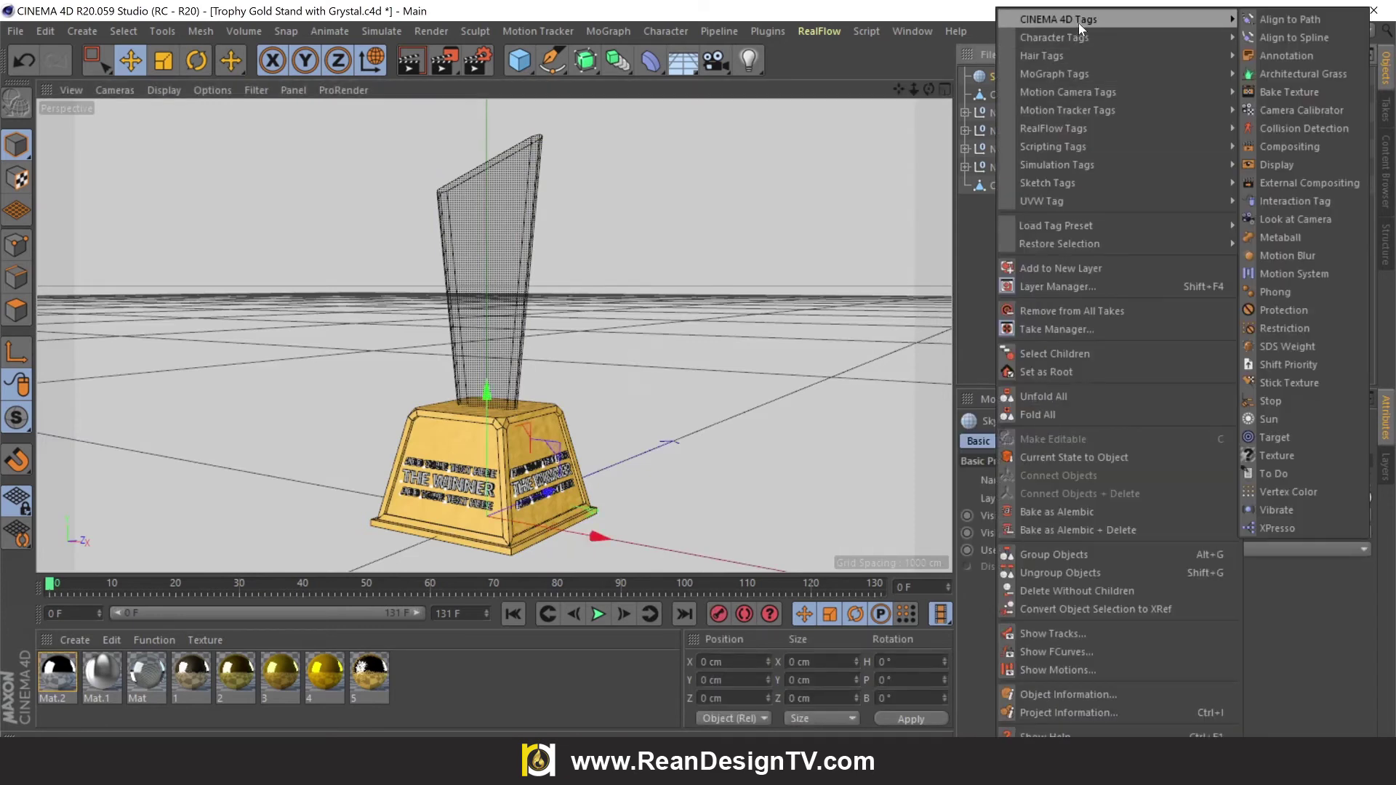
{"action": "left_click", "coordinate": [1293, 147]}
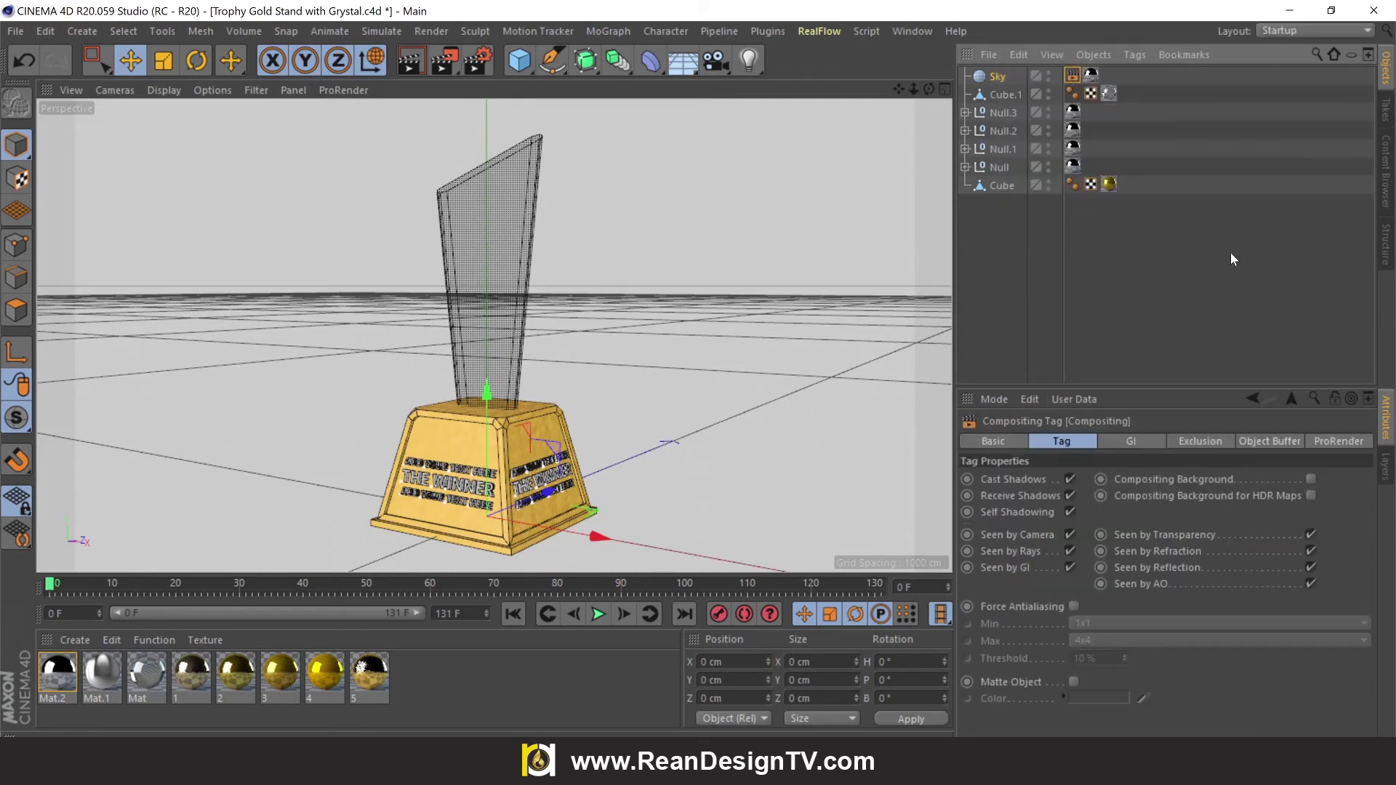
{"action": "left_click", "coordinate": [1069, 535]}
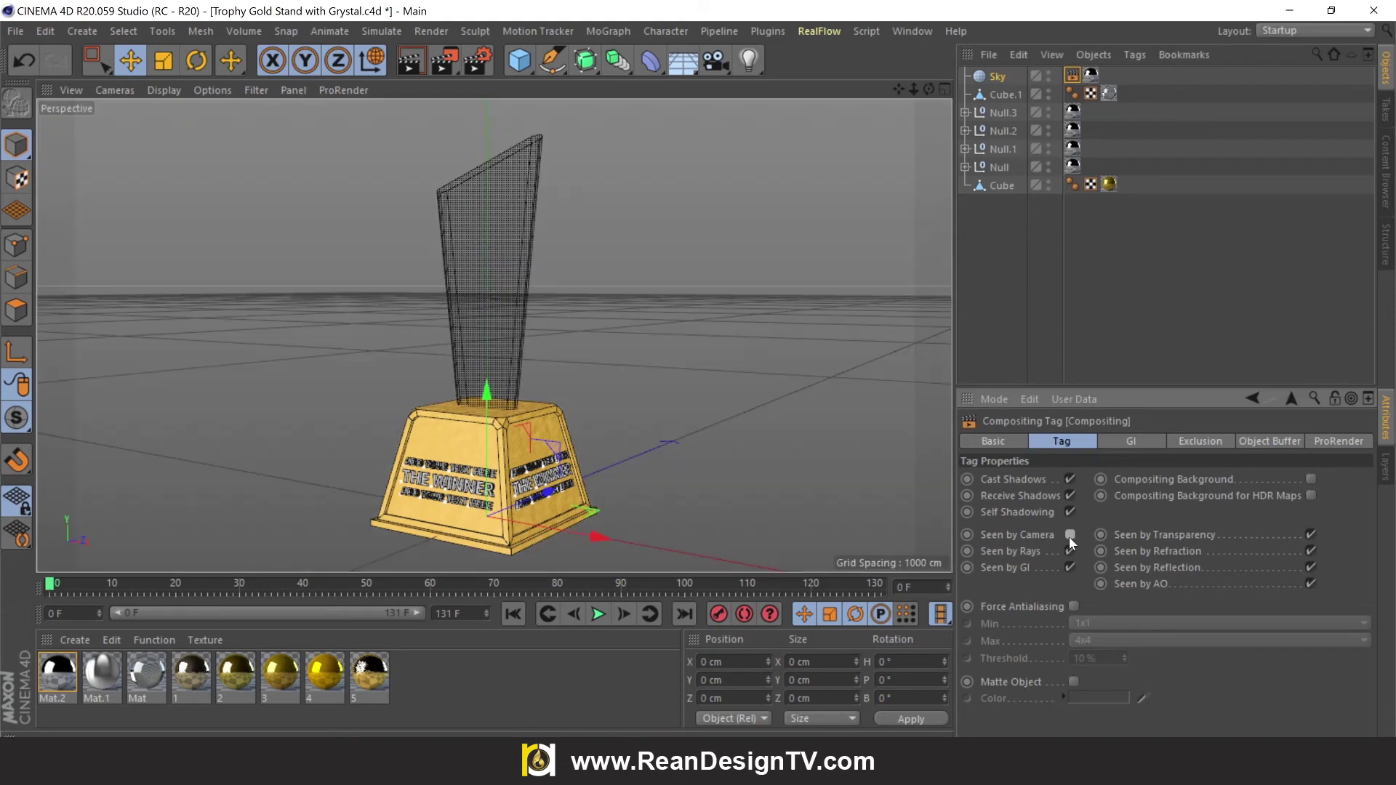
{"action": "left_click", "coordinate": [411, 60]}
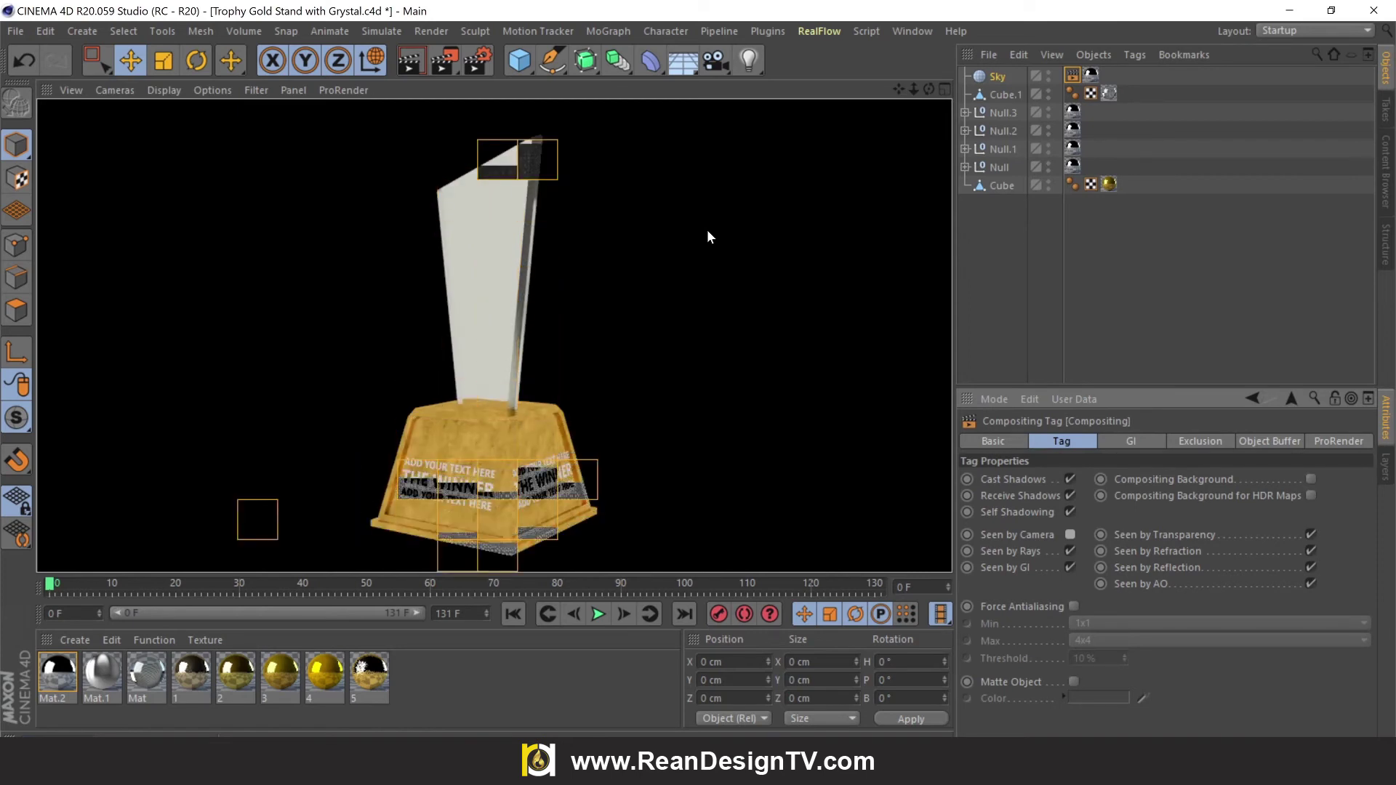
{"action": "left_click", "coordinate": [653, 256]}
{"action": "left_click_drag", "start_coordinate": [928, 91], "coordinate": [493, 335]}
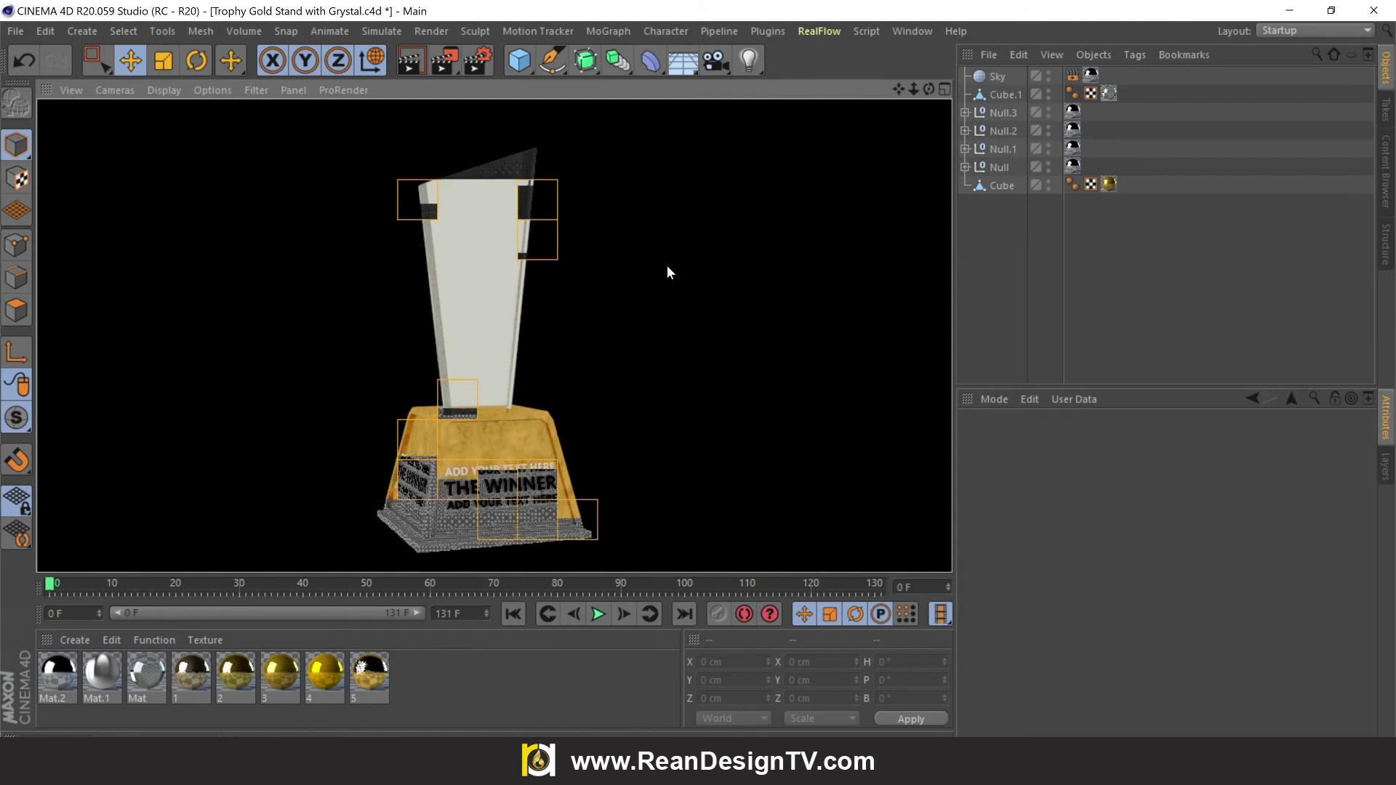
{"action": "left_click", "coordinate": [642, 339]}
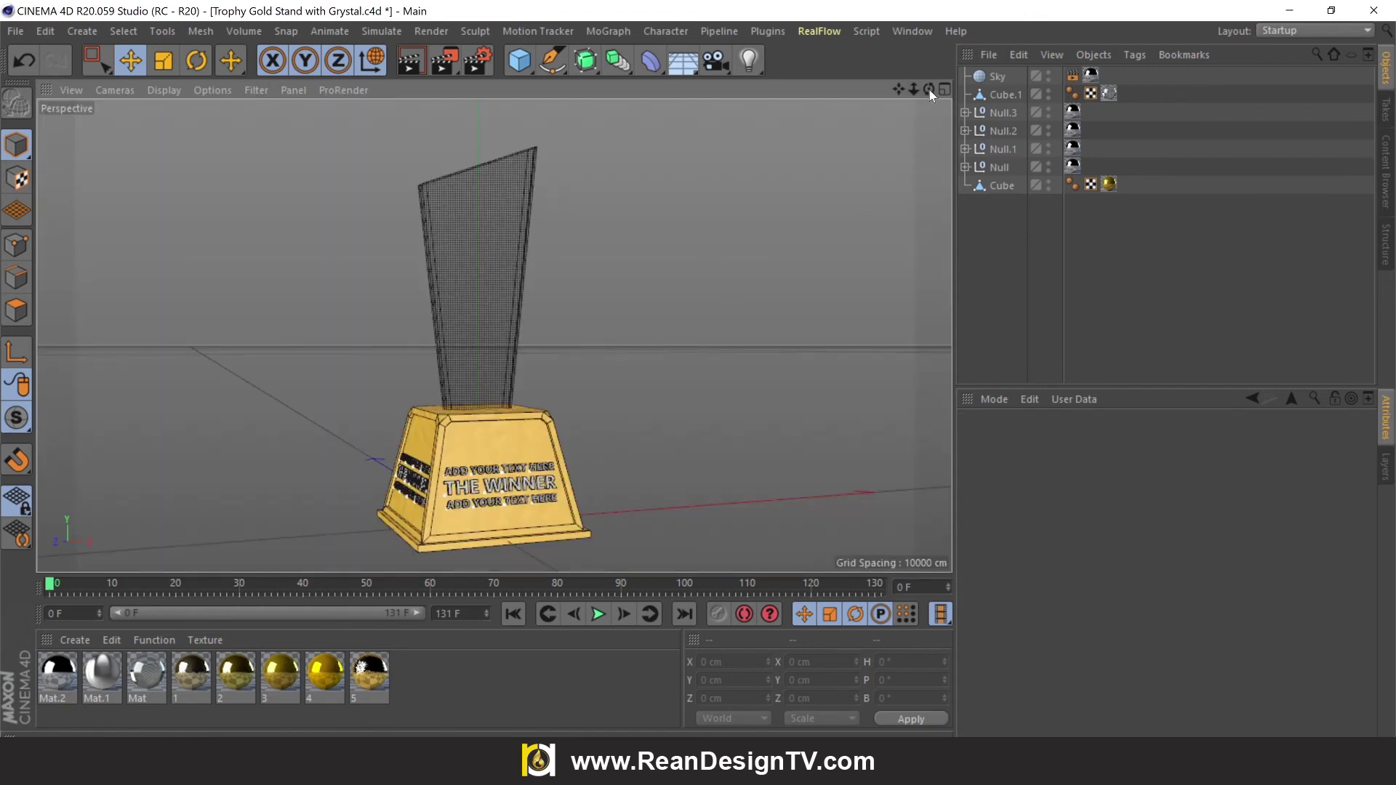
Step: Group the six trophy parts, Cube.1 through Cube, under one Null
{"action": "left_click_drag", "start_coordinate": [929, 91], "coordinate": [930, 117]}
{"action": "left_click", "coordinate": [996, 94]}
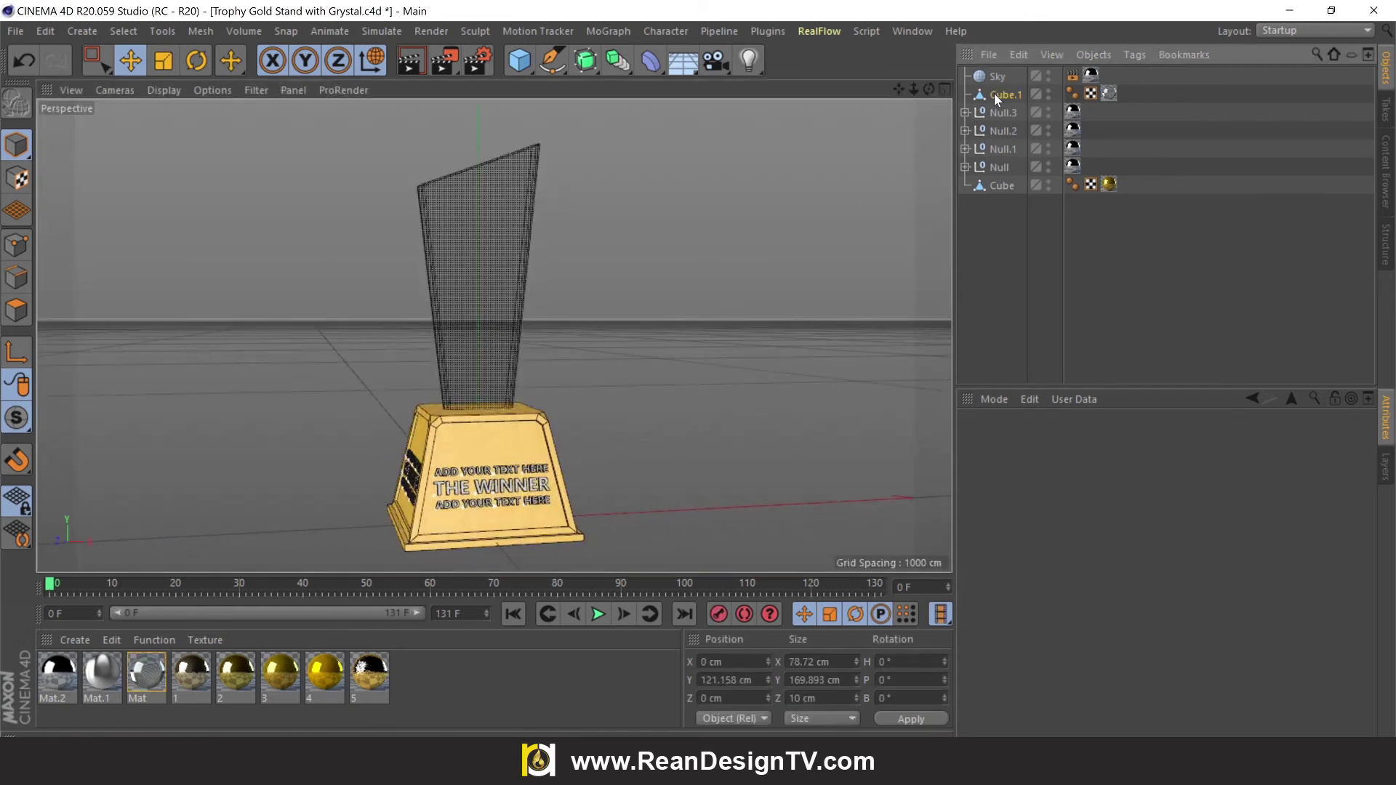
{"action": "left_click", "coordinate": [1000, 186], "text": "shift"}
{"action": "right_click", "coordinate": [1001, 182]}
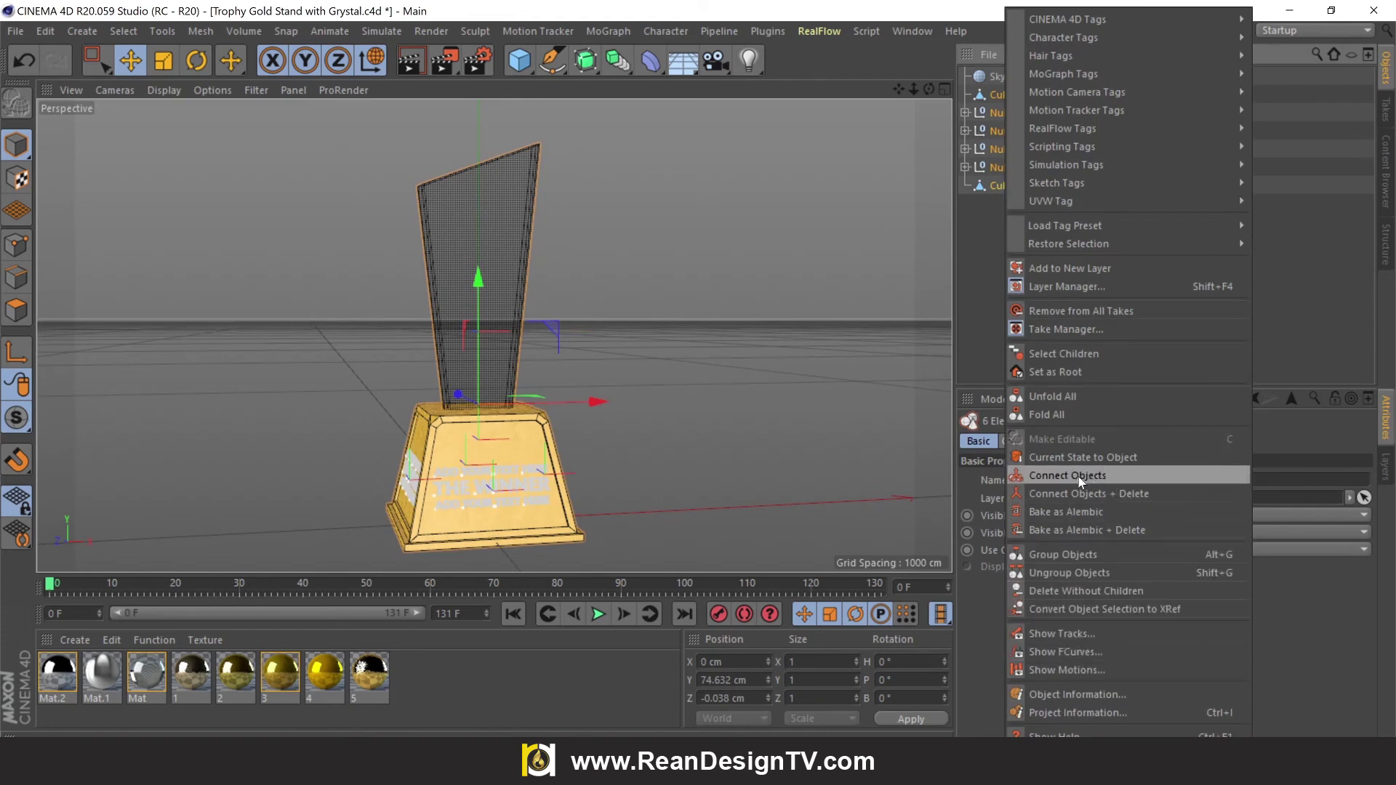
{"action": "left_click", "coordinate": [1109, 555]}
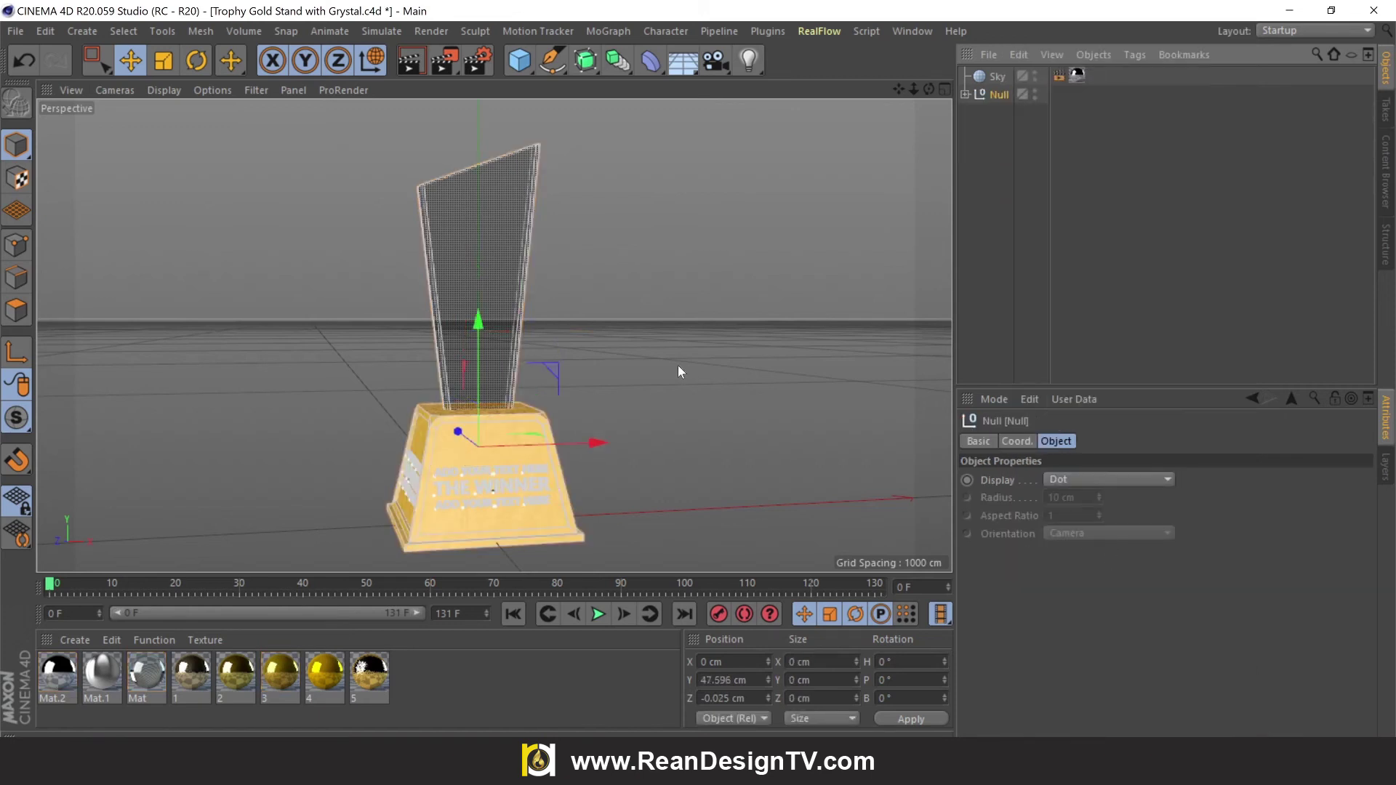
{"action": "left_click_drag", "start_coordinate": [929, 88], "coordinate": [901, 88]}
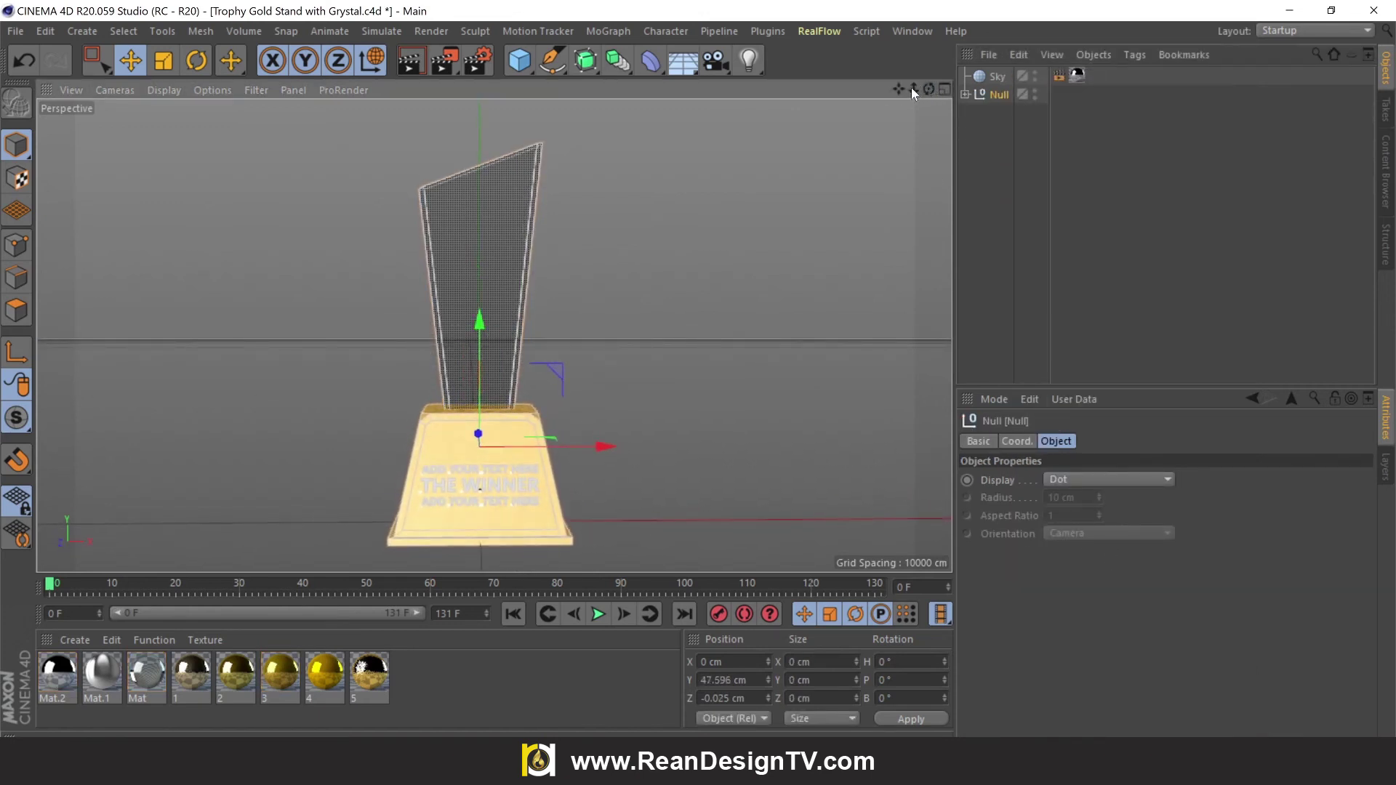
{"action": "left_click_drag", "start_coordinate": [899, 88], "coordinate": [929, 86]}
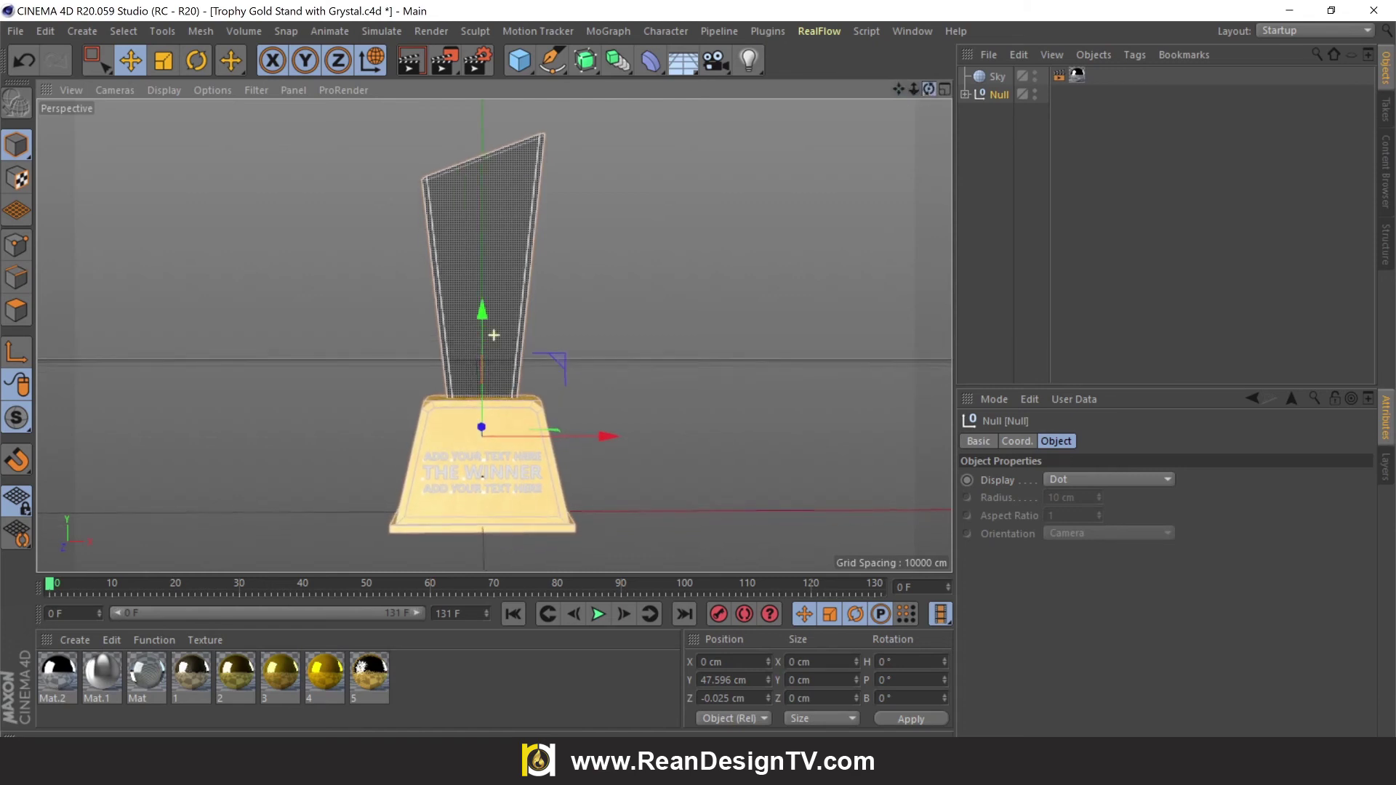
Step: Record a keyframe of the trophy Null at 360° heading on frame 131
{"action": "left_click", "coordinate": [780, 287]}
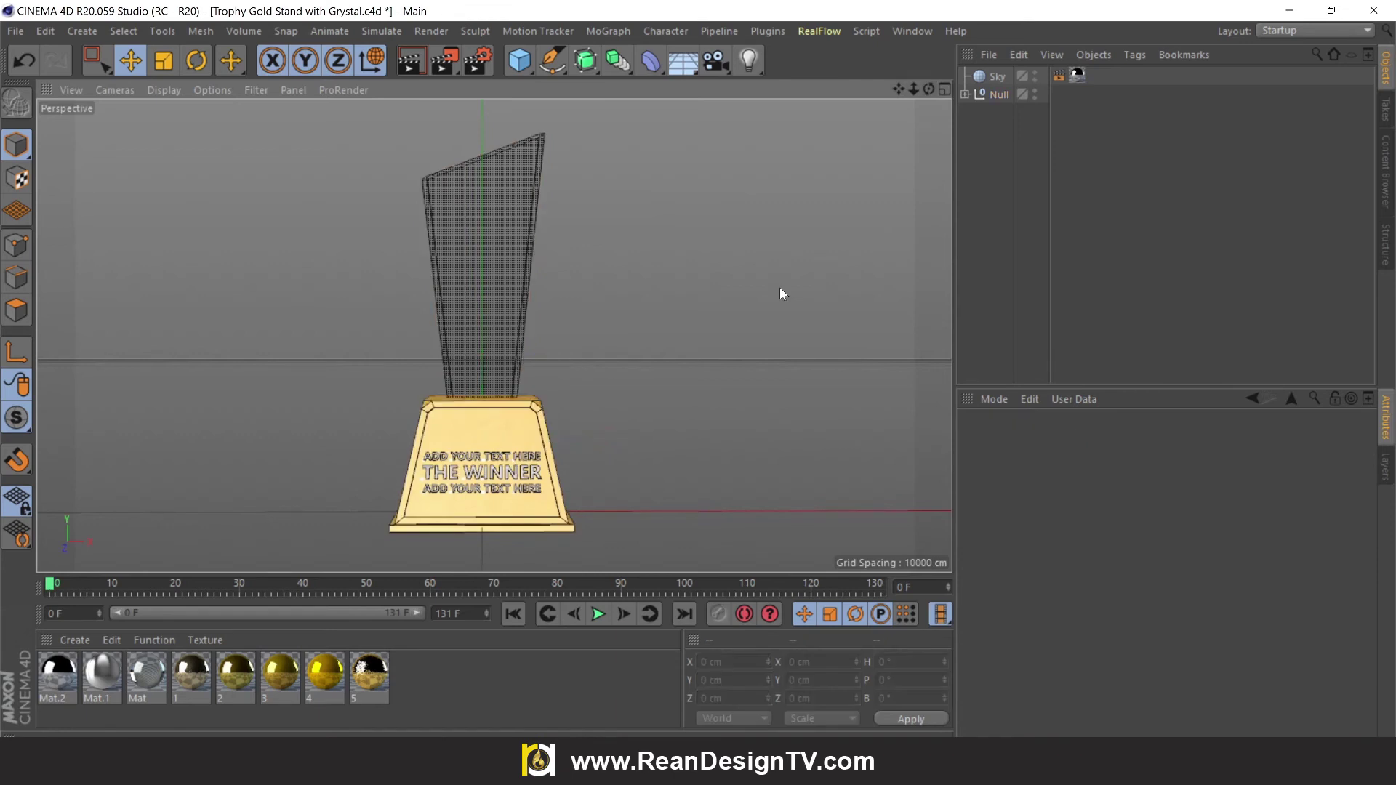
{"action": "left_click", "coordinate": [994, 96]}
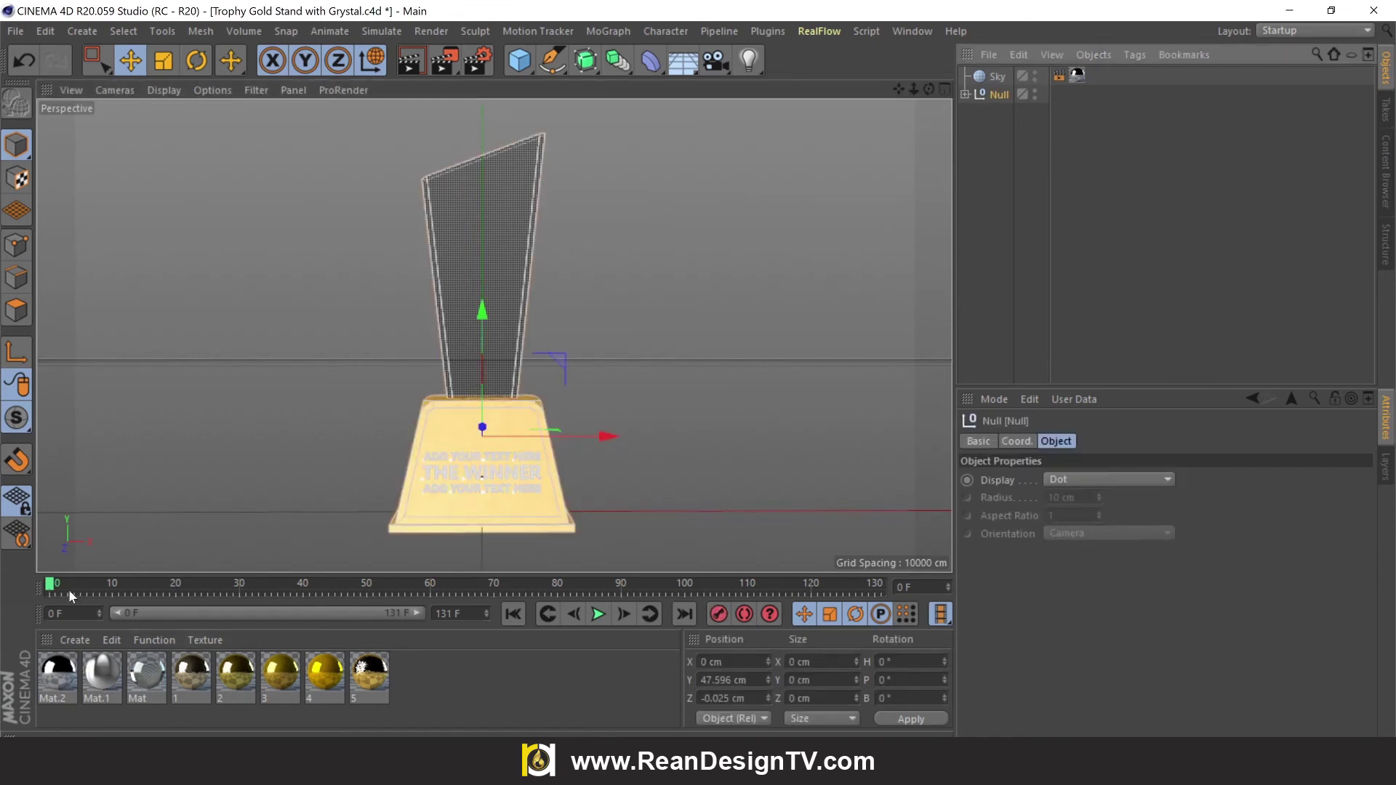
{"action": "mouse_move", "coordinate": [68, 590]}
{"action": "left_mouse_down"}
{"action": "mouse_move", "coordinate": [207, 596]}
{"action": "mouse_move", "coordinate": [29, 595]}
{"action": "left_mouse_up"}
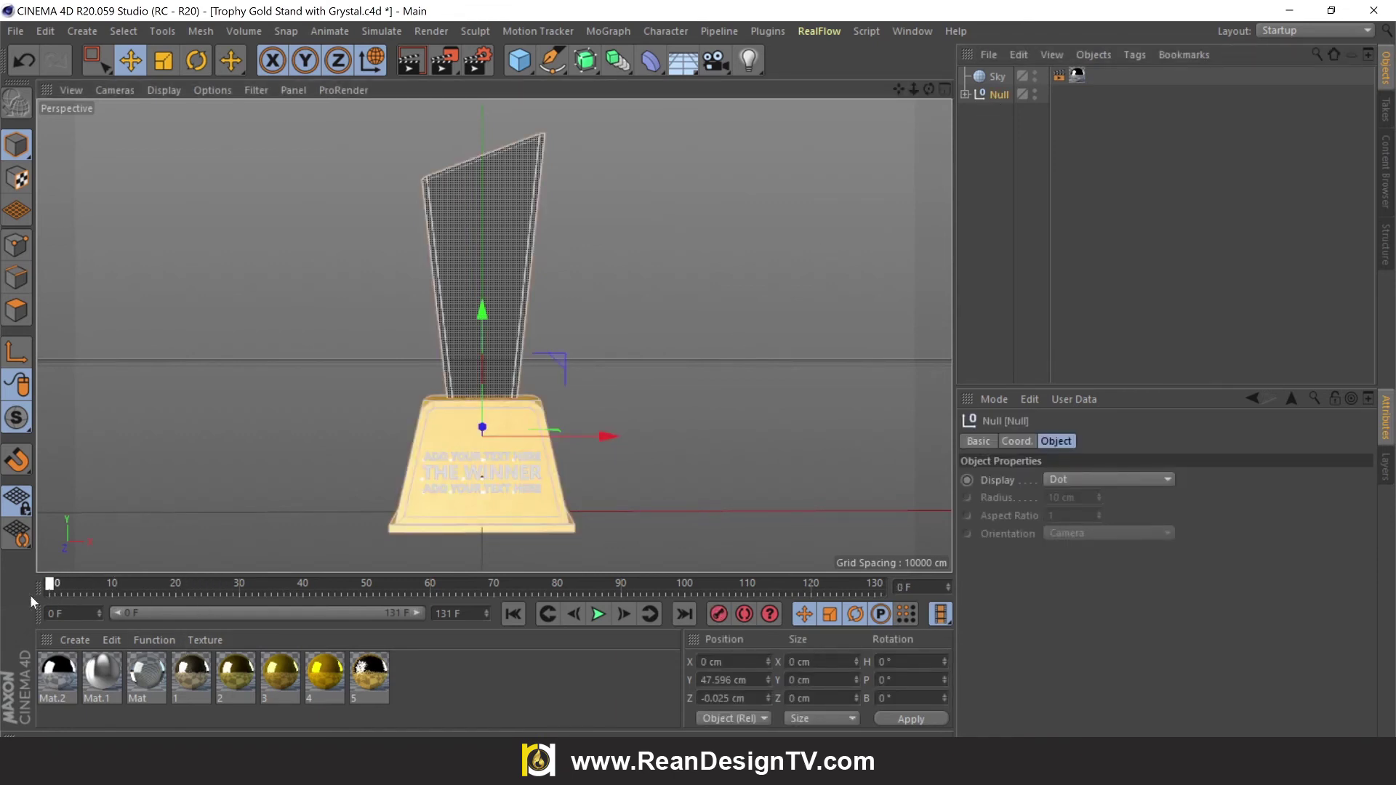
{"action": "left_click", "coordinate": [196, 61]}
{"action": "left_click_drag", "start_coordinate": [51, 586], "coordinate": [68, 585]}
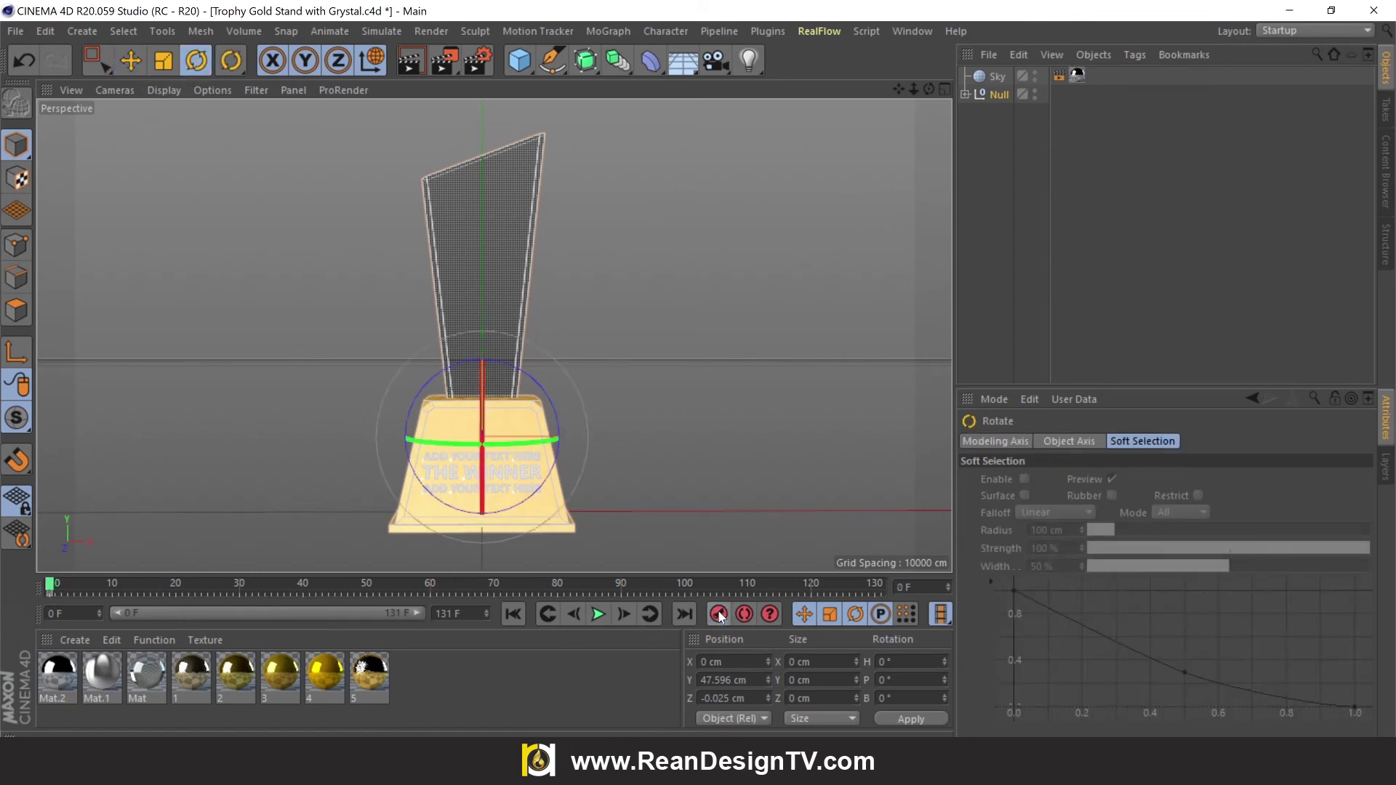
{"action": "left_click_drag", "start_coordinate": [48, 586], "coordinate": [856, 586]}
{"action": "mouse_move", "coordinate": [465, 443]}
{"action": "left_mouse_down"}
{"action": "mouse_move", "coordinate": [937, 407]}
{"action": "mouse_move", "coordinate": [923, 409]}
{"action": "left_mouse_up"}
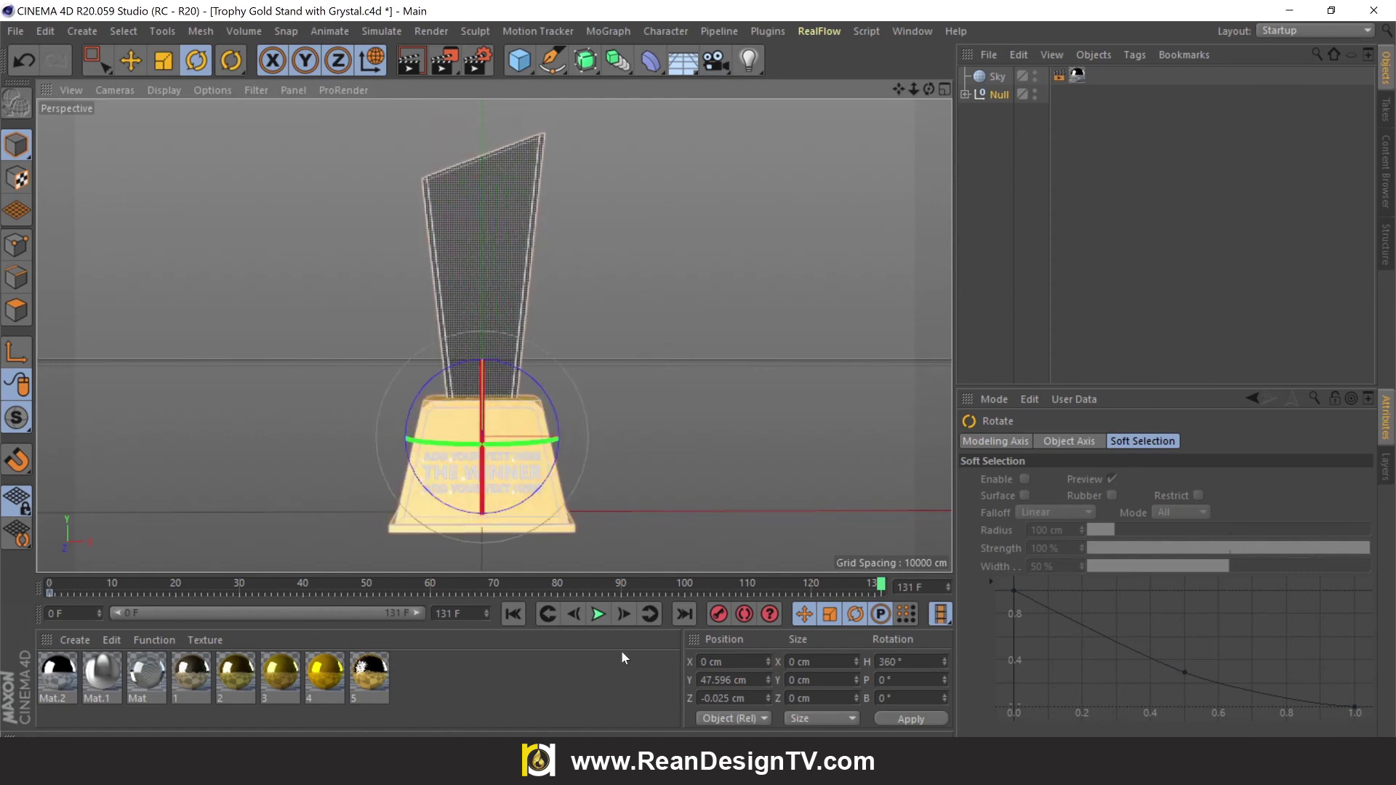
{"action": "left_click", "coordinate": [718, 616]}
{"action": "left_click", "coordinate": [164, 195]}
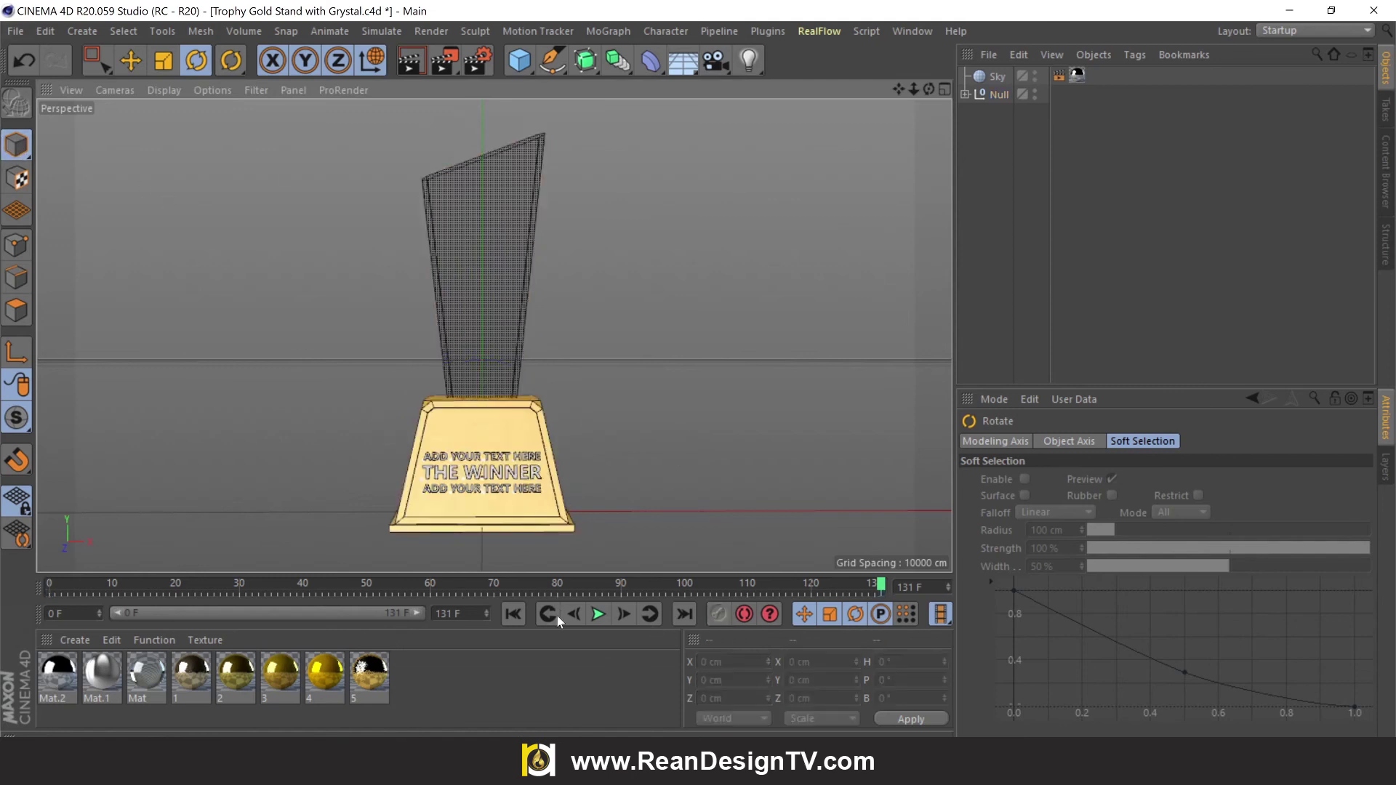
Step: Play the spin, stop at frame 74, and render a preview
{"action": "left_click", "coordinate": [512, 617]}
{"action": "left_click", "coordinate": [597, 615]}
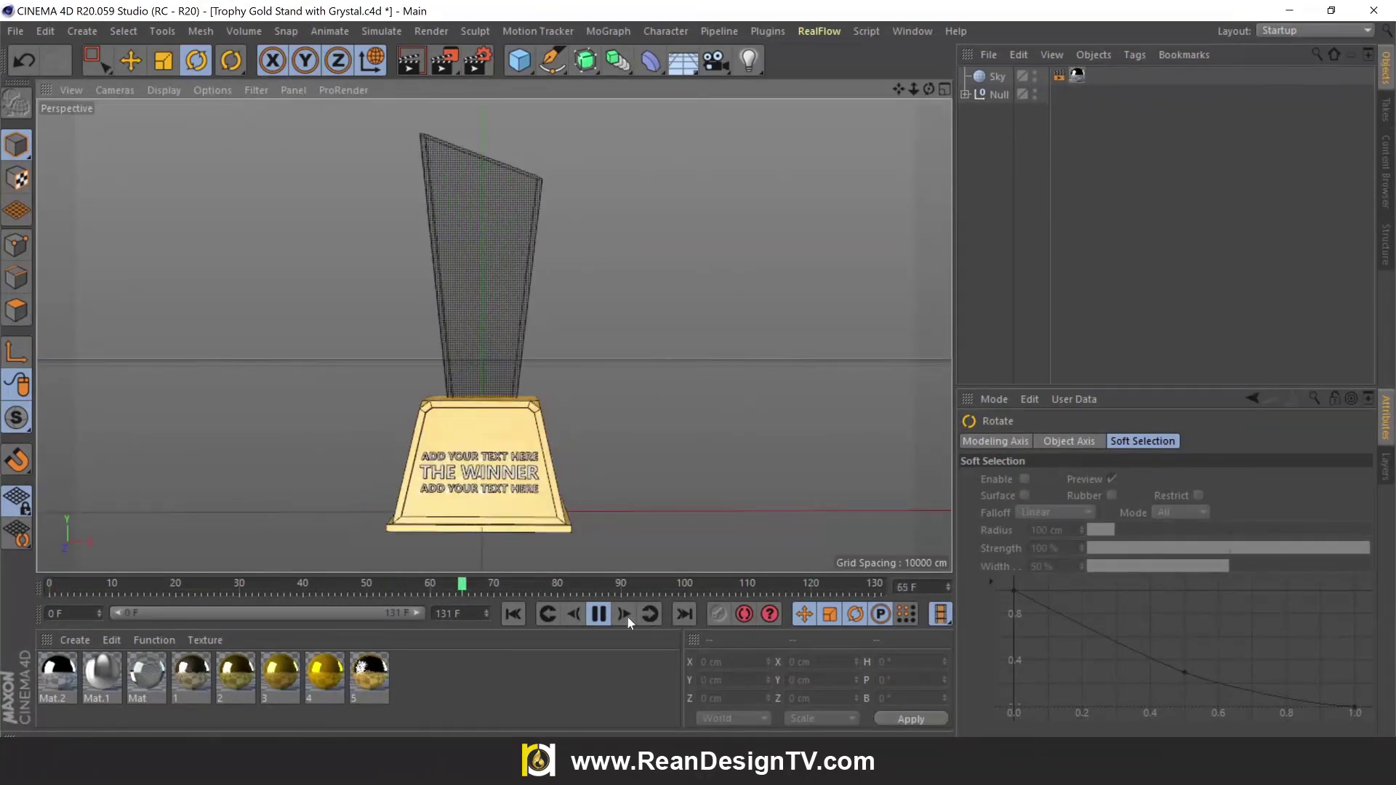
{"action": "left_click", "coordinate": [601, 617]}
{"action": "left_click", "coordinate": [518, 588]}
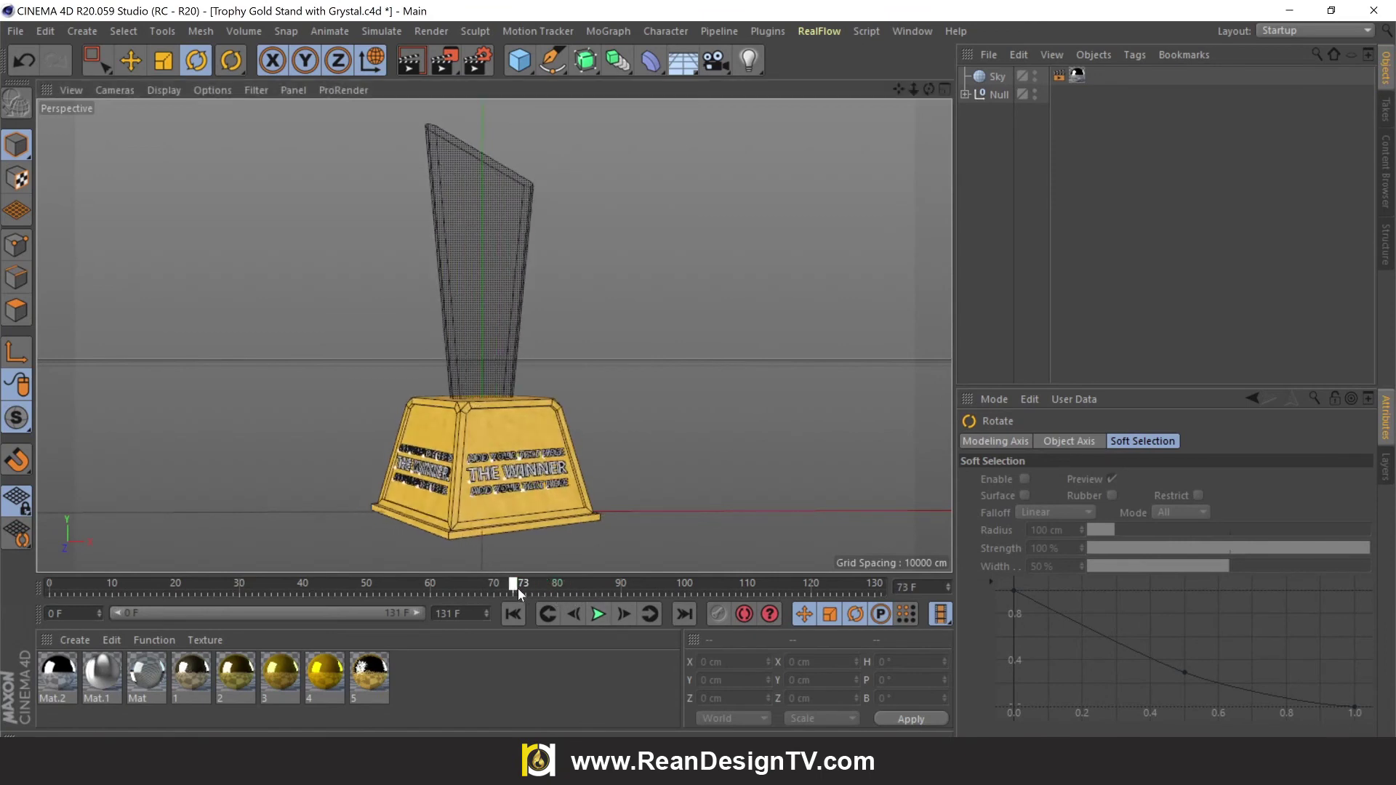
{"action": "left_click_drag", "start_coordinate": [518, 587], "coordinate": [520, 587]}
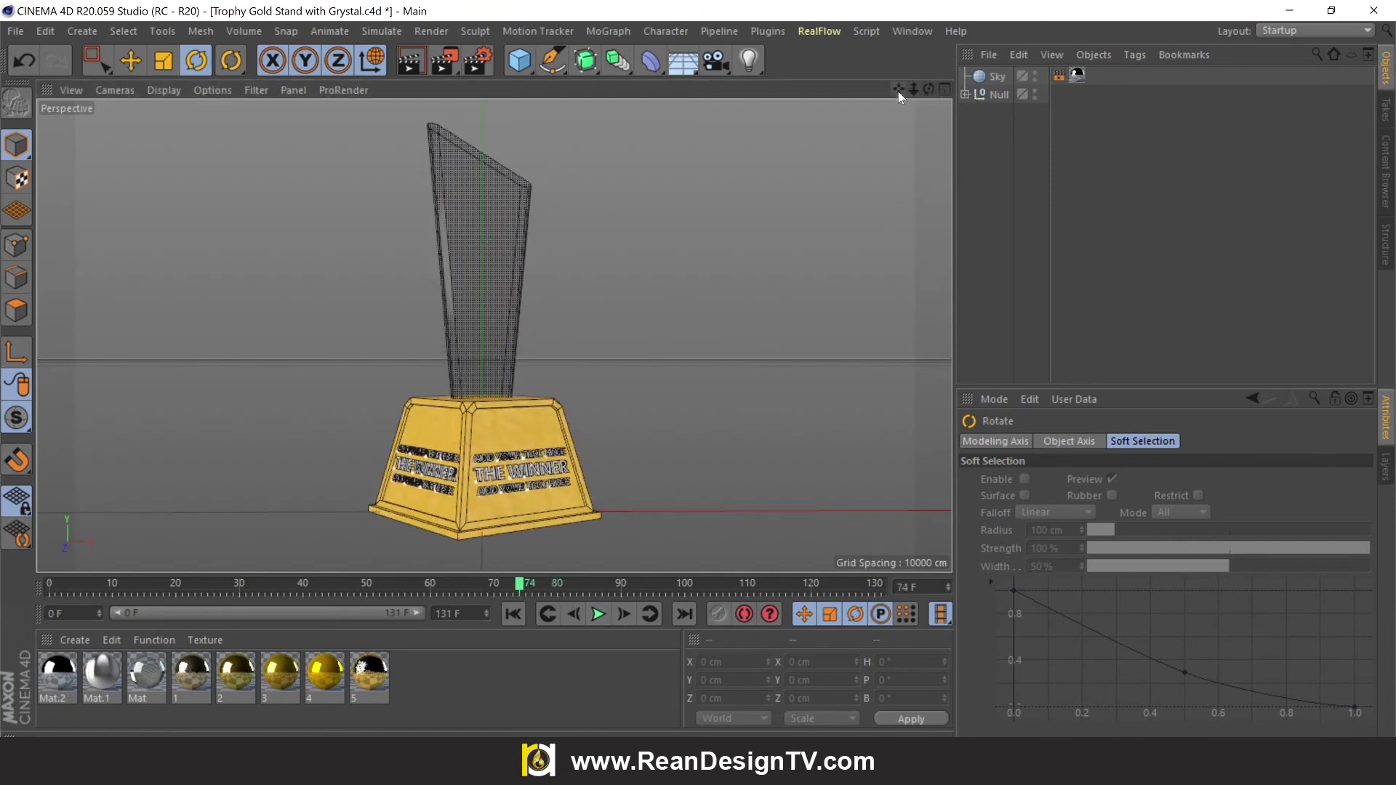
{"action": "left_click_drag", "start_coordinate": [900, 97], "coordinate": [900, 103]}
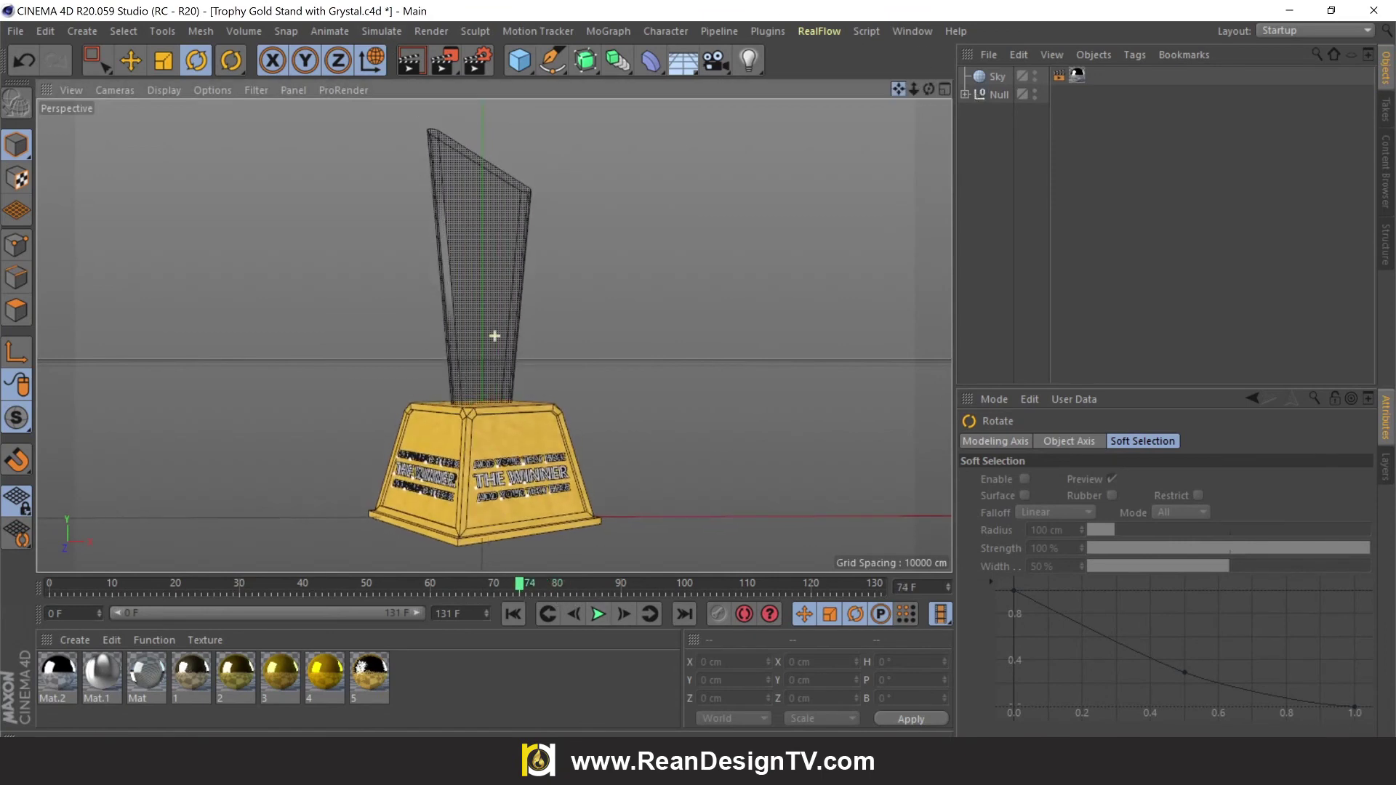
{"action": "left_click", "coordinate": [409, 61]}
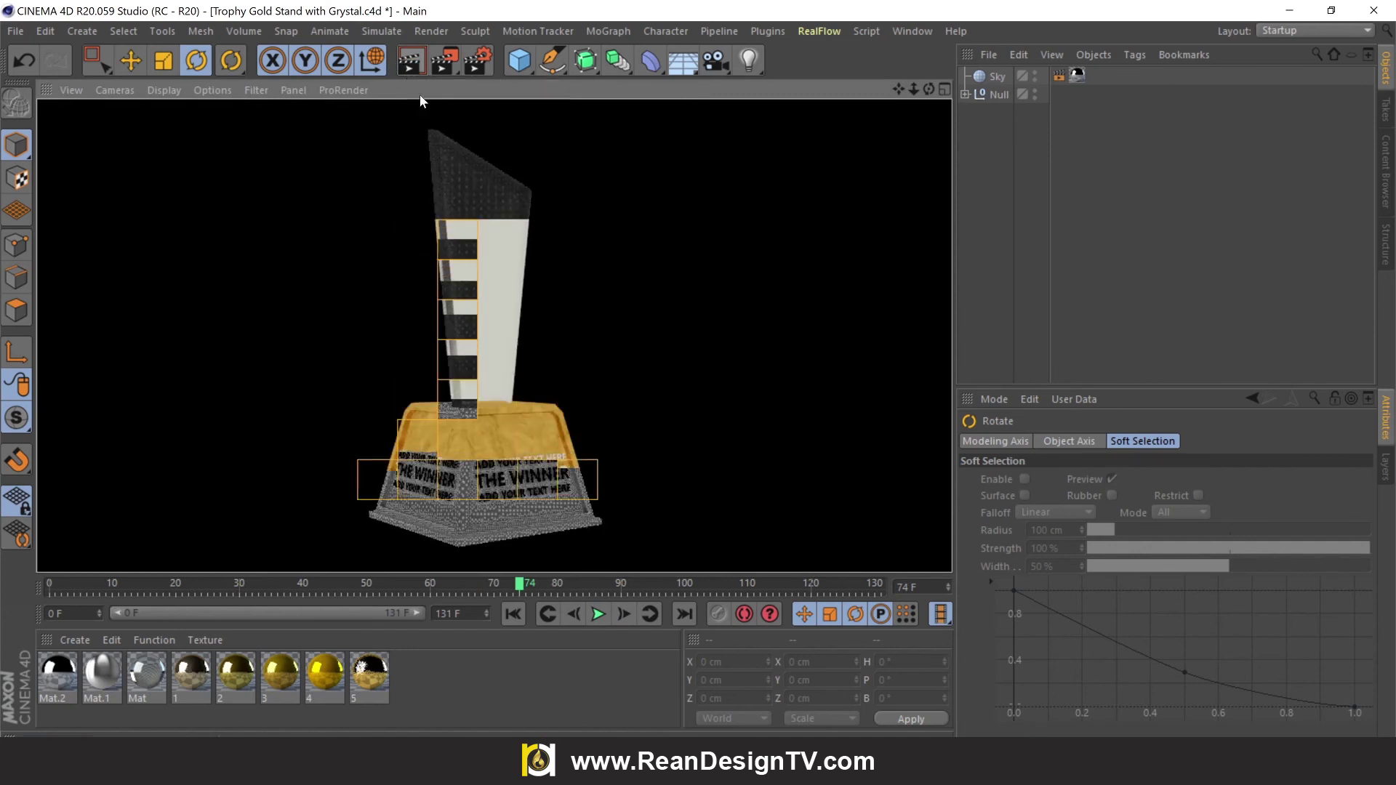
{"action": "left_click", "coordinate": [753, 264]}
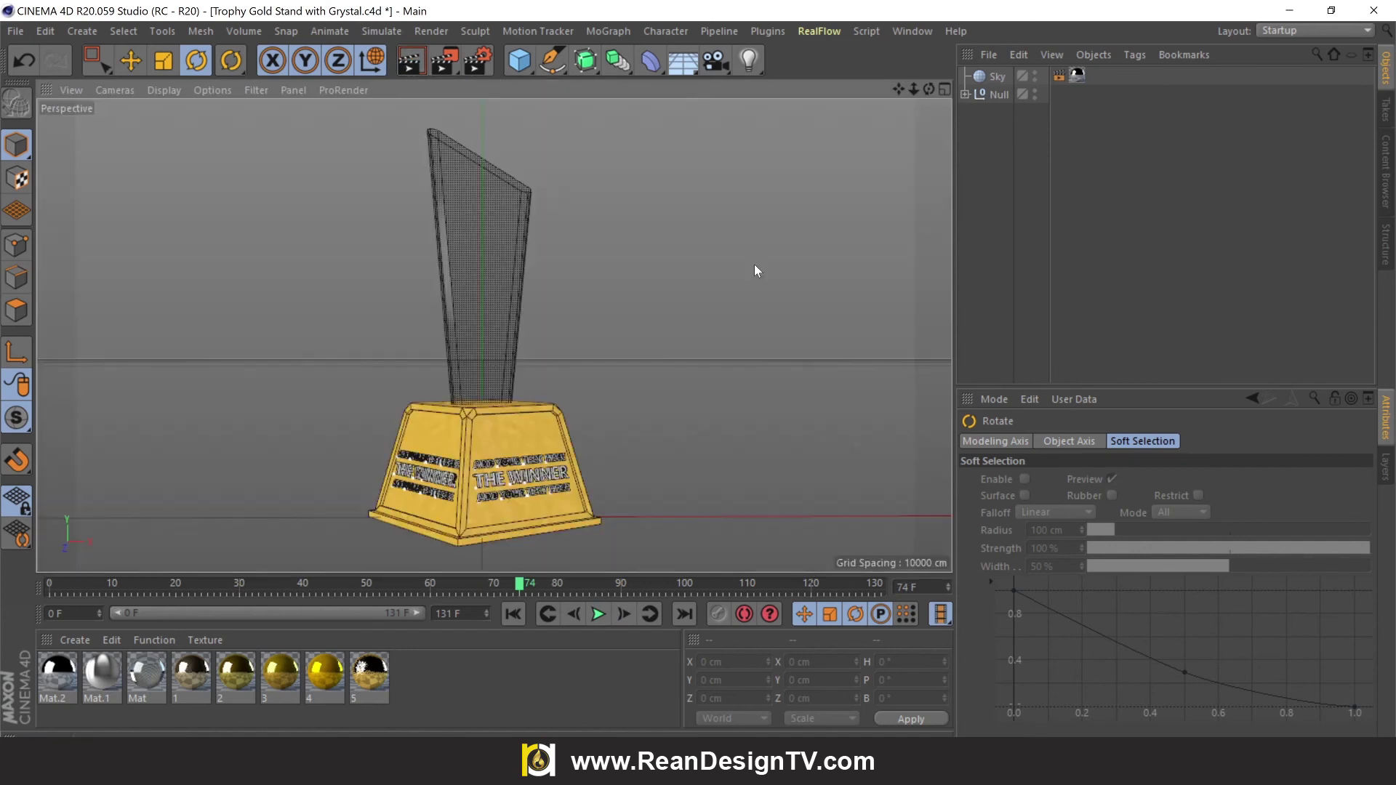
Step: Apply Mat.1 to the Sky and render again to check it
{"action": "left_click", "coordinate": [102, 676]}
{"action": "left_click_drag", "start_coordinate": [99, 670], "coordinate": [1077, 78]}
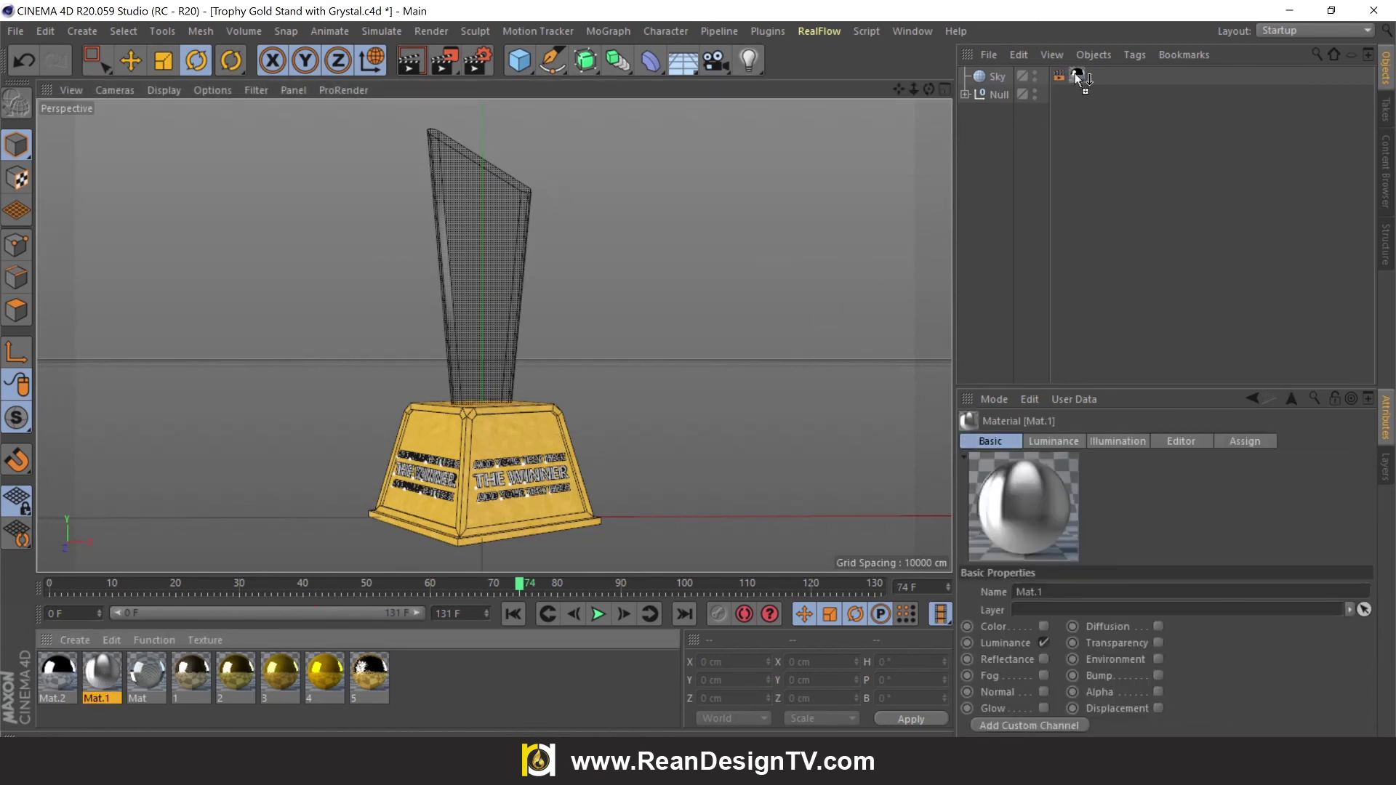
{"action": "left_click", "coordinate": [410, 60]}
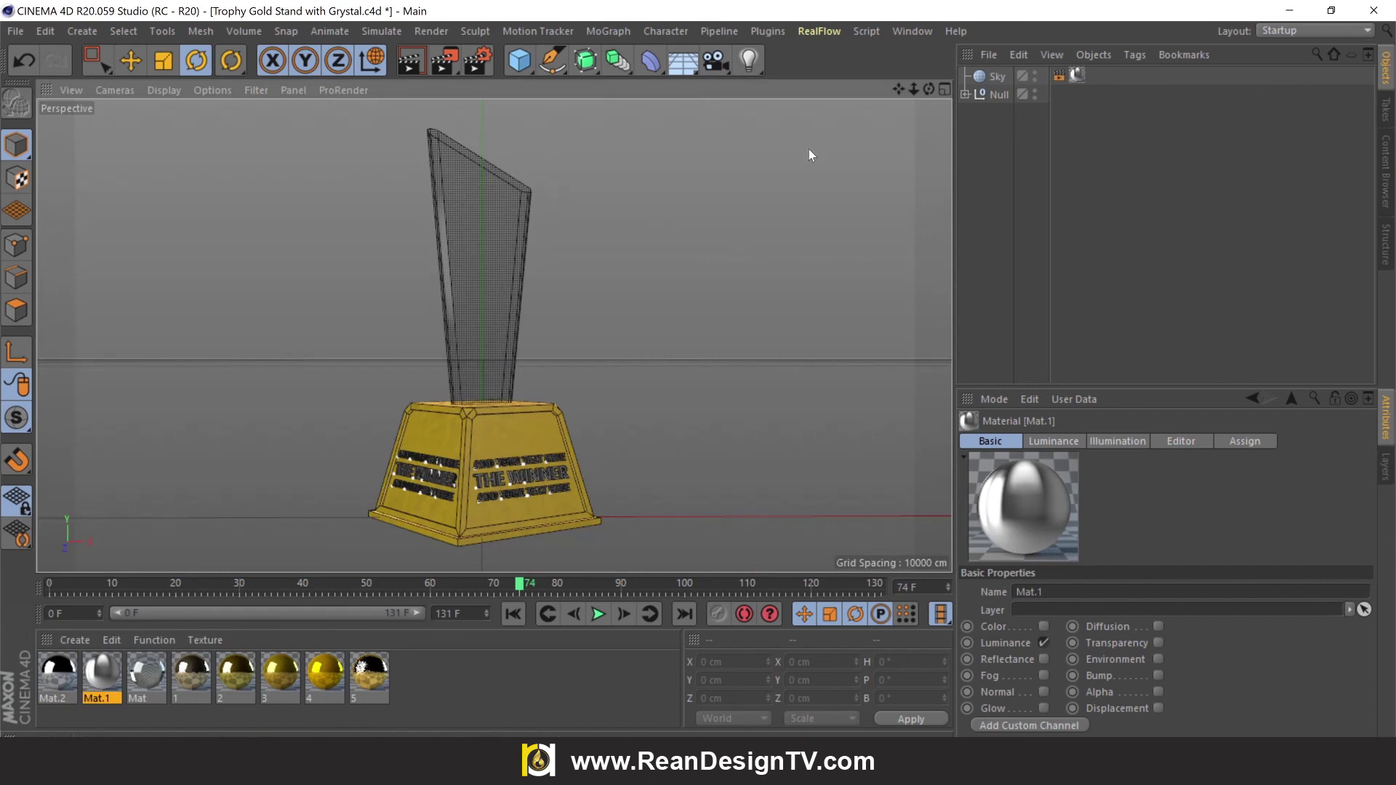
{"action": "left_click_drag", "start_coordinate": [928, 89], "coordinate": [959, 101]}
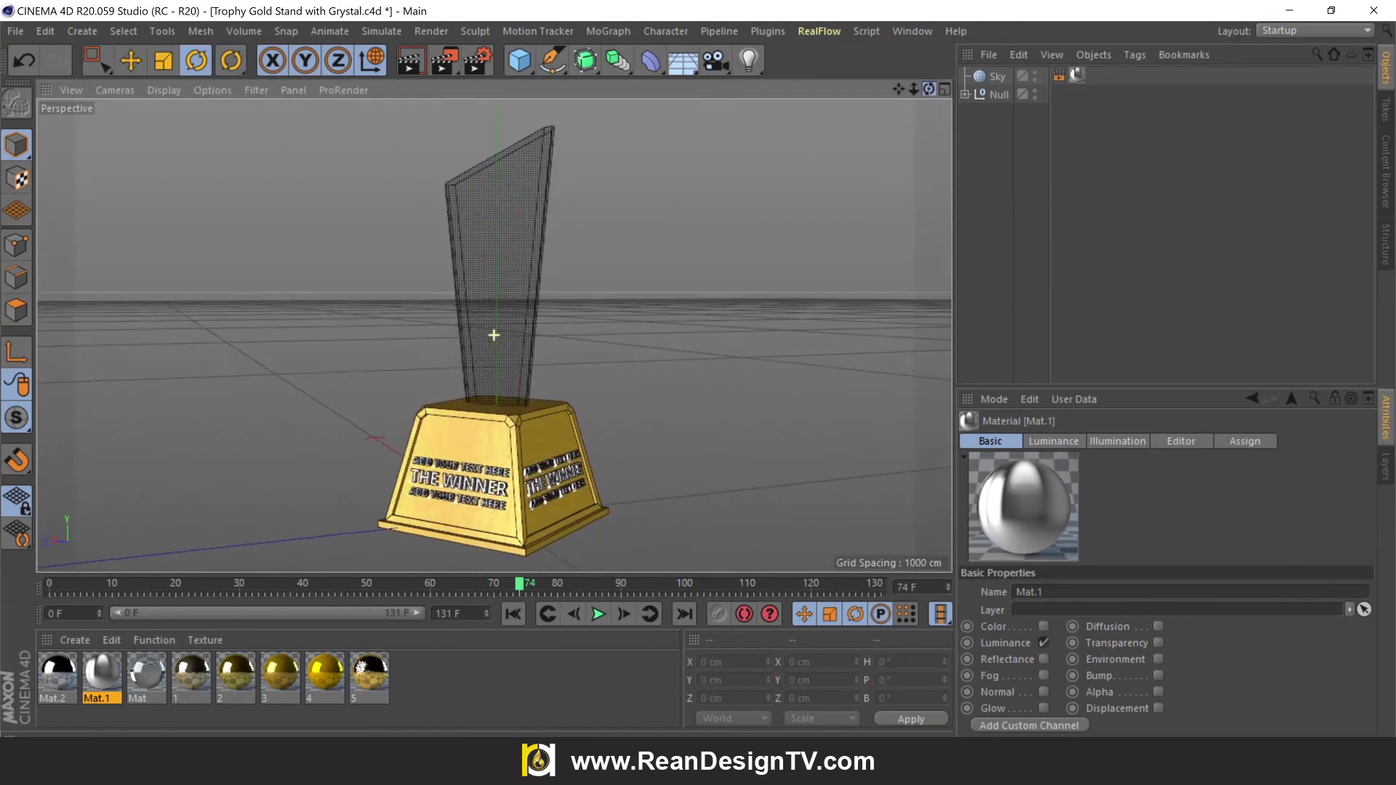
Step: Play and stop the spin animation, then render a preview of that frame
{"action": "left_click", "coordinate": [514, 615]}
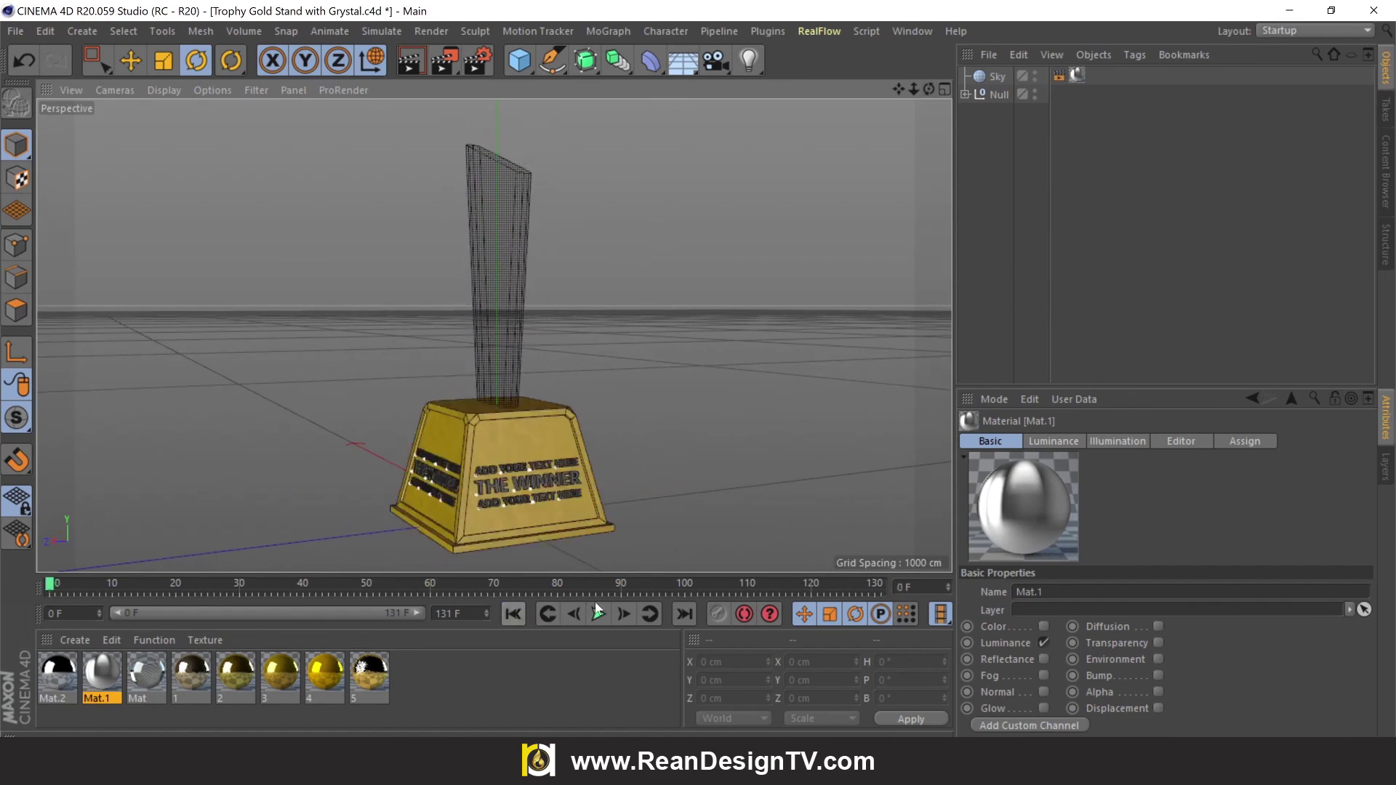
{"action": "left_click", "coordinate": [597, 615]}
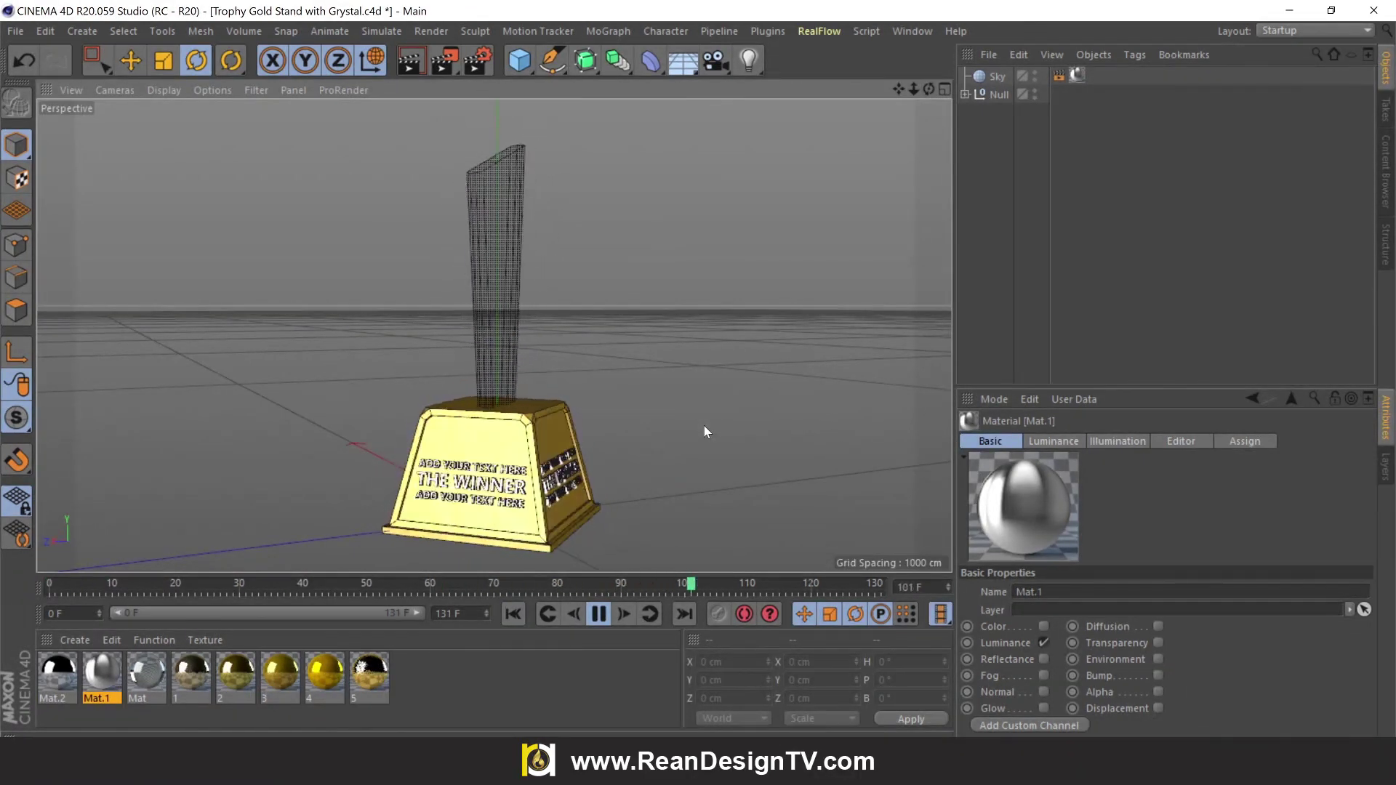
{"action": "left_click", "coordinate": [598, 615]}
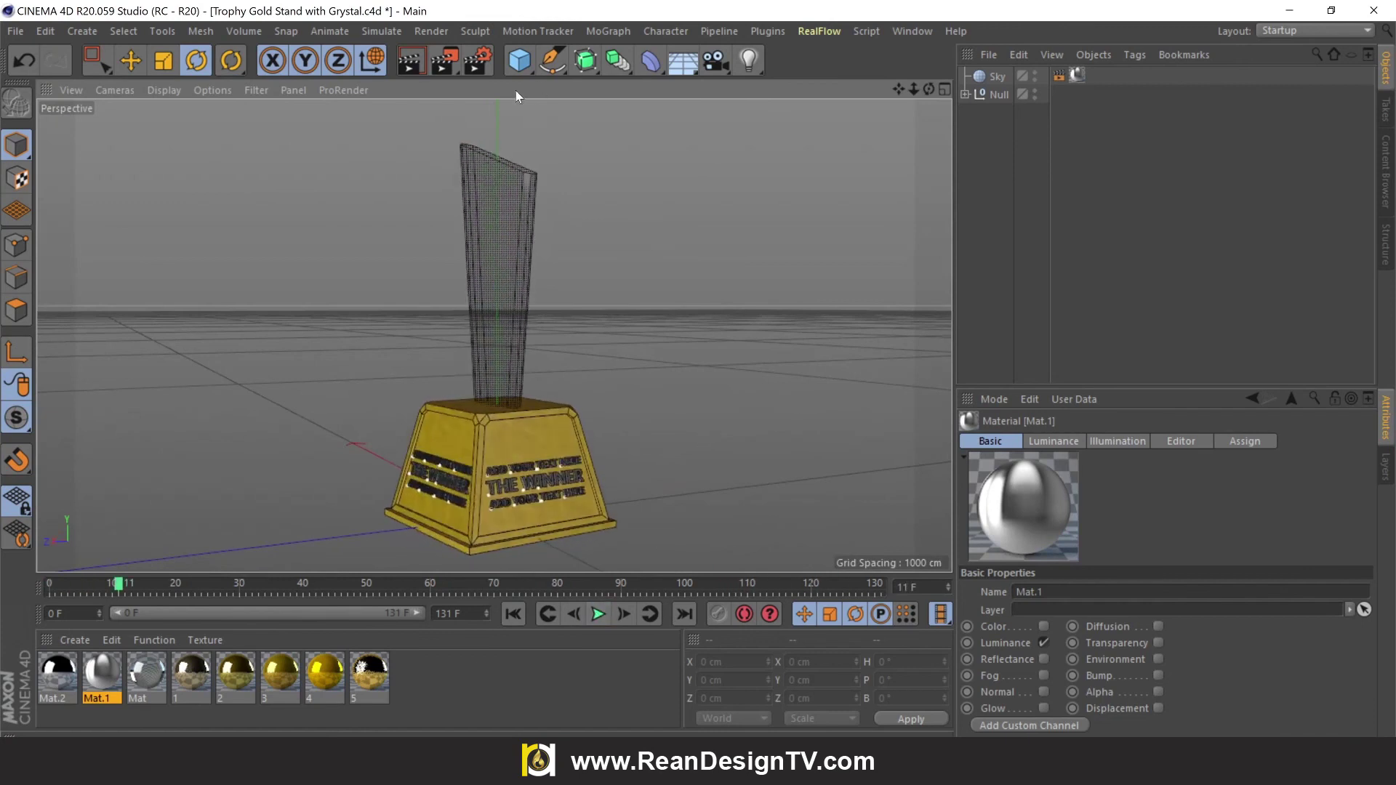
{"action": "left_click", "coordinate": [411, 62]}
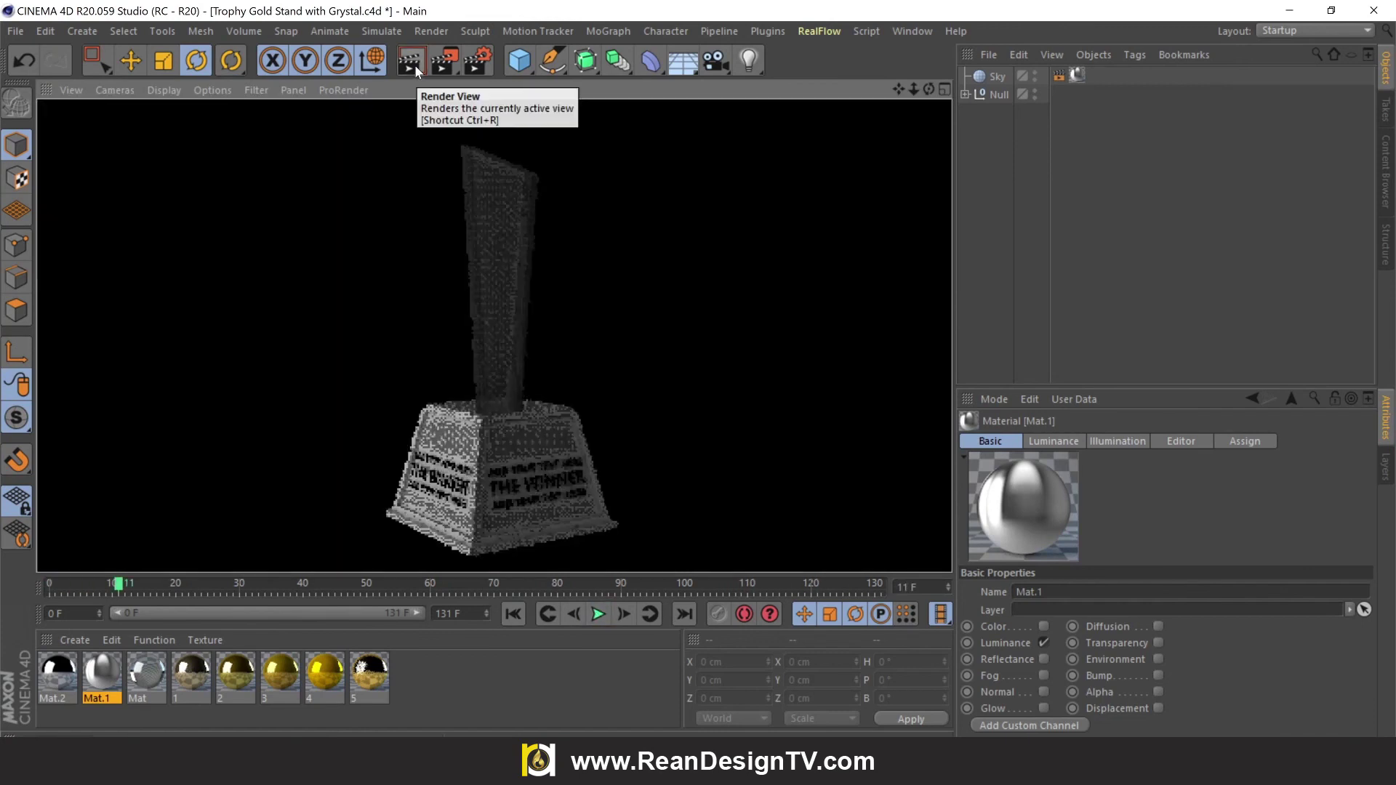
{"action": "left_click", "coordinate": [718, 304]}
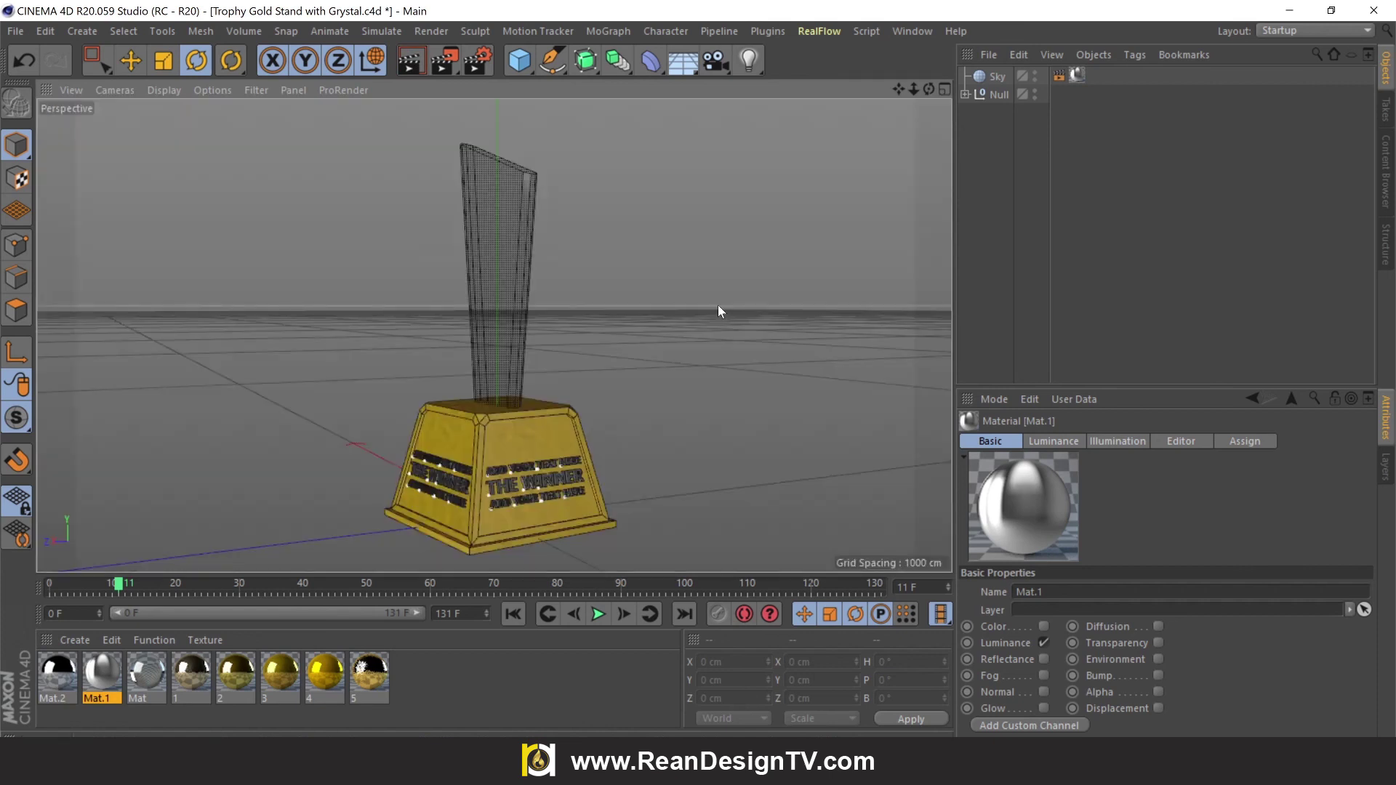
Step: Orbit the view and render the trophy at frame 0
{"action": "left_click_drag", "start_coordinate": [929, 88], "coordinate": [493, 336]}
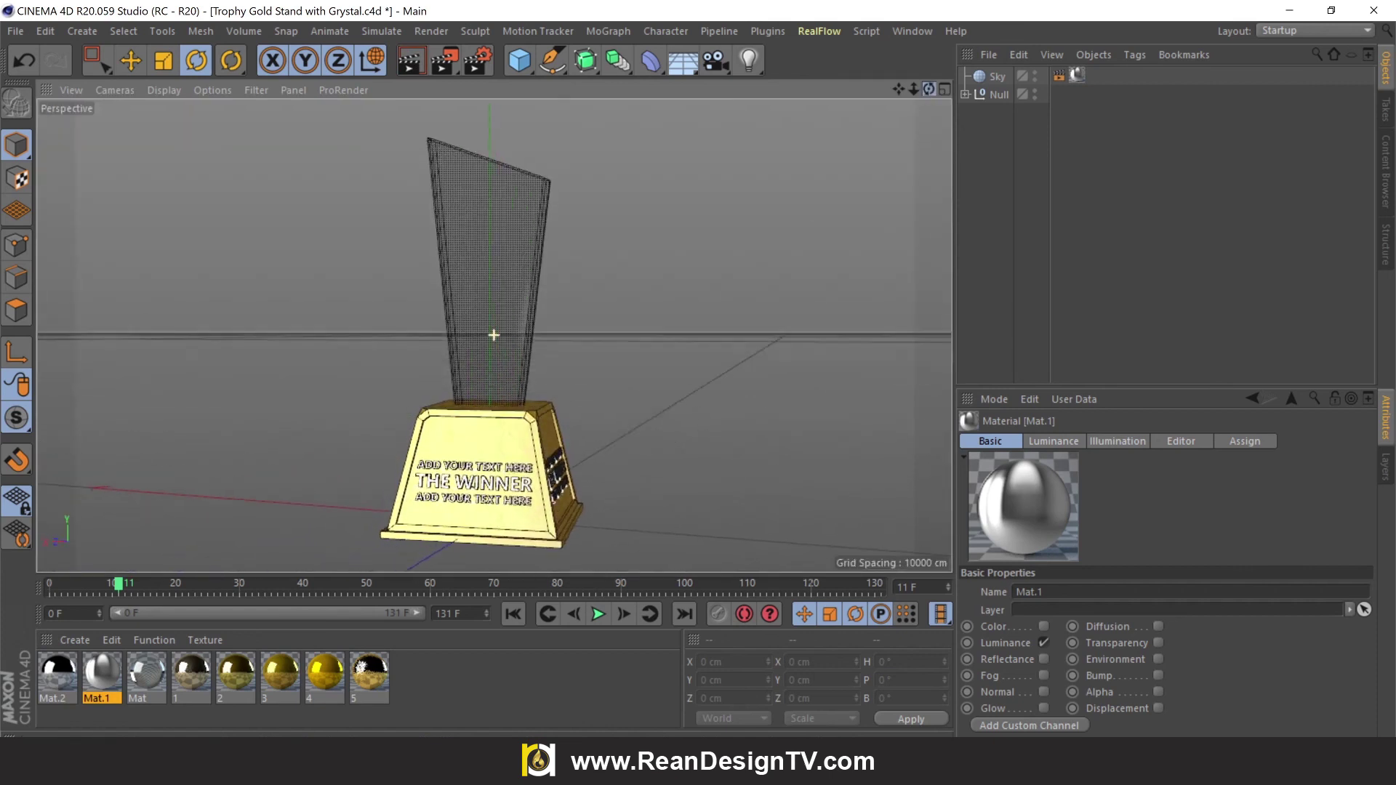
{"action": "left_click", "coordinate": [516, 612]}
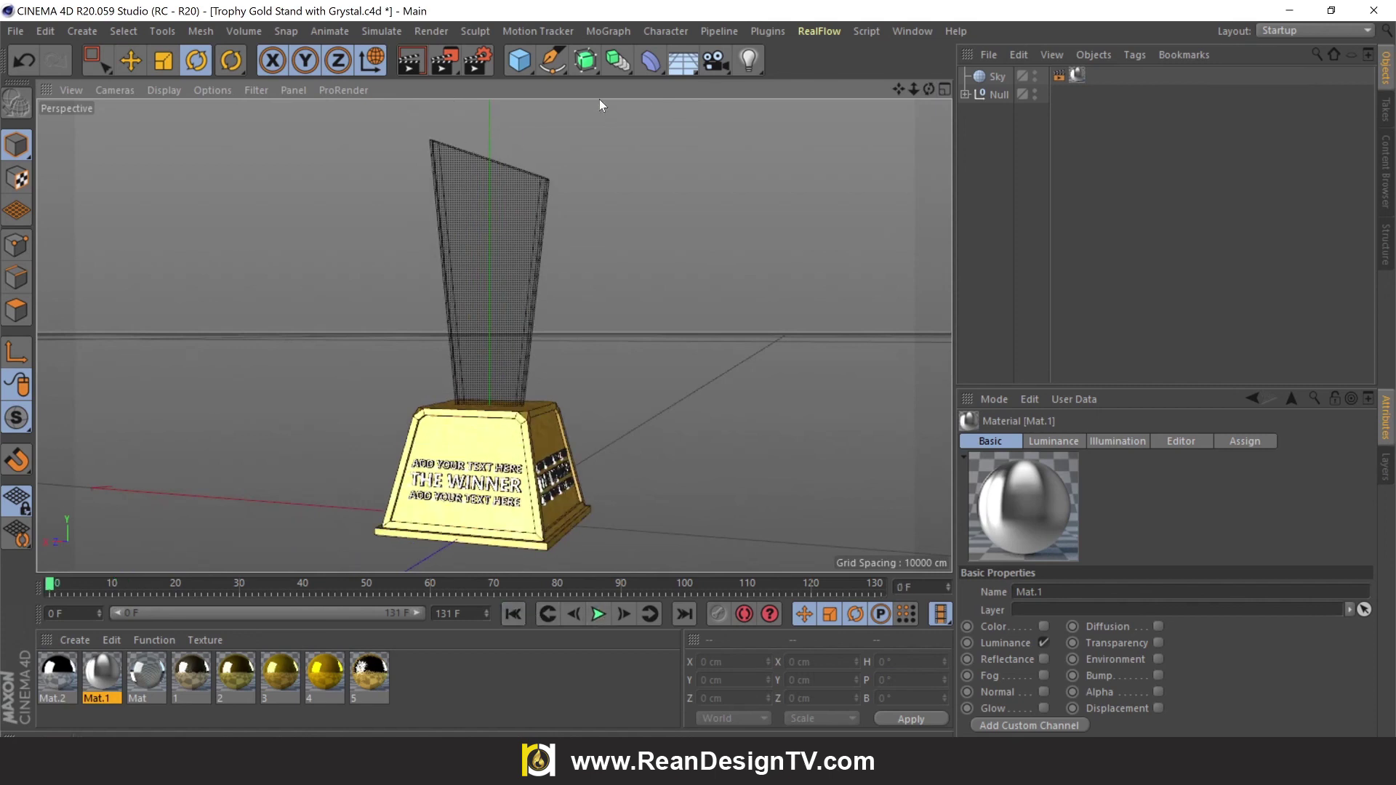
{"action": "left_click_drag", "start_coordinate": [929, 88], "coordinate": [494, 335]}
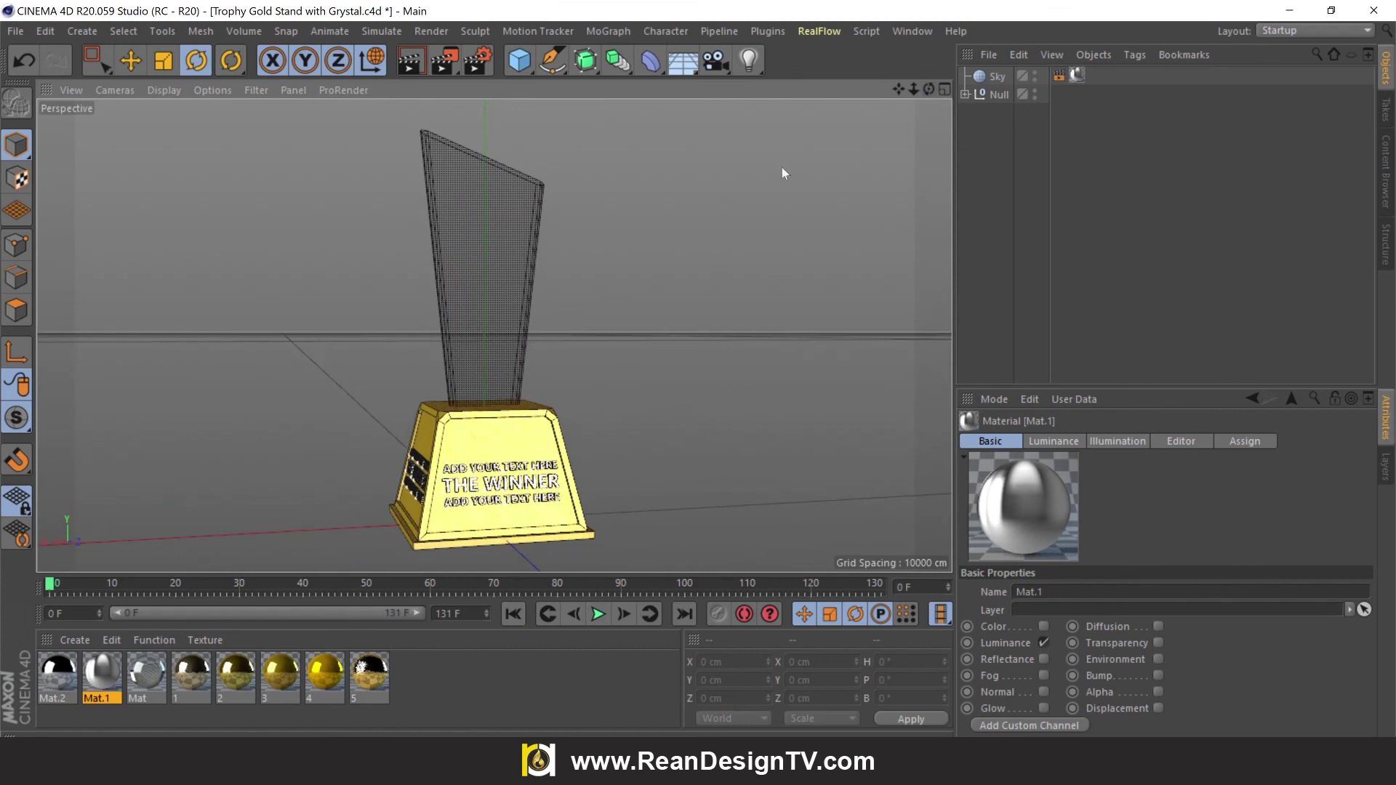
{"action": "left_click", "coordinate": [417, 65]}
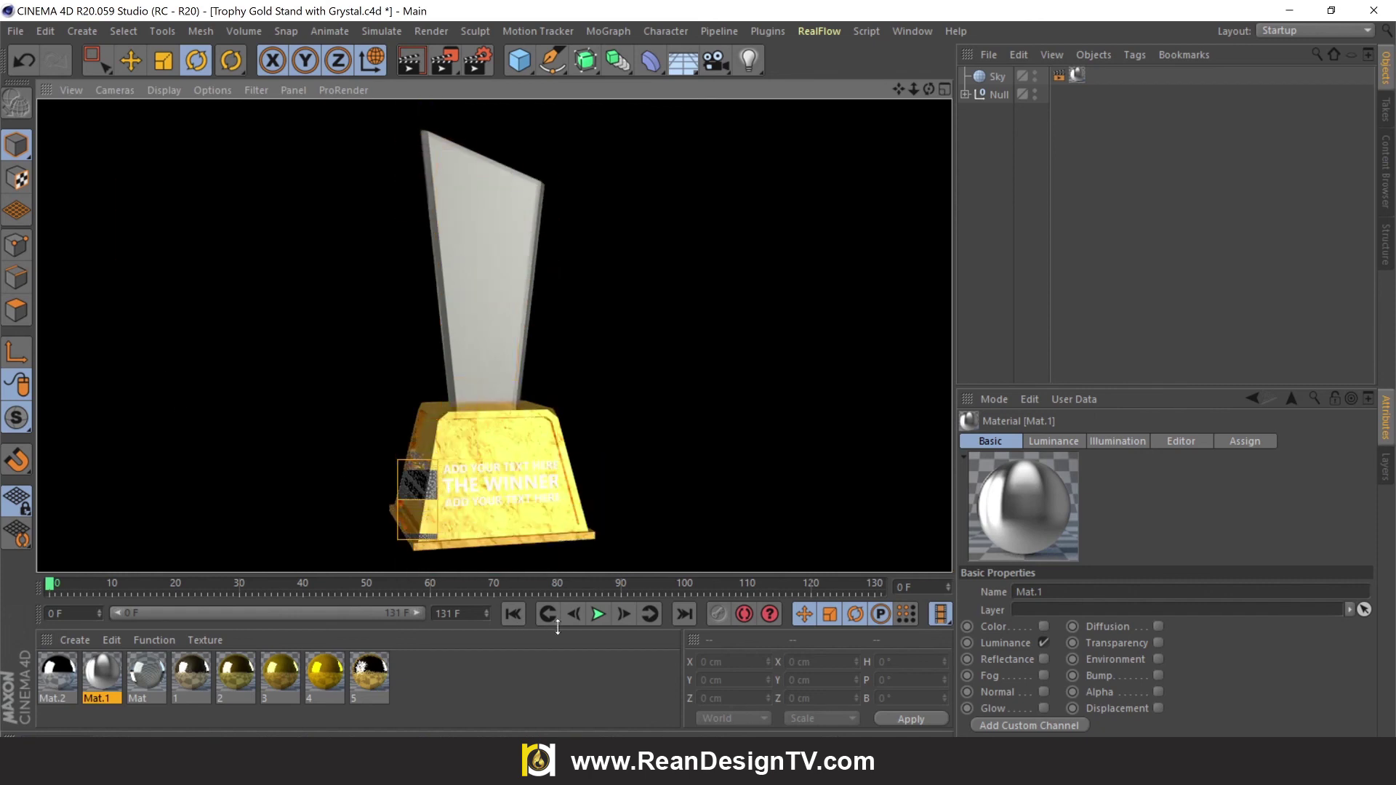
Step: Stop the spin at frame 22, turn off viewport wireframe shading, and replay the animation
{"action": "left_click", "coordinate": [598, 615]}
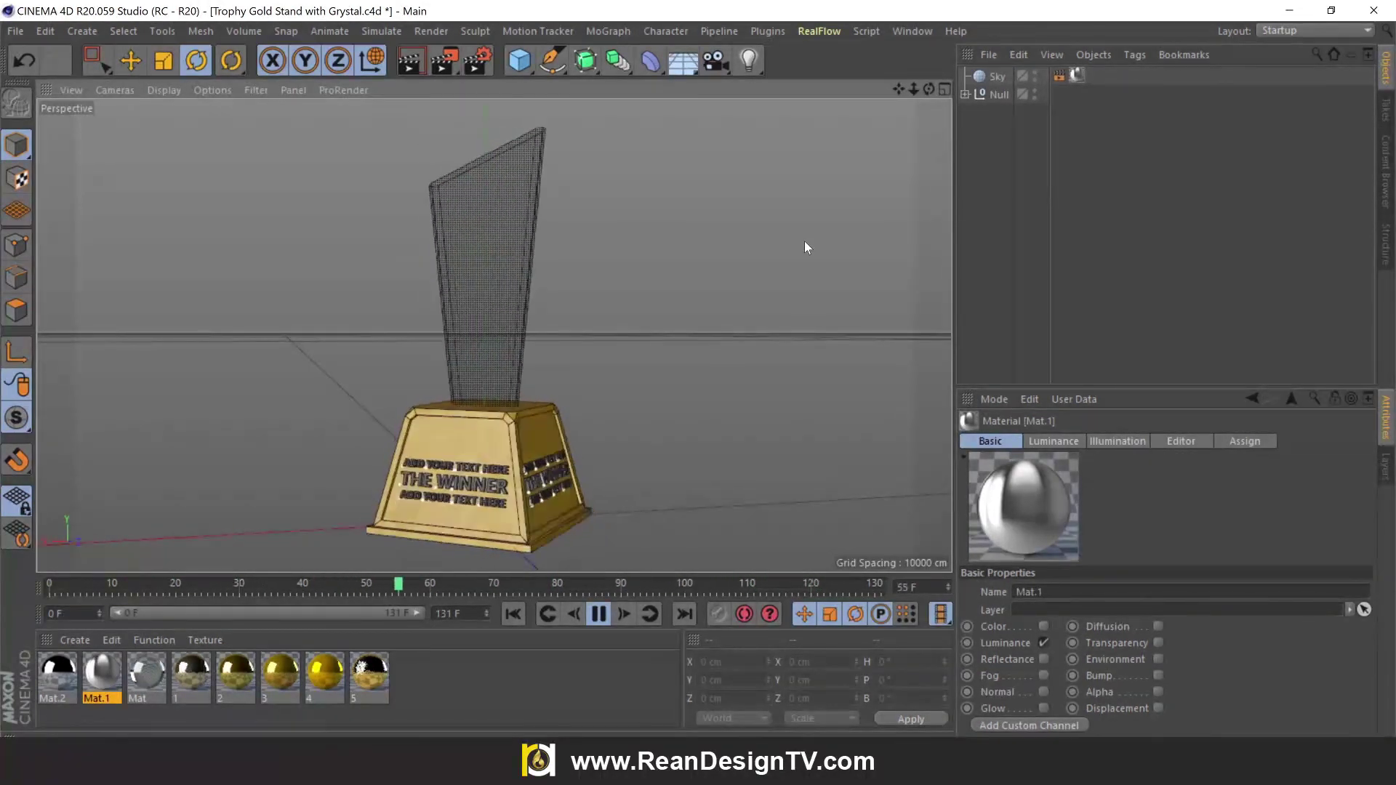
{"action": "key", "text": "0"}
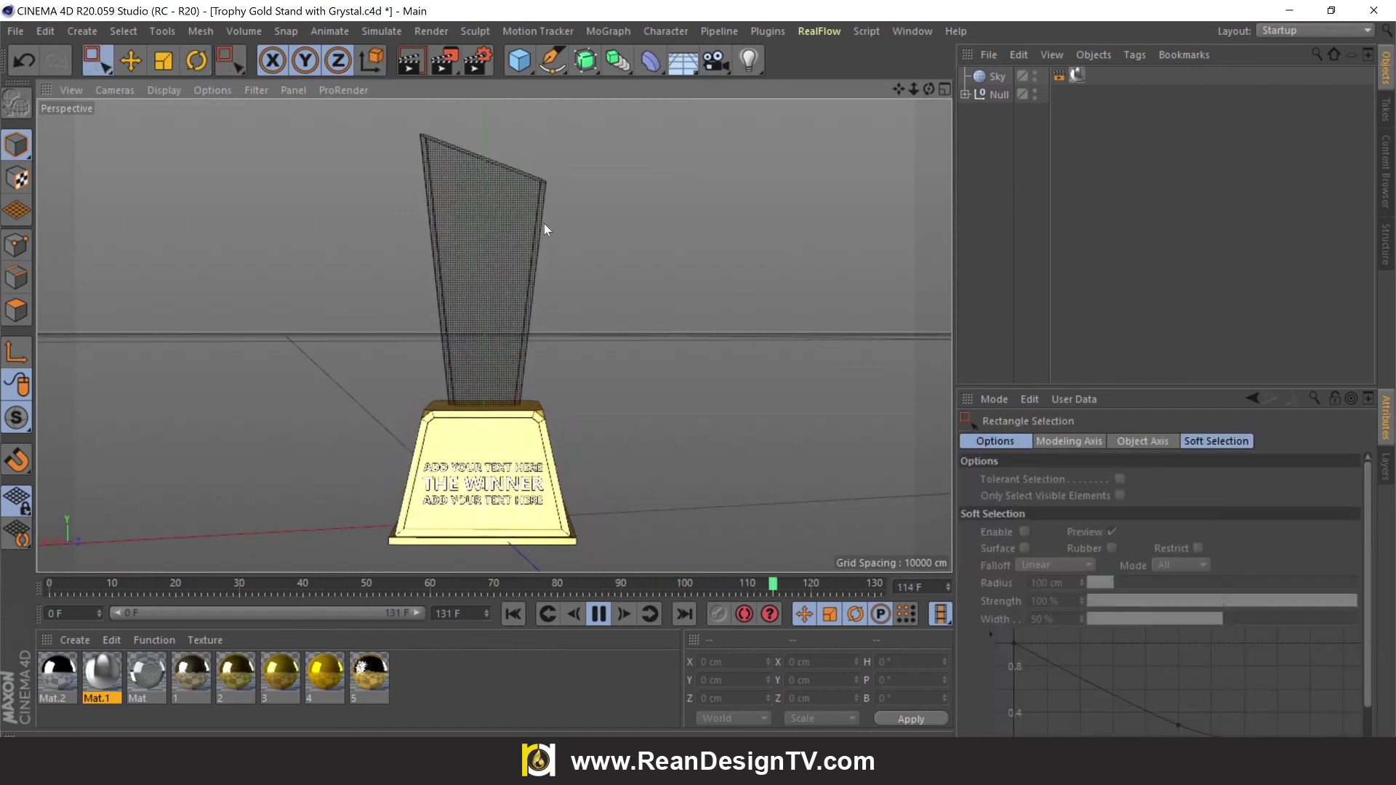
{"action": "left_click", "coordinate": [597, 615]}
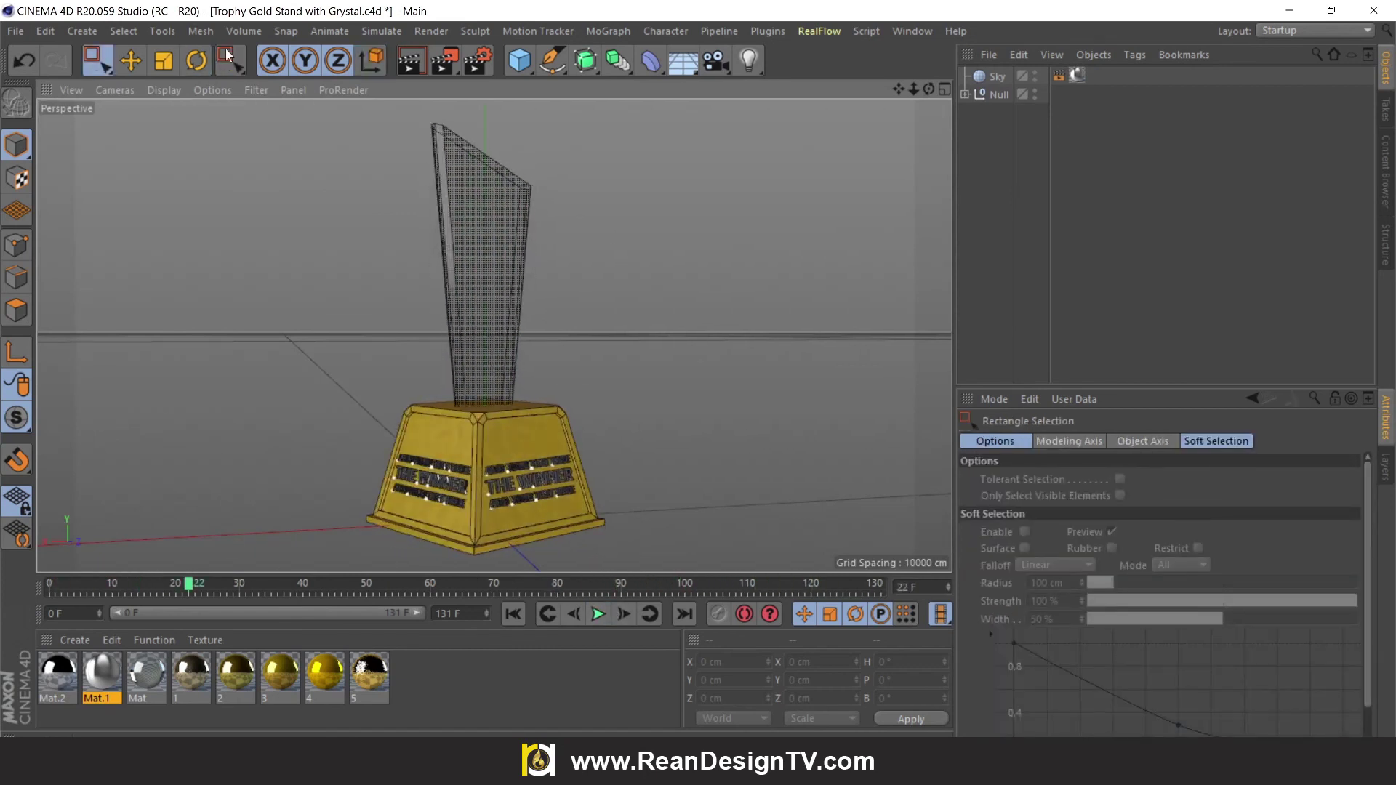
{"action": "left_click", "coordinate": [130, 61]}
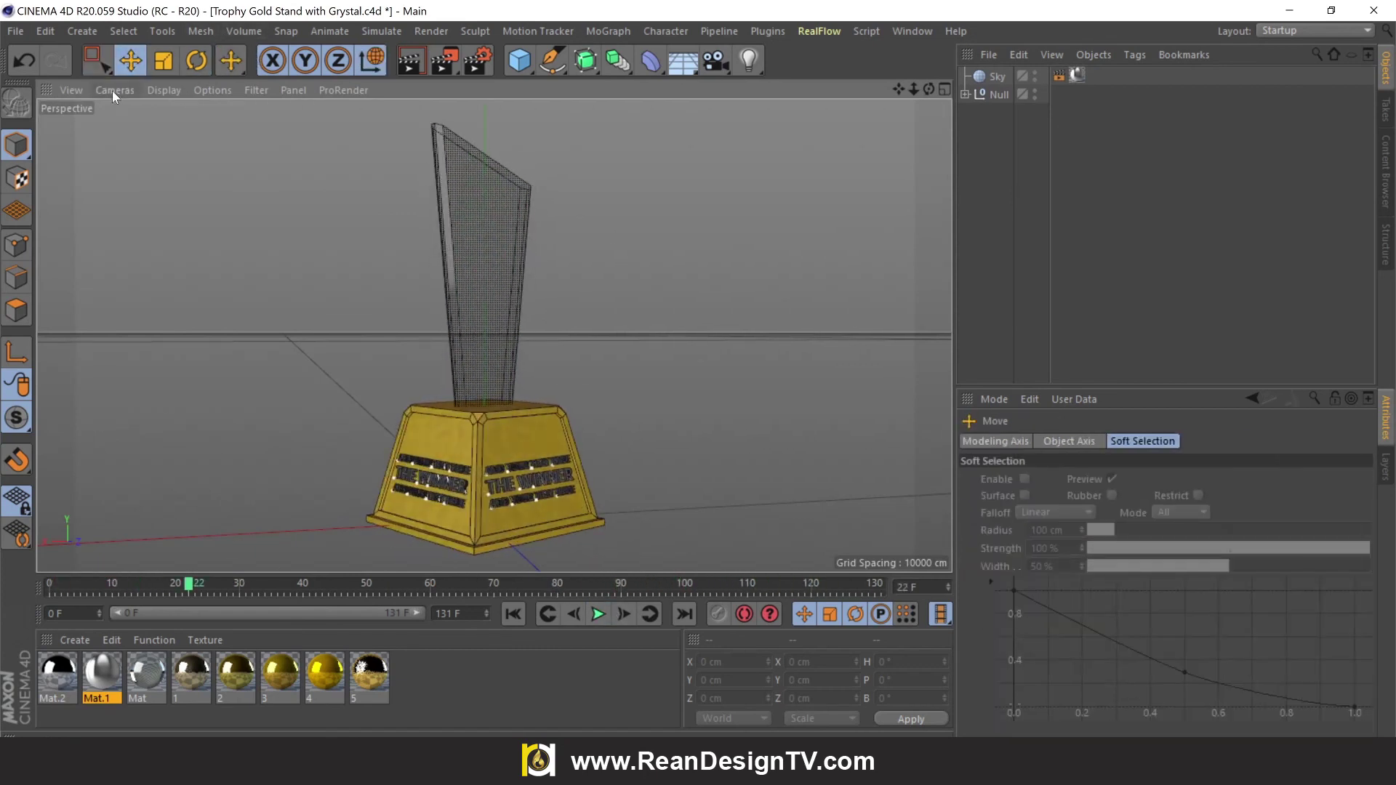
{"action": "left_click", "coordinate": [163, 90]}
{"action": "left_click", "coordinate": [226, 116]}
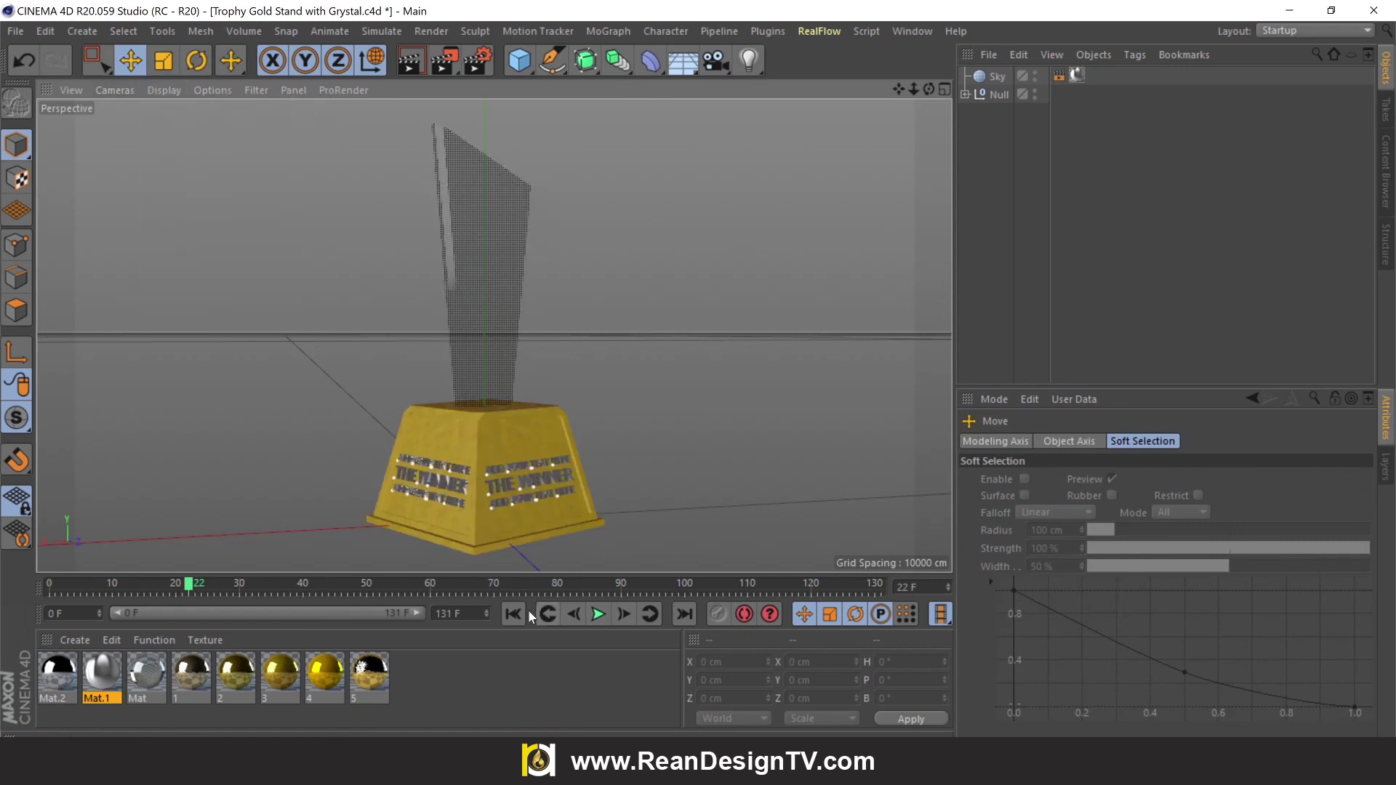
{"action": "left_click", "coordinate": [597, 615]}
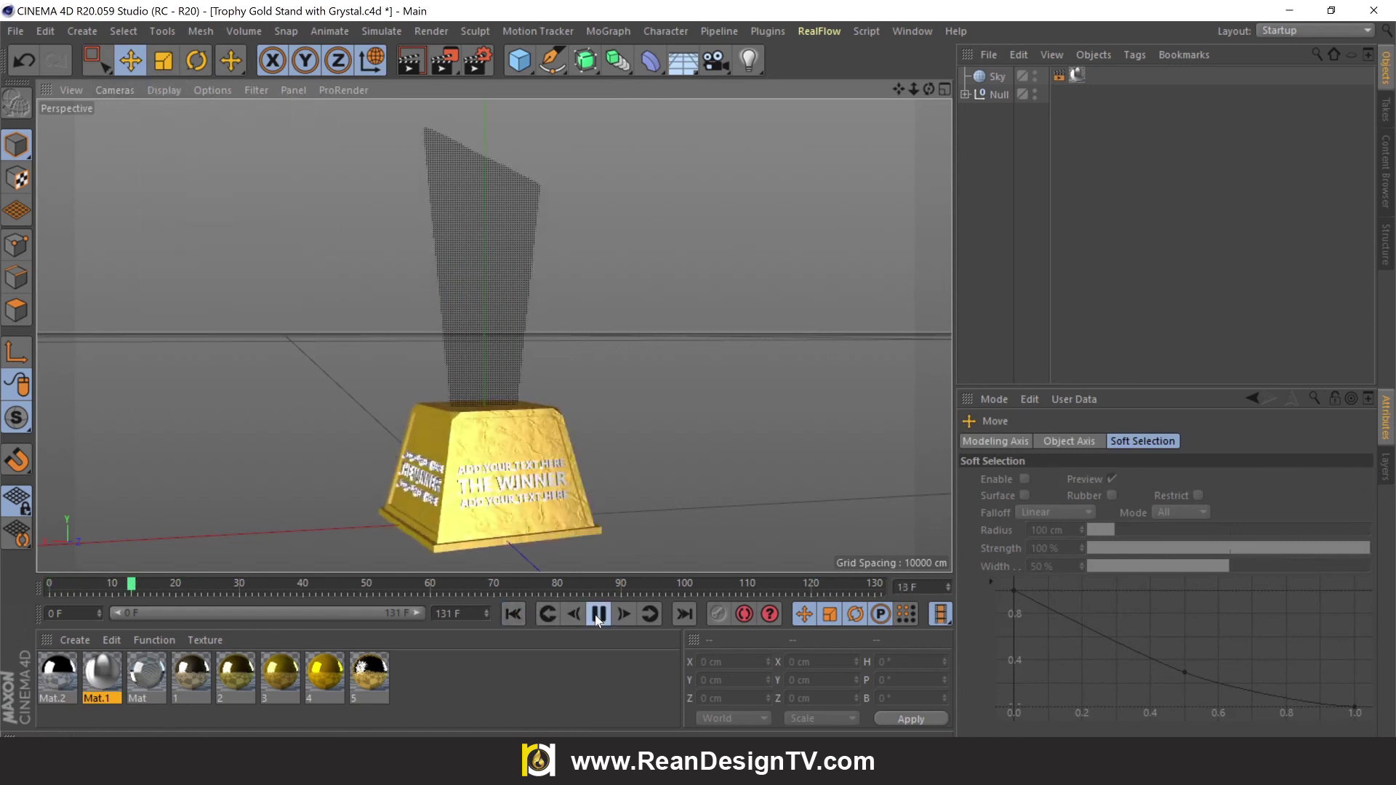